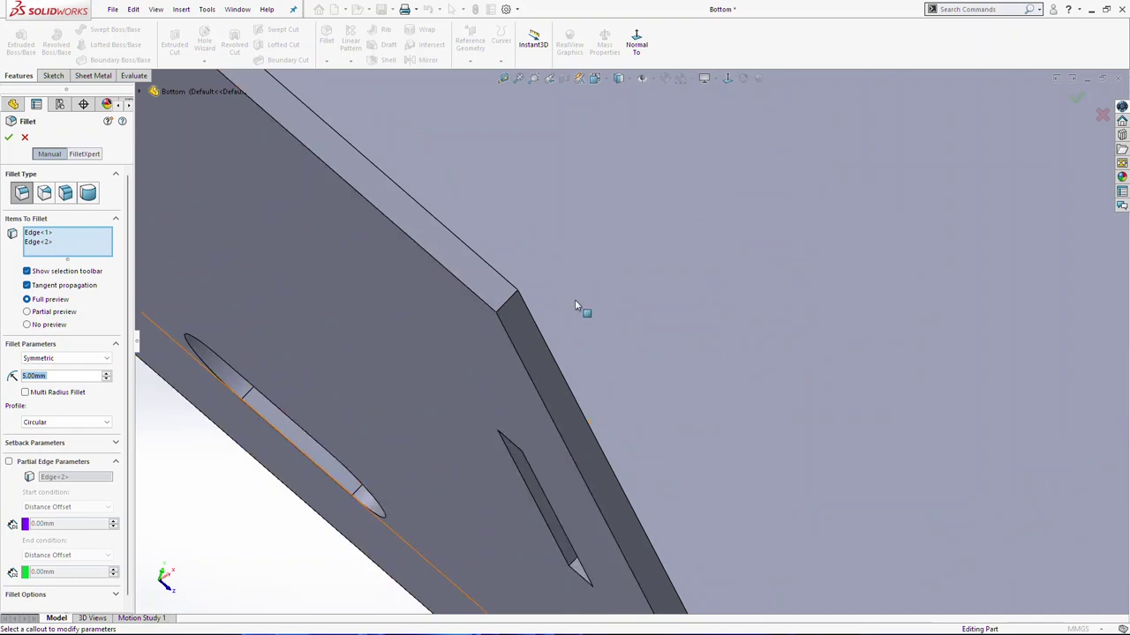
# Add the first side flange's outer end corner and the center panel's far end corner to the 5 mm fillet selection.
pyautogui.click(515, 297)
pyautogui.scroll(9, 573, 388)
pyautogui.moveTo(692, 417); pyautogui.dragTo(893, 356, button='middle')
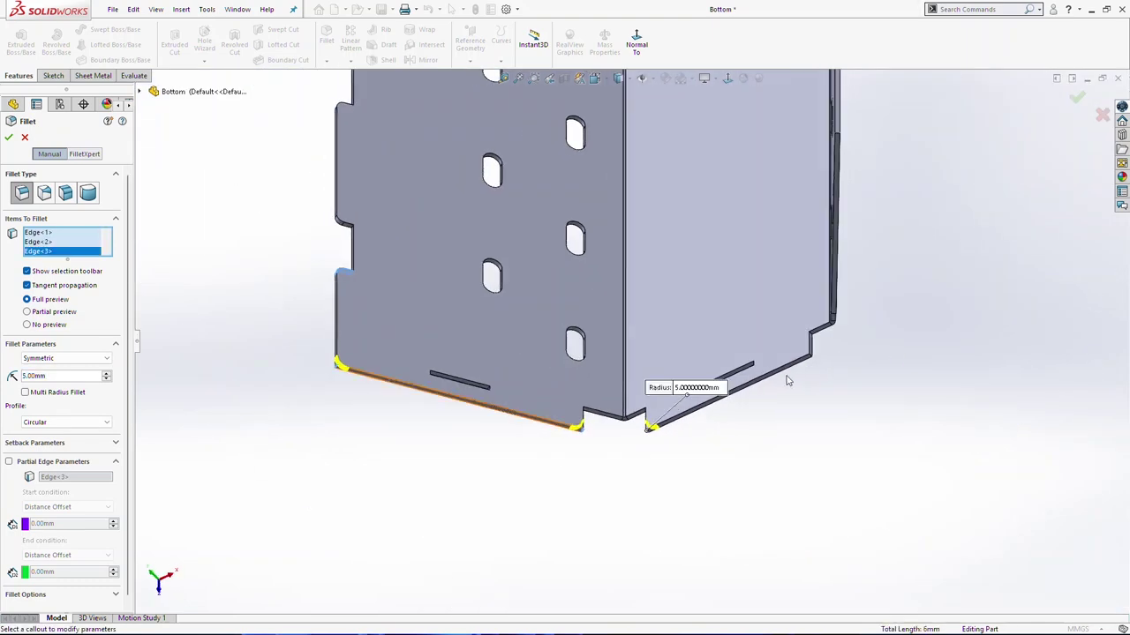
pyautogui.scroll(-4, 809, 364)
pyautogui.scroll(-5, 760, 340)
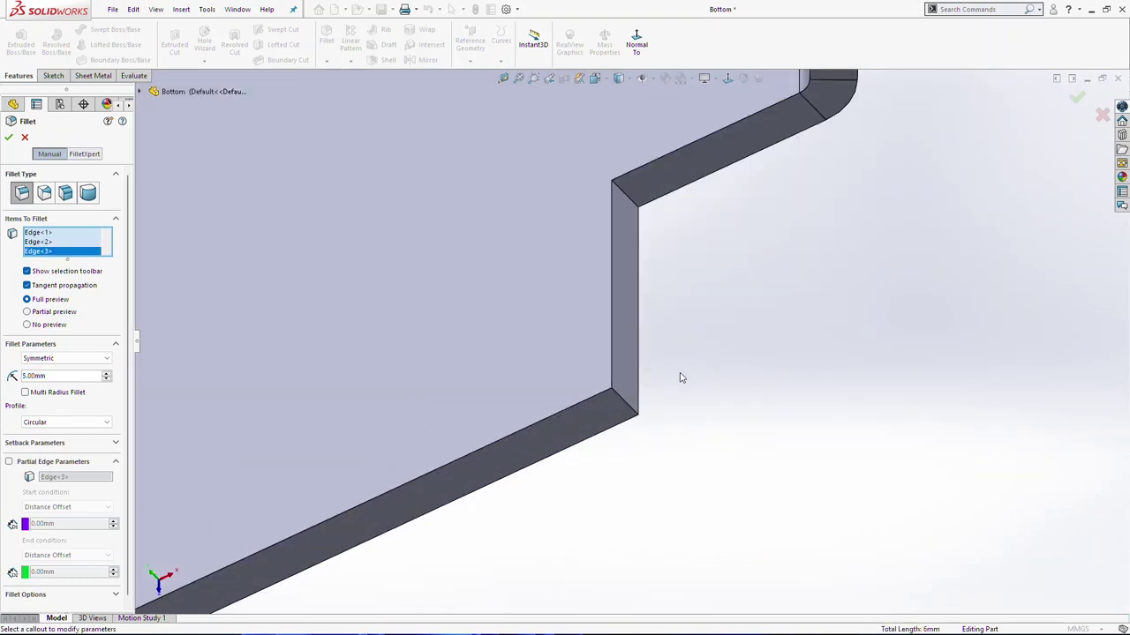
pyautogui.click(631, 408)
# Add both end corners of the second side flange, beside the notch and at the outer edge, to the fillet selection.
pyautogui.moveTo(850, 303); pyautogui.dragTo(791, 305, button='middle')
pyautogui.scroll(-8, 768, 283)
pyautogui.moveTo(573, 272); pyautogui.dragTo(507, 329, button='middle')
pyautogui.click(511, 331)
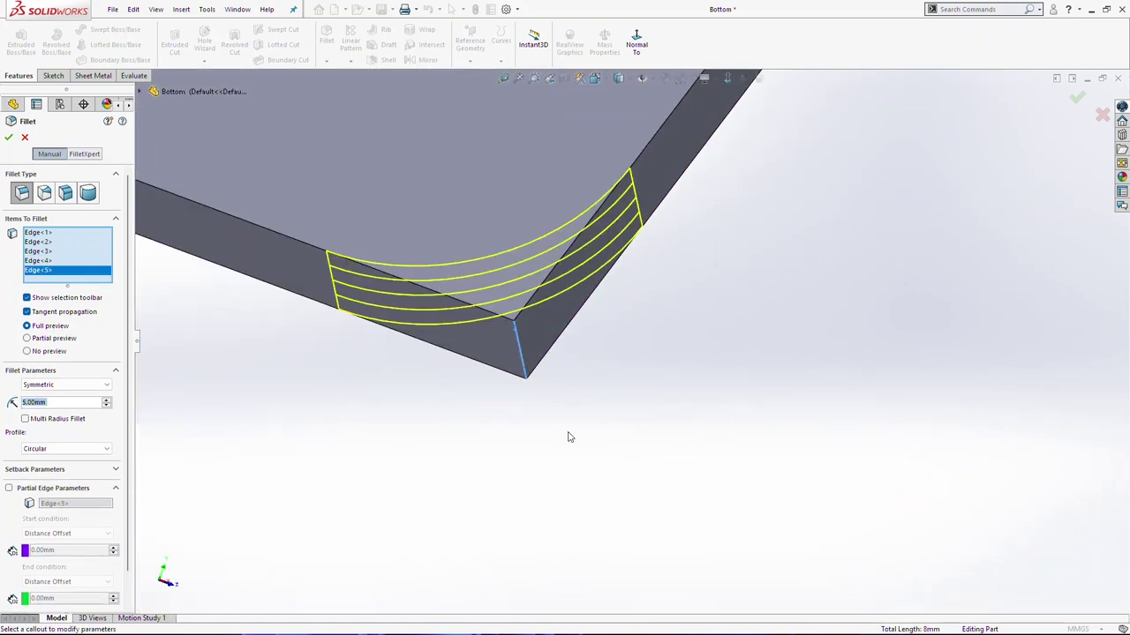
pyautogui.scroll(10, 566, 429)
pyautogui.moveTo(753, 267); pyautogui.dragTo(706, 330, button='middle')
pyautogui.scroll(-2, 743, 173)
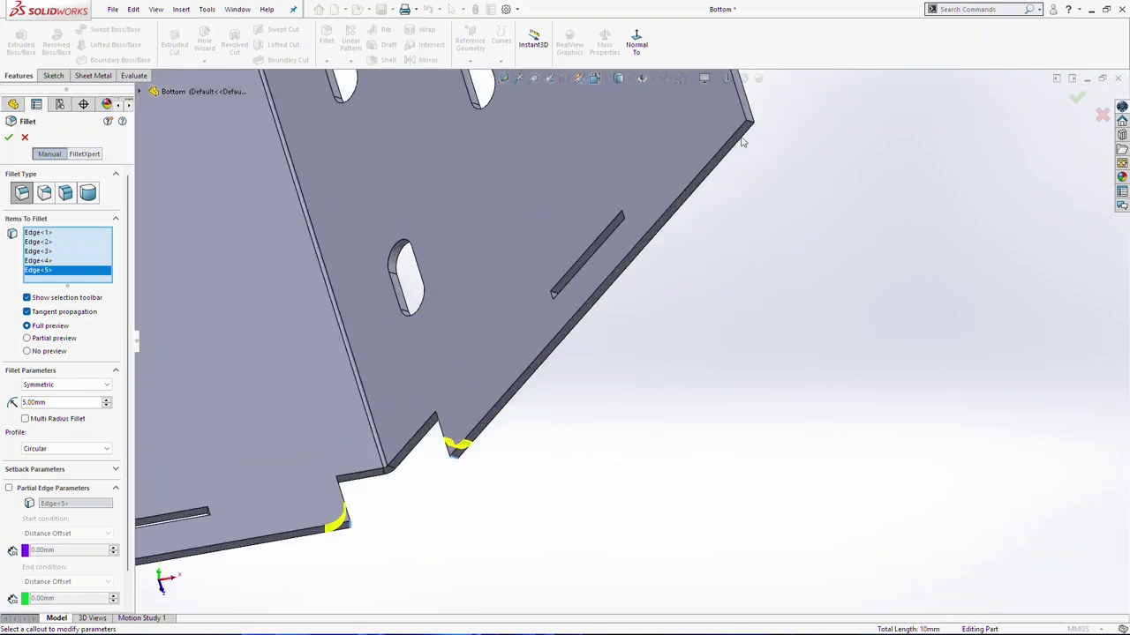
pyautogui.scroll(-5, 742, 173)
pyautogui.click(681, 230)
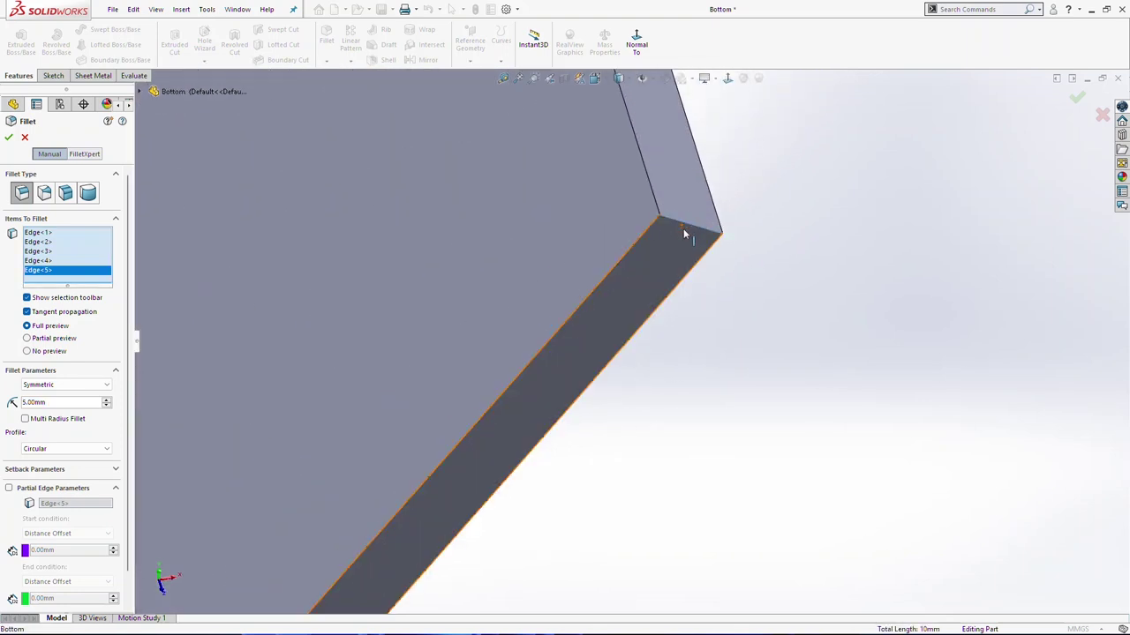
# At the part's opposite end, add one side flange's outer corner and its corner beside the notch to the fillet selection.
pyautogui.scroll(8, 668, 403)
pyautogui.moveTo(596, 441)
pyautogui.mouseDown(button='middle')
pyautogui.moveTo(652, 333)
pyautogui.moveTo(616, 447)
pyautogui.mouseUp(button='middle')
pyautogui.scroll(-8, 609, 419)
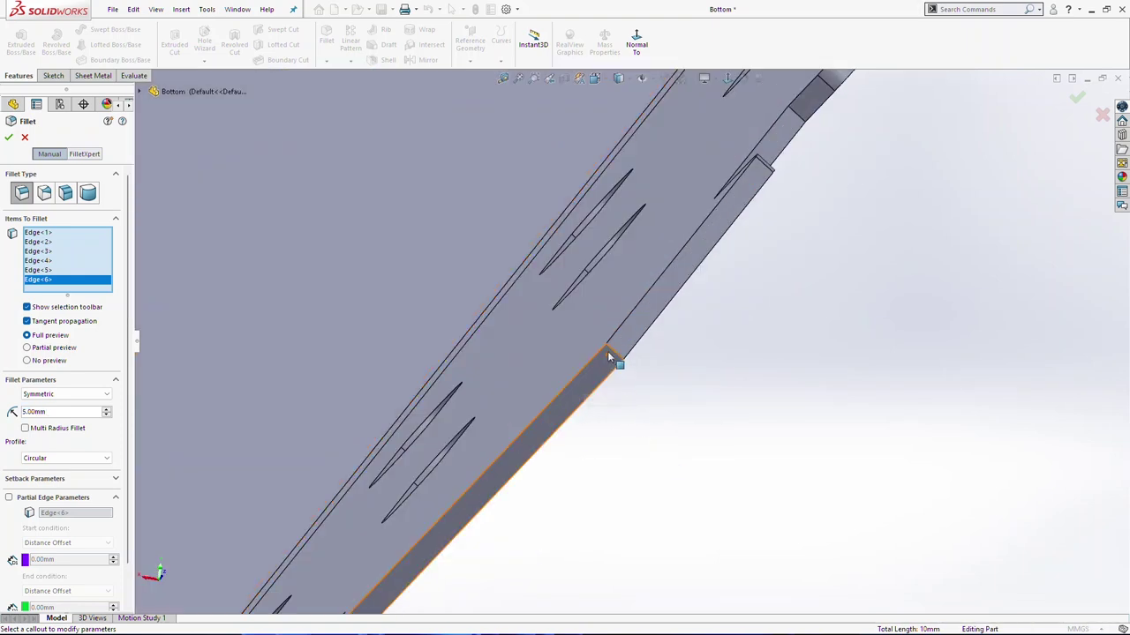
pyautogui.click(613, 352)
pyautogui.scroll(8, 570, 470)
pyautogui.moveTo(512, 477); pyautogui.dragTo(601, 386, button='middle')
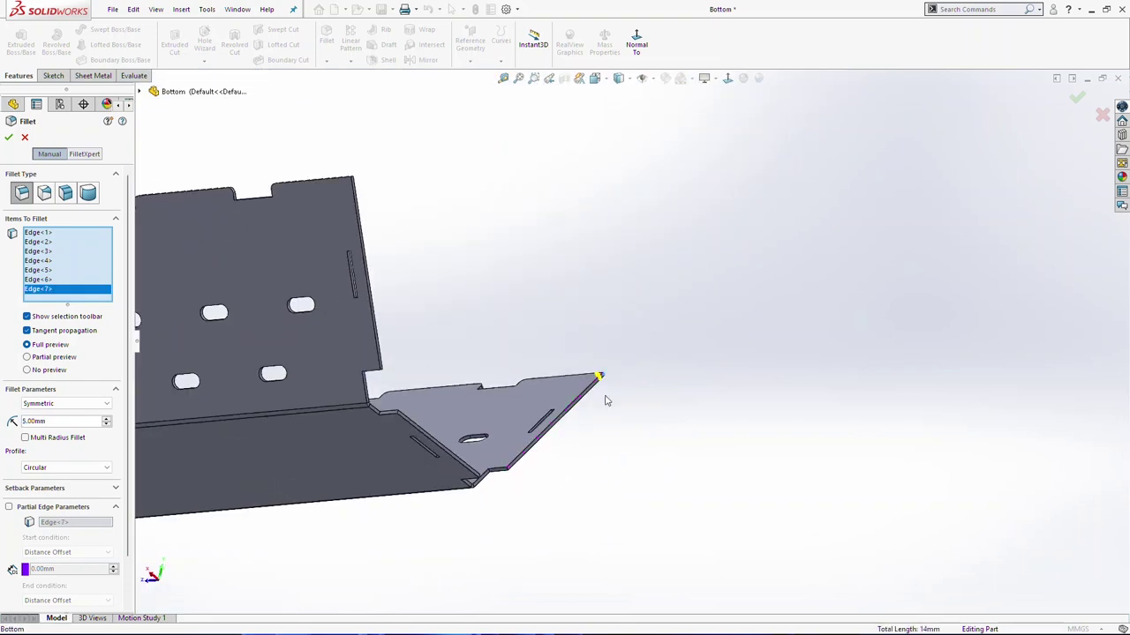
pyautogui.scroll(-4, 517, 457)
pyautogui.scroll(-6, 623, 340)
pyautogui.click(685, 301)
# Add the center panel's two corners at the opposite end to the fillet selection.
pyautogui.scroll(5, 477, 441)
pyautogui.moveTo(452, 398); pyautogui.dragTo(368, 416, button='middle')
pyautogui.scroll(-5, 420, 327)
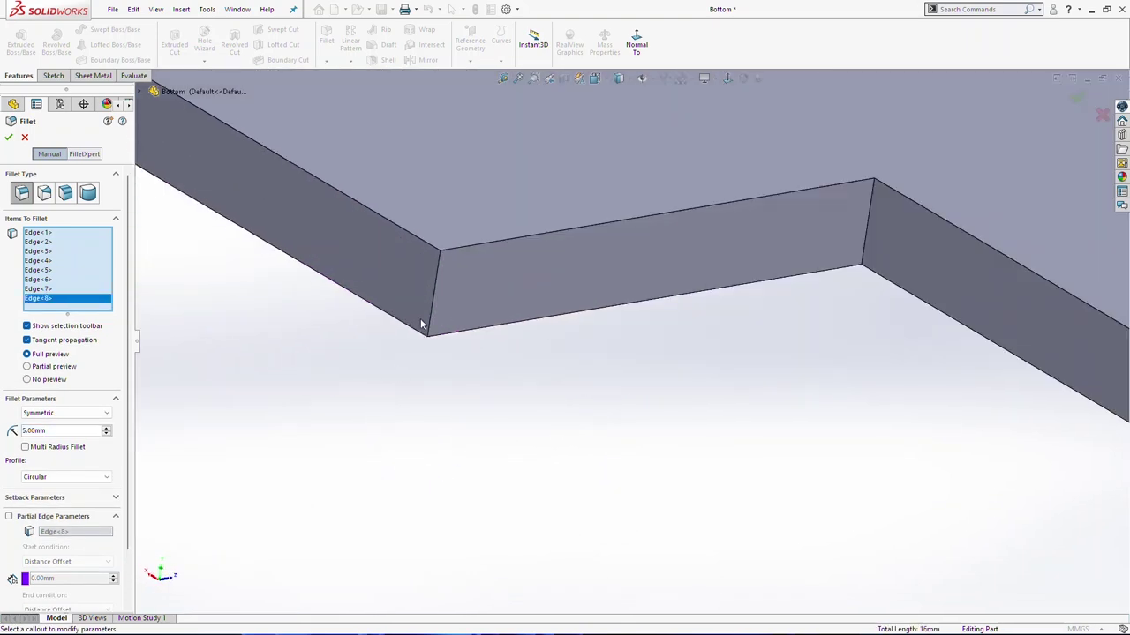
pyautogui.click(431, 306)
pyautogui.scroll(5, 454, 348)
pyautogui.moveTo(453, 348); pyautogui.dragTo(499, 273, button='middle')
pyautogui.scroll(-5, 508, 280)
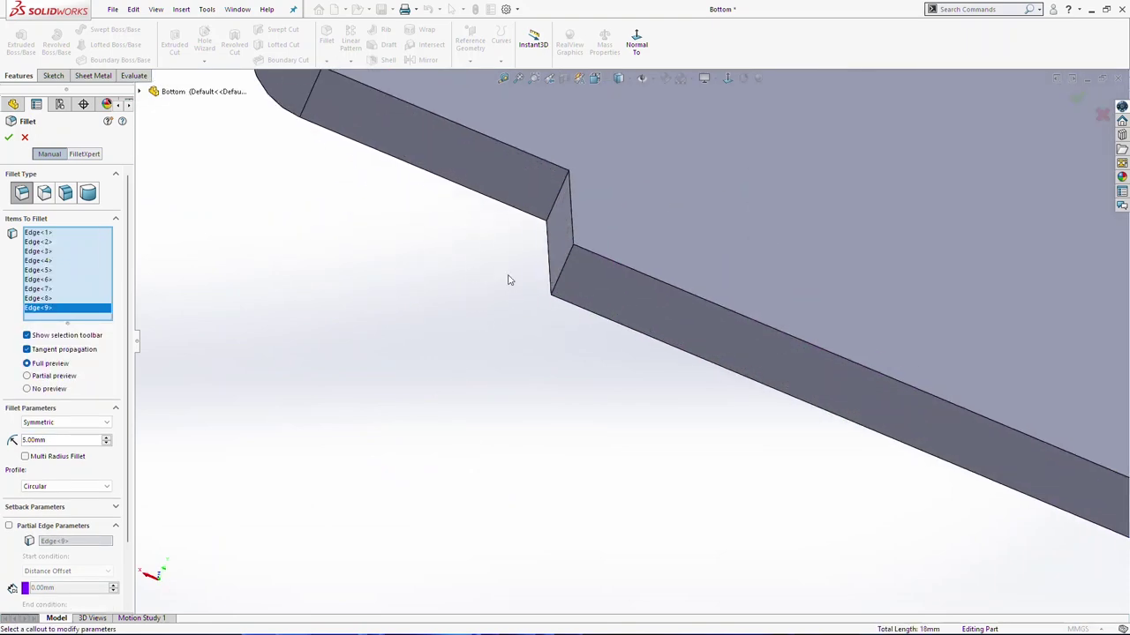
pyautogui.click(565, 262)
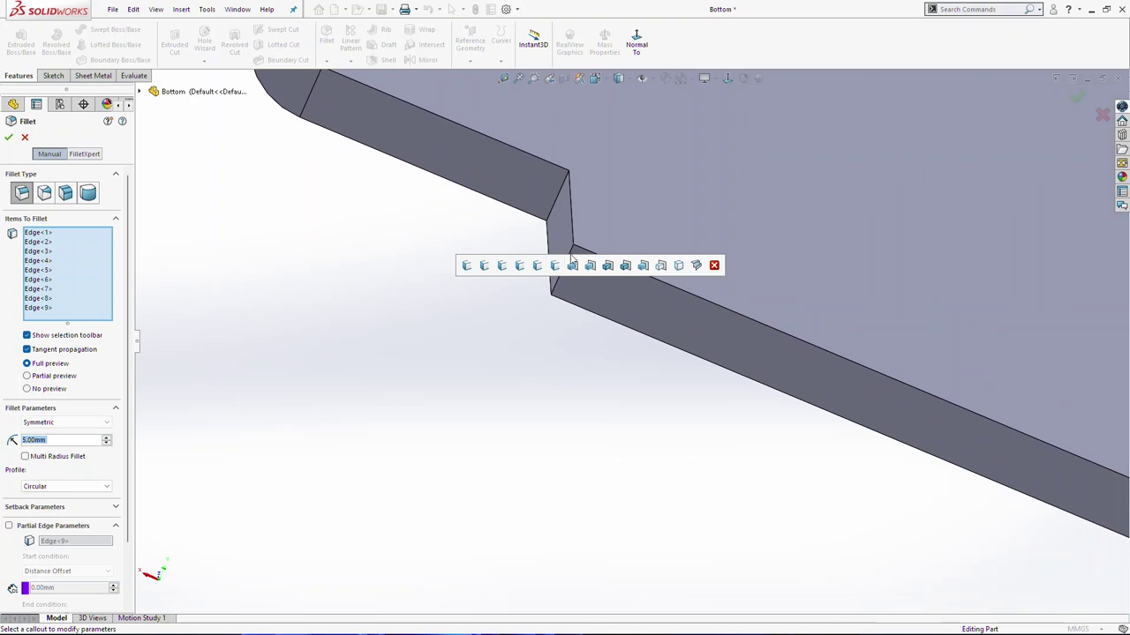
pyautogui.click(560, 279)
# Add the remaining side flange's two corners at the opposite end and apply the 5 mm fillet to all selected edges.
pyautogui.scroll(5, 483, 382)
pyautogui.moveTo(502, 370); pyautogui.dragTo(593, 266, button='middle')
pyautogui.scroll(-5, 600, 277)
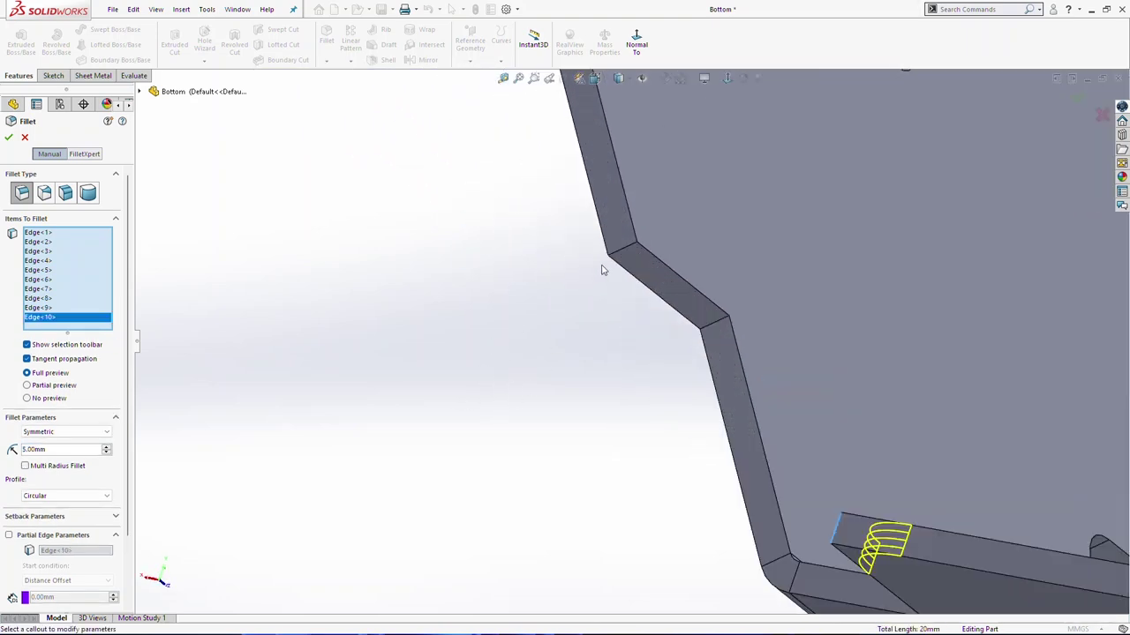
pyautogui.scroll(-5, 600, 278)
pyautogui.click(681, 284)
pyautogui.scroll(5, 675, 261)
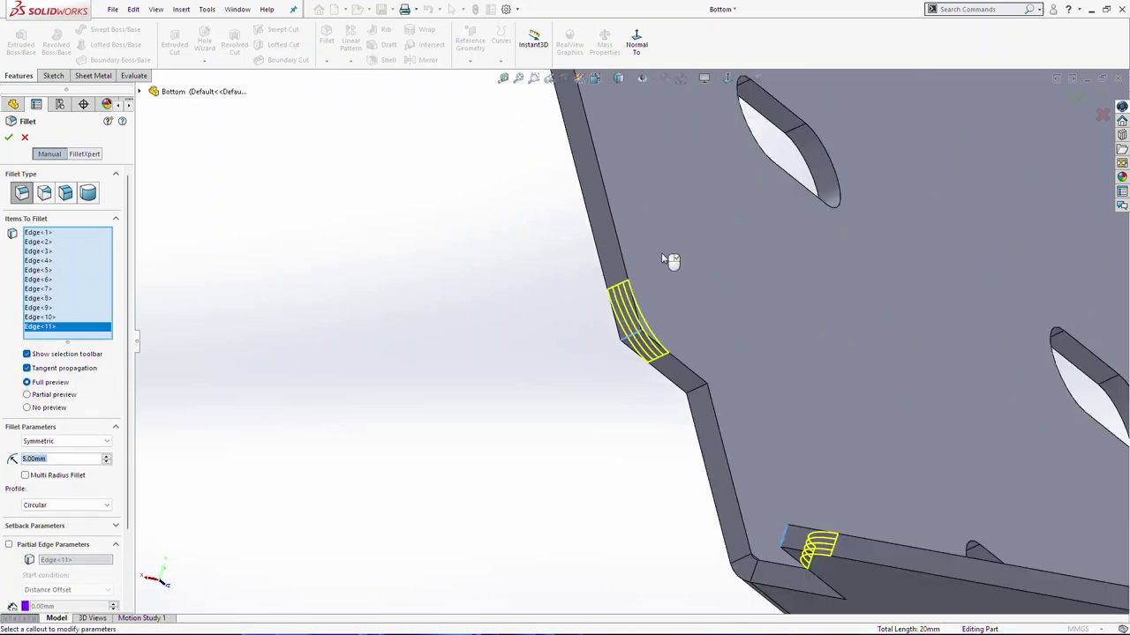
pyautogui.moveTo(648, 229); pyautogui.dragTo(609, 248, button='middle')
pyautogui.scroll(-5, 600, 243)
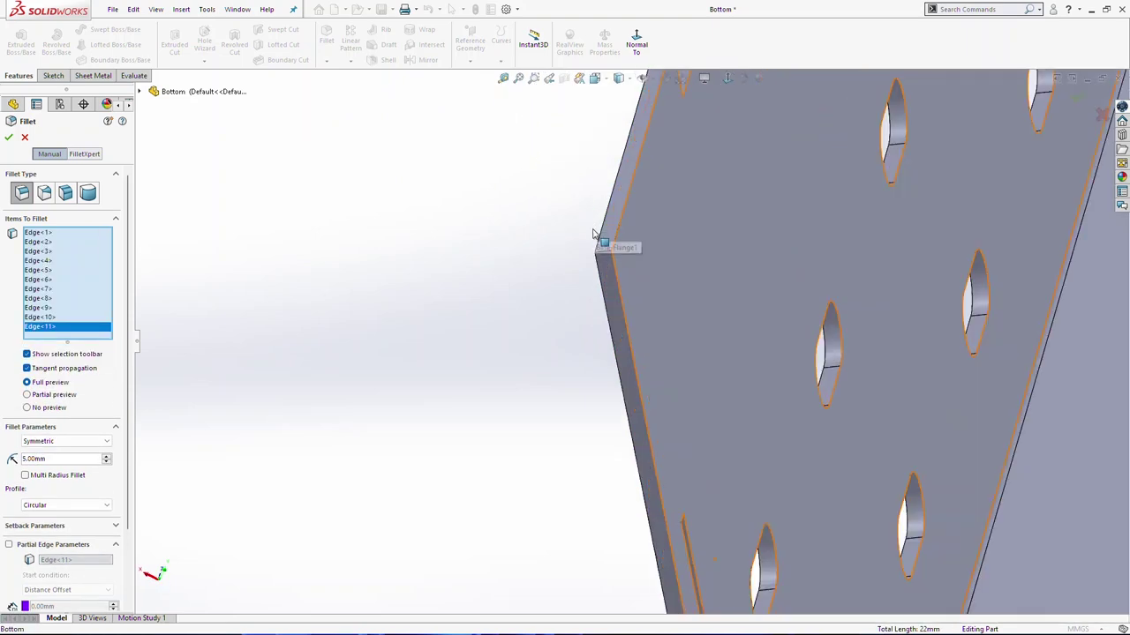
pyautogui.click(618, 288)
pyautogui.scroll(10, 619, 289)
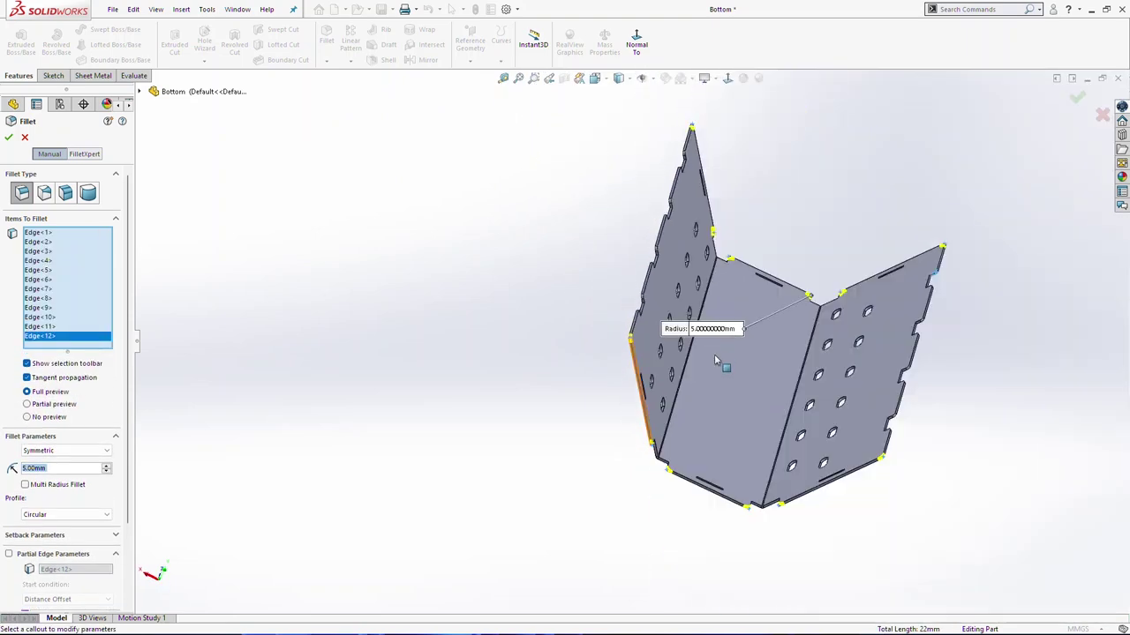
pyautogui.moveTo(605, 354); pyautogui.dragTo(649, 316, button='middle')
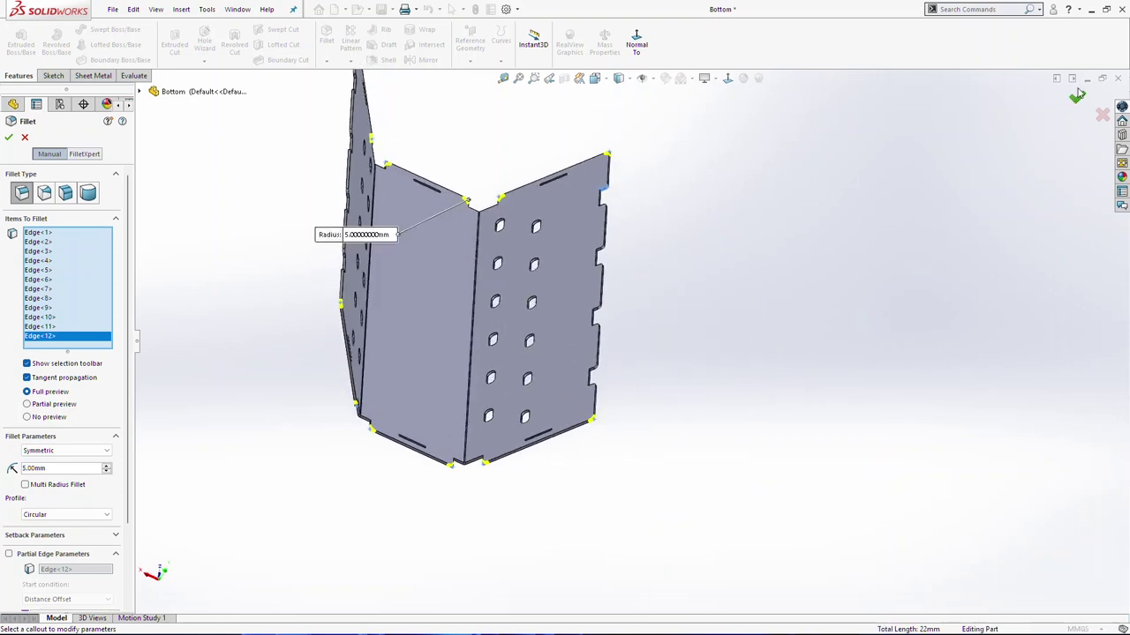
pyautogui.click(9, 137)
# Inspect the filleted corners of the sheet-metal part from several sides.
pyautogui.moveTo(582, 408); pyautogui.dragTo(674, 446, button='middle')
pyautogui.scroll(-4, 676, 446)
pyautogui.scroll(3, 670, 488)
pyautogui.scroll(3, 537, 399)
pyautogui.moveTo(537, 399); pyautogui.dragTo(537, 323, button='middle')
pyautogui.scroll(-2, 537, 323)
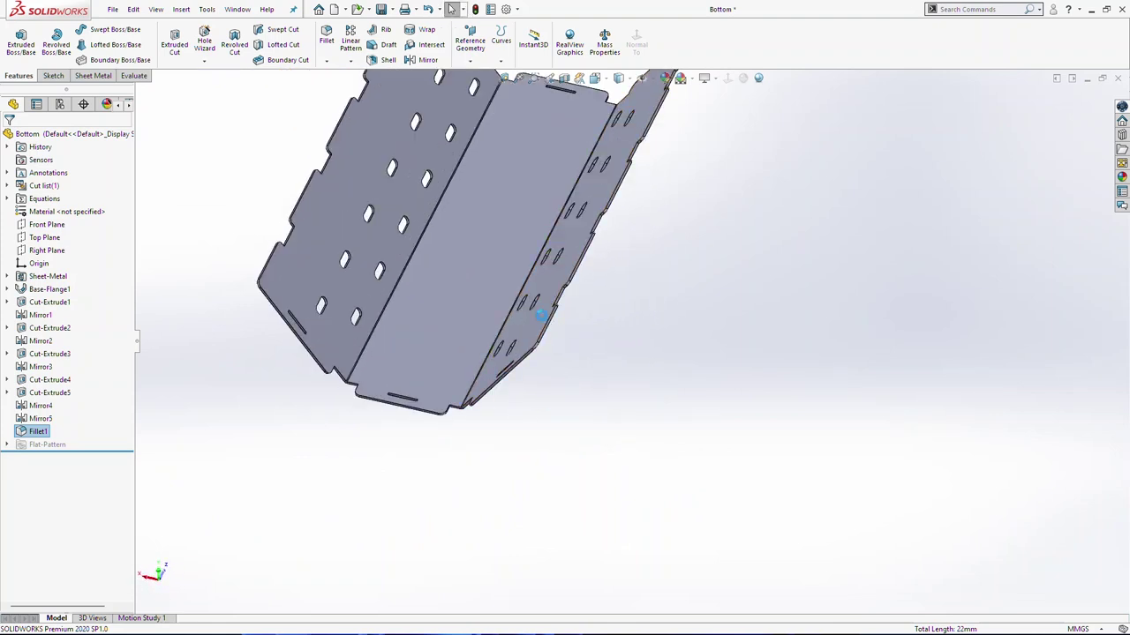
pyautogui.scroll(3, 510, 335)
pyautogui.scroll(-2, 529, 233)
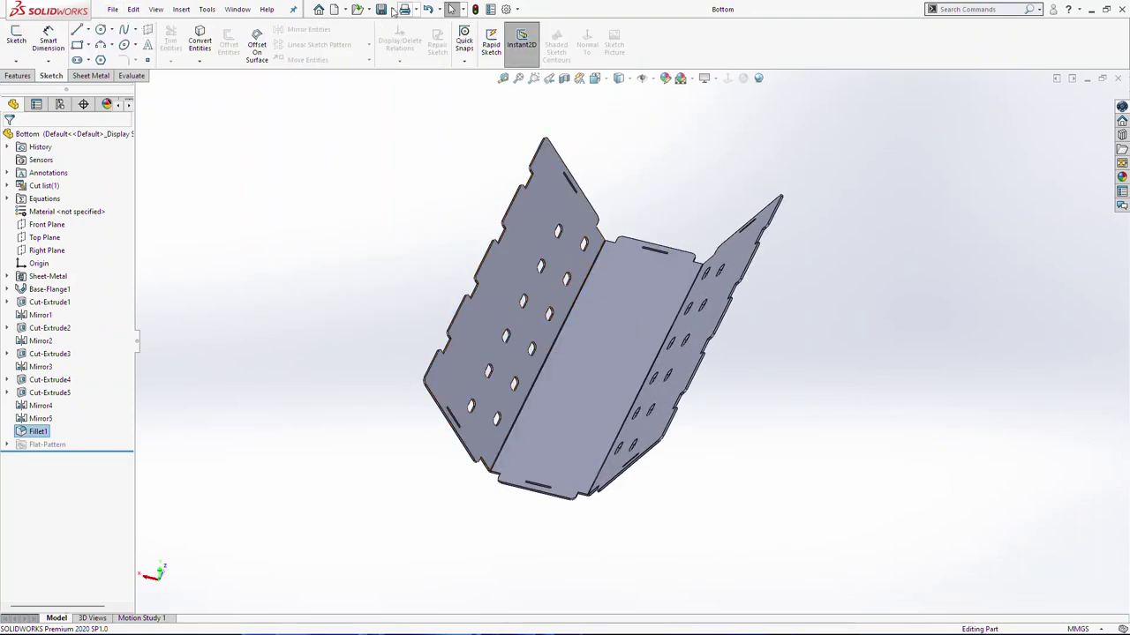
# Create a new part document and save it as Top.
pyautogui.click(337, 9)
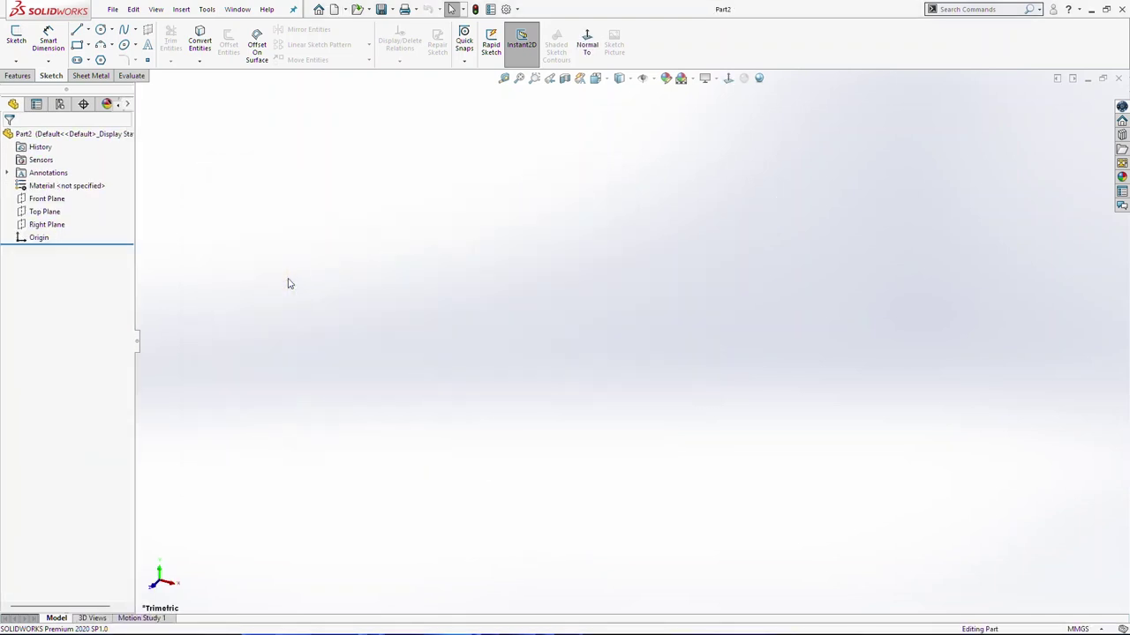
pyautogui.hotkey('ctrl', 's')
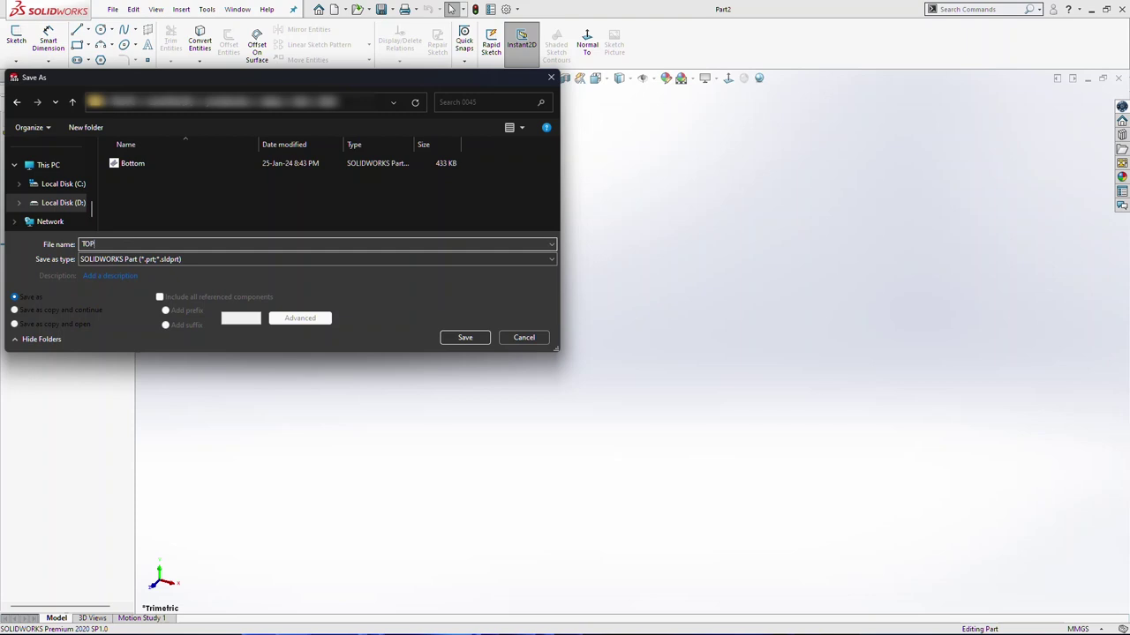
pyautogui.write('Top')
pyautogui.click(471, 340)
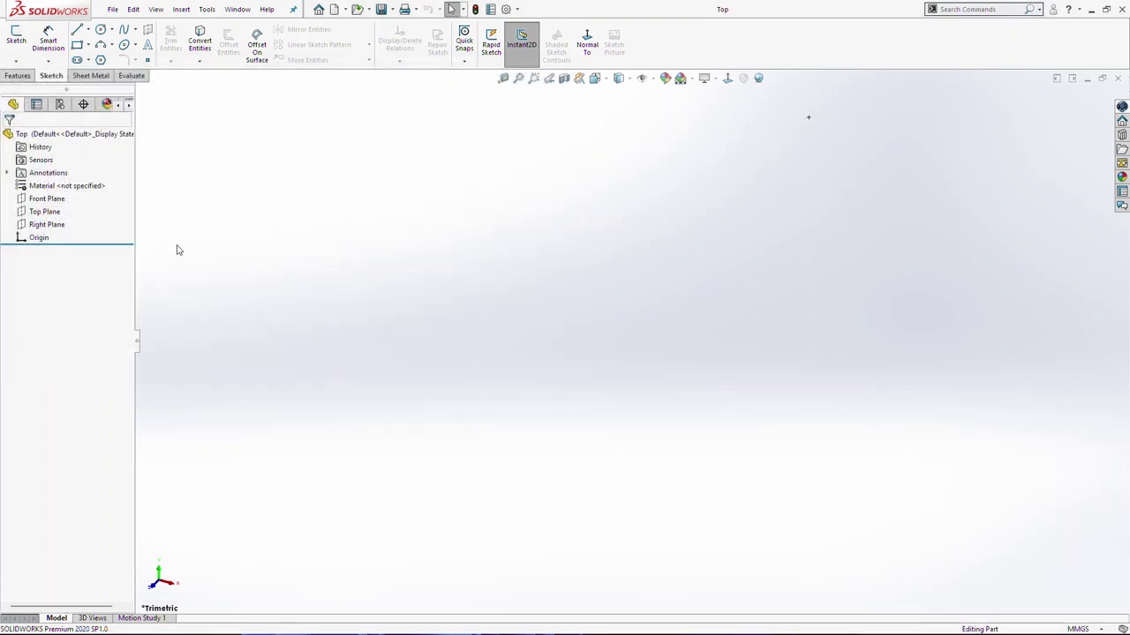
# On the Front Plane, sketch a horizontal midpoint line centered on the origin and a downward-slanting line about 13.5 mm long from its right end.
pyautogui.rightClick(55, 199)
pyautogui.click(83, 185)
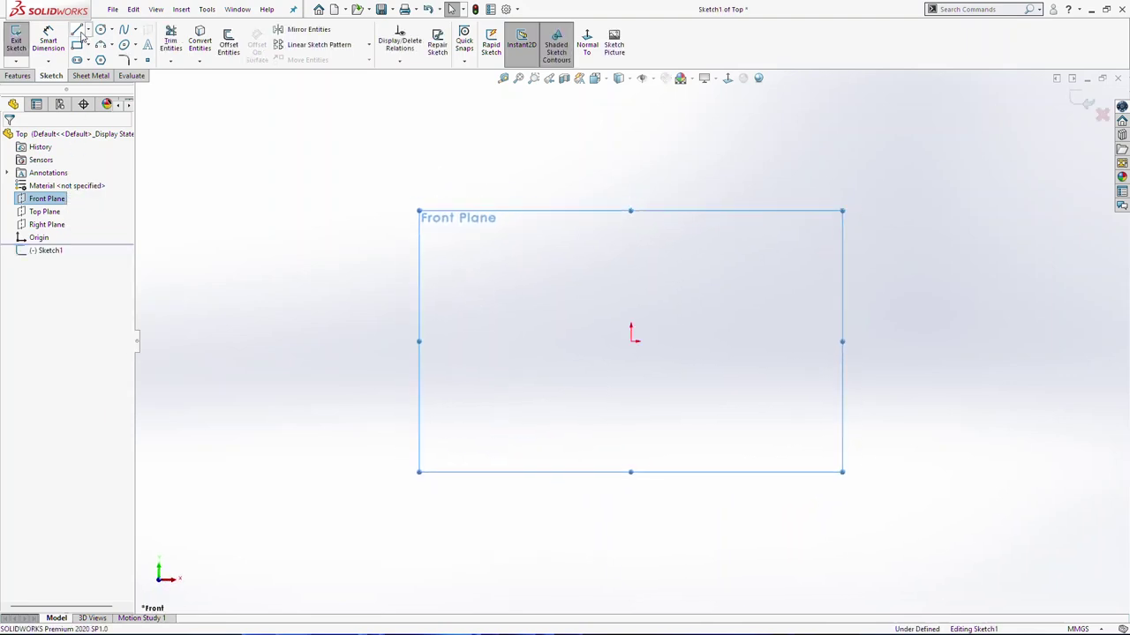
pyautogui.click(88, 30)
pyautogui.click(106, 75)
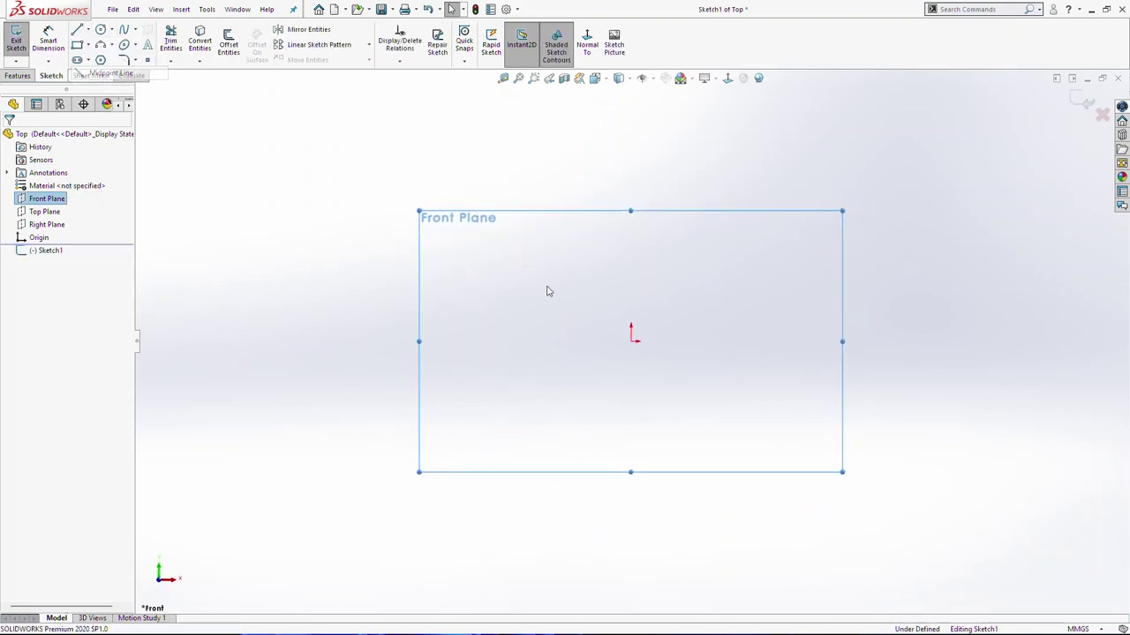
pyautogui.click(630, 341)
pyautogui.click(770, 341)
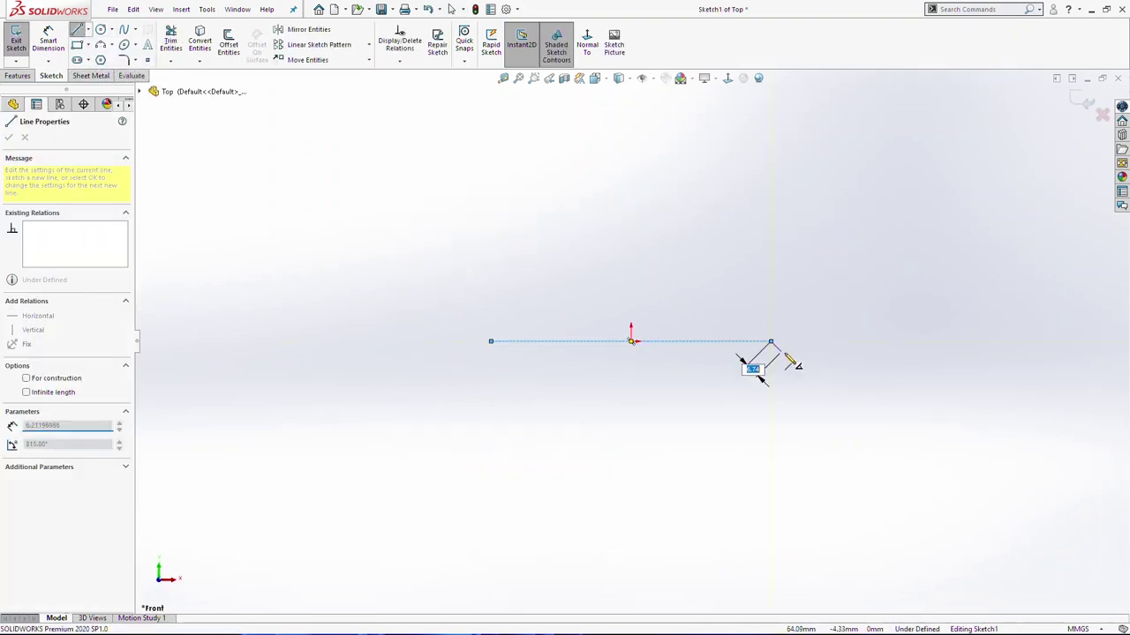
pyautogui.click(799, 359)
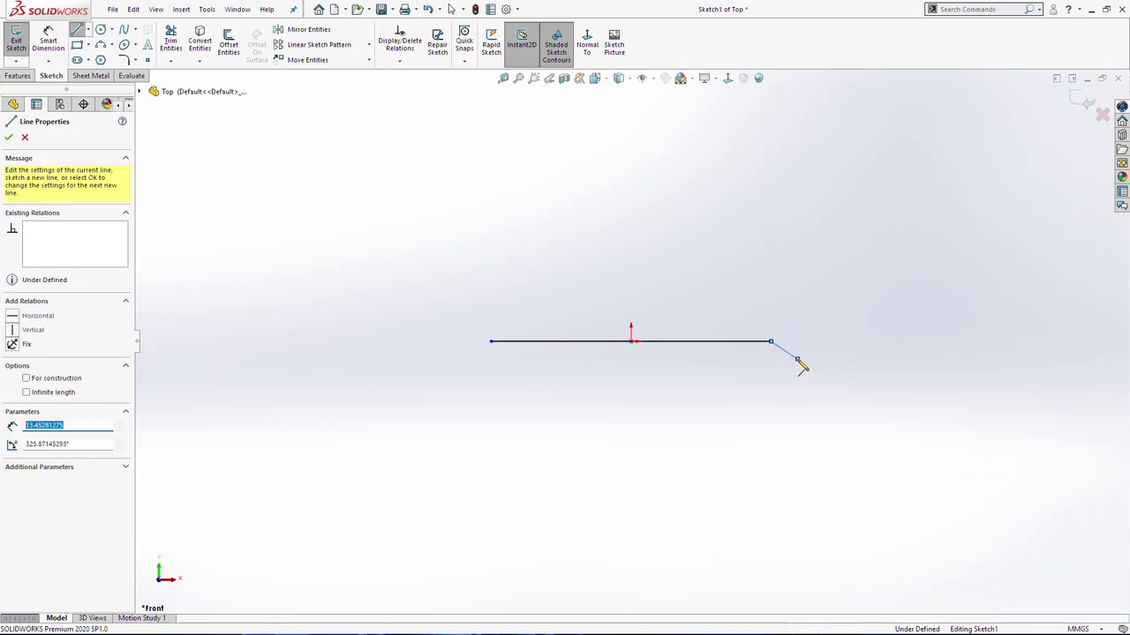
pyautogui.press('Escape')
# Draw a vertical centerline down from the origin and mirror the slanted line about it.
pyautogui.click(88, 30)
pyautogui.click(101, 58)
pyautogui.click(630, 341)
pyautogui.click(631, 379)
pyautogui.press('Escape')
pyautogui.keyDown('ctrl'); pyautogui.click(789, 353); pyautogui.keyUp('ctrl')
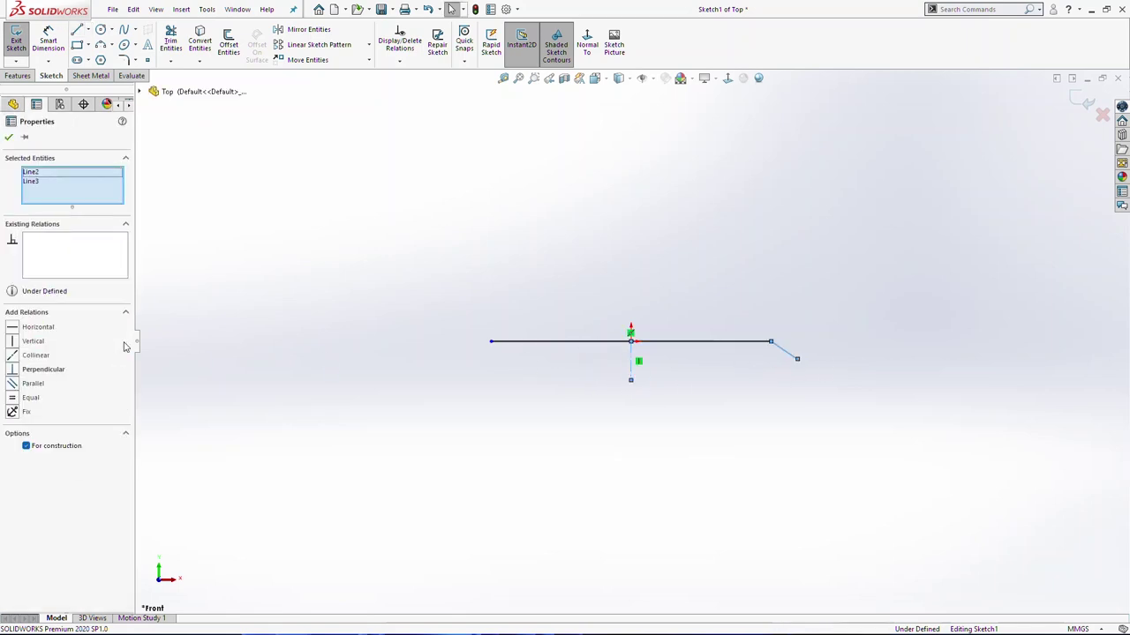
pyautogui.click(299, 32)
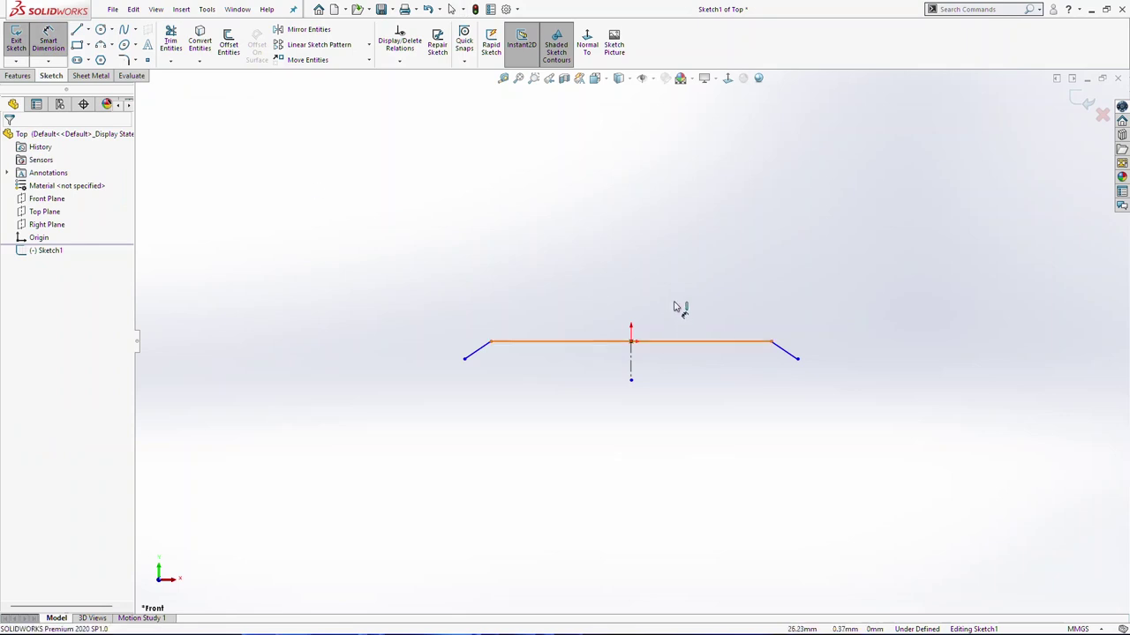
# Dimension the horizontal line as 220 mm and the overall width between the slanted lines' outer ends as 240 mm.
pyautogui.click(676, 270)
pyautogui.write('220')
pyautogui.press('Return')
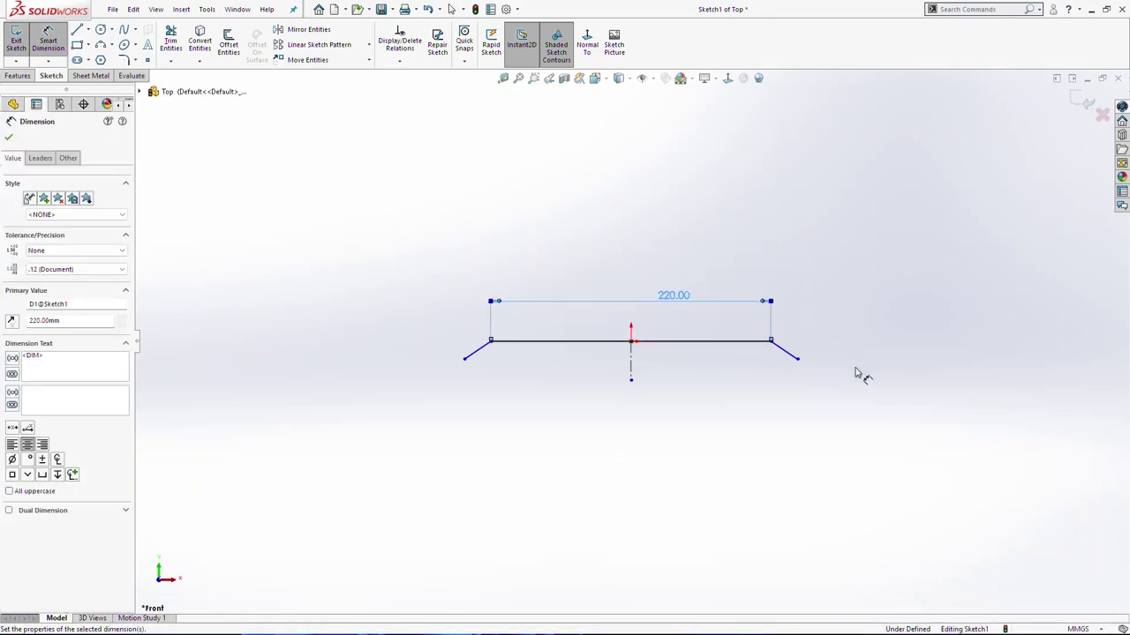
pyautogui.click(465, 358)
pyautogui.click(639, 442)
pyautogui.write('240')
pyautogui.press('Return')
pyautogui.press('Escape')
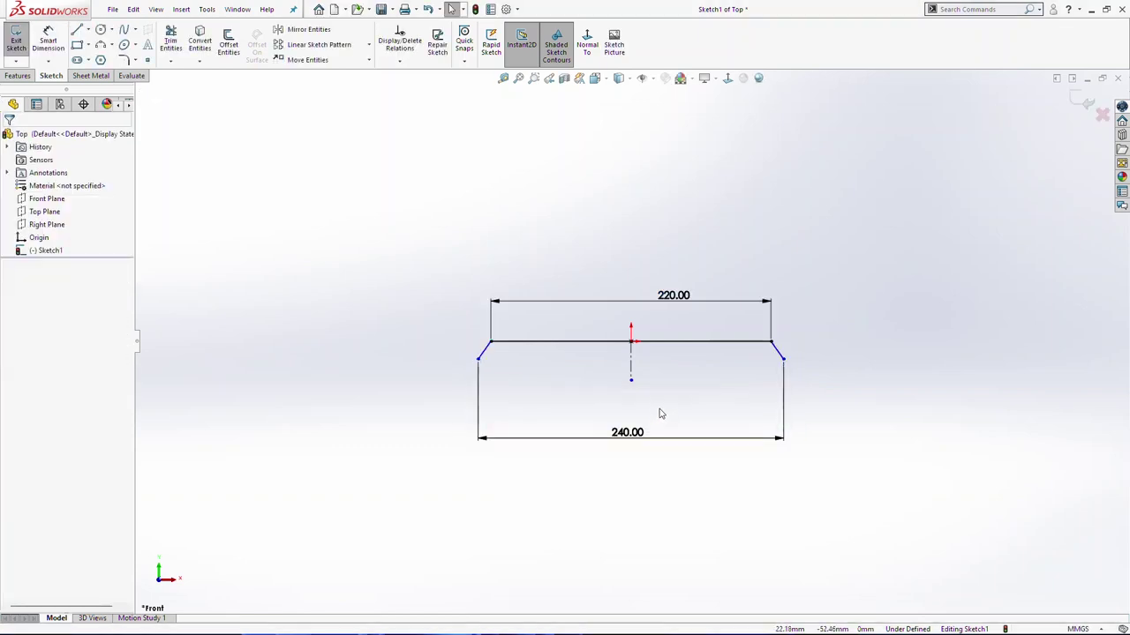
# Dimension the angle between the left slanted line and the horizontal line as 145°.
pyautogui.scroll(-3, 651, 368)
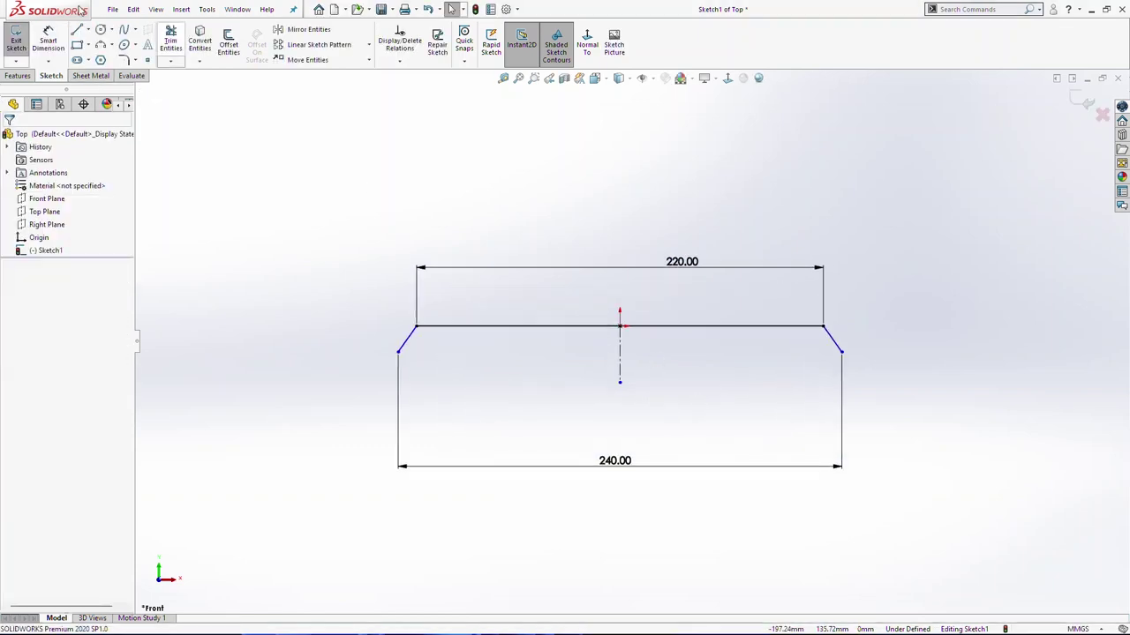
pyautogui.click(411, 340)
pyautogui.click(434, 327)
pyautogui.click(450, 355)
pyautogui.write('145')
pyautogui.press('Return')
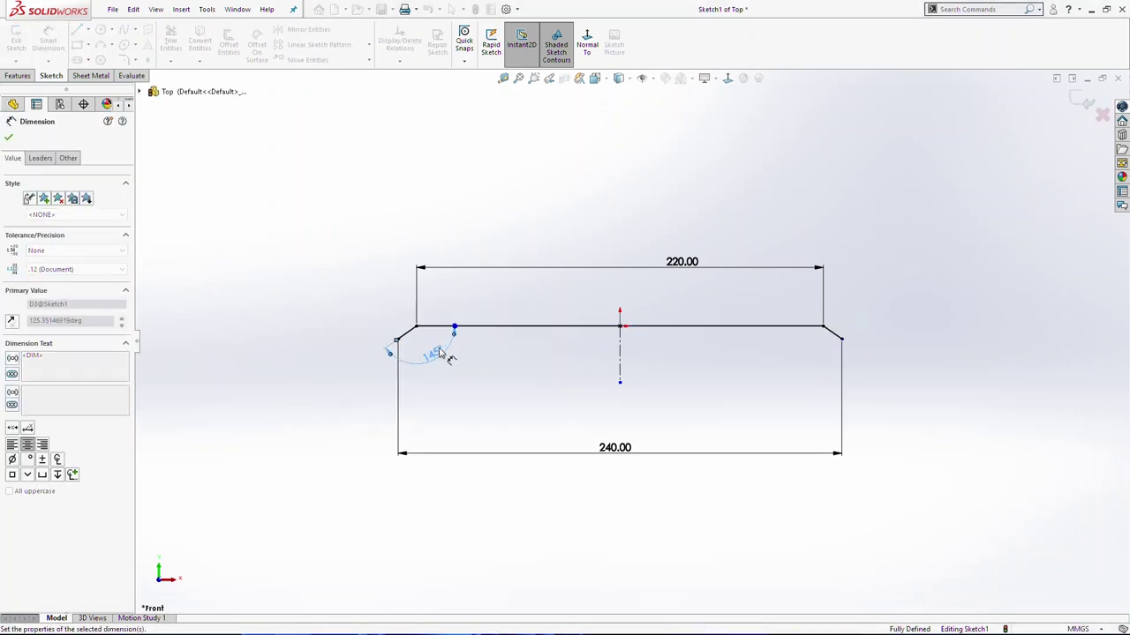
pyautogui.press('Escape')
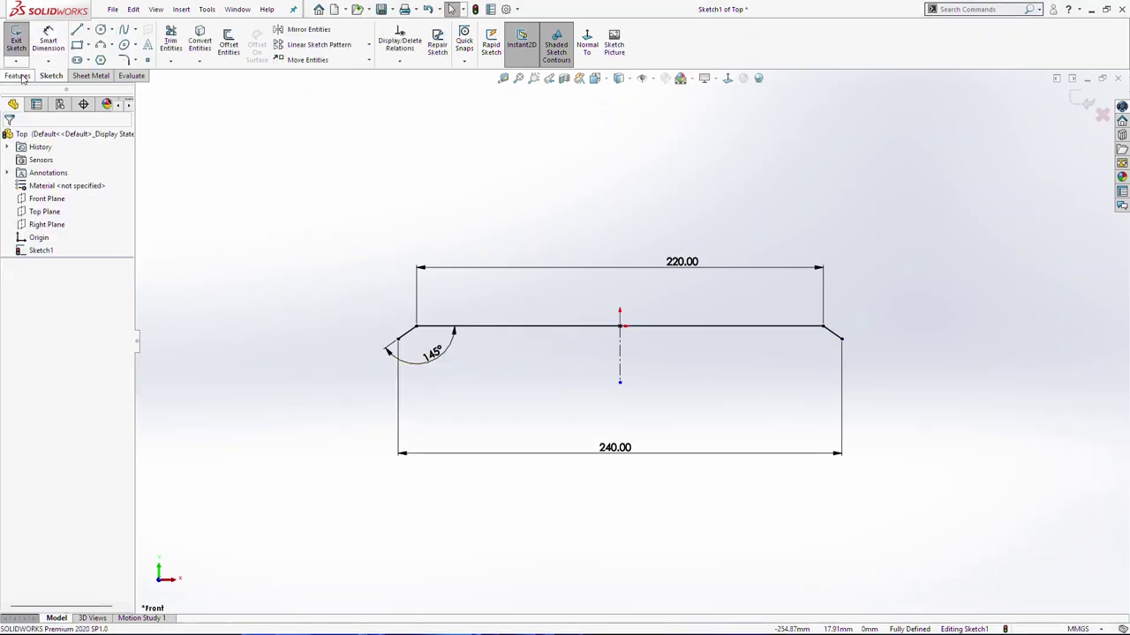
# Start a base flange from the bent profile sketch with a blind depth of 187 mm in both directions.
pyautogui.click(74, 76)
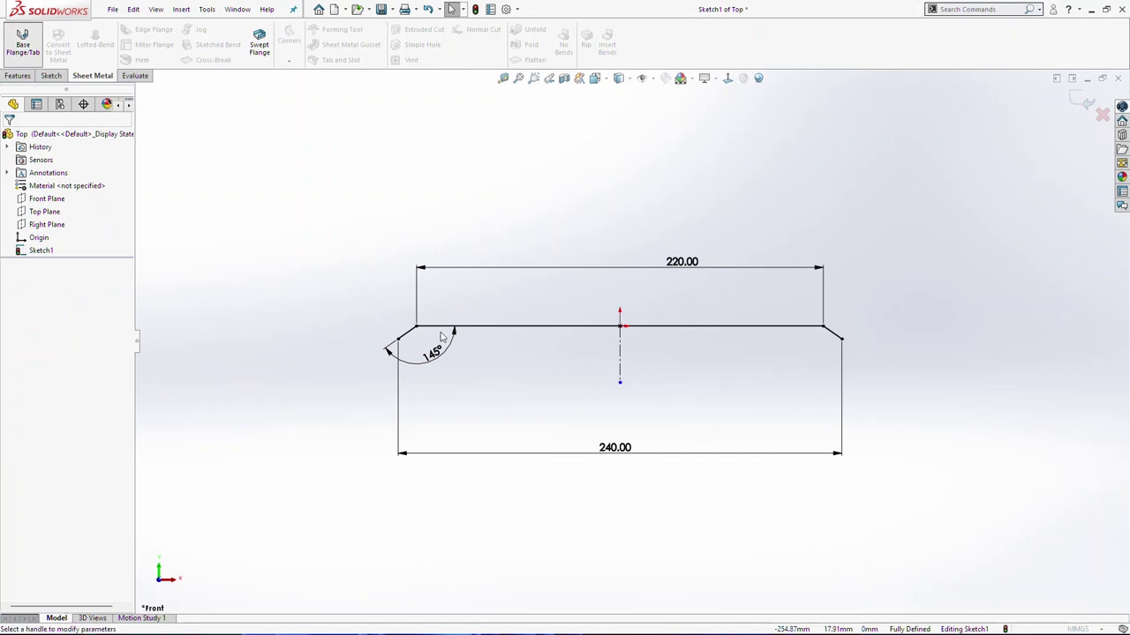
pyautogui.click(22, 44)
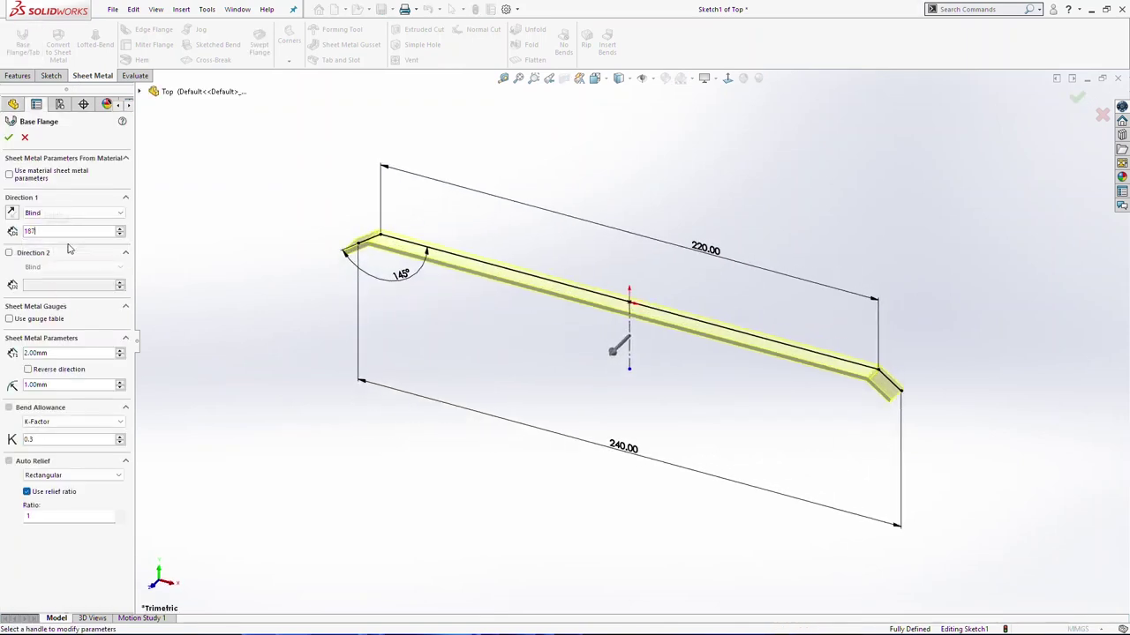
pyautogui.press('Return')
pyautogui.click(46, 283)
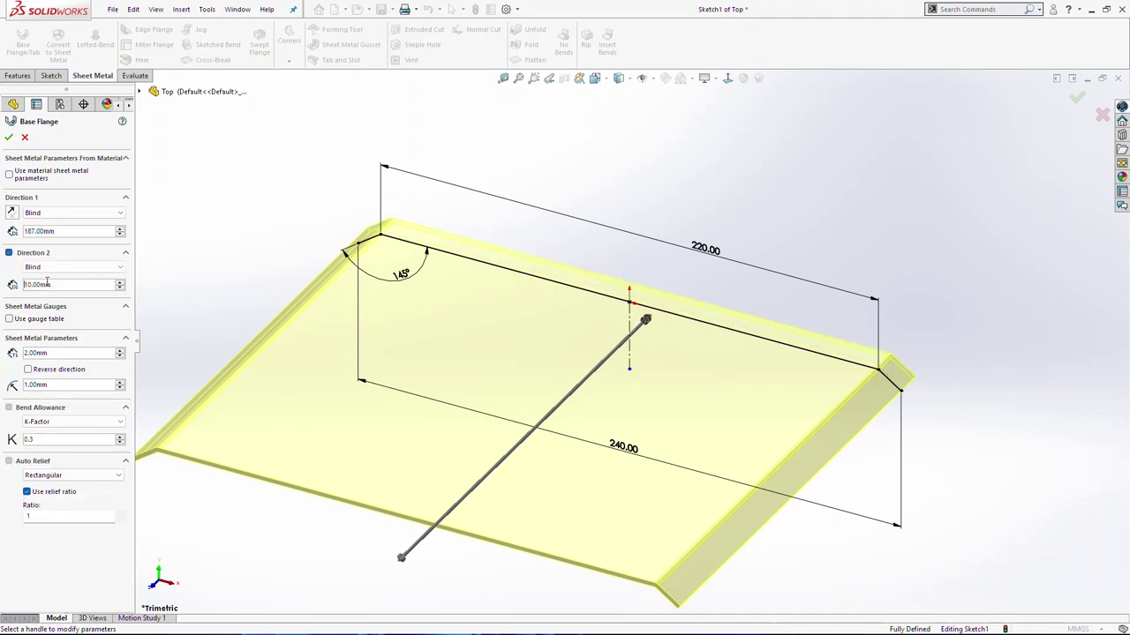
pyautogui.press('Return')
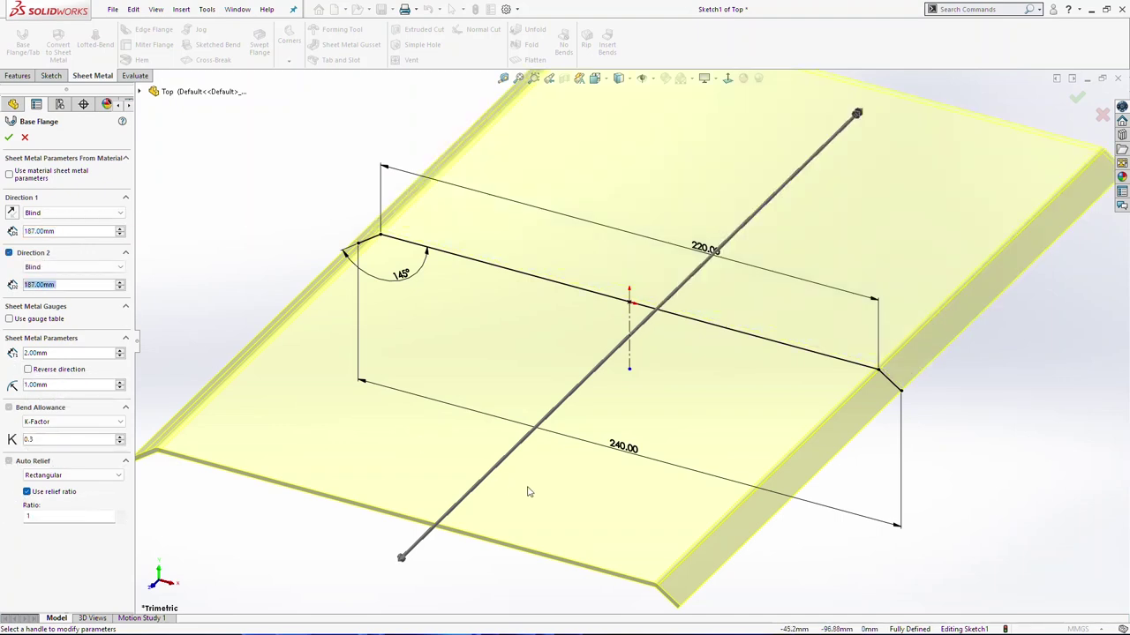
# Reverse the thickness direction so the material lies below the profile, and finish the base flange.
pyautogui.press('space')
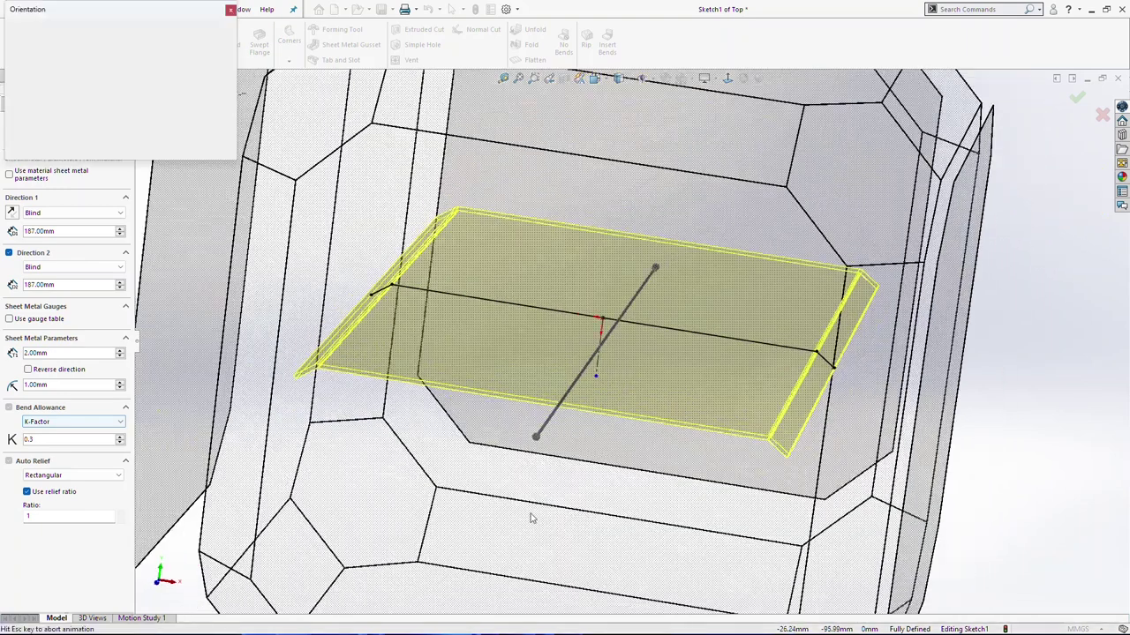
pyautogui.click(532, 519)
pyautogui.scroll(-2, 622, 286)
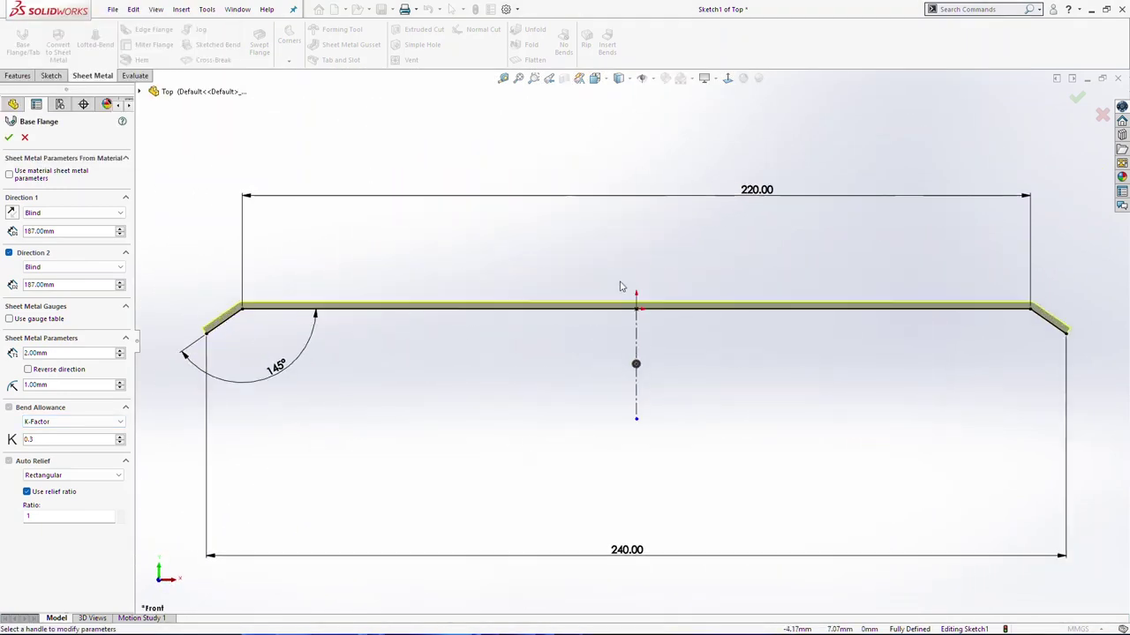
pyautogui.click(31, 370)
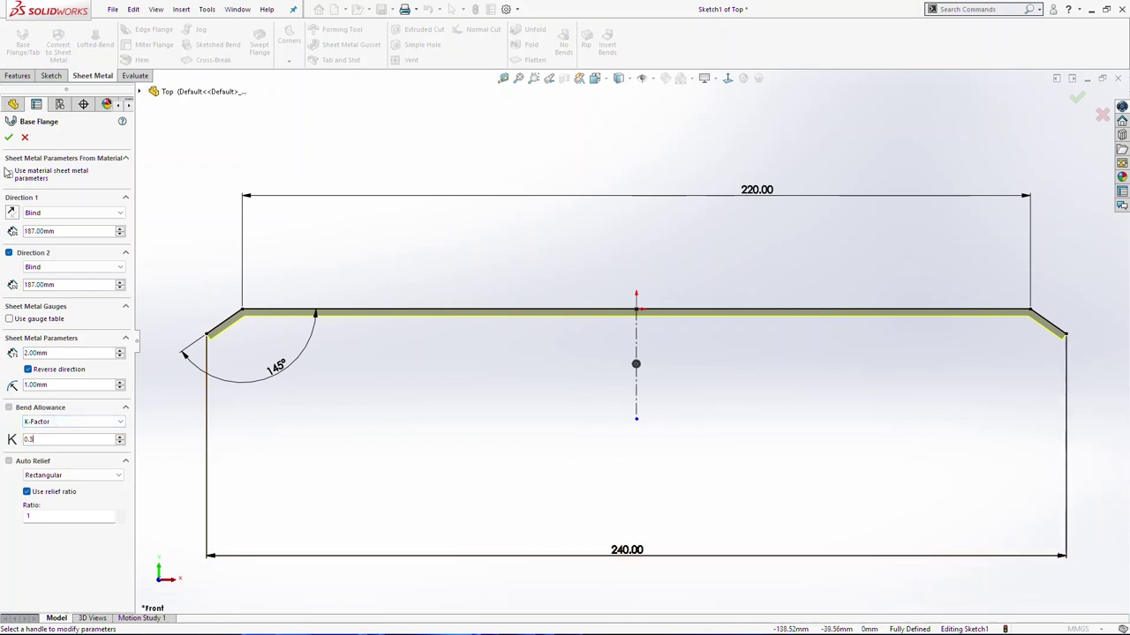
pyautogui.scroll(2, 649, 377)
pyautogui.moveTo(649, 377); pyautogui.dragTo(654, 381, button='middle')
pyautogui.press('space')
pyautogui.click(556, 352)
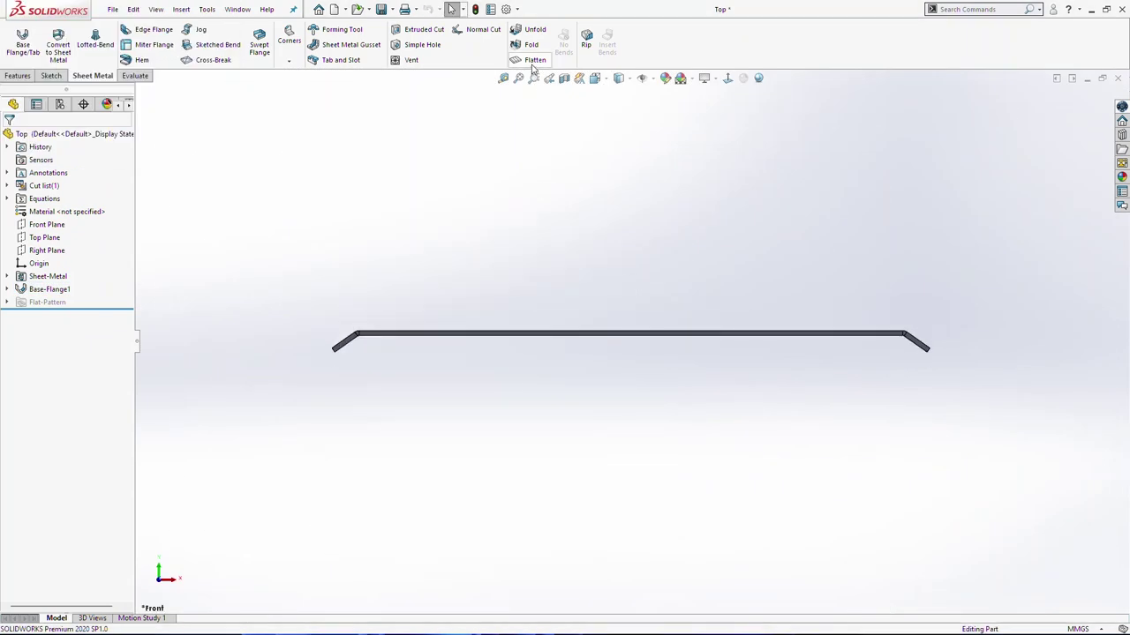
# Check the part's flattened state and return it to its folded shape.
pyautogui.click(534, 62)
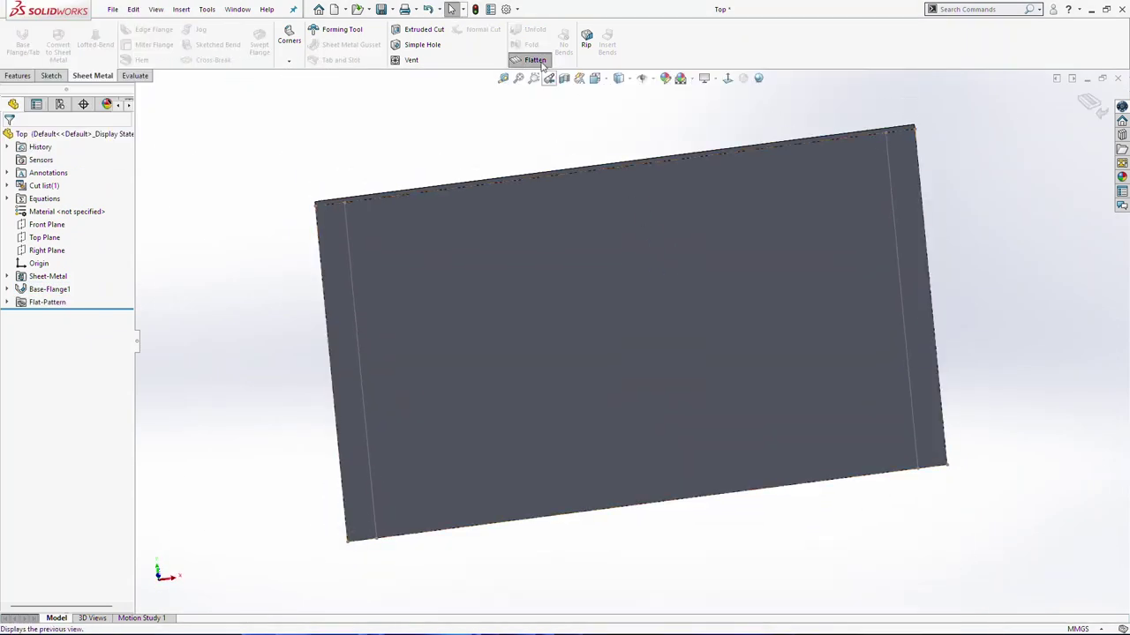
pyautogui.click(546, 66)
pyautogui.moveTo(716, 256); pyautogui.dragTo(636, 448, button='middle')
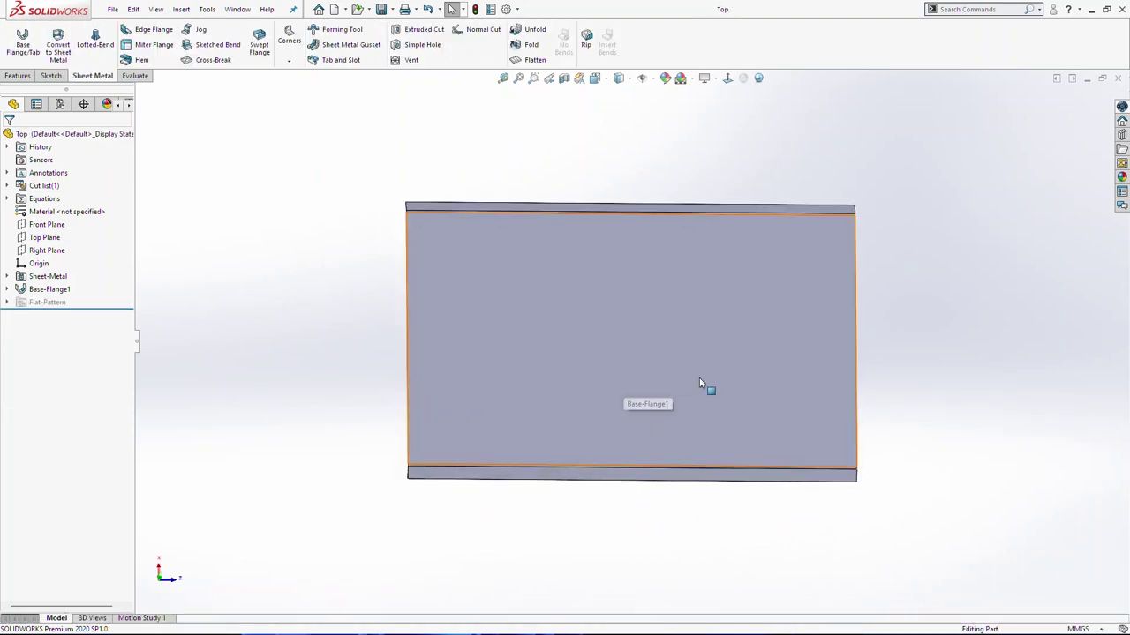
# Start a sketch on the large flat face and draw a horizontal centerline about 105 mm long from the origin.
pyautogui.press('space')
pyautogui.click(558, 388)
pyautogui.click(559, 391)
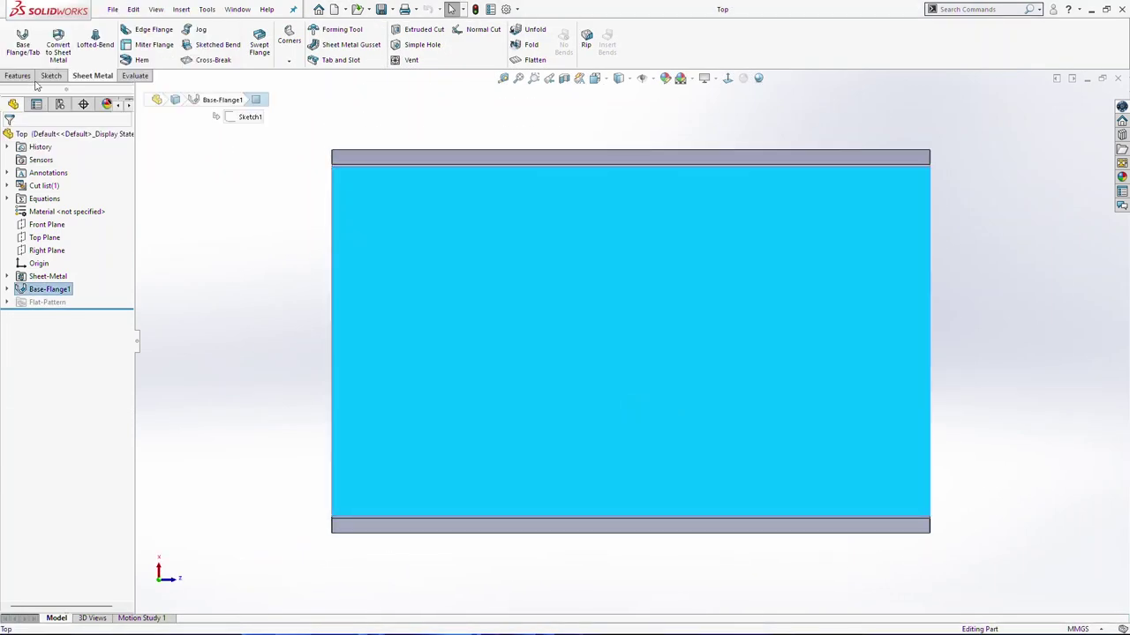
pyautogui.click(53, 76)
pyautogui.click(16, 40)
pyautogui.click(88, 29)
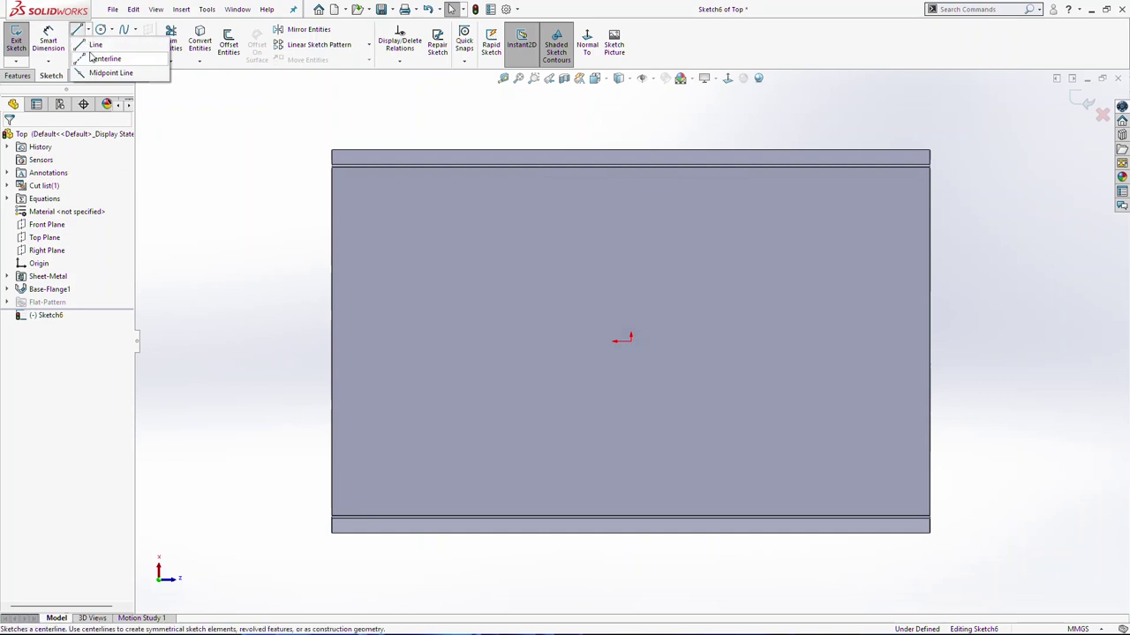
pyautogui.press('l')
pyautogui.click(631, 340)
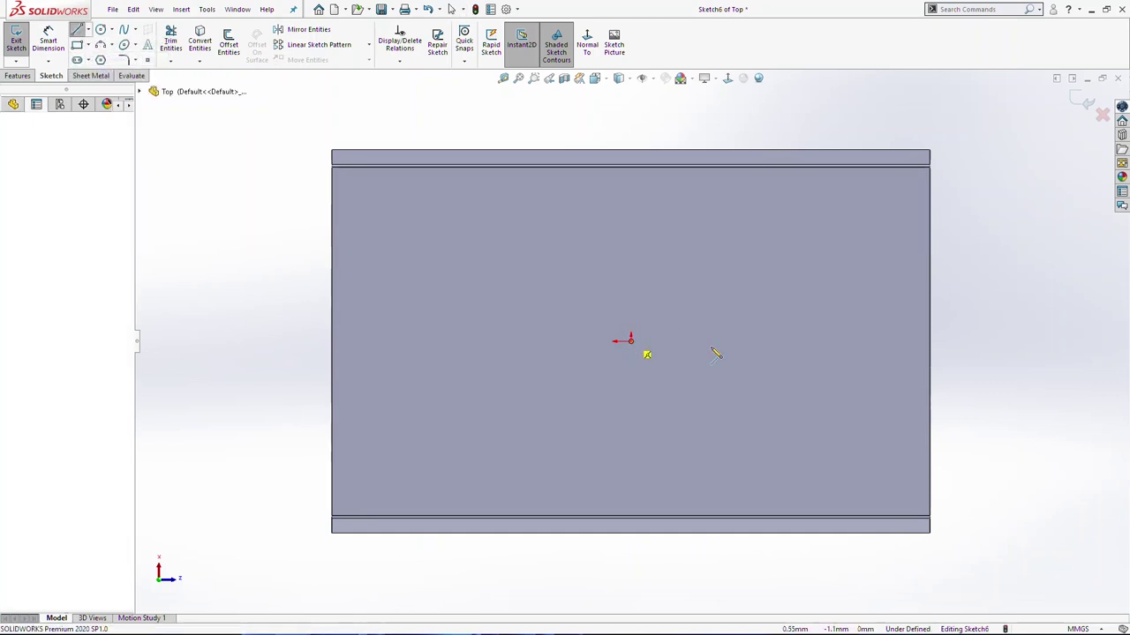
pyautogui.click(799, 342)
pyautogui.press('Escape')
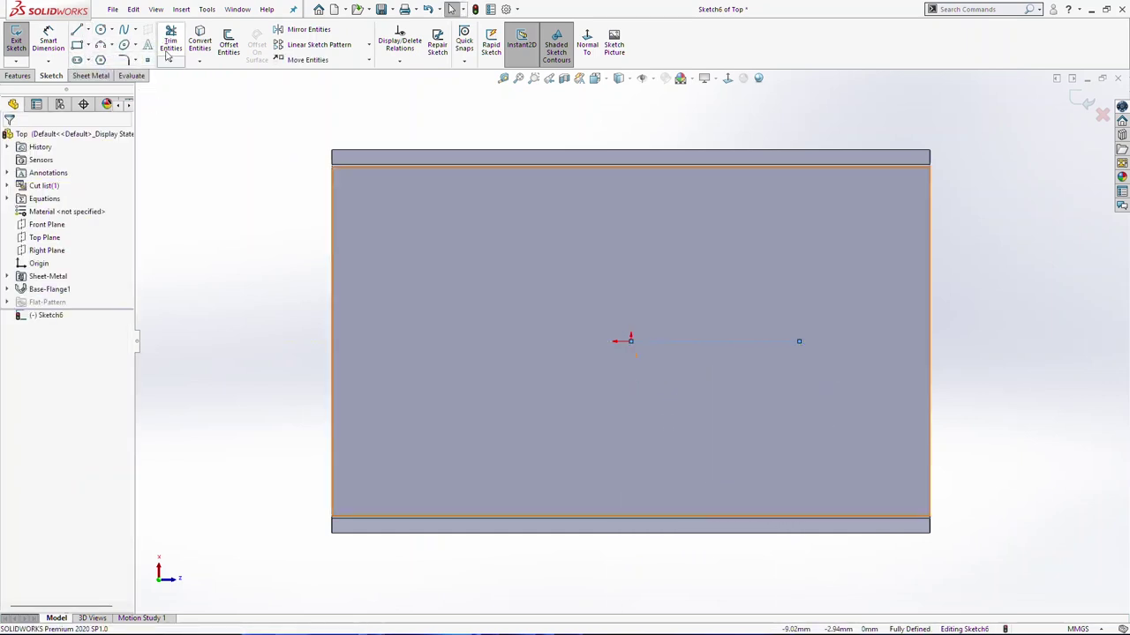
# Draw a second centerline about 76 mm long straight up from the origin.
pyautogui.click(88, 29)
pyautogui.click(102, 59)
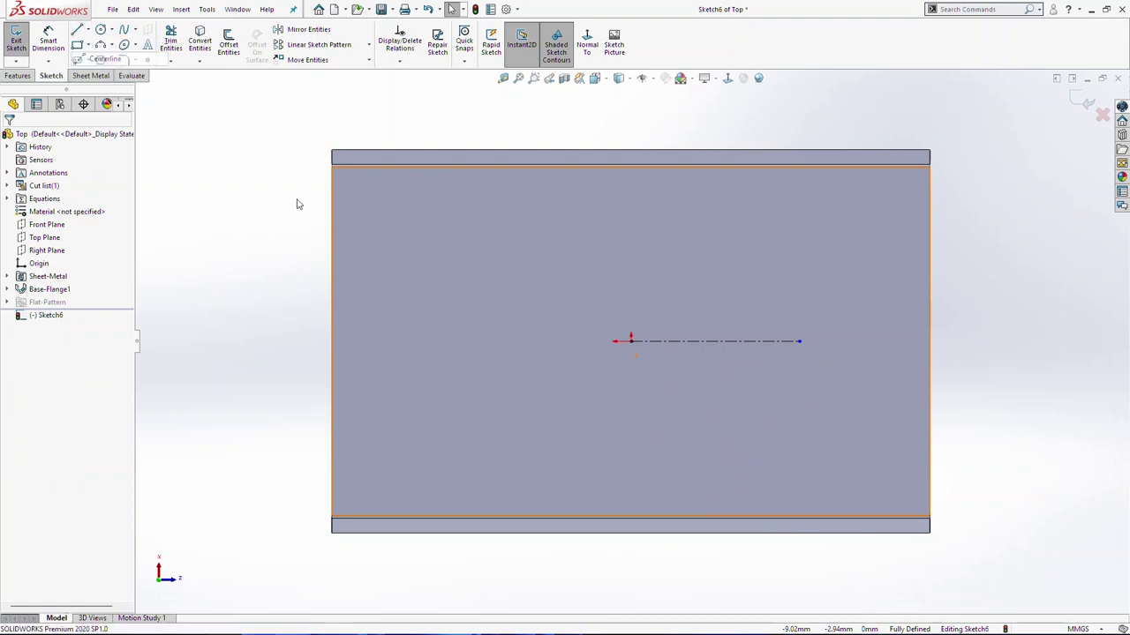
pyautogui.click(630, 341)
pyautogui.click(630, 221)
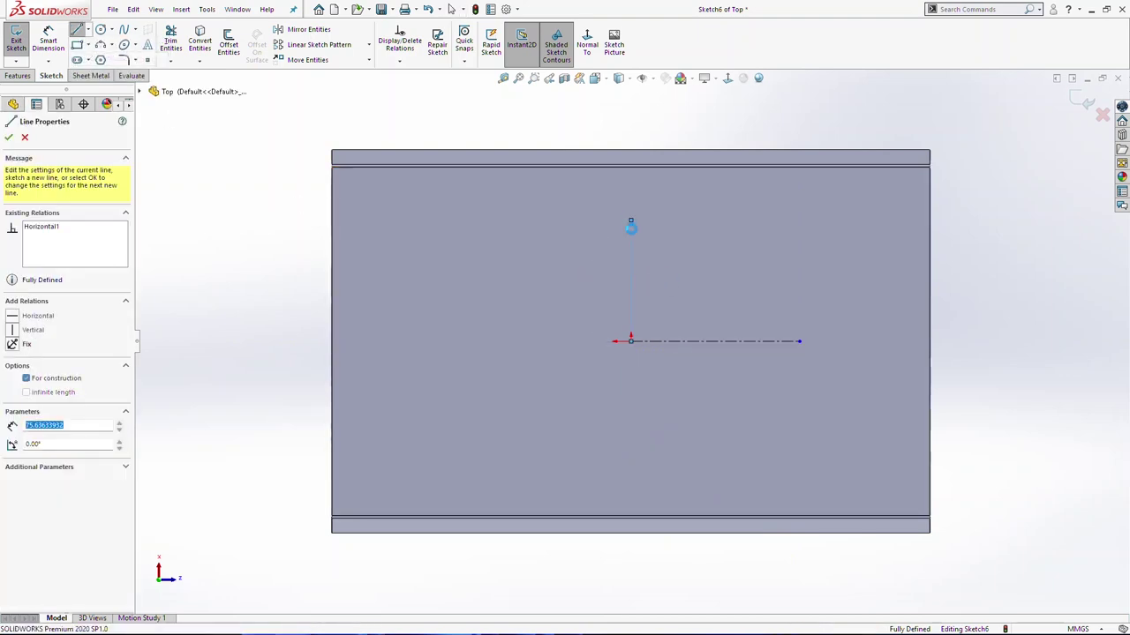
pyautogui.press('Escape')
# Sketch a corner rectangle about 11 mm wide and 35 mm high outward from the upper part of the face's left edge.
pyautogui.click(77, 44)
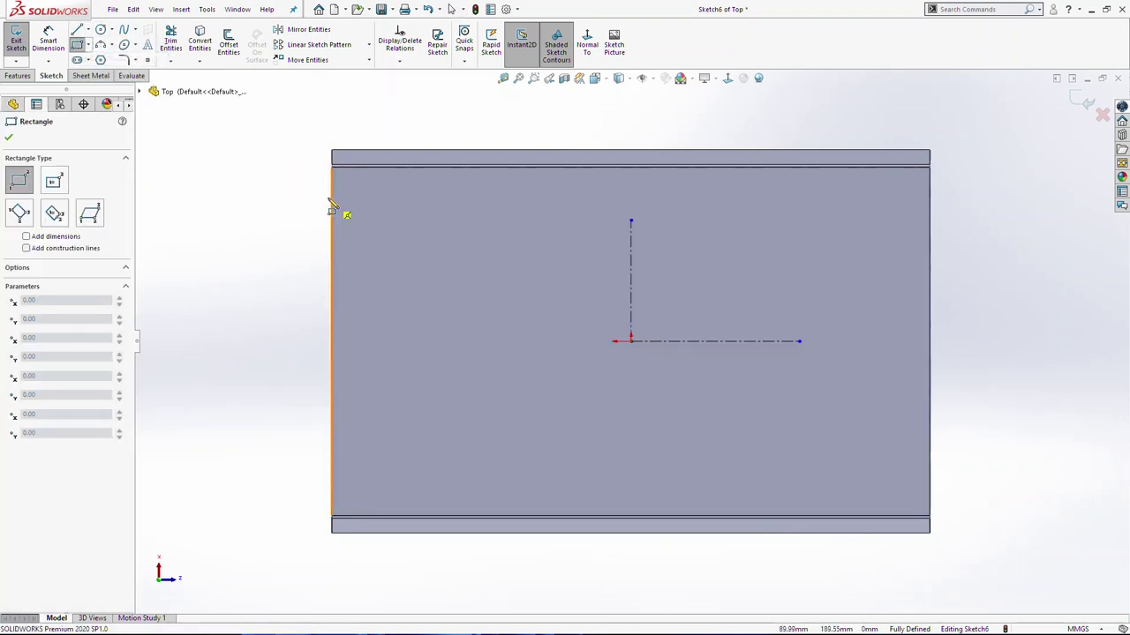
pyautogui.click(332, 211)
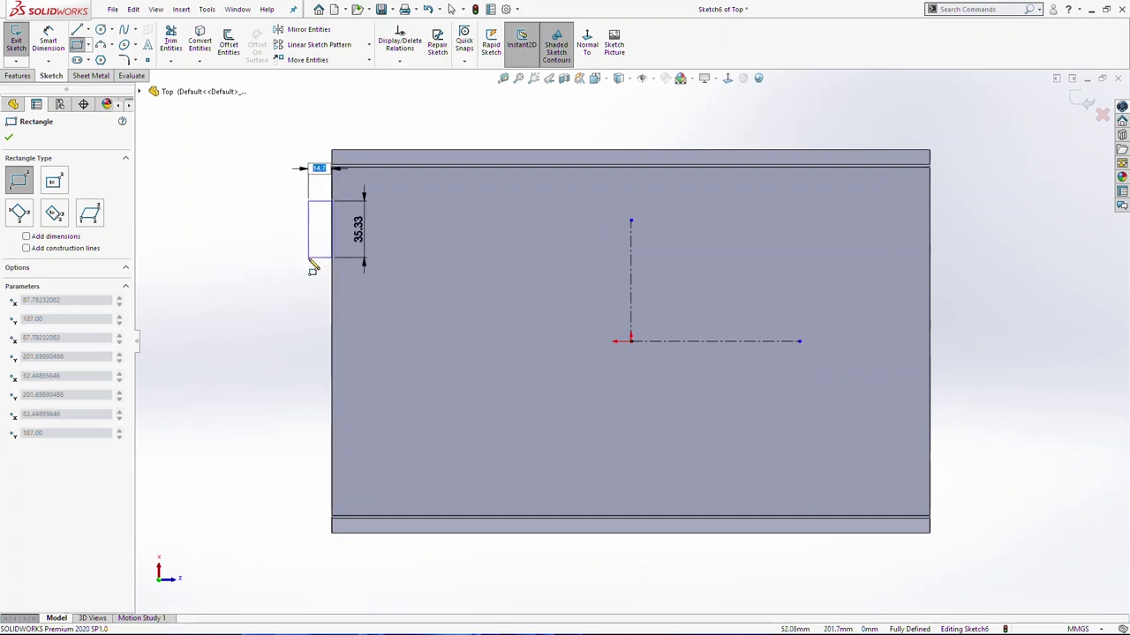
pyautogui.click(314, 257)
pyautogui.press('Escape')
# Dimension the rectangle's height as 23 mm and the distance from its lower edge to the horizontal centerline as 70 mm.
pyautogui.click(318, 236)
pyautogui.click(298, 230)
pyautogui.press('Return')
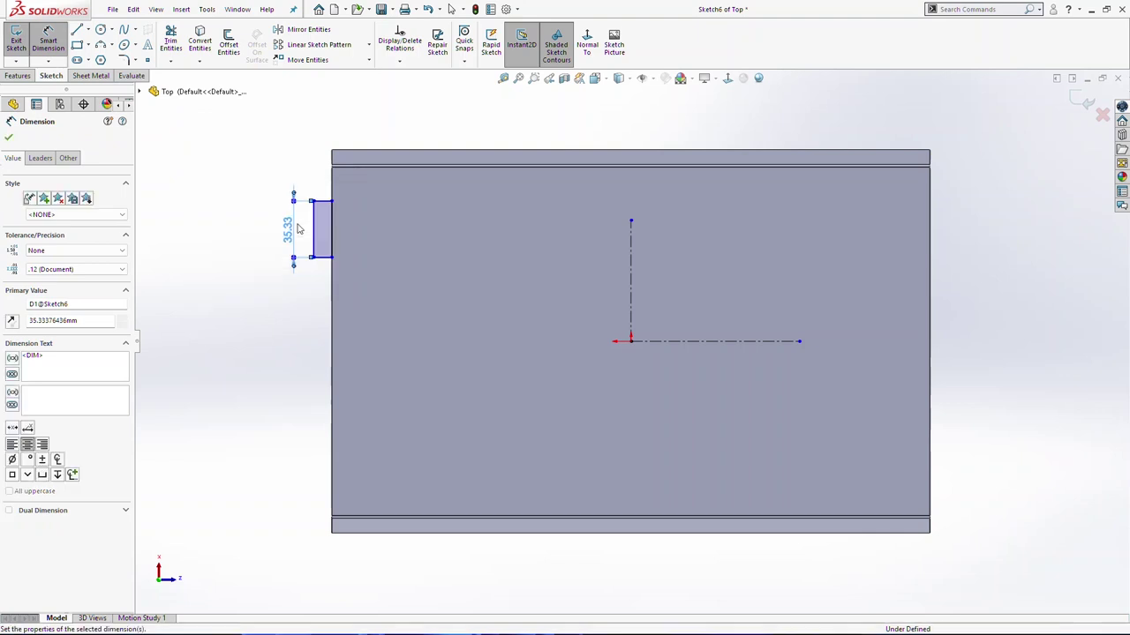
pyautogui.press('Escape')
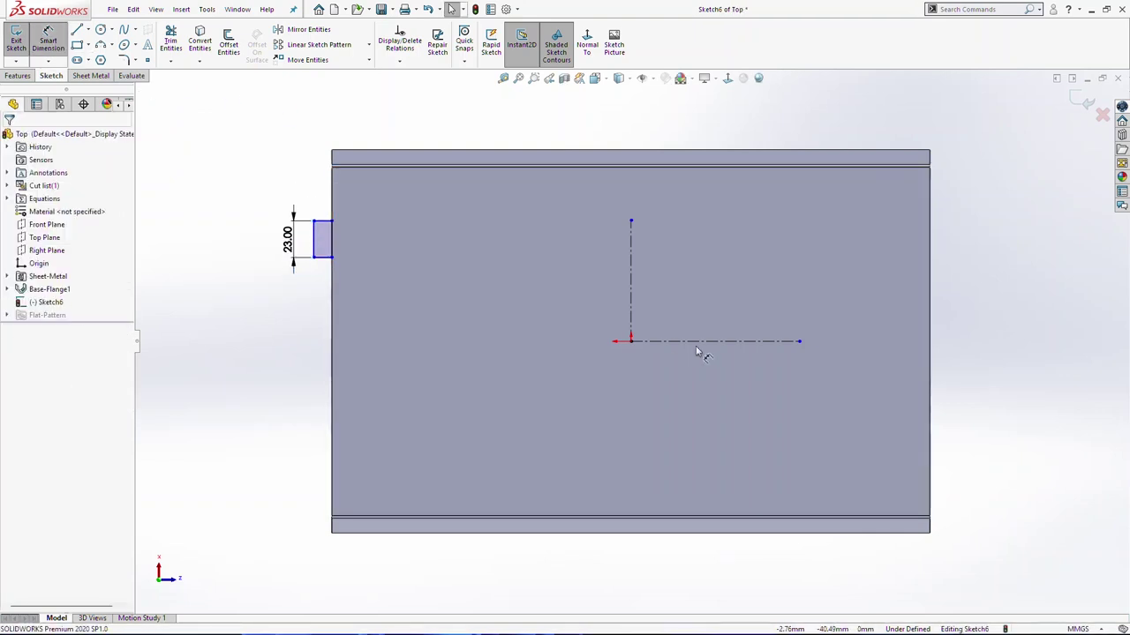
pyautogui.click(691, 344)
pyautogui.click(331, 257)
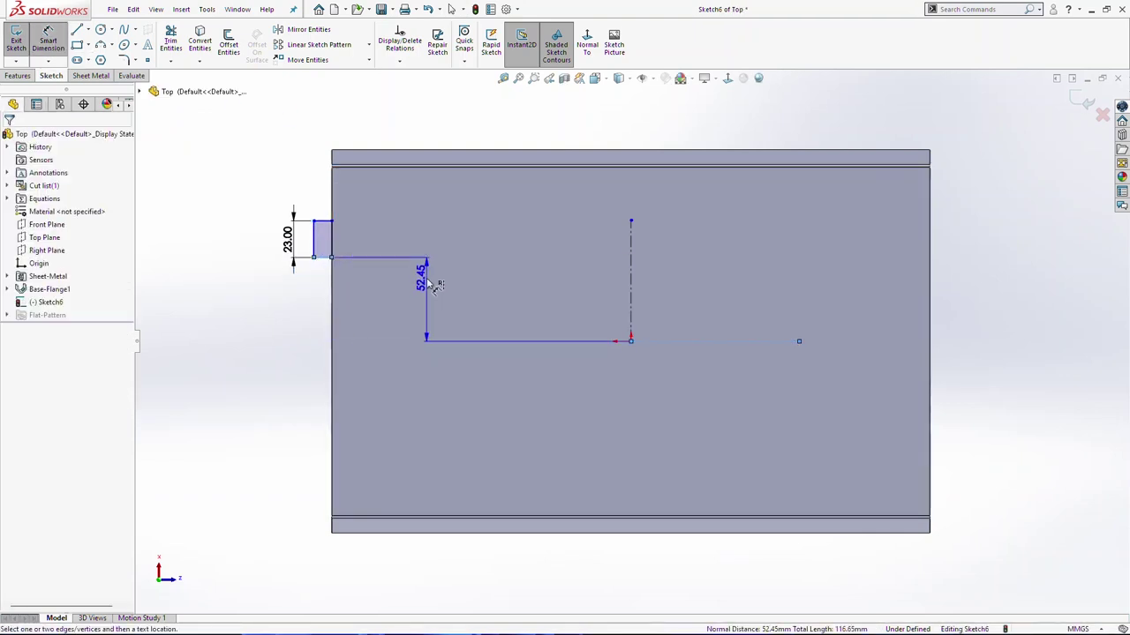
pyautogui.click(432, 285)
pyautogui.press('Return')
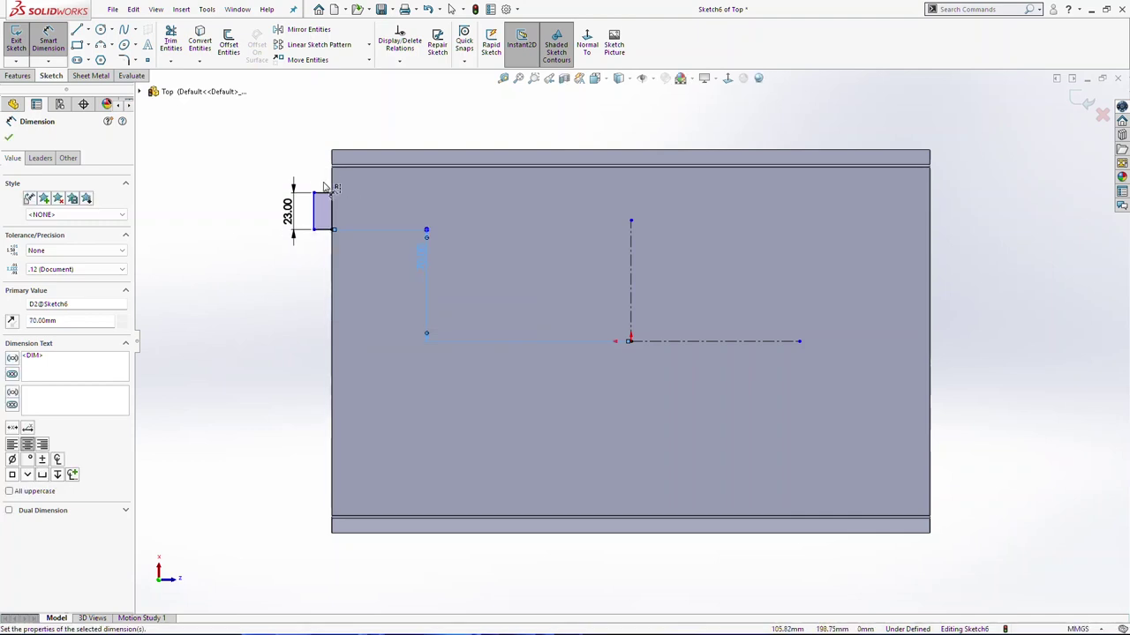
# Dimension the rectangle's width as 10 mm.
pyautogui.click(326, 194)
pyautogui.click(691, 342)
pyautogui.click(324, 181)
pyautogui.press('Escape')
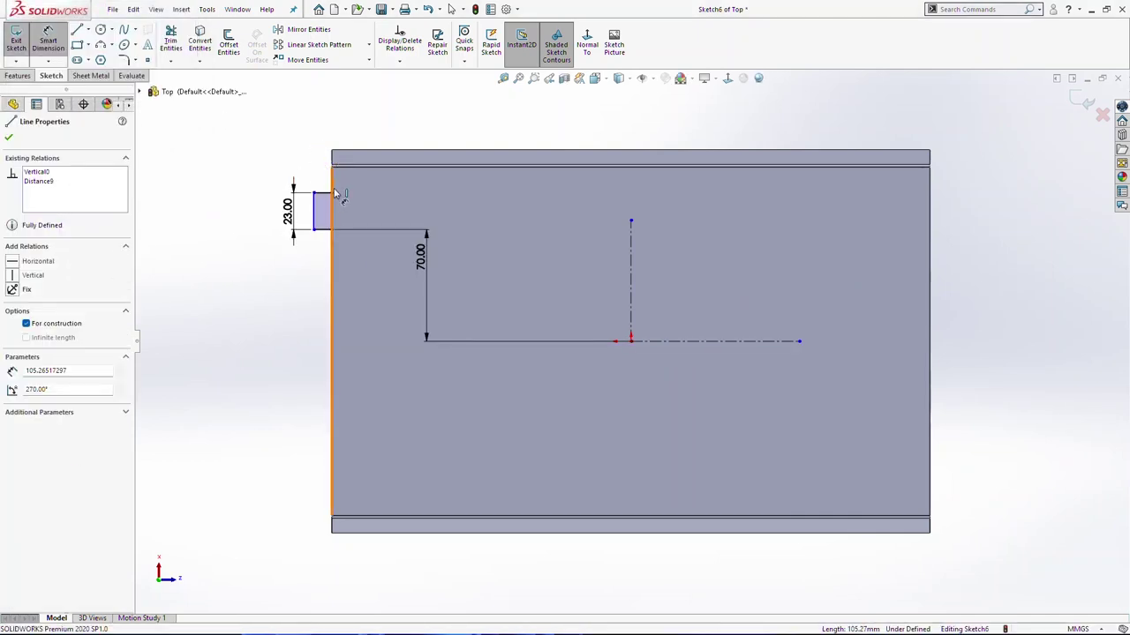
pyautogui.click(322, 179)
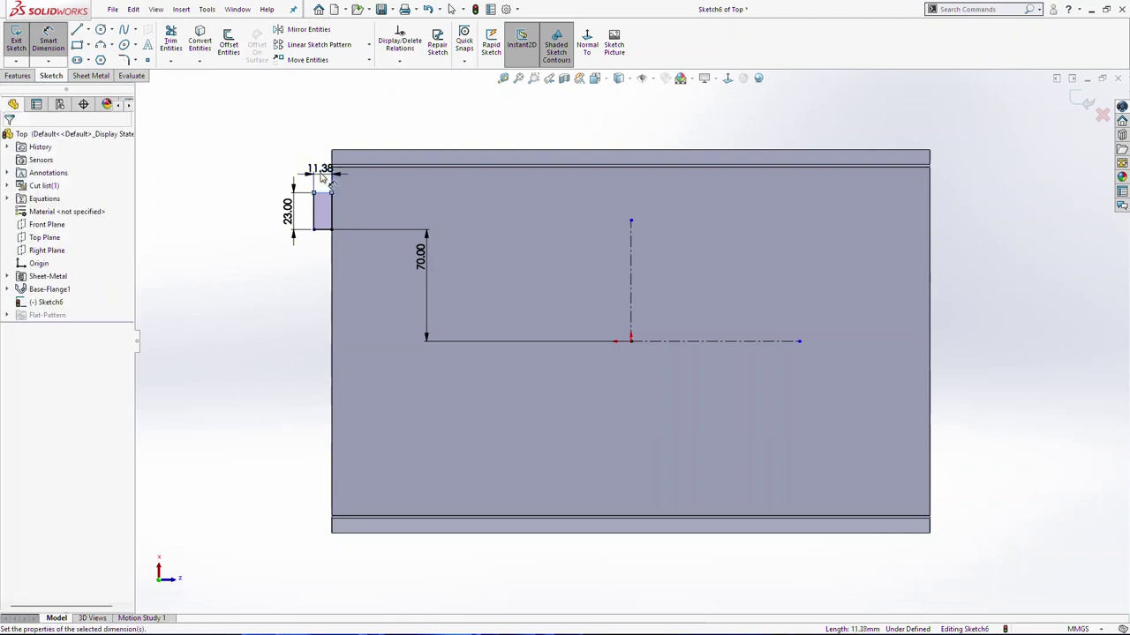
pyautogui.write('10')
pyautogui.press('Return')
pyautogui.press('Escape')
pyautogui.press('Escape')
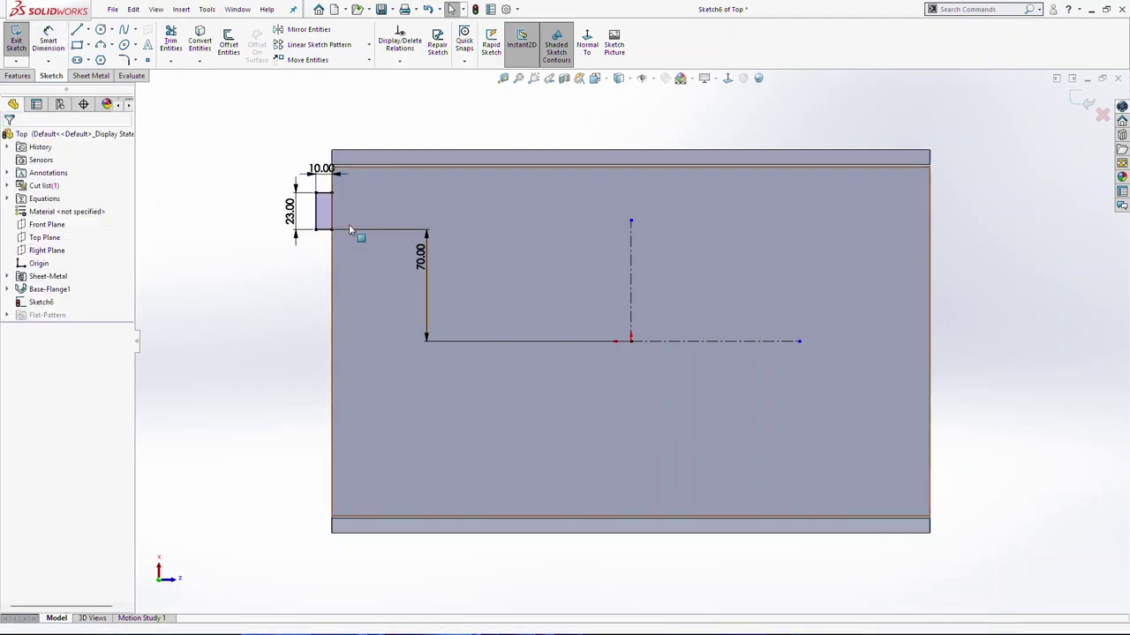
# Mirror the rectangle about the vertical centerline to the opposite edge of the face.
pyautogui.moveTo(251, 176); pyautogui.dragTo(404, 245)
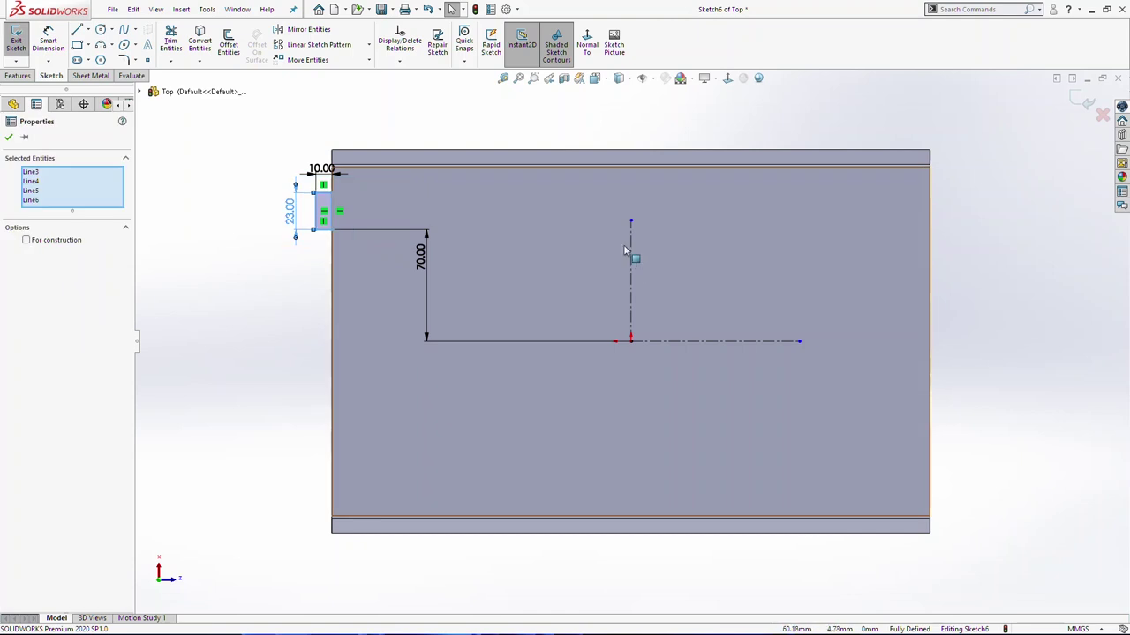
pyautogui.keyDown('ctrl'); pyautogui.click(627, 253); pyautogui.keyUp('ctrl')
pyautogui.keyDown('ctrl'); pyautogui.click(621, 249); pyautogui.keyUp('ctrl')
pyautogui.keyDown('ctrl'); pyautogui.click(633, 252); pyautogui.keyUp('ctrl')
pyautogui.click(307, 29)
# Mirror both rectangles about the horizontal centerline to the lower half of the face.
pyautogui.moveTo(1017, 250); pyautogui.dragTo(256, 148)
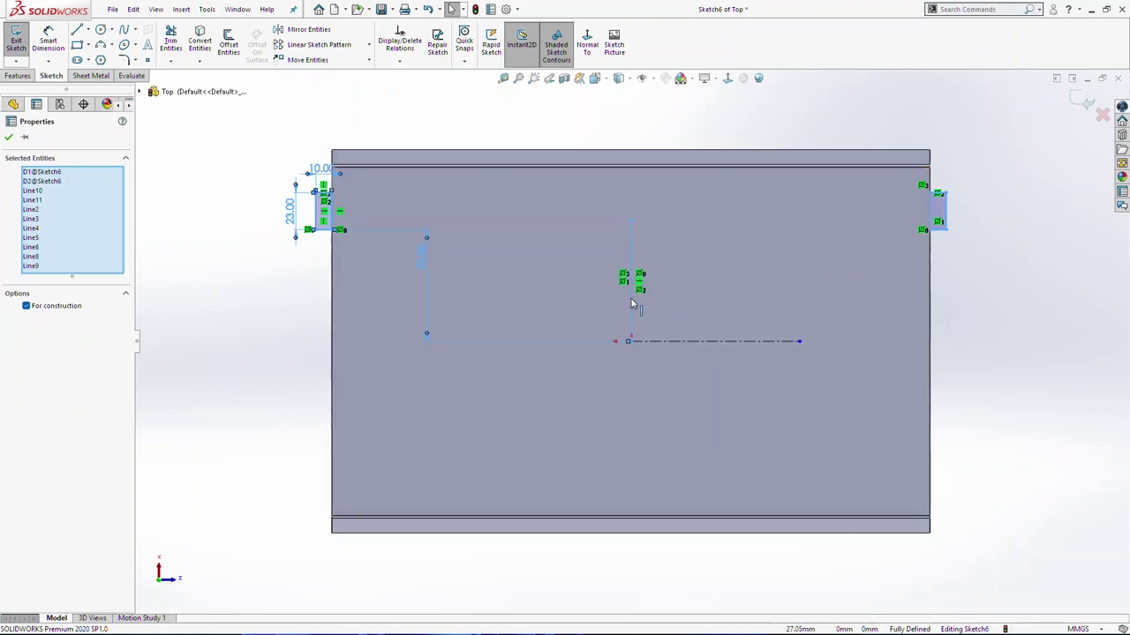
pyautogui.keyDown('ctrl'); pyautogui.click(631, 300); pyautogui.keyUp('ctrl')
pyautogui.keyDown('ctrl'); pyautogui.click(708, 341); pyautogui.keyUp('ctrl')
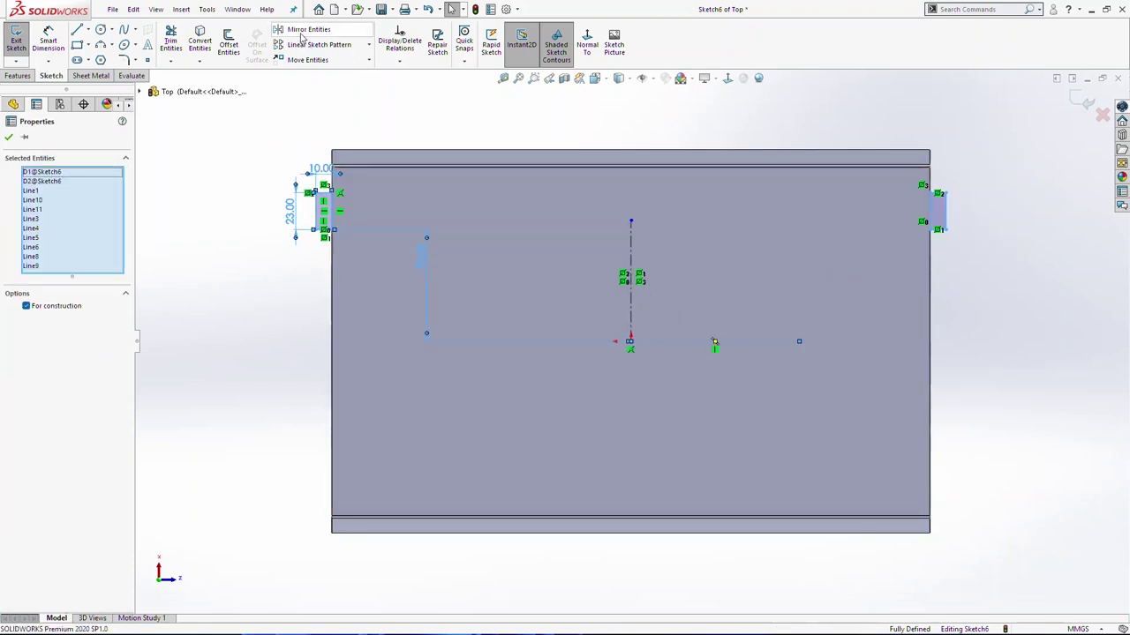
pyautogui.click(301, 35)
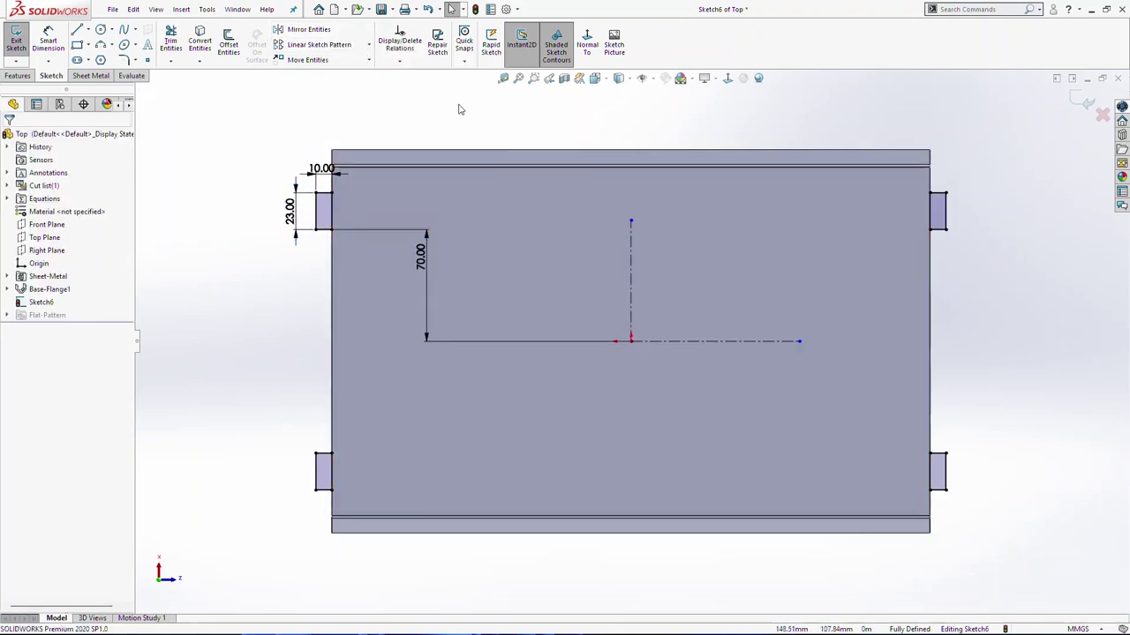
# Create 2 mm thick tabs from the four rectangles with Base Flange/Tab, merged with the existing sheet.
pyautogui.click(91, 75)
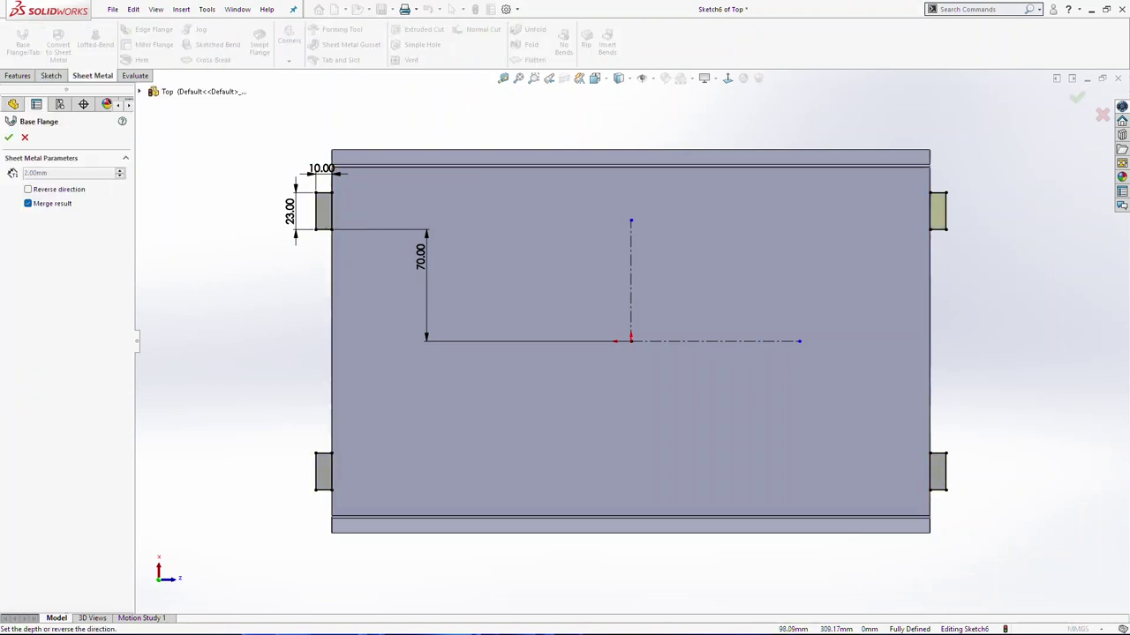
pyautogui.press('Return')
pyautogui.moveTo(938, 456); pyautogui.dragTo(895, 376, button='middle')
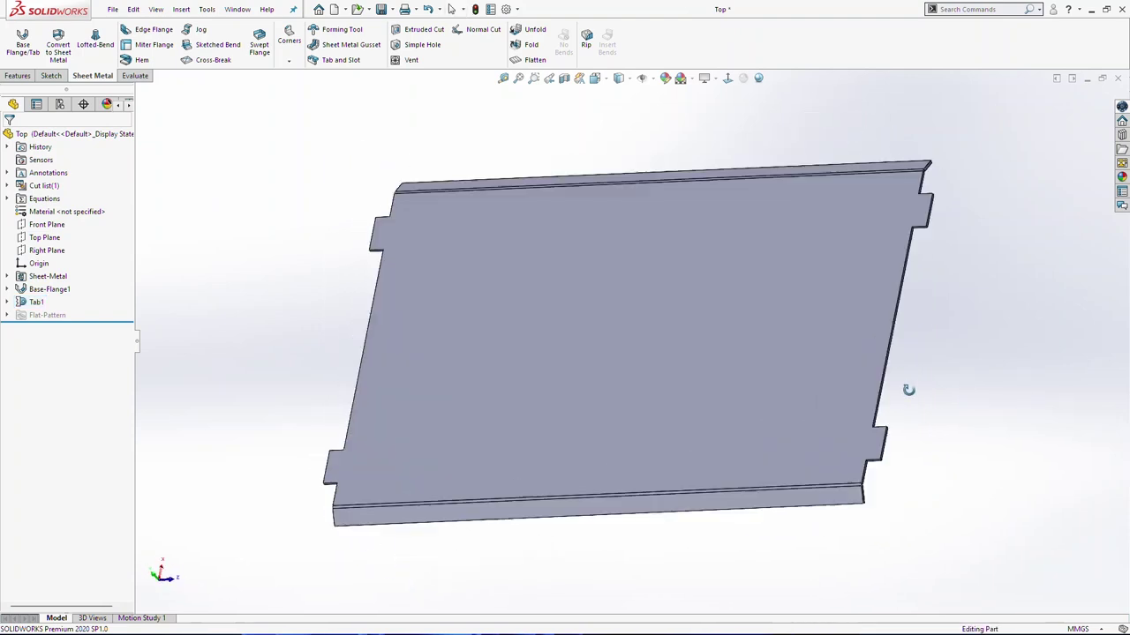
pyautogui.press('space')
pyautogui.click(630, 455)
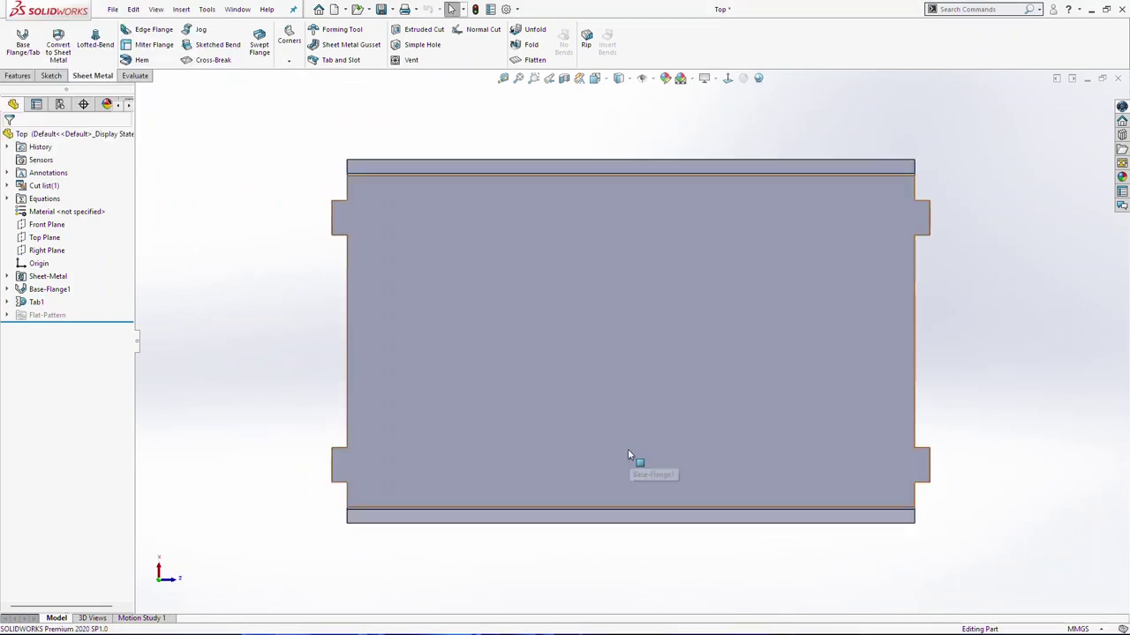
# Start a sketch on the outer face of the angled flange along the long edge.
pyautogui.moveTo(645, 542); pyautogui.dragTo(607, 482, button='middle')
pyautogui.click(602, 461)
pyautogui.click(50, 76)
pyautogui.click(16, 40)
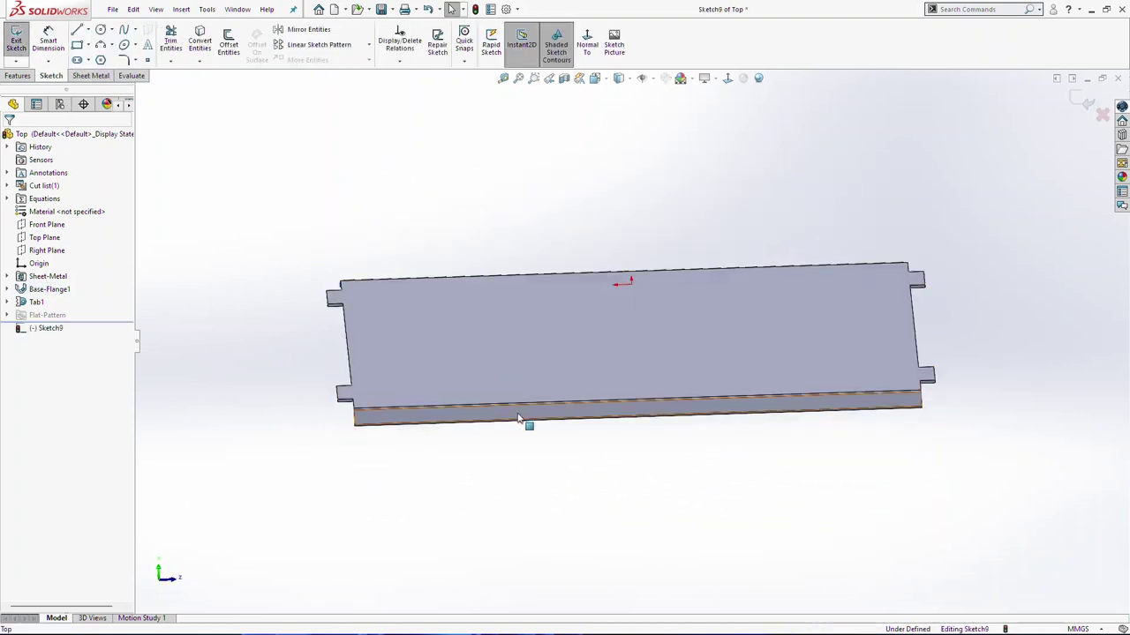
pyautogui.click(518, 418)
pyautogui.hotkey('ctrl', '8')
pyautogui.moveTo(583, 436); pyautogui.dragTo(612, 446, button='middle')
pyautogui.scroll(-4, 614, 483)
pyautogui.scroll(4, 611, 446)
pyautogui.click(626, 391)
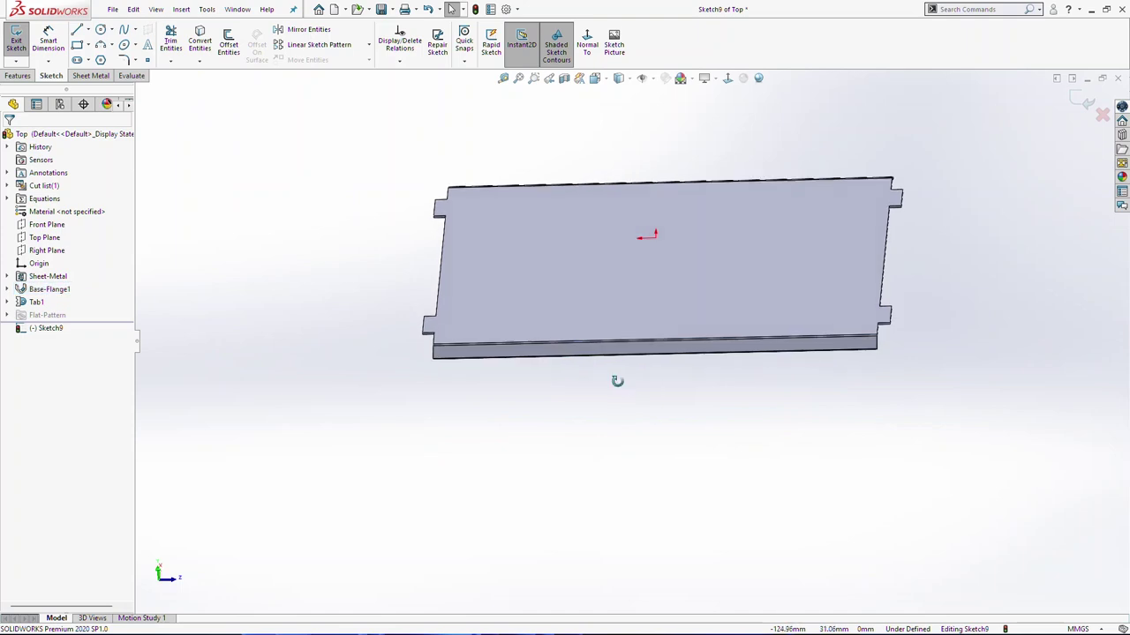
pyautogui.scroll(-3, 628, 383)
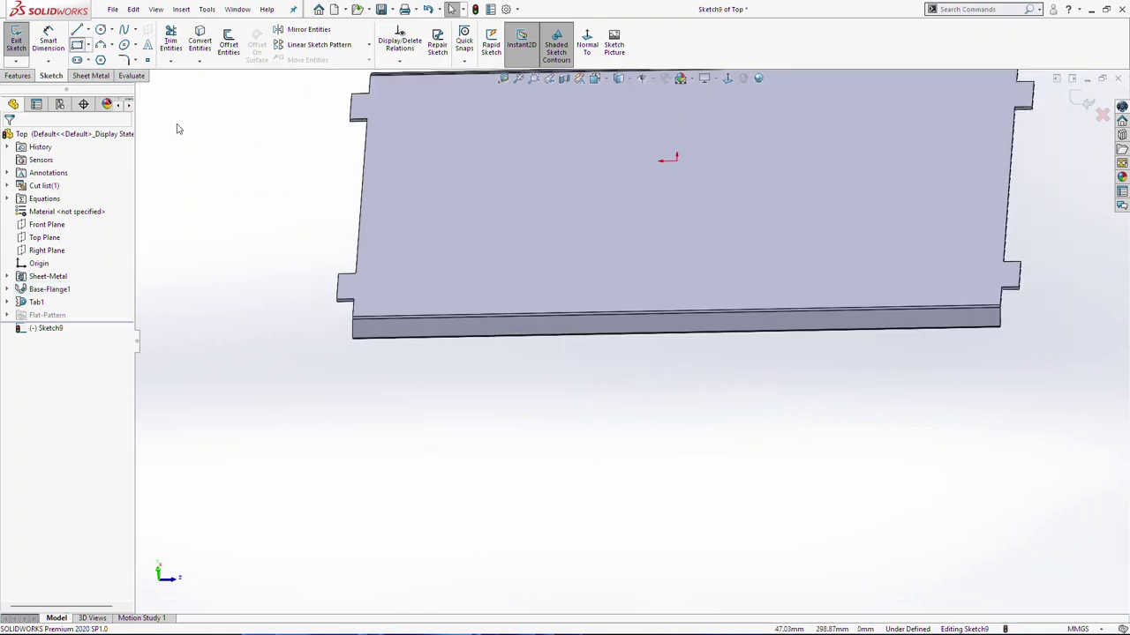
# Sketch a corner rectangle about 39 mm by 4 mm at the end of the angled flange, along its free edge.
pyautogui.click(78, 44)
pyautogui.press('Escape')
pyautogui.scroll(-2, 428, 320)
pyautogui.click(78, 45)
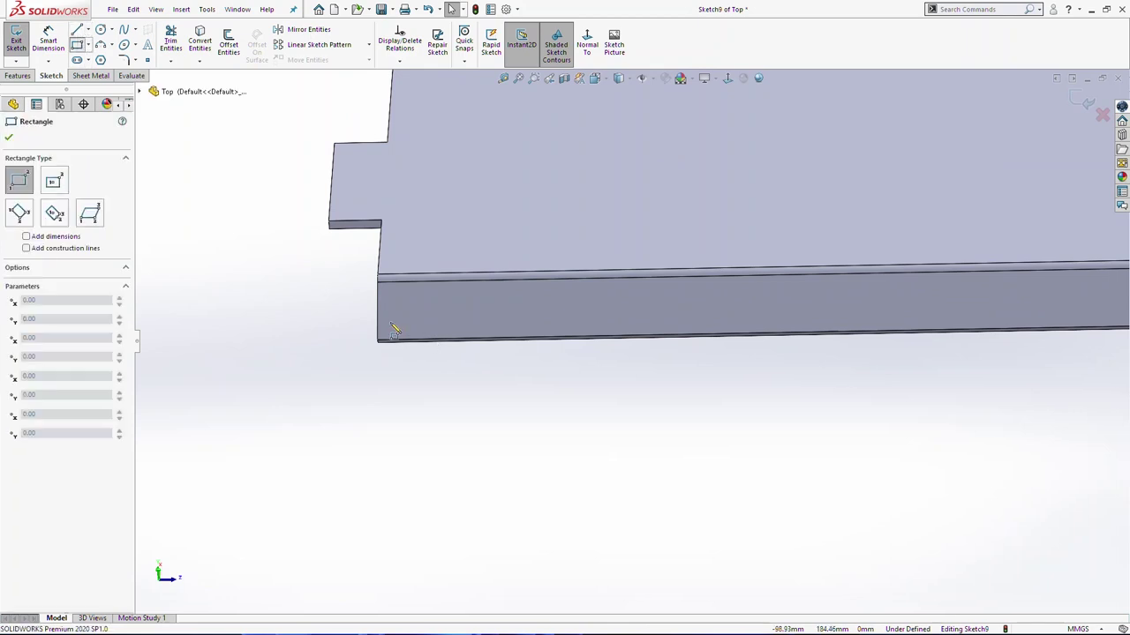
pyautogui.moveTo(380, 329); pyautogui.dragTo(585, 337)
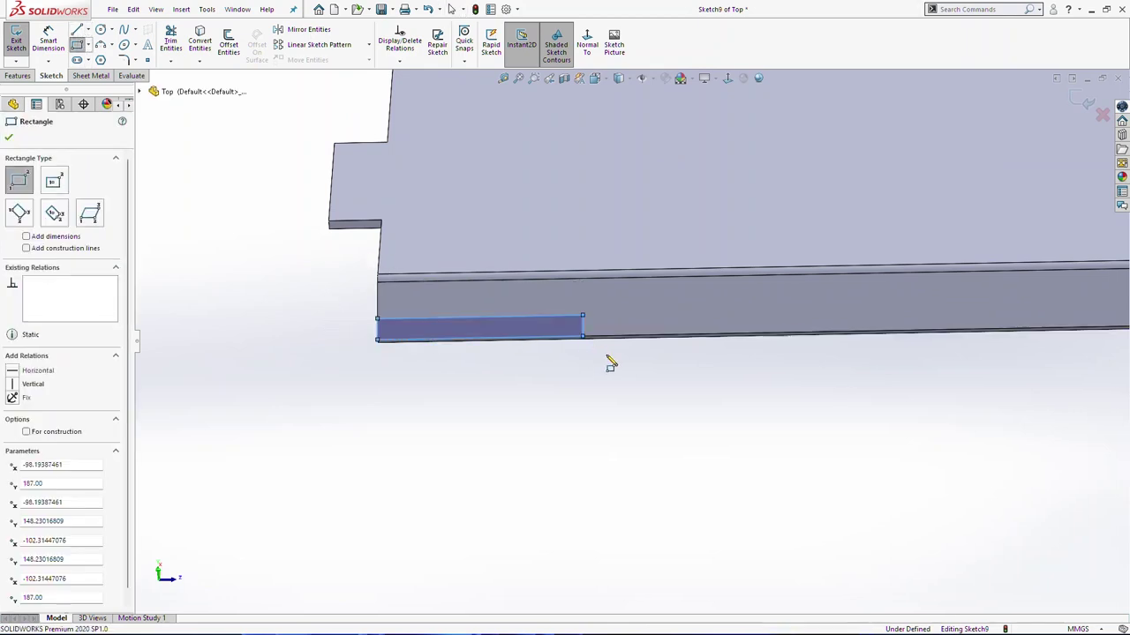
pyautogui.press('Escape')
pyautogui.scroll(2, 616, 369)
# Dimension the end rectangle as 6 mm high and 41 mm long.
pyautogui.press('d')
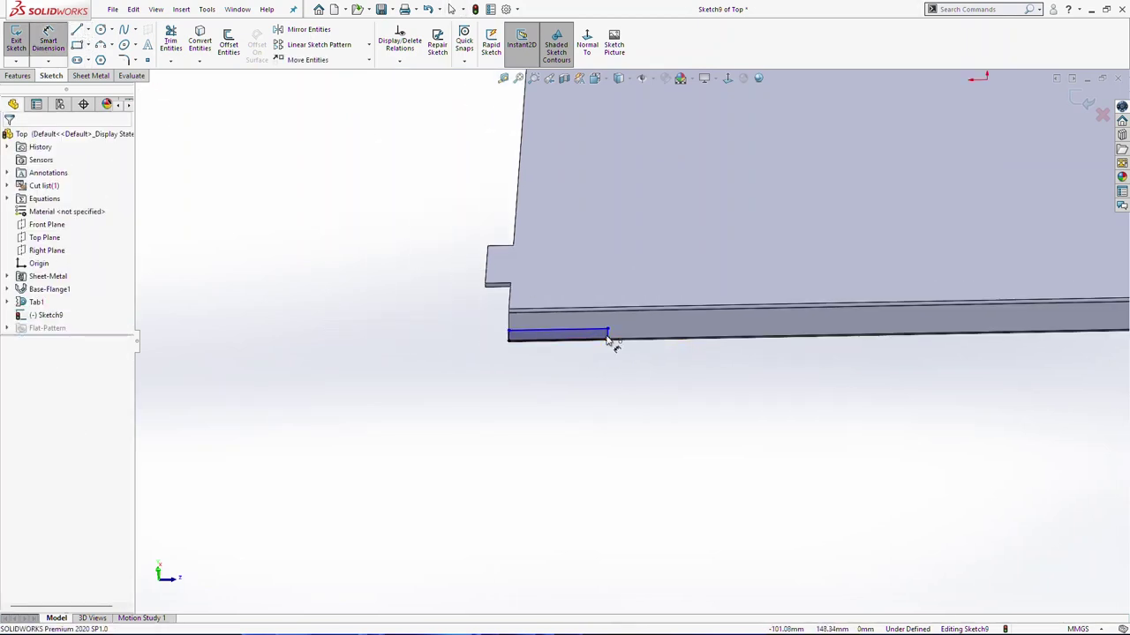
pyautogui.click(536, 338)
pyautogui.click(477, 344)
pyautogui.write('6')
pyautogui.press('Return')
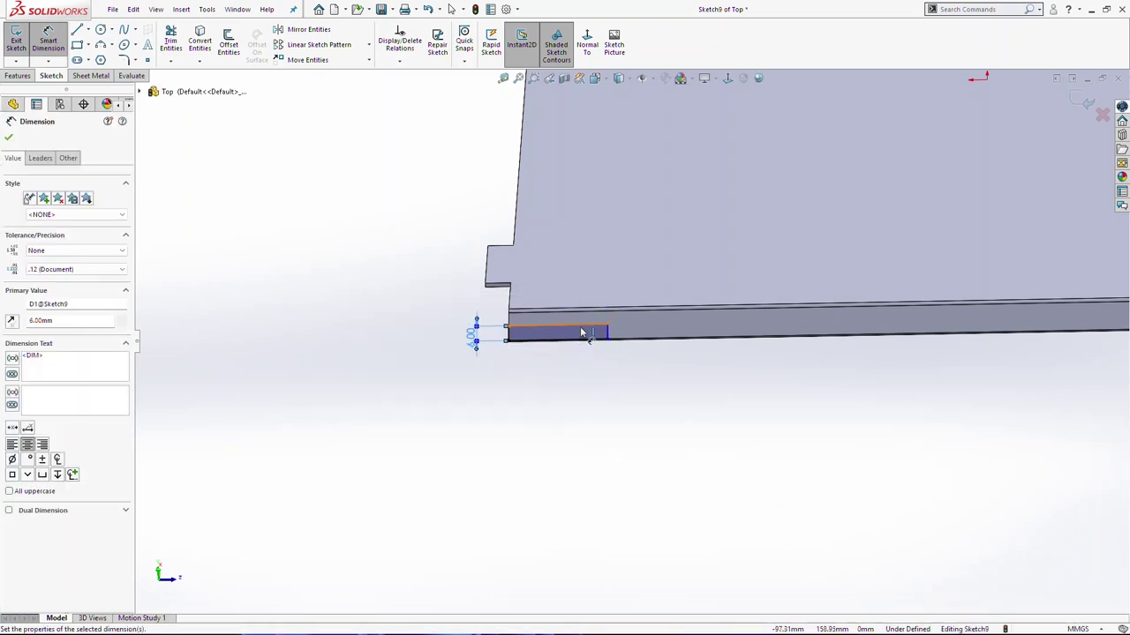
pyautogui.click(582, 333)
pyautogui.click(581, 363)
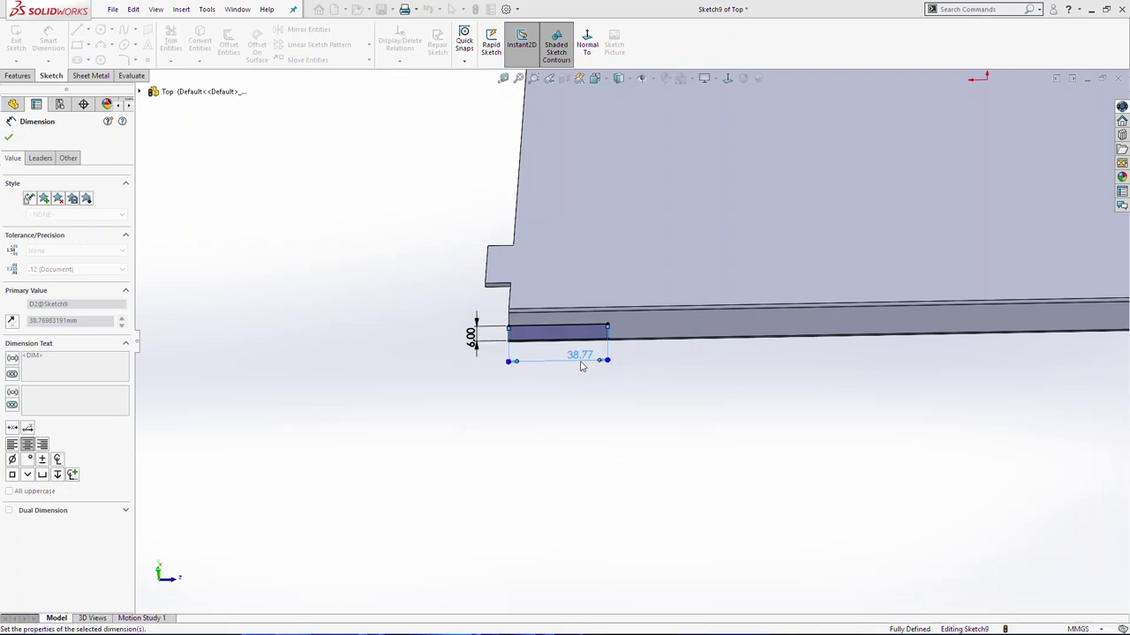
pyautogui.write('41')
pyautogui.press('Return')
pyautogui.press('Escape')
# Draw a centerline from the origin past the flange's free edge and mirror the end rectangle about it.
pyautogui.scroll(5, 843, 362)
pyautogui.moveTo(848, 361); pyautogui.dragTo(850, 379, button='middle')
pyautogui.scroll(-2, 812, 371)
pyautogui.scroll(-1, 459, 335)
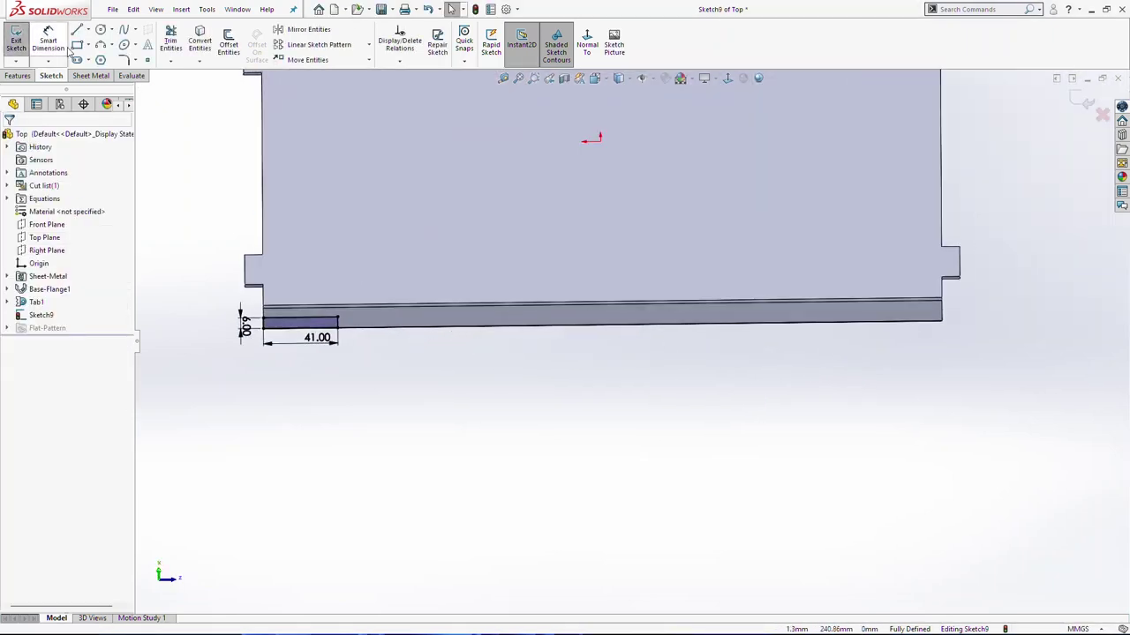
pyautogui.press('r')
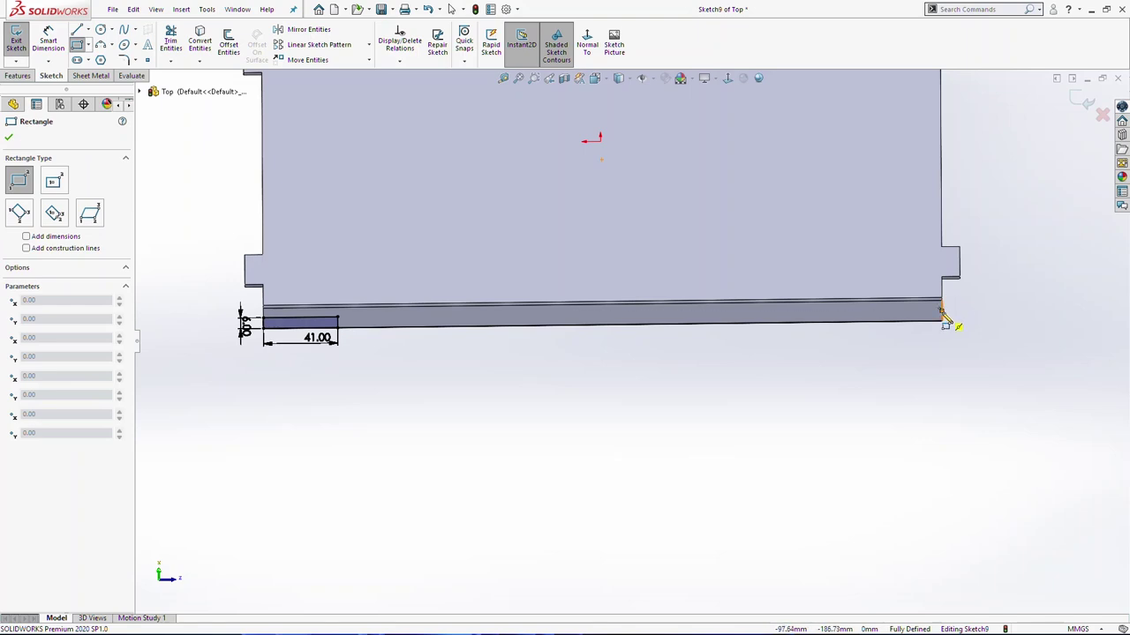
pyautogui.press('Escape')
pyautogui.click(87, 29)
pyautogui.click(93, 43)
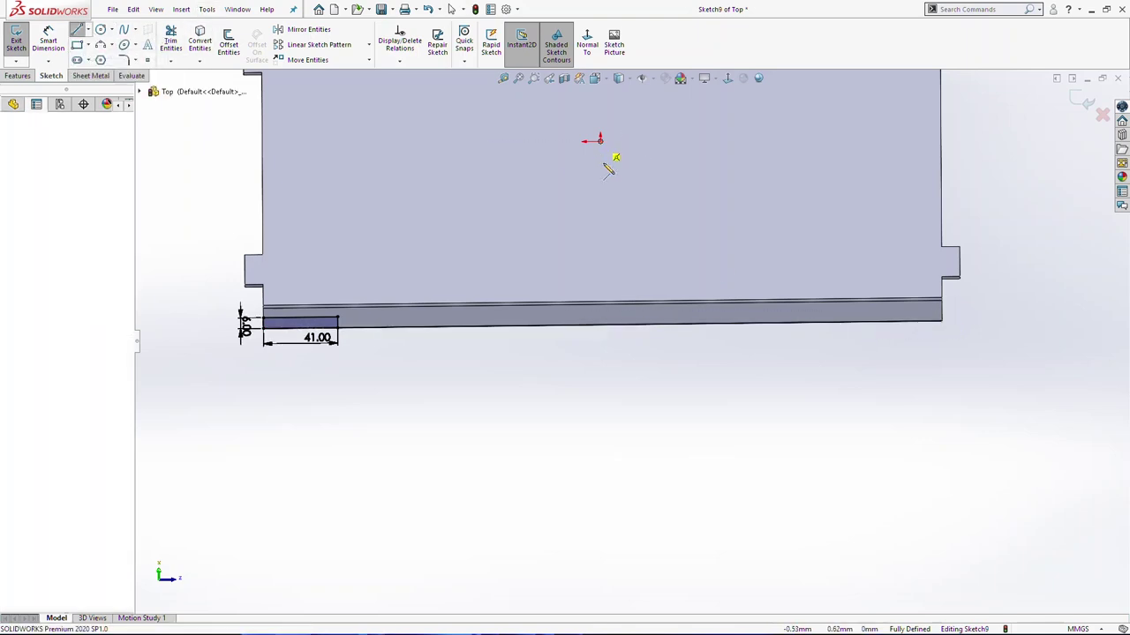
pyautogui.click(600, 140)
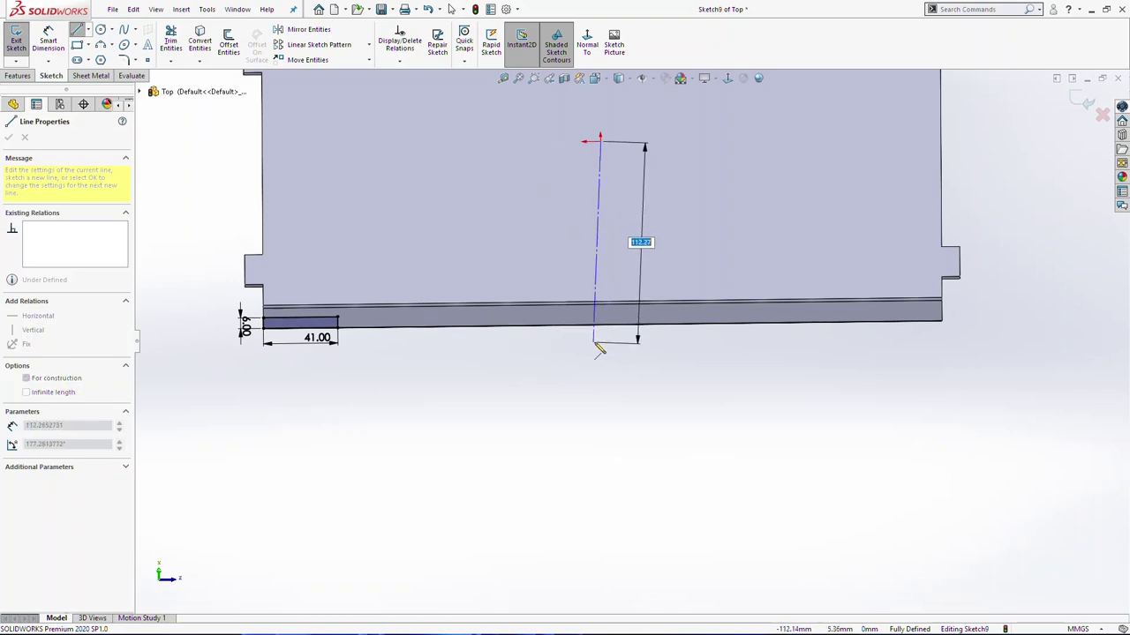
pyautogui.press('Escape')
pyautogui.moveTo(200, 135); pyautogui.dragTo(775, 411)
pyautogui.click(309, 29)
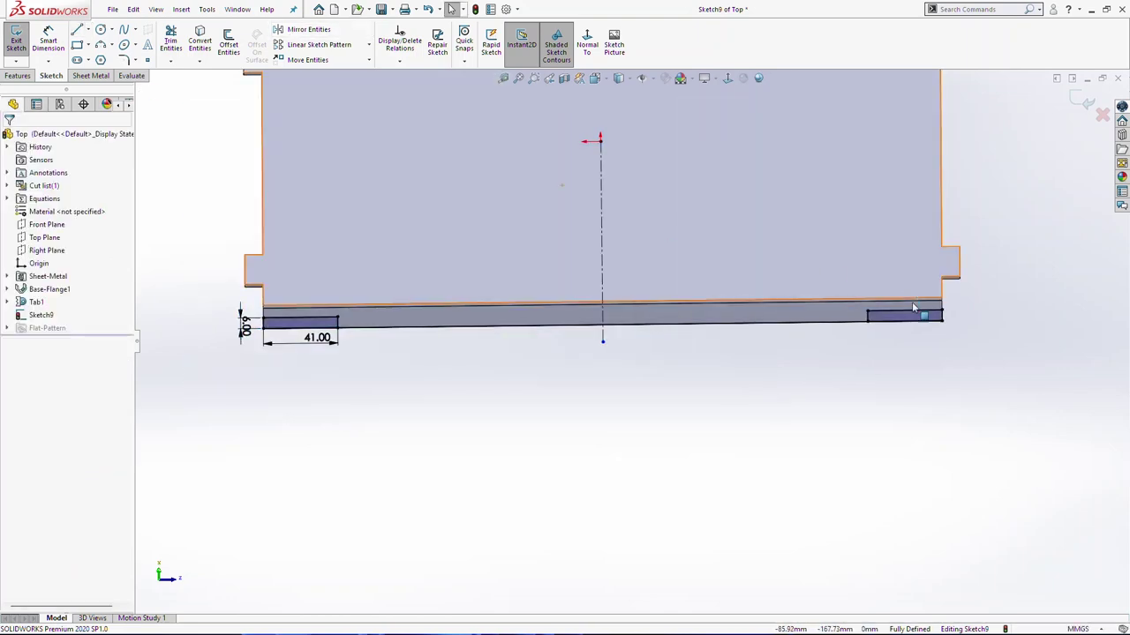
# Sketch a second rectangle about 50 mm long on the flange's free edge, between the 41 mm rectangle and the centerline.
pyautogui.click(77, 45)
pyautogui.scroll(-5, 499, 421)
pyautogui.click(337, 189)
pyautogui.click(527, 211)
pyautogui.press('Escape')
pyautogui.scroll(3, 442, 214)
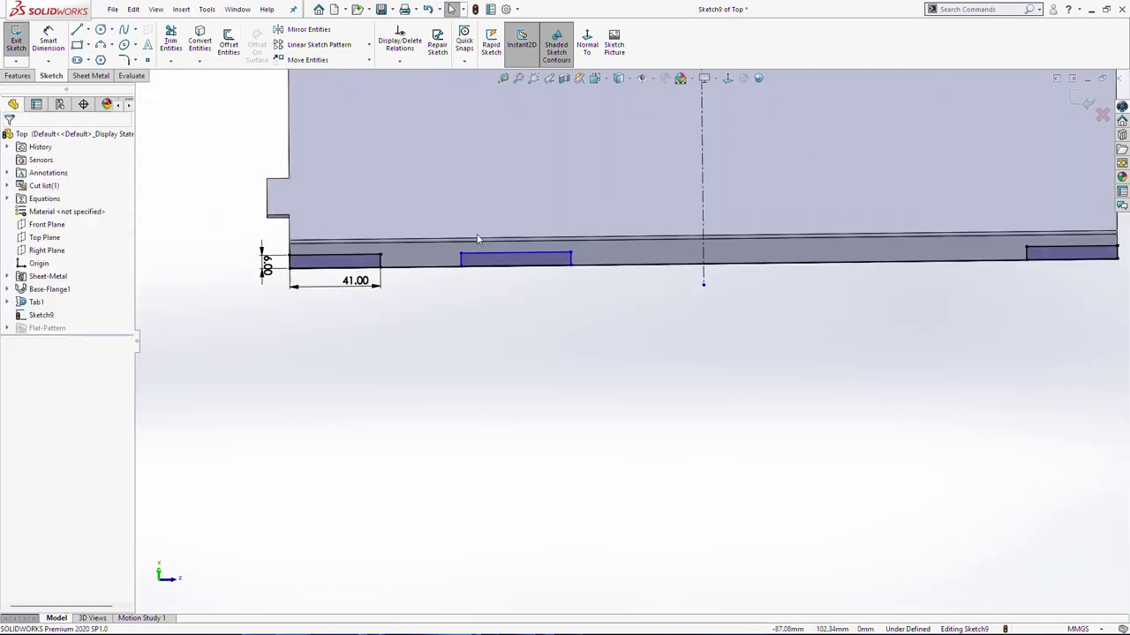
pyautogui.scroll(-3, 424, 196)
pyautogui.click(548, 286)
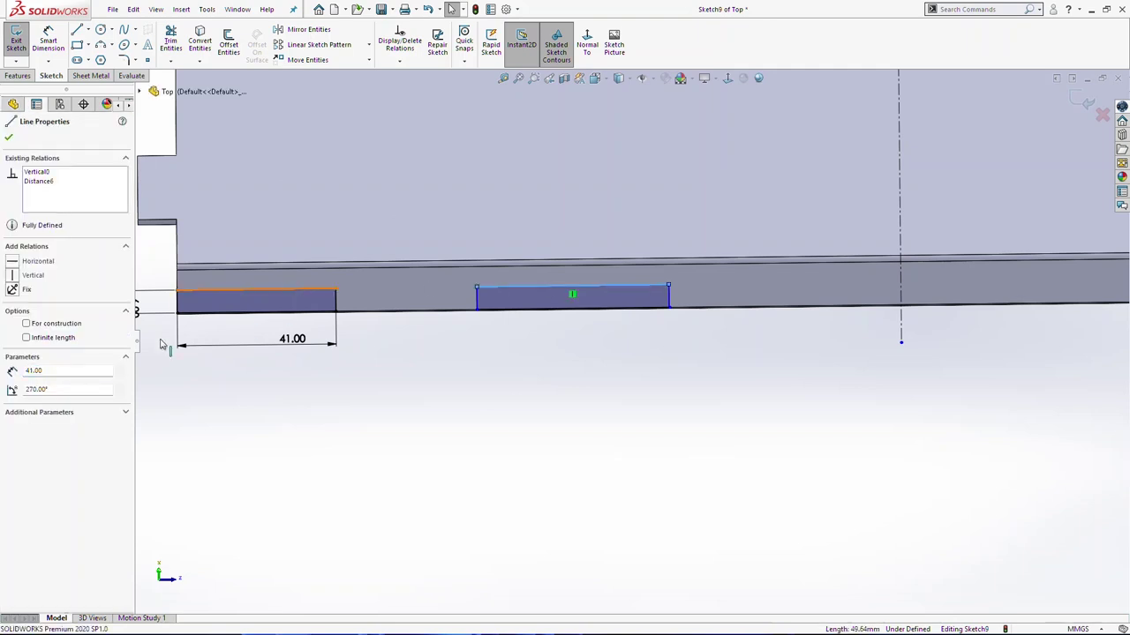
pyautogui.press('Escape')
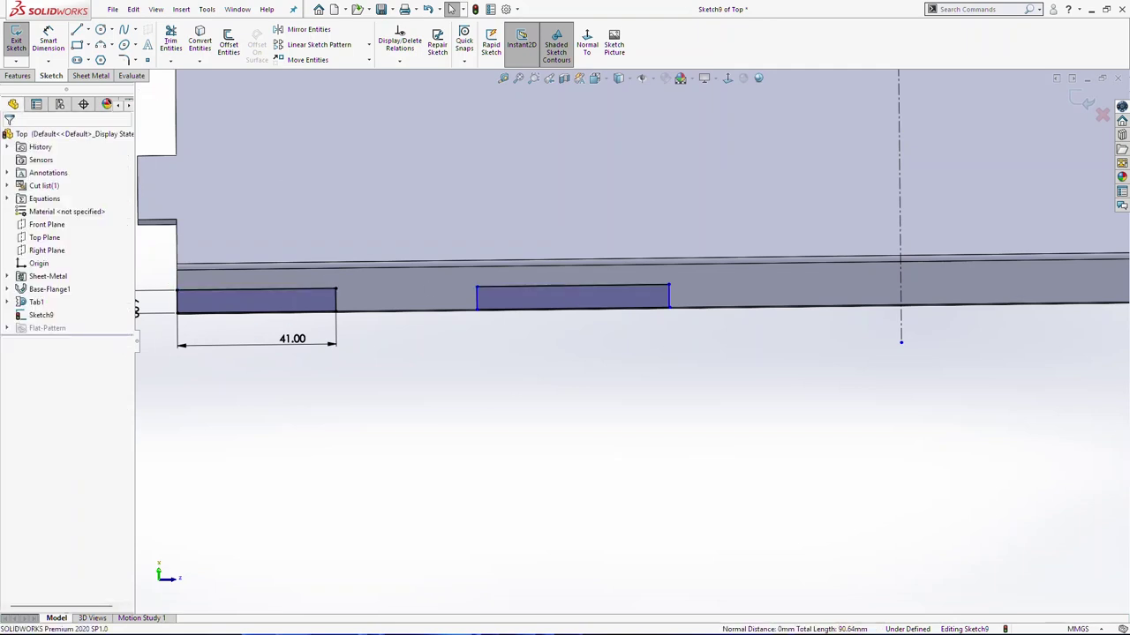
# Dimension the second rectangle's length as 66.67 mm and its gap to the end rectangle as 23 mm.
pyautogui.click(49, 42)
pyautogui.click(609, 287)
pyautogui.click(610, 221)
pyautogui.write('66.6')
pyautogui.press('Return')
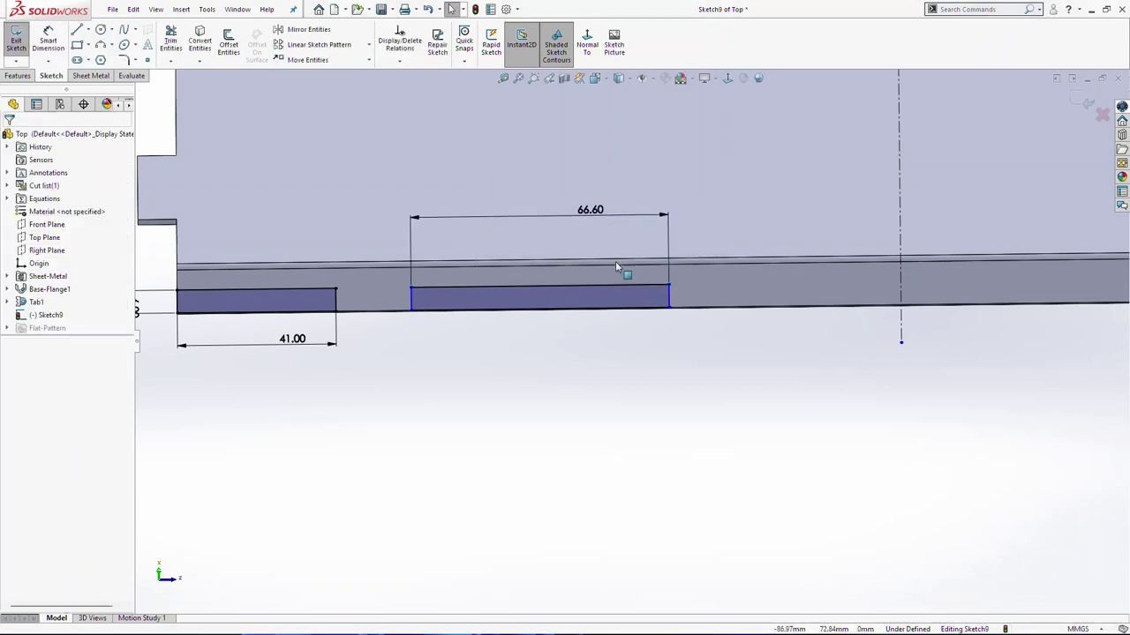
pyautogui.click(412, 298)
pyautogui.click(336, 300)
pyautogui.click(420, 373)
pyautogui.write('23')
pyautogui.press('Return')
pyautogui.press('Escape')
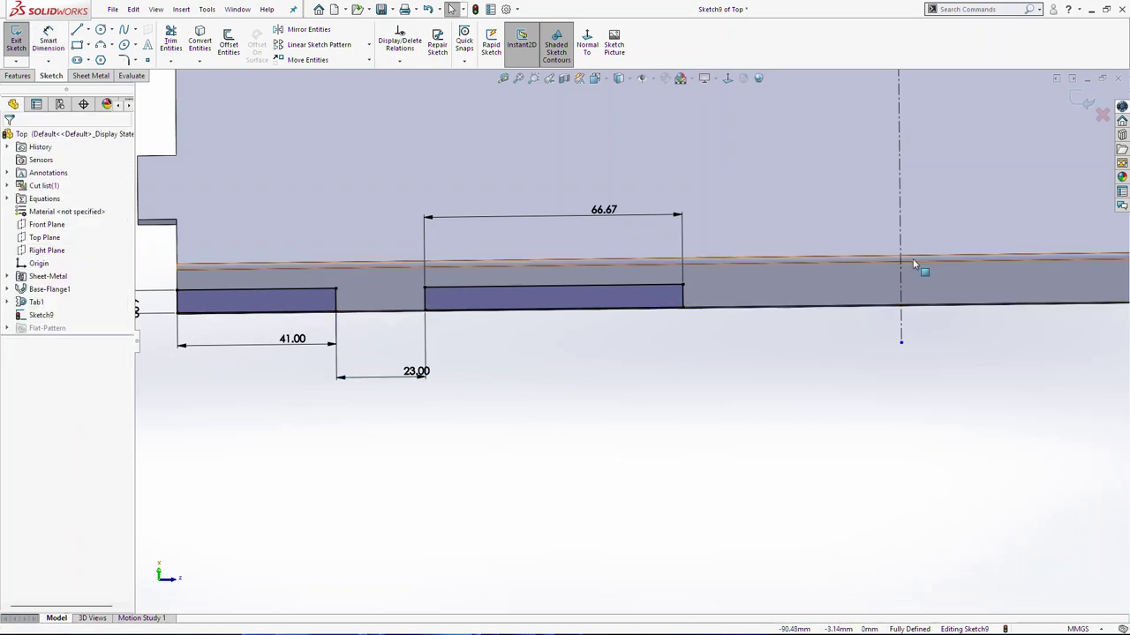
# Mirror the second rectangle about the centerline to the other half of the flange.
pyautogui.click(901, 271)
pyautogui.keyDown('ctrl'); pyautogui.moveTo(754, 412); pyautogui.dragTo(408, 262); pyautogui.keyUp('ctrl')
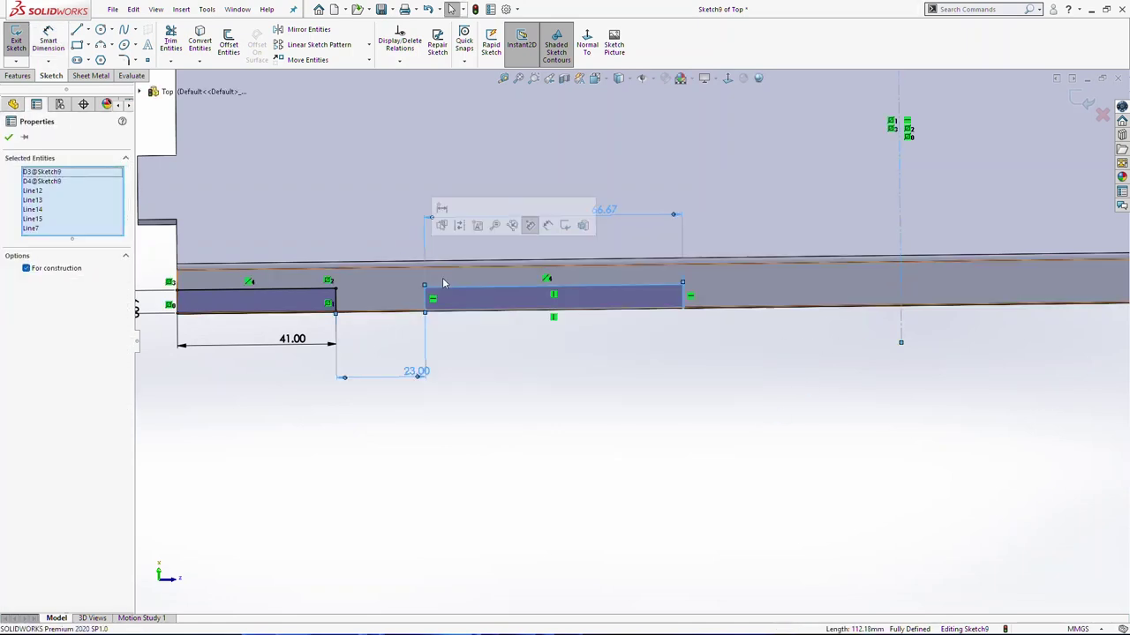
pyautogui.click(305, 29)
pyautogui.scroll(3, 874, 371)
pyautogui.scroll(-1, 875, 362)
pyautogui.scroll(1, 596, 313)
pyautogui.scroll(-1, 583, 304)
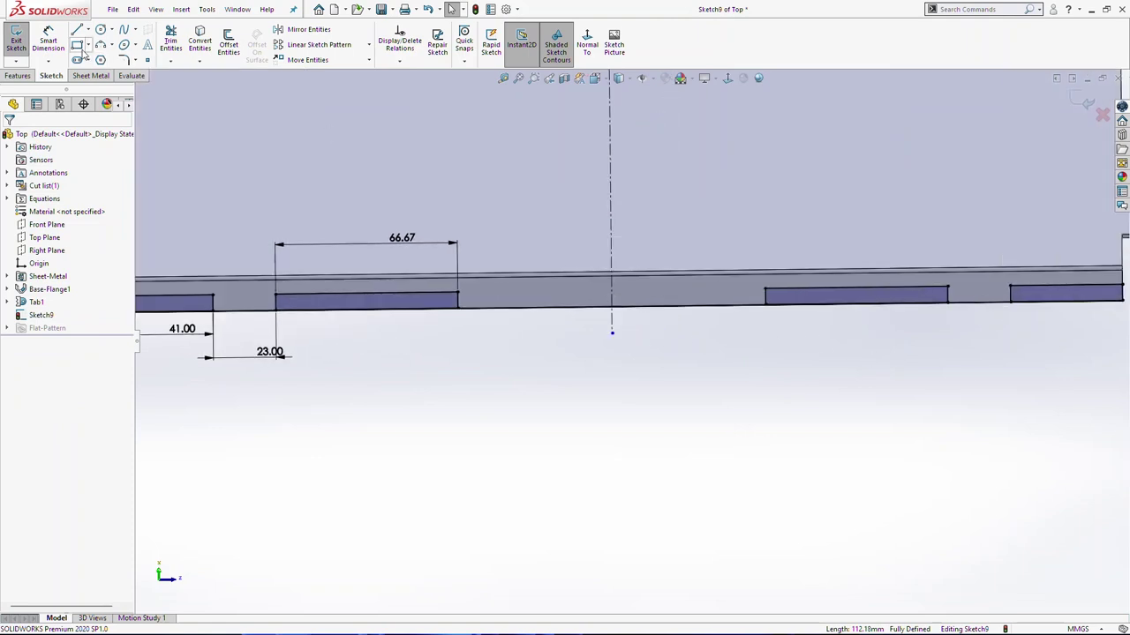
# Sketch a rectangle about 60 mm long across the centerline on the free edge and make its ends symmetric about the centerline.
pyautogui.click(77, 45)
pyautogui.click(541, 292)
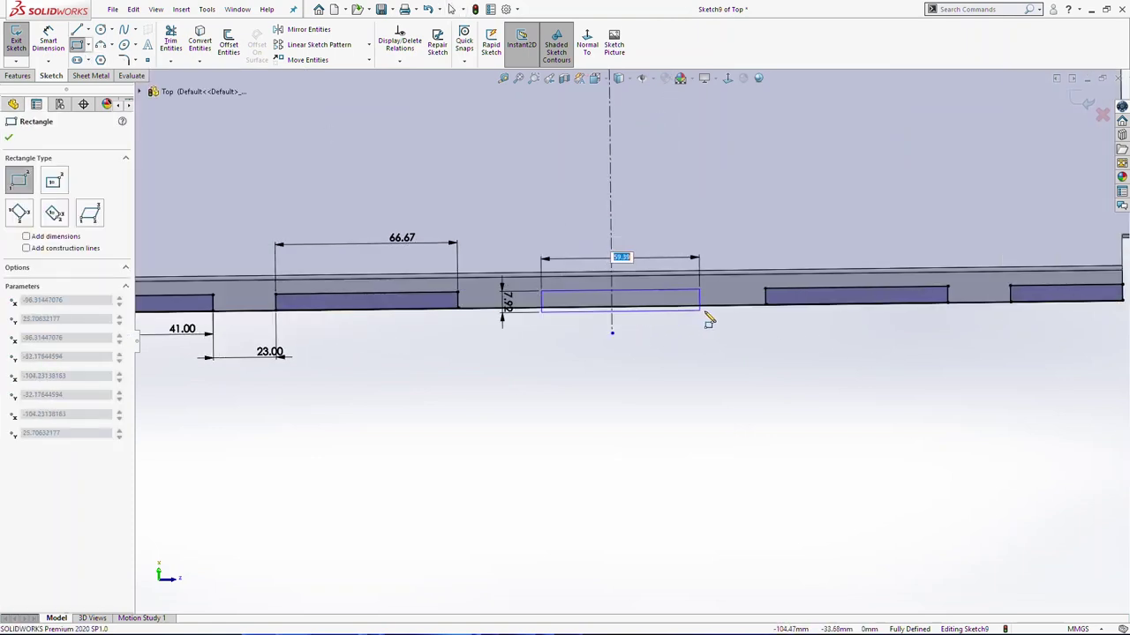
pyautogui.click(706, 306)
pyautogui.press('Escape')
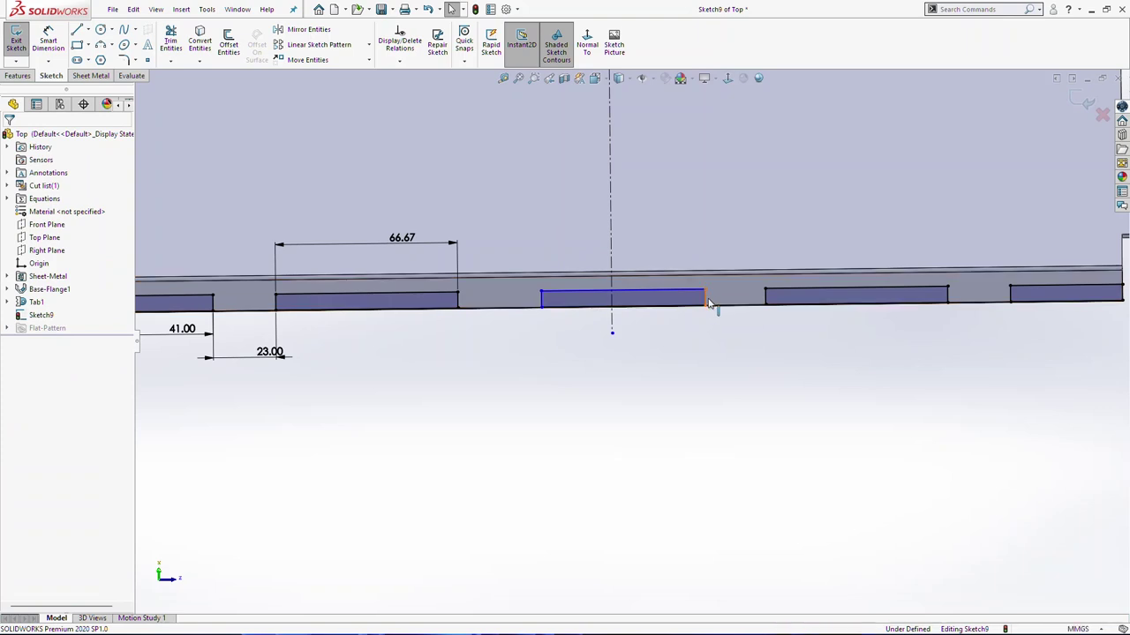
pyautogui.click(707, 300)
pyautogui.keyDown('ctrl'); pyautogui.click(612, 247); pyautogui.keyUp('ctrl')
pyautogui.keyDown('ctrl'); pyautogui.click(545, 303); pyautogui.keyUp('ctrl')
pyautogui.click(37, 398)
pyautogui.press('Escape')
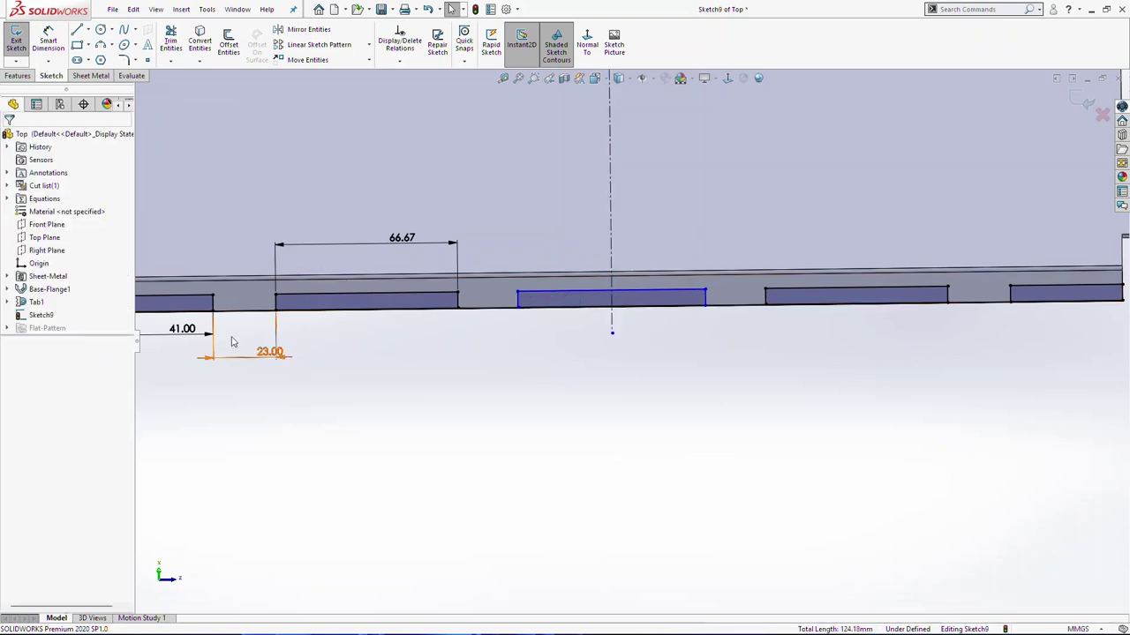
# Dimension the middle rectangle's length as 66.67 mm.
pyautogui.click(659, 375)
pyautogui.write('66.6')
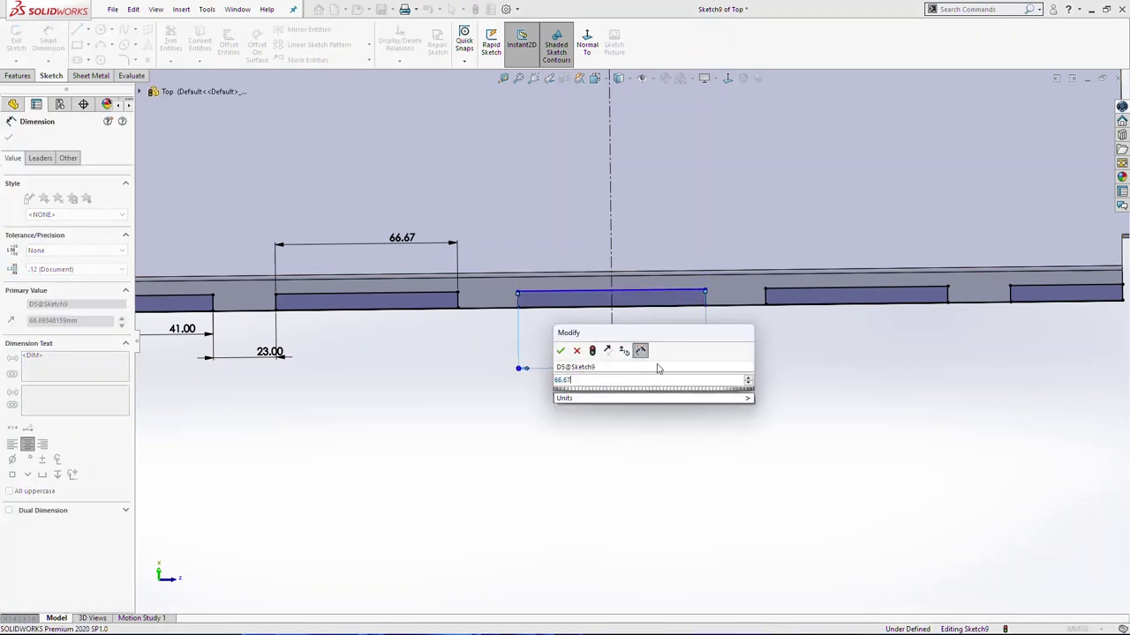
pyautogui.write('7')
pyautogui.press('Return')
pyautogui.press('Escape')
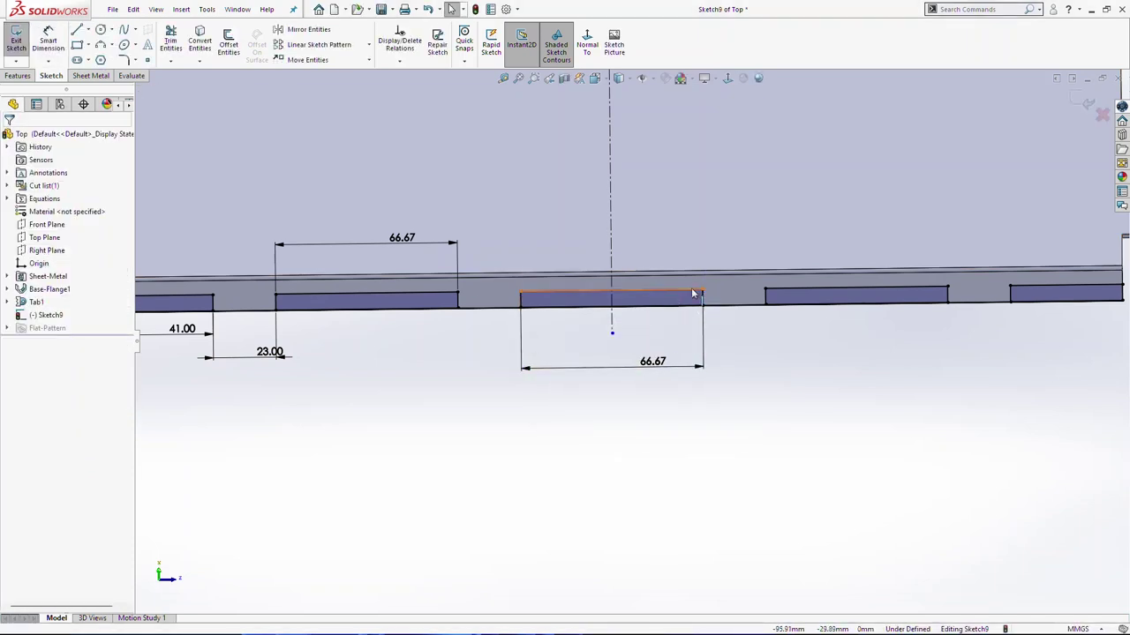
# Make the middle rectangle's inner long line collinear with that of the neighbouring mirrored rectangle.
pyautogui.click(701, 291)
pyautogui.keyDown('ctrl'); pyautogui.click(800, 295); pyautogui.keyUp('ctrl')
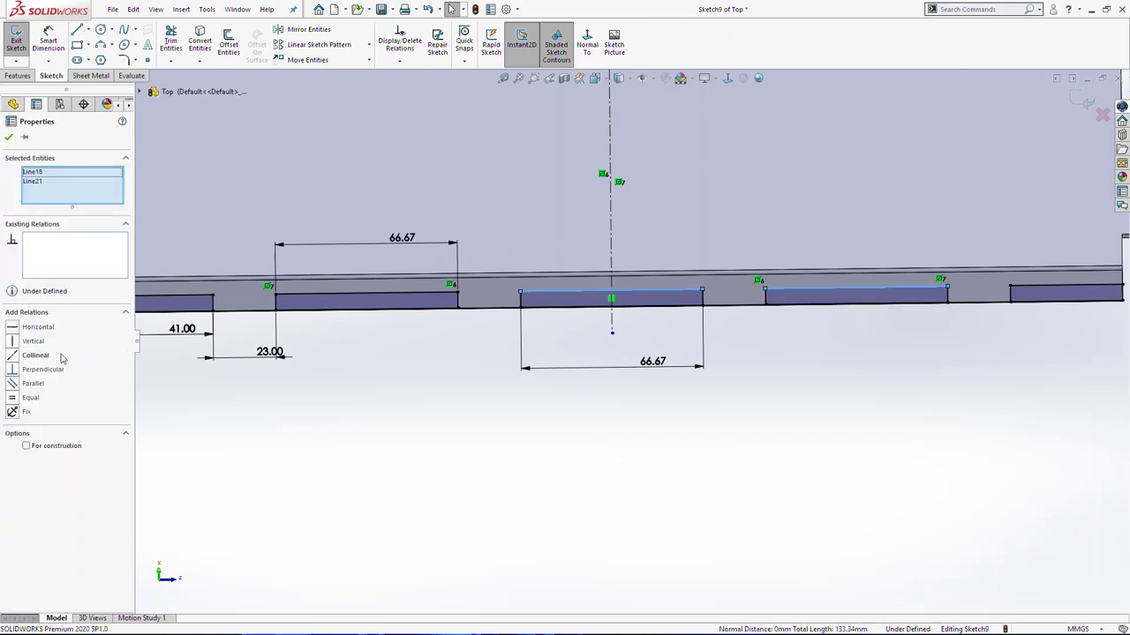
pyautogui.click(61, 358)
# Cut the five rectangles out of the angled flange with Extruded Cut.
pyautogui.press('f')
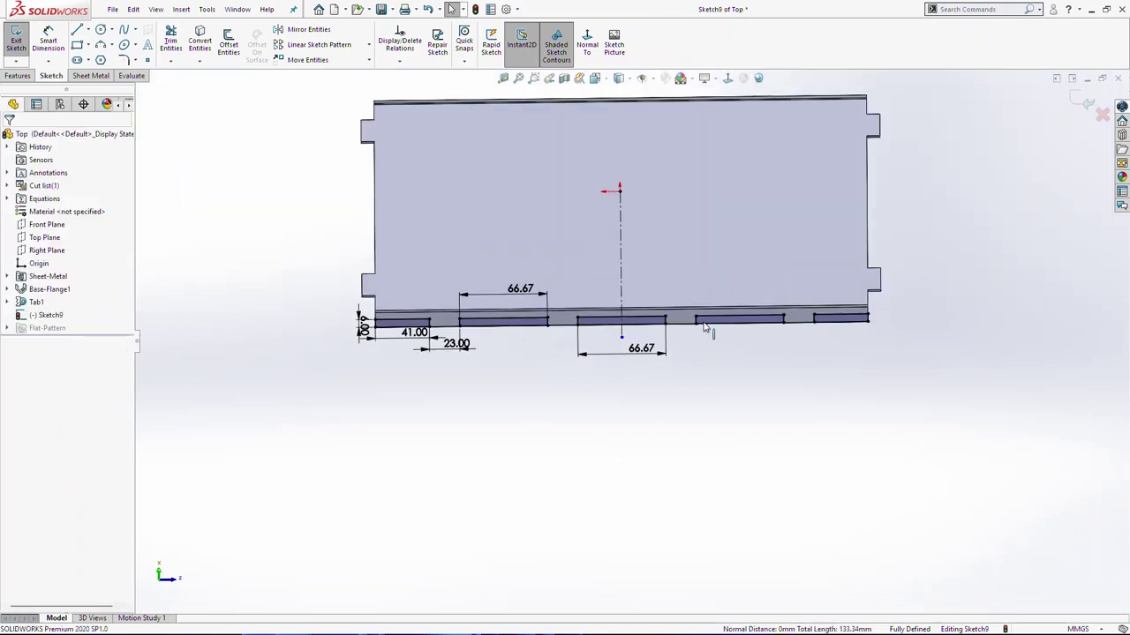
pyautogui.click(18, 76)
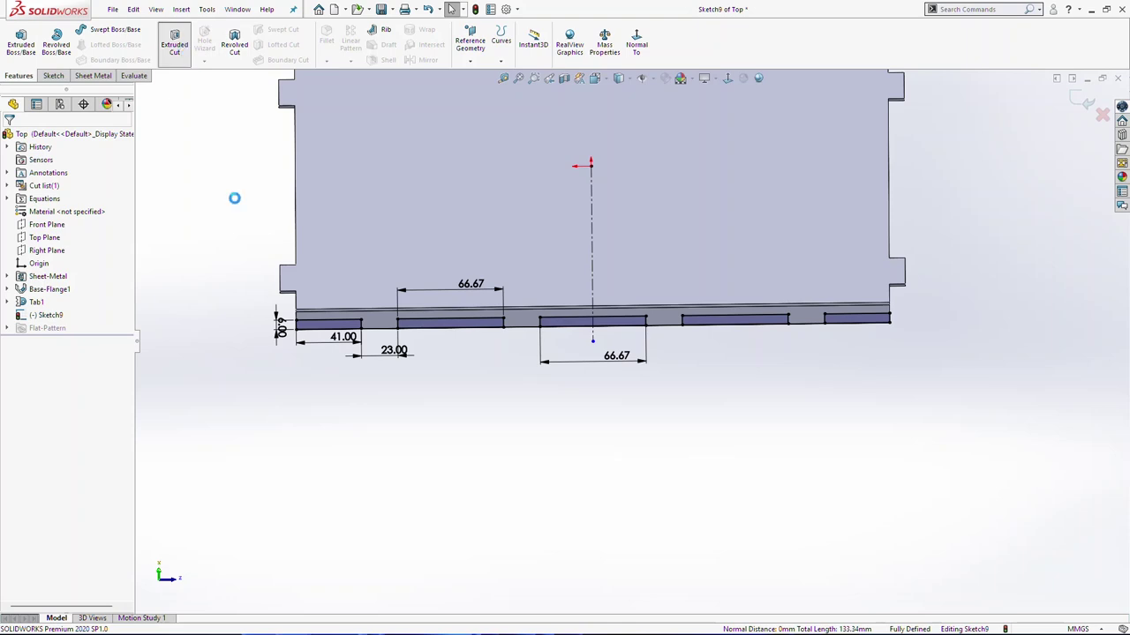
pyautogui.click(9, 137)
pyautogui.moveTo(713, 358); pyautogui.dragTo(766, 314, button='middle')
# Mirror the notch cut about the Right Plane onto the opposite angled flange.
pyautogui.click(55, 315)
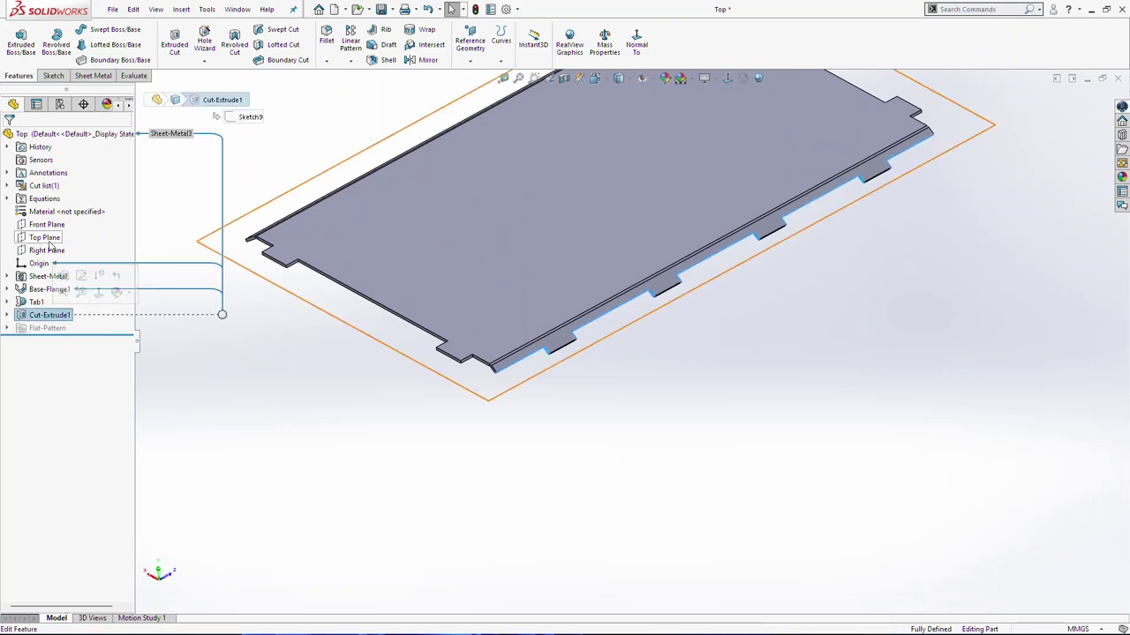
pyautogui.click(353, 61)
pyautogui.click(398, 103)
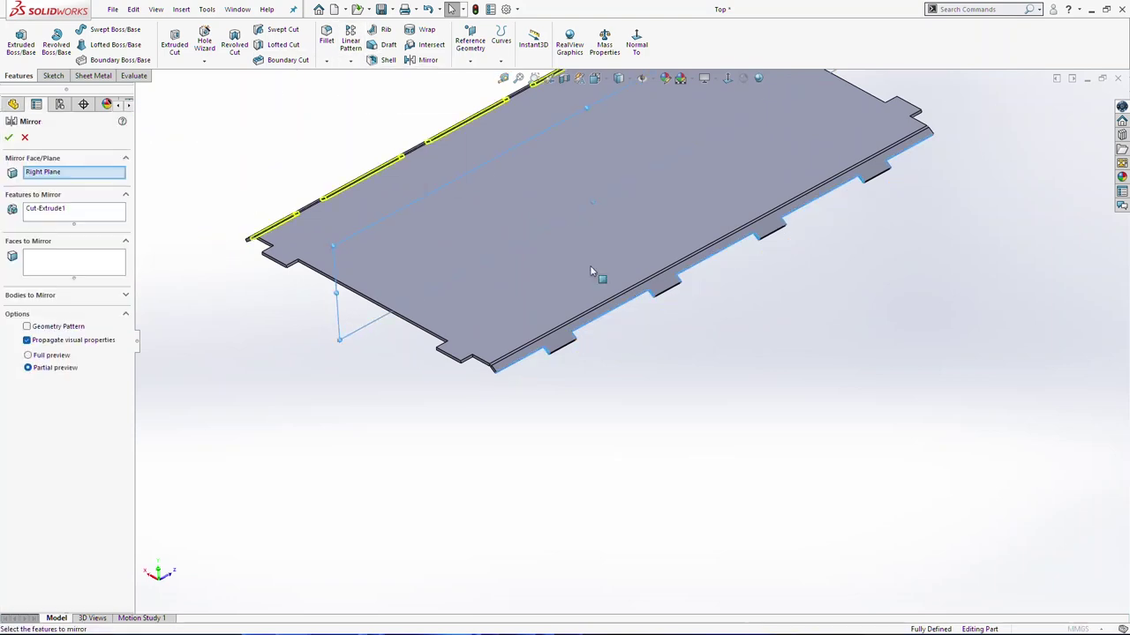
pyautogui.click(10, 137)
# Start a symmetric 3 mm Fillet and select the first outer corner edges of the tabs along one angled flange.
pyautogui.moveTo(539, 381); pyautogui.dragTo(426, 332, button='middle')
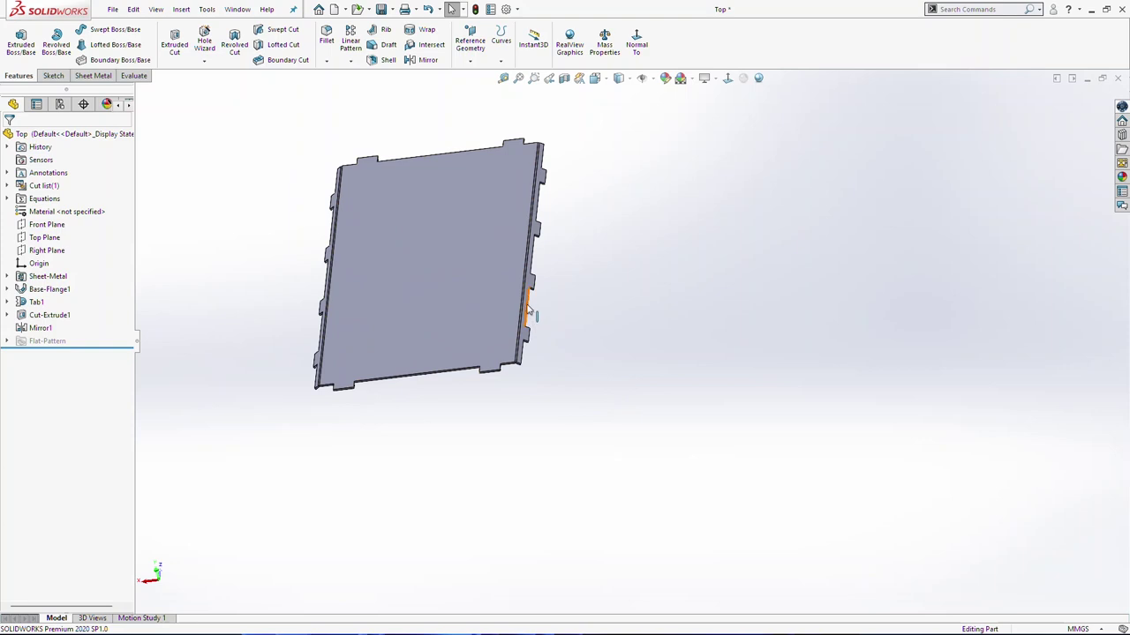
pyautogui.moveTo(499, 164); pyautogui.dragTo(465, 352, button='middle')
pyautogui.click(326, 37)
pyautogui.scroll(-6, 293, 343)
pyautogui.scroll(-7, 453, 398)
pyautogui.moveTo(673, 374); pyautogui.dragTo(725, 196, button='middle')
pyautogui.click(704, 370)
pyautogui.moveTo(706, 371); pyautogui.dragTo(594, 409, button='middle')
pyautogui.scroll(8, 595, 409)
pyautogui.scroll(-10, 425, 384)
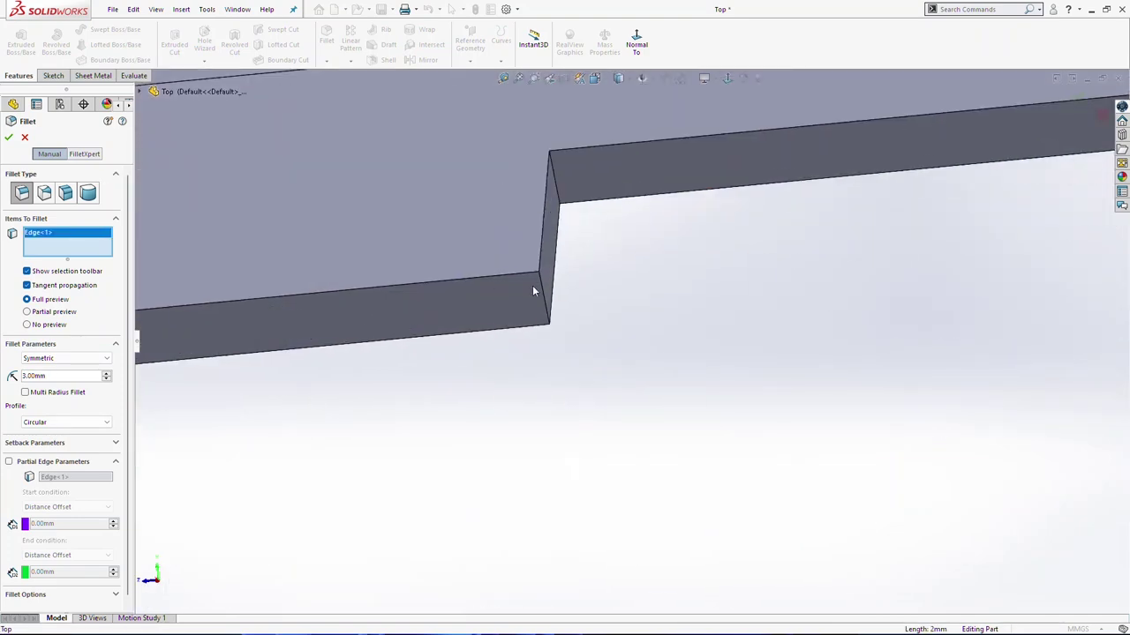
pyautogui.click(547, 301)
pyautogui.scroll(9, 618, 326)
pyautogui.scroll(-3, 1054, 293)
pyautogui.scroll(-3, 989, 307)
pyautogui.click(934, 298)
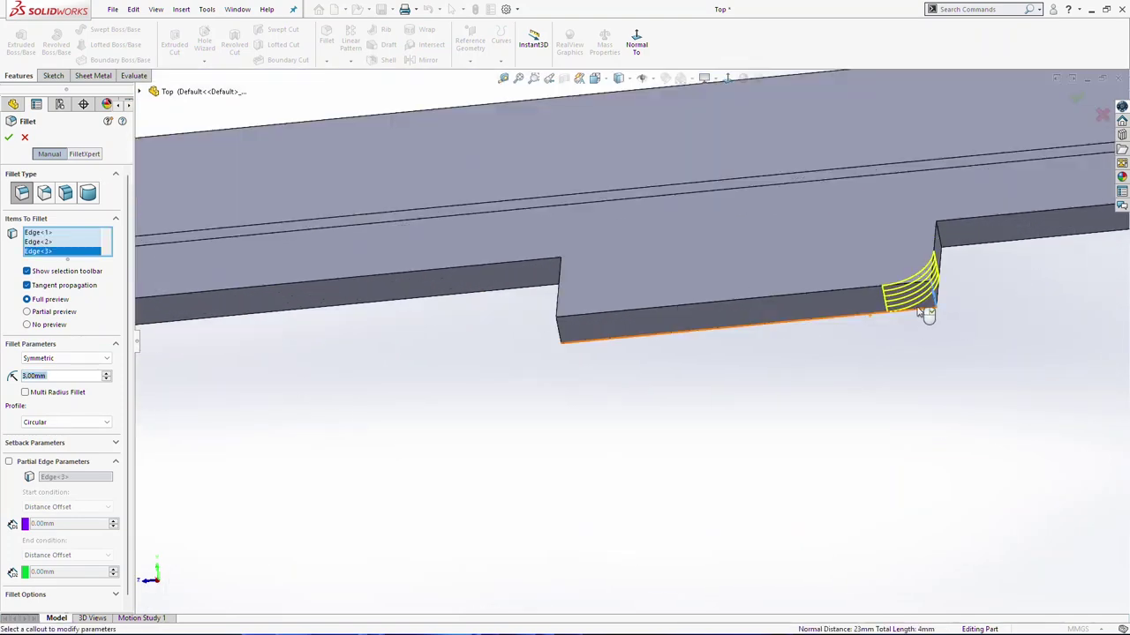
pyautogui.moveTo(931, 318); pyautogui.dragTo(571, 305, button='middle')
pyautogui.click(624, 326)
# Add the outer corner edges of the remaining tabs on the same angled flange to the fillet selection.
pyautogui.scroll(5, 624, 326)
pyautogui.scroll(-4, 1056, 292)
pyautogui.scroll(3, 1056, 292)
pyautogui.scroll(-6, 597, 336)
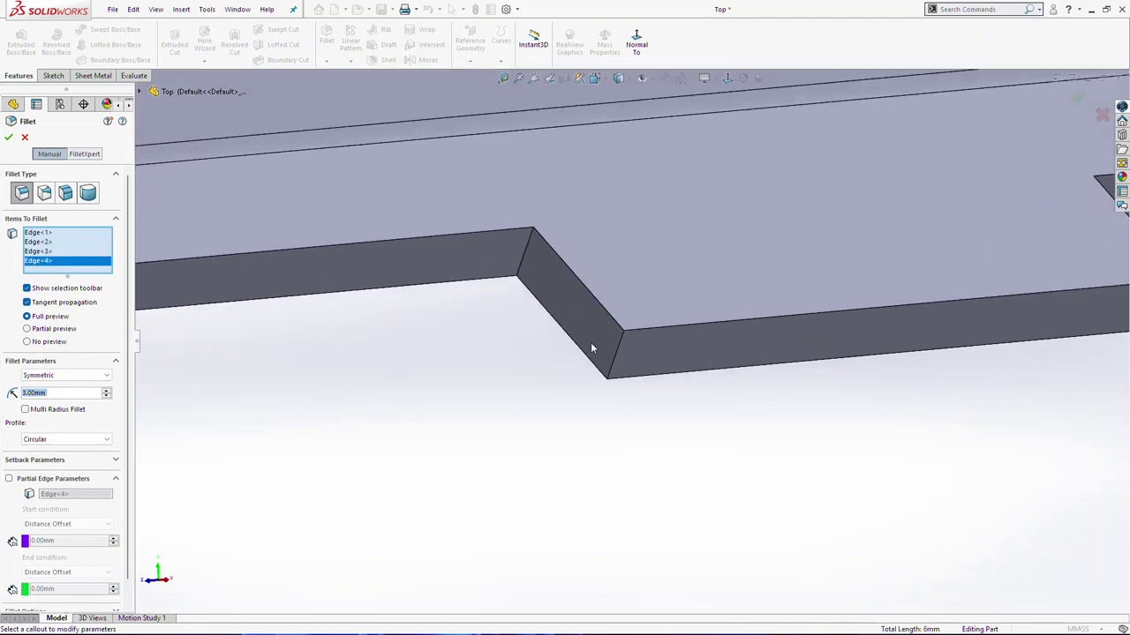
pyautogui.click(619, 346)
pyautogui.scroll(6, 699, 346)
pyautogui.scroll(-5, 1000, 322)
pyautogui.click(593, 334)
pyautogui.scroll(5, 592, 334)
pyautogui.scroll(-5, 673, 346)
pyautogui.click(689, 342)
pyautogui.click(1096, 308)
# Finish selecting the first angled flange's tab corner edges and add the first corner of a tab on the adjoining short side to the fillet.
pyautogui.scroll(6, 1096, 308)
pyautogui.scroll(-5, 290, 371)
pyautogui.moveTo(290, 371); pyautogui.dragTo(304, 356, button='middle')
pyautogui.scroll(-5, 292, 348)
pyautogui.click(617, 325)
pyautogui.scroll(4, 567, 333)
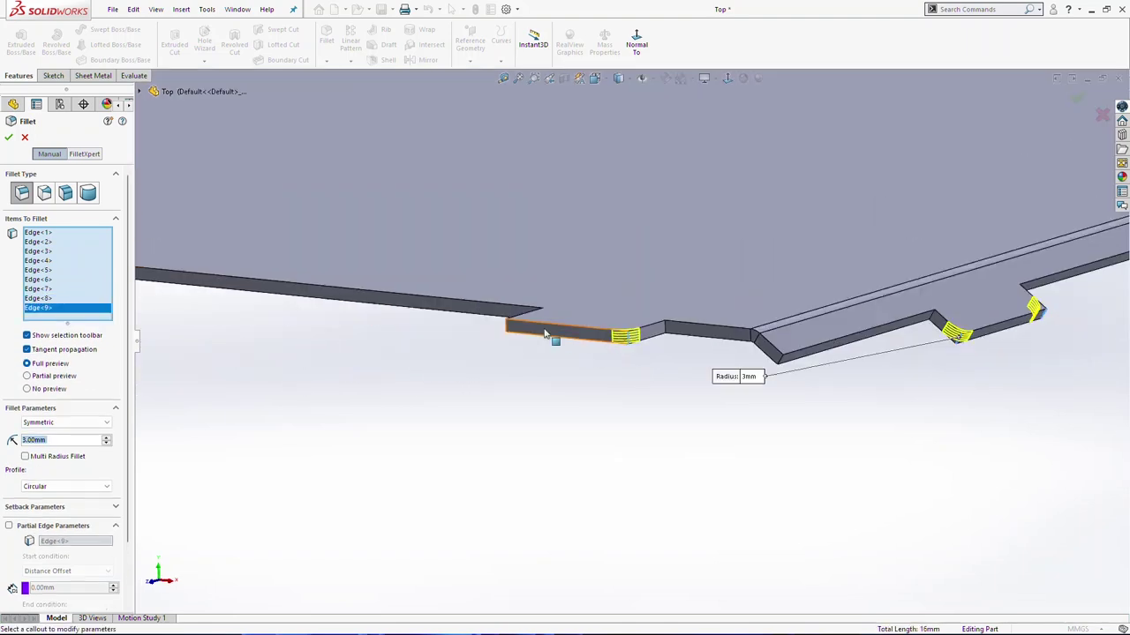
# Add the remaining outer corner edges of the two tabs on that short side to the fillet selection.
pyautogui.moveTo(450, 334); pyautogui.dragTo(524, 325, button='middle')
pyautogui.scroll(-3, 525, 326)
pyautogui.click(512, 329)
pyautogui.scroll(3, 515, 355)
pyautogui.scroll(5, 520, 357)
pyautogui.scroll(-5, 323, 313)
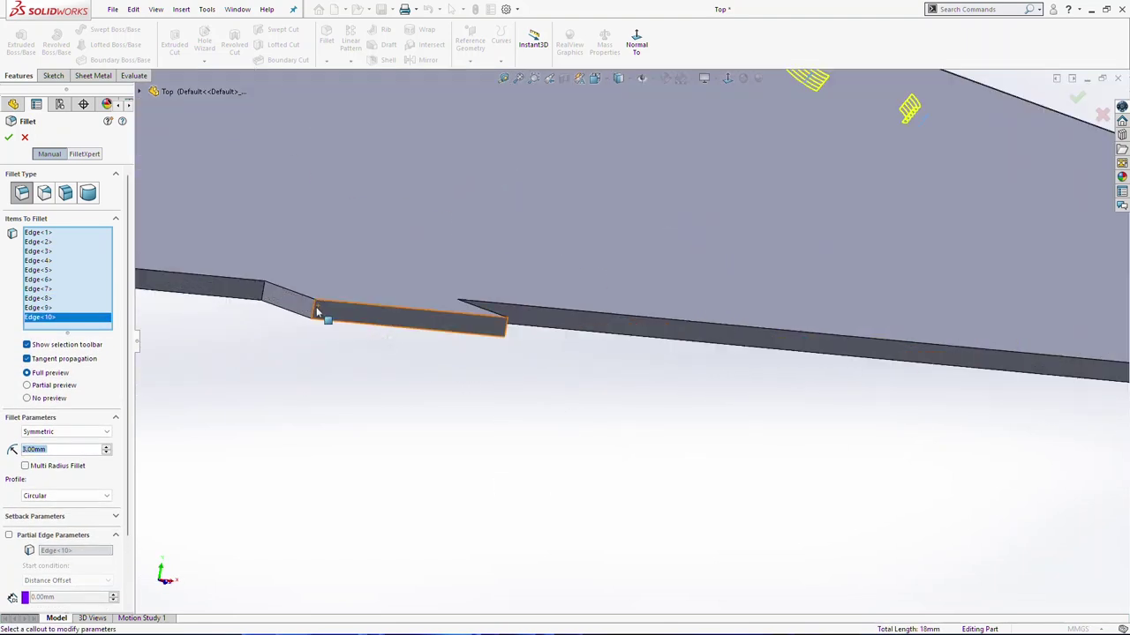
pyautogui.click(321, 311)
pyautogui.click(319, 312)
pyautogui.click(319, 313)
pyautogui.click(505, 329)
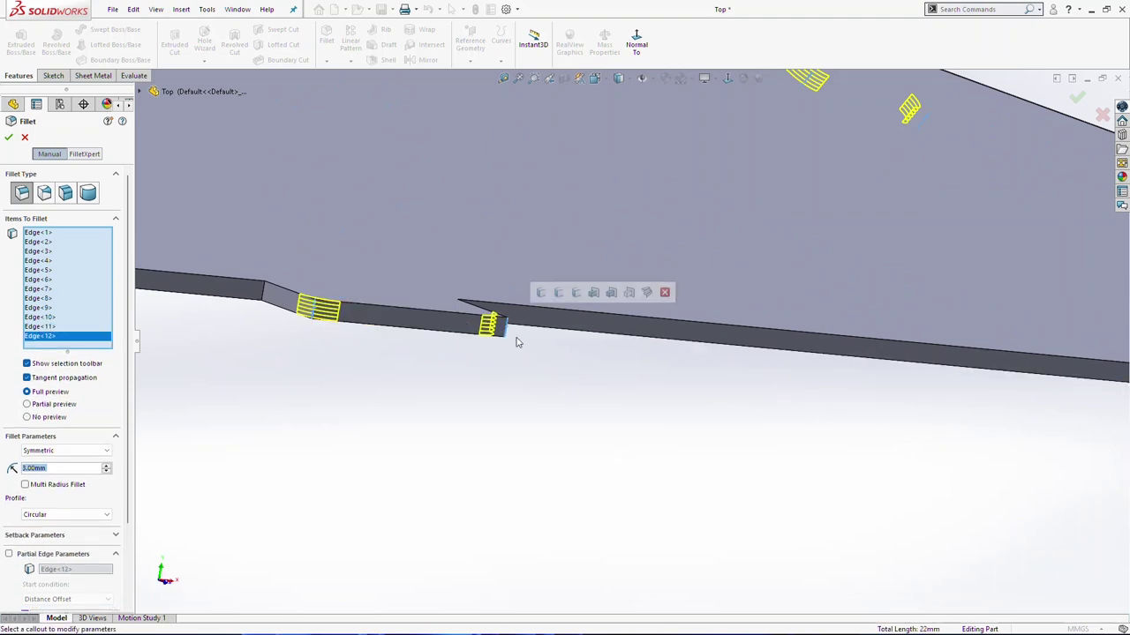
# Add the outer corner edges of the first two tabs on the opposite angled flange to the fillet selection.
pyautogui.scroll(5, 517, 340)
pyautogui.scroll(-5, 519, 353)
pyautogui.click(519, 353)
pyautogui.moveTo(519, 353); pyautogui.dragTo(445, 366, button='middle')
pyautogui.click(462, 323)
pyautogui.scroll(5, 446, 367)
pyautogui.scroll(-5, 462, 333)
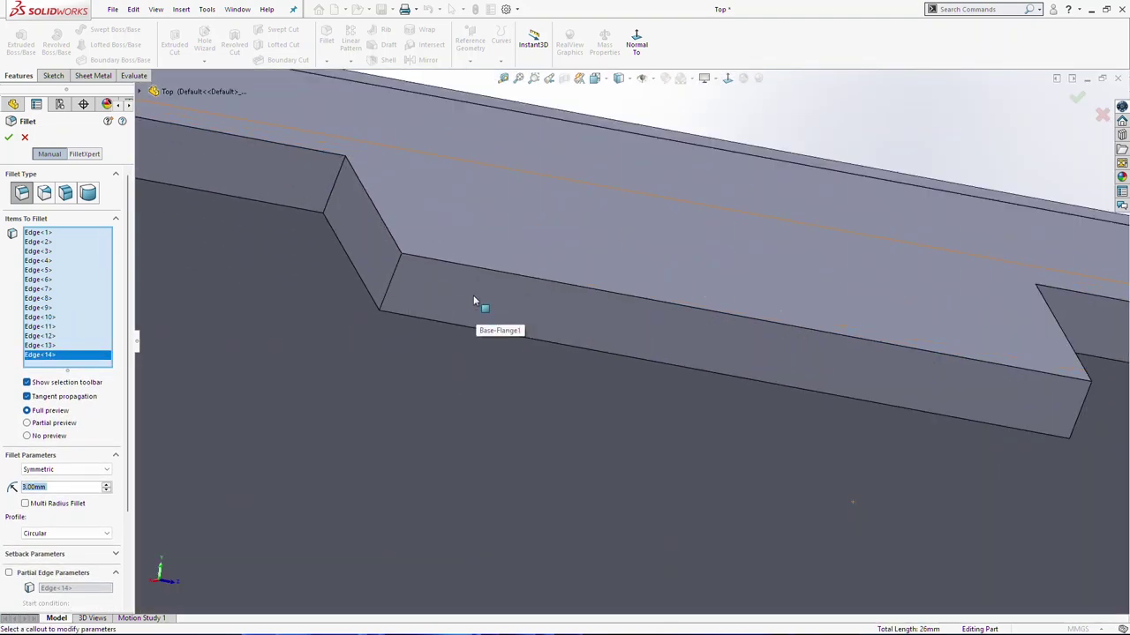
pyautogui.click(395, 281)
pyautogui.scroll(5, 706, 344)
pyautogui.click(1022, 391)
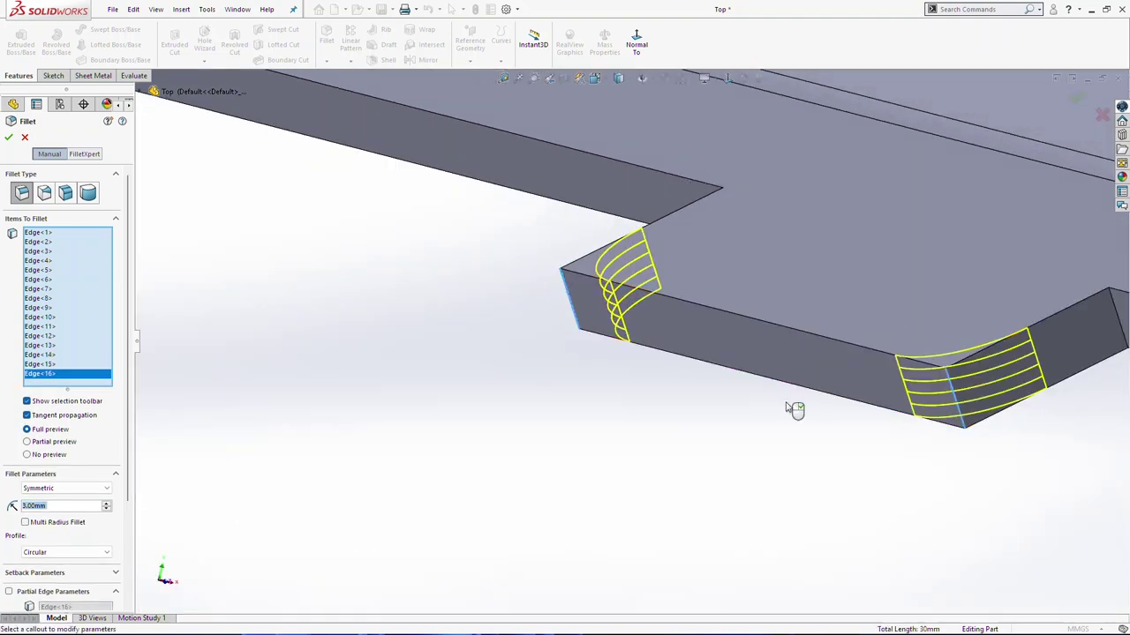
# Add the outer corner edges of the last two tabs on the opposite angled flange to the fillet selection.
pyautogui.scroll(-5, 667, 332)
pyautogui.scroll(-4, 666, 332)
pyautogui.click(607, 357)
pyautogui.moveTo(607, 357)
pyautogui.mouseDown(button='middle')
pyautogui.moveTo(552, 309)
pyautogui.moveTo(609, 346)
pyautogui.mouseUp(button='middle')
pyautogui.scroll(-1, 397, 311)
pyautogui.click(357, 313)
pyautogui.scroll(5, 377, 343)
pyautogui.scroll(3, 377, 343)
pyautogui.scroll(-6, 492, 320)
pyautogui.click(671, 351)
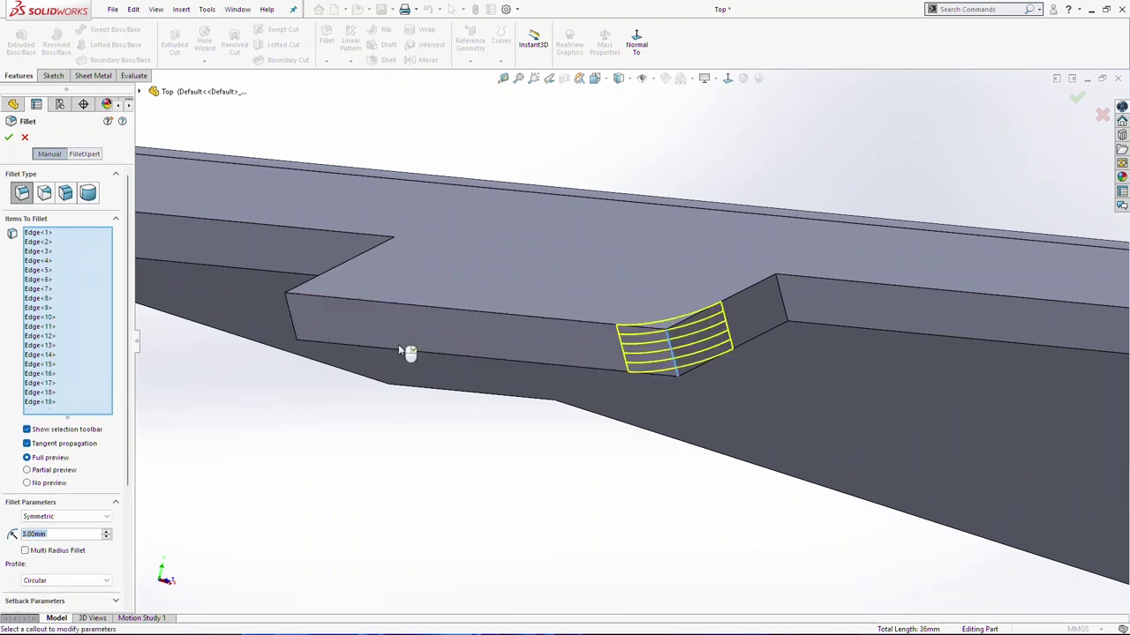
pyautogui.click(291, 319)
# Add the outer corner edges of both tabs on the other short side to the fillet selection.
pyautogui.scroll(6, 298, 323)
pyautogui.moveTo(305, 323); pyautogui.dragTo(631, 331, button='middle')
pyautogui.scroll(-7, 635, 309)
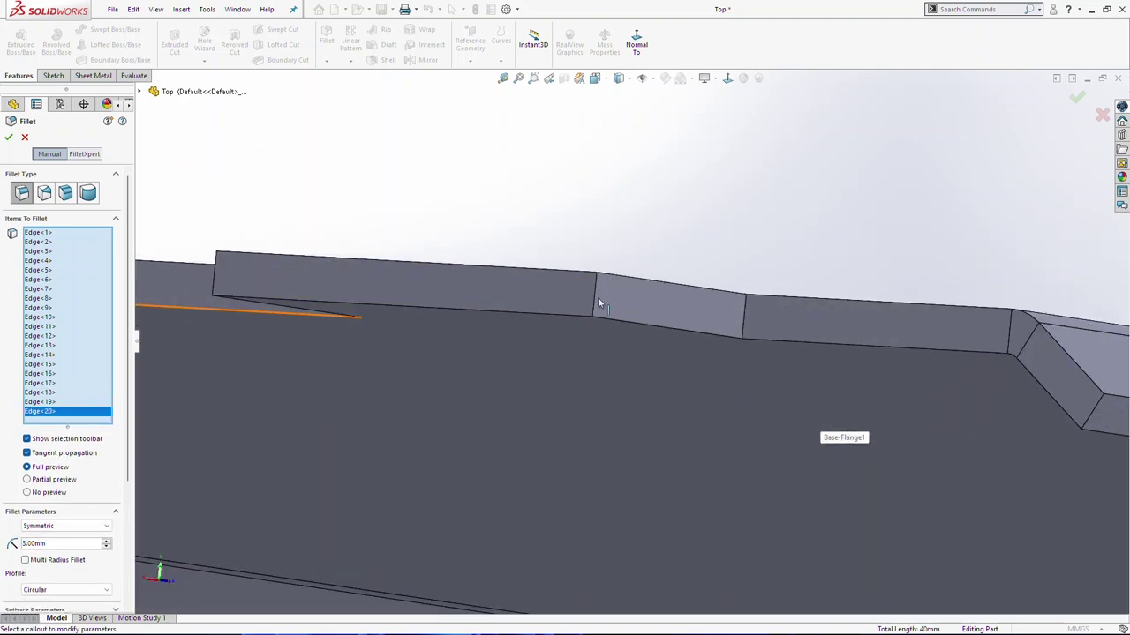
pyautogui.click(594, 298)
pyautogui.click(547, 302)
pyautogui.scroll(2, 371, 291)
pyautogui.click(241, 275)
pyautogui.scroll(6, 366, 322)
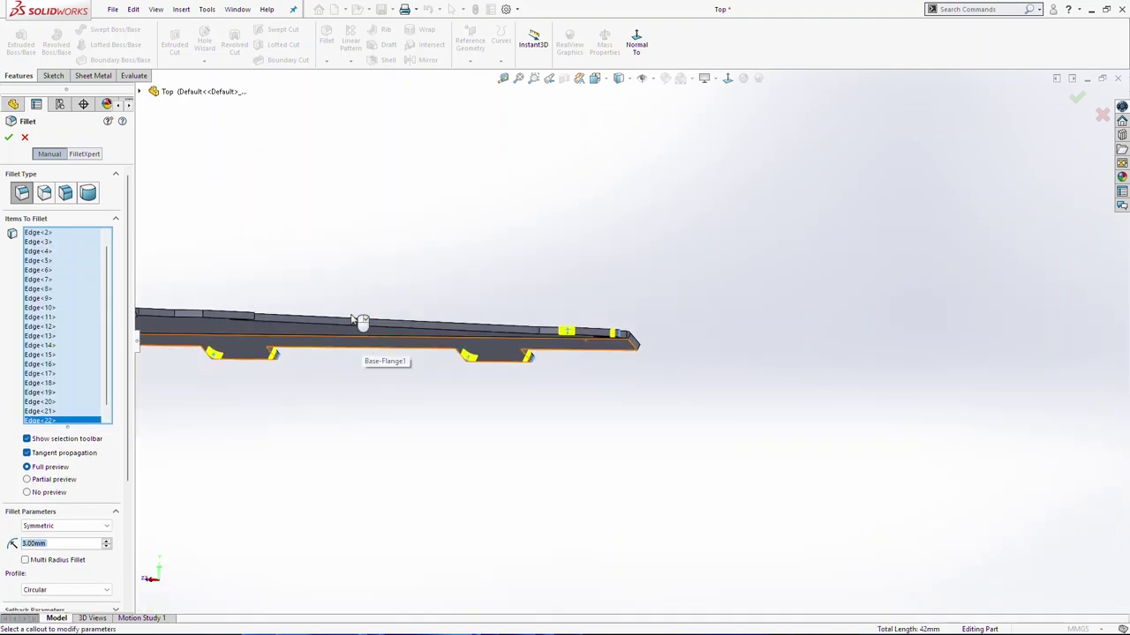
pyautogui.scroll(-8, 277, 325)
pyautogui.click(339, 328)
pyautogui.moveTo(366, 328); pyautogui.dragTo(706, 346, button='middle')
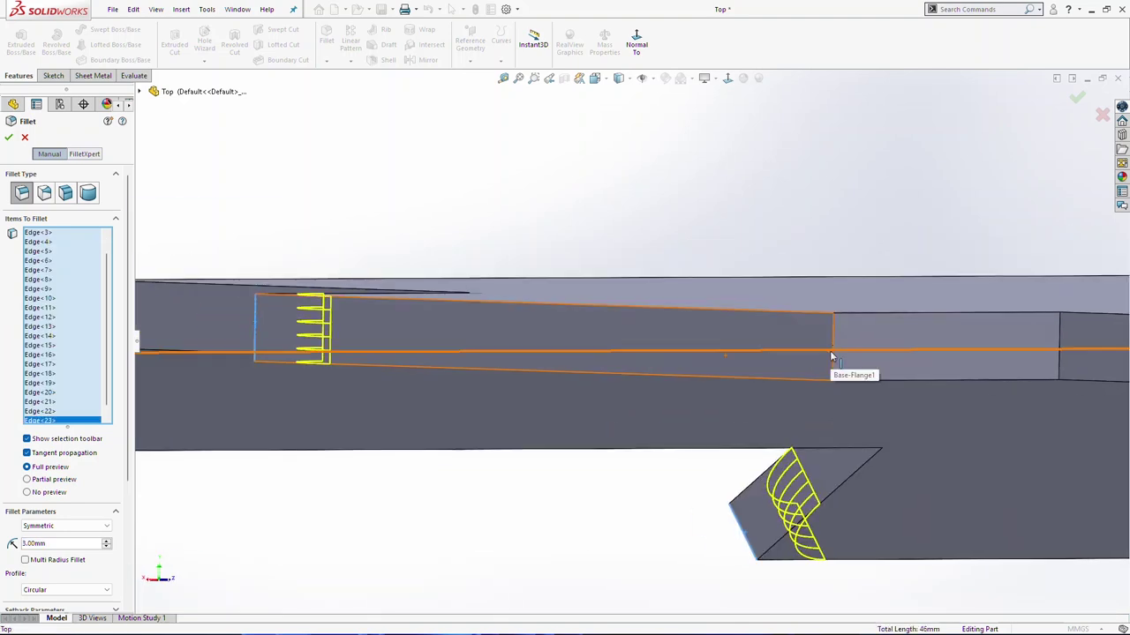
pyautogui.click(834, 339)
# Check the selected tab corners around the plate, apply the 3 mm fillet and save the part.
pyautogui.scroll(8, 834, 354)
pyautogui.moveTo(835, 356); pyautogui.dragTo(905, 359, button='middle')
pyautogui.scroll(5, 906, 359)
pyautogui.scroll(-4, 876, 283)
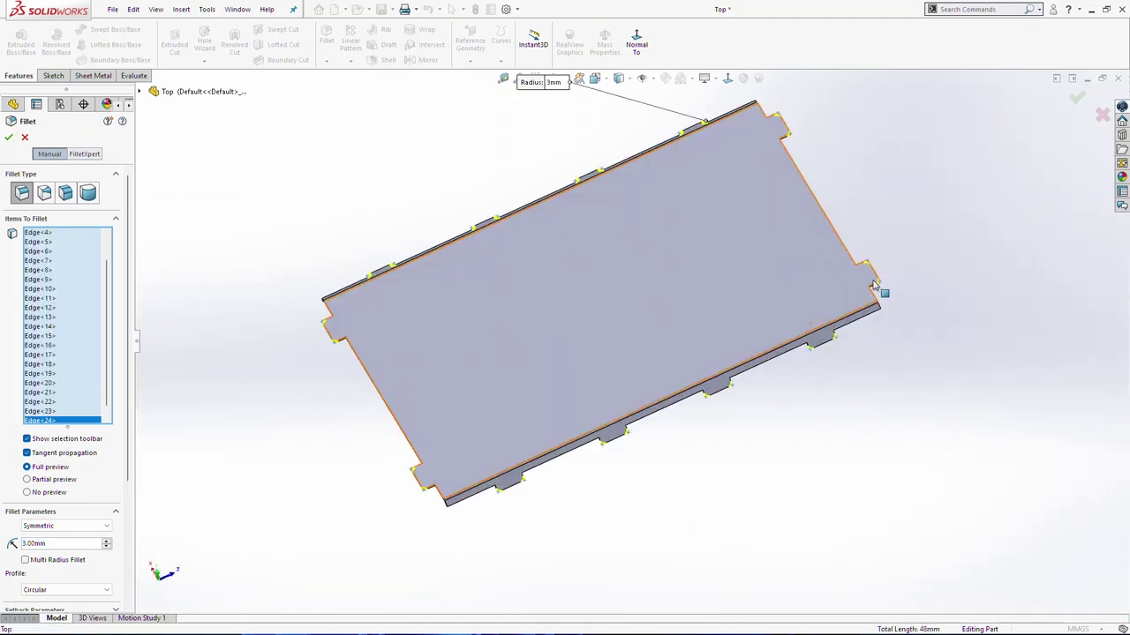
pyautogui.scroll(-4, 468, 454)
pyautogui.scroll(6, 767, 319)
pyautogui.moveTo(766, 319); pyautogui.dragTo(715, 380, button='middle')
pyautogui.hotkey('ctrl', 's')
# Start a new sketch on the plate's large flat face, viewed normal to it.
pyautogui.click(586, 365)
pyautogui.hotkey('ctrl', '8')
pyautogui.press('Escape')
pyautogui.scroll(1, 571, 281)
pyautogui.click(565, 287)
pyautogui.click(54, 76)
pyautogui.click(844, 330)
pyautogui.click(631, 302)
pyautogui.click(16, 40)
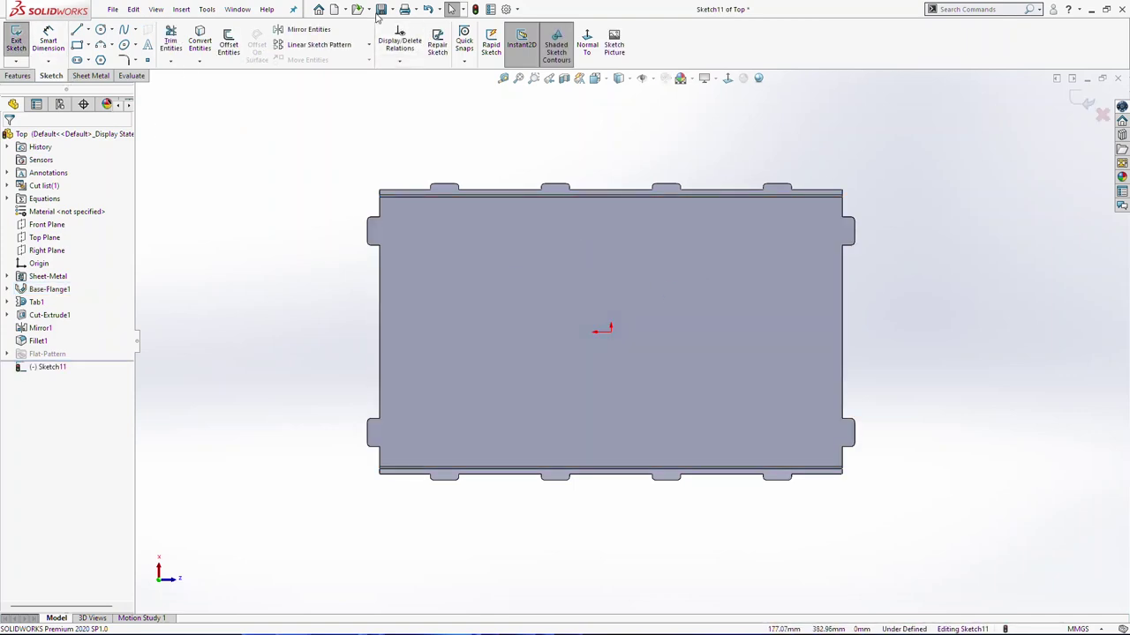
# Insert the campfire image file 331 into the sketch as a sketch picture.
pyautogui.click(207, 8)
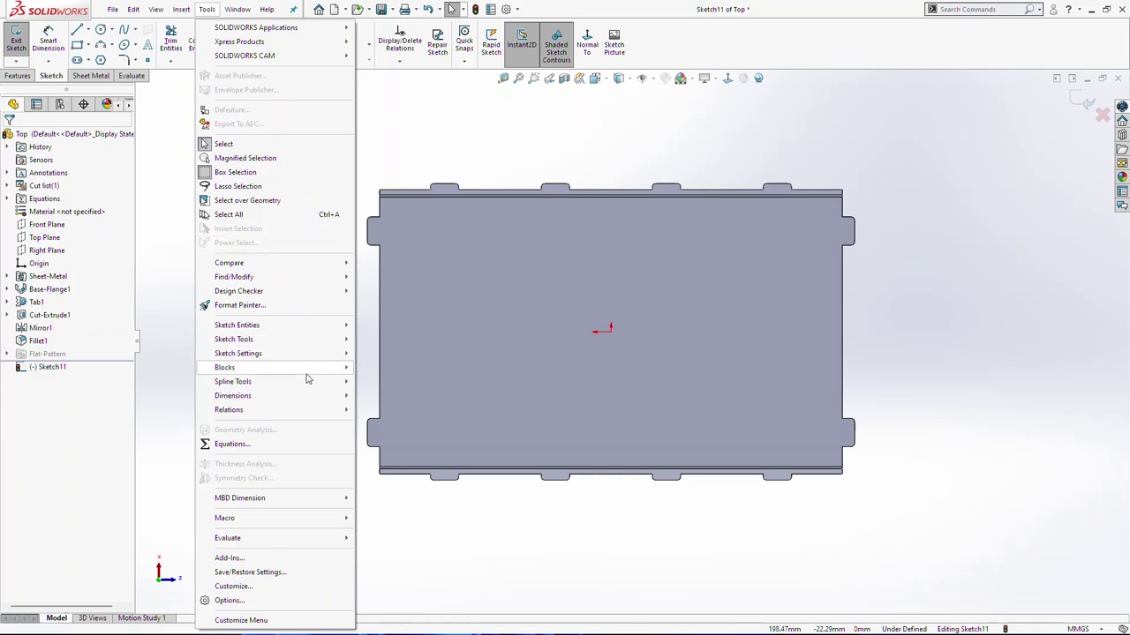
pyautogui.moveTo(296, 340)
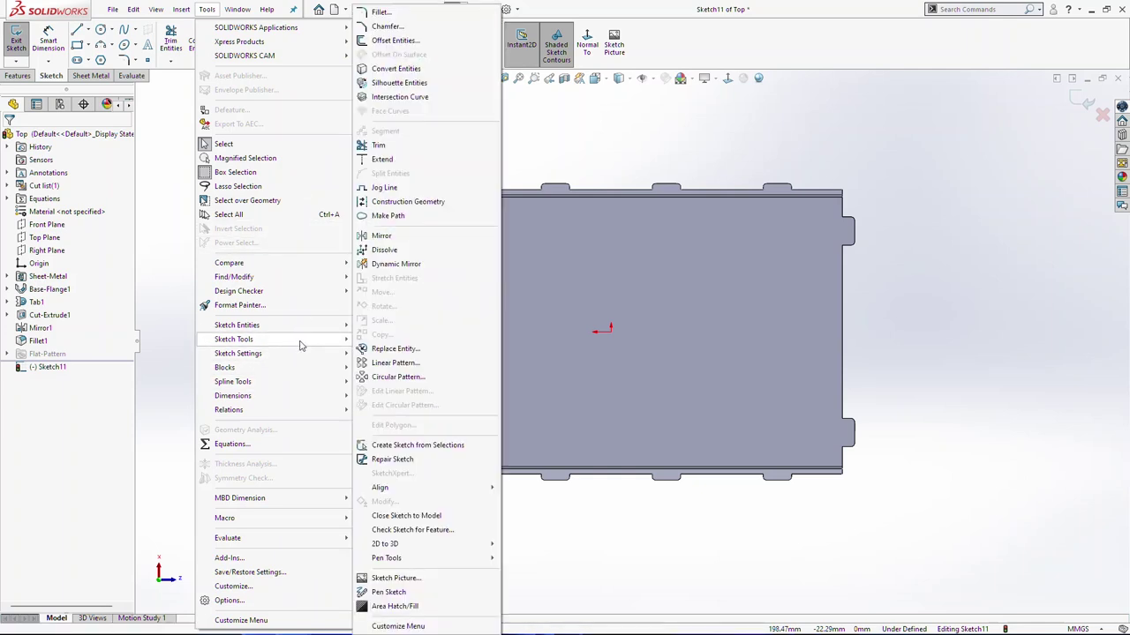
pyautogui.click(409, 578)
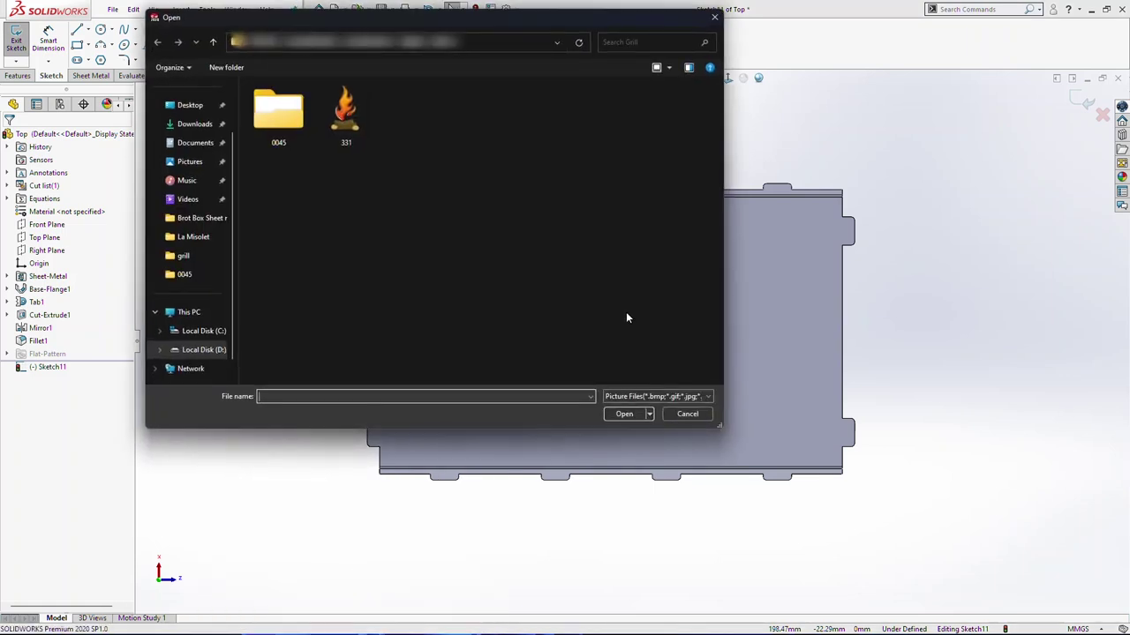
pyautogui.click(335, 126)
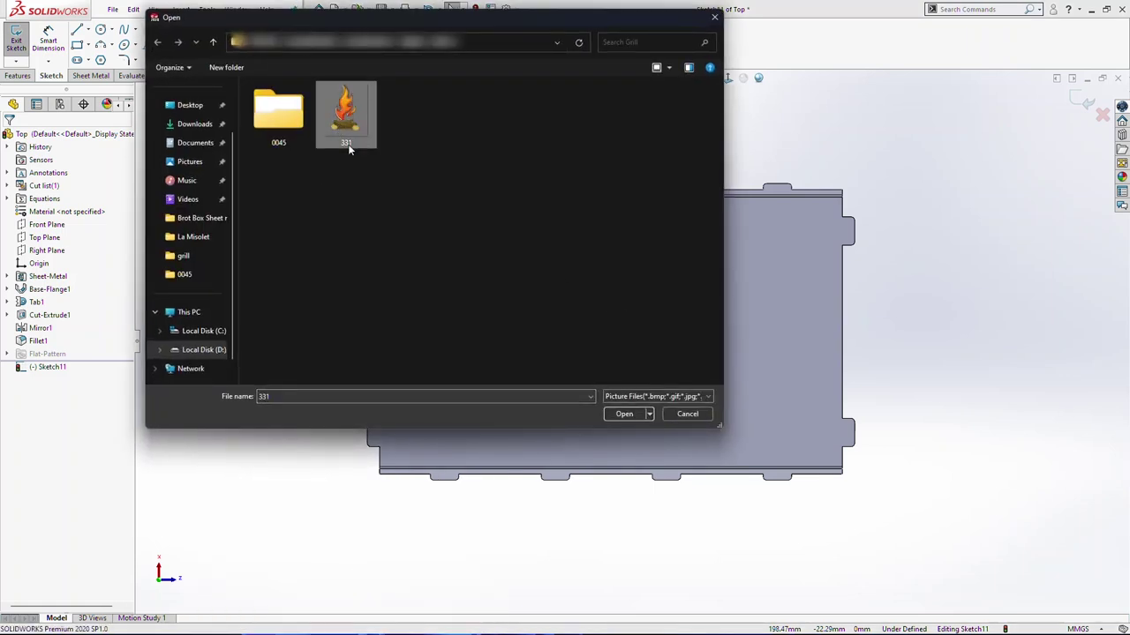
pyautogui.click(623, 415)
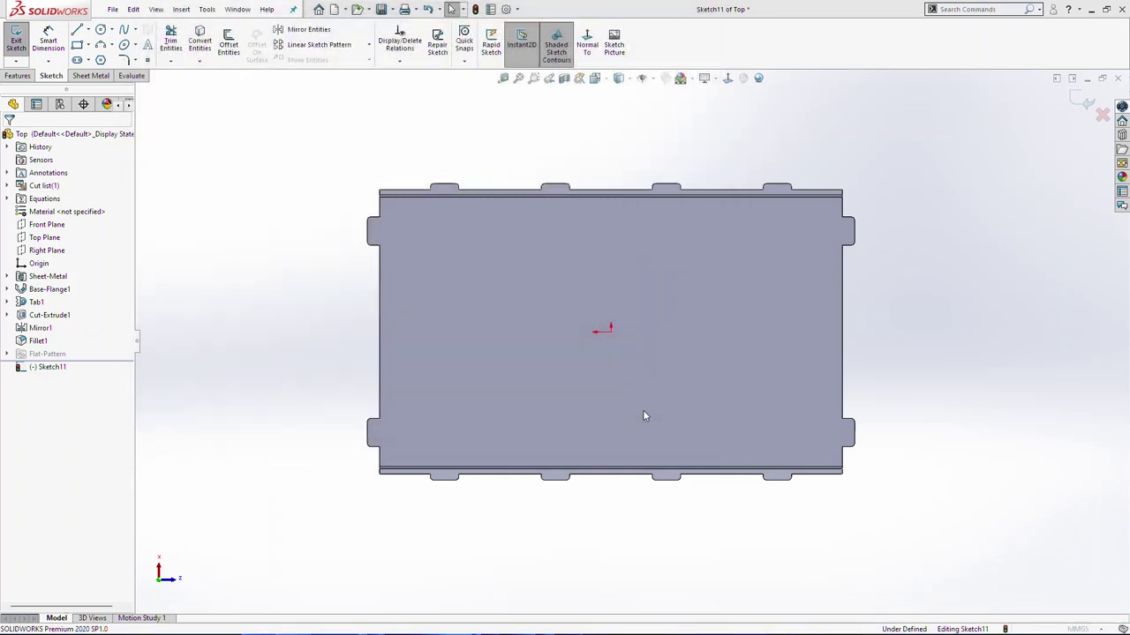
# Rotate the sketch picture to -90° and scale it down to about 58 mm wide by 70 mm high, keeping its aspect ratio.
pyautogui.scroll(3, 647, 405)
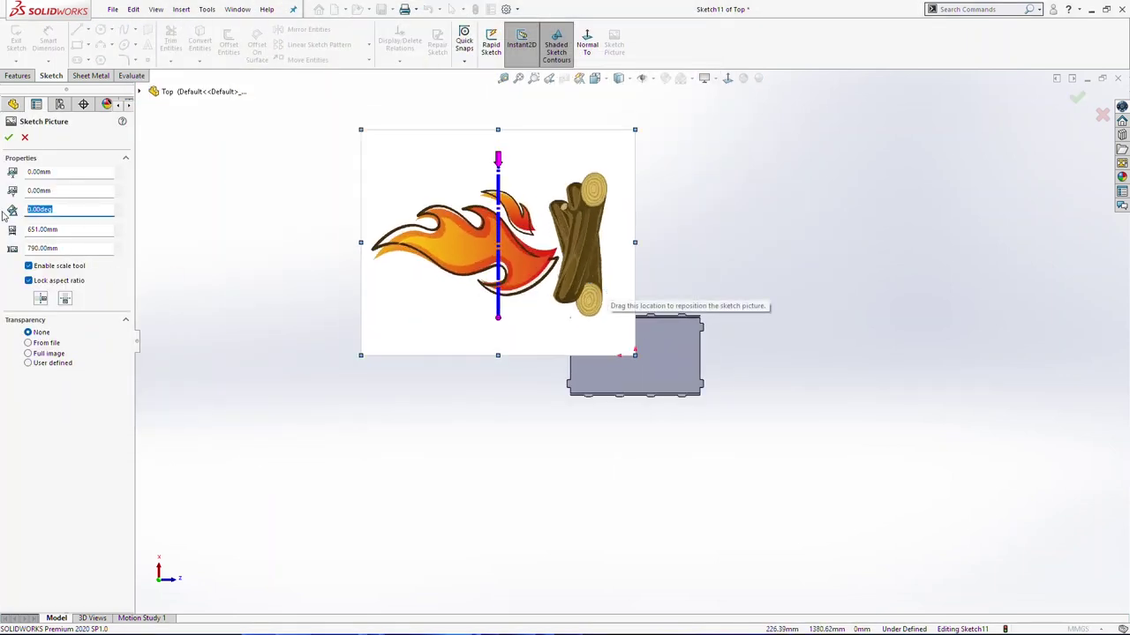
pyautogui.write('-90')
pyautogui.press('Return')
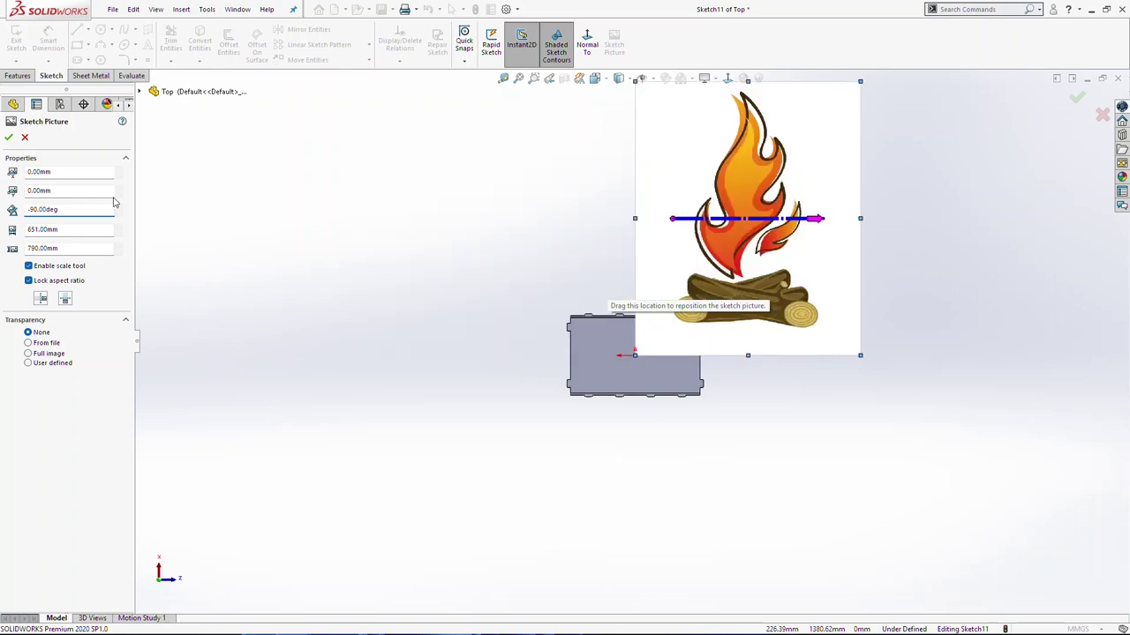
pyautogui.moveTo(818, 130)
pyautogui.mouseDown()
pyautogui.moveTo(726, 221)
pyautogui.moveTo(616, 390)
pyautogui.mouseUp()
pyautogui.scroll(-10, 586, 415)
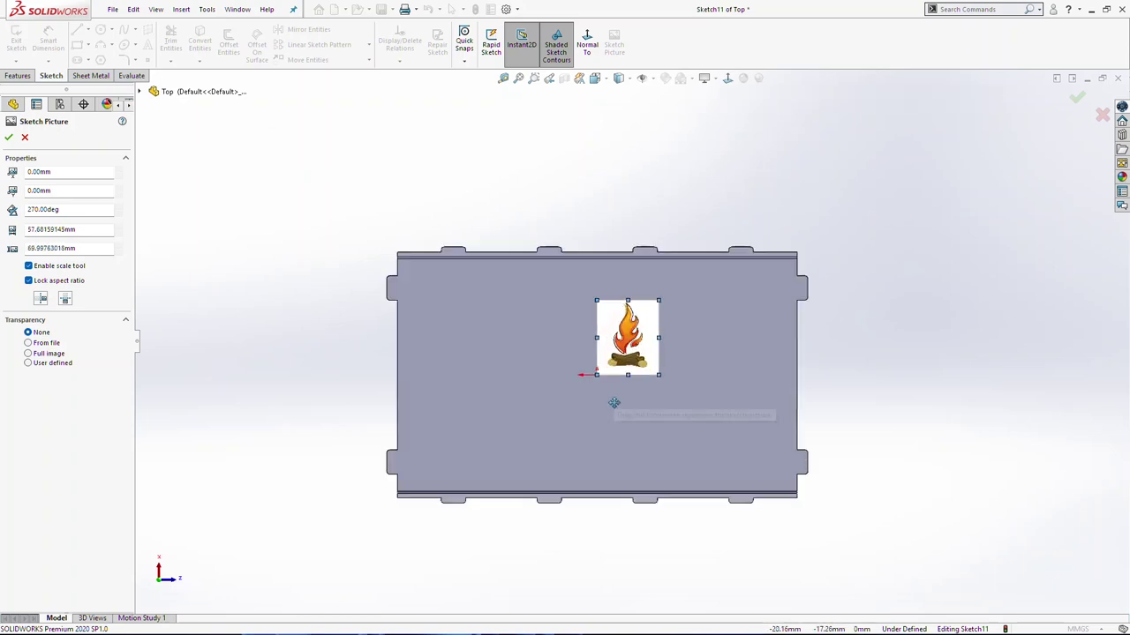
# Centre the campfire picture on the plate's origin, at about X -34.2 mm and Y 28.7 mm, and accept it.
pyautogui.moveTo(674, 301); pyautogui.dragTo(614, 376)
pyautogui.scroll(1, 614, 375)
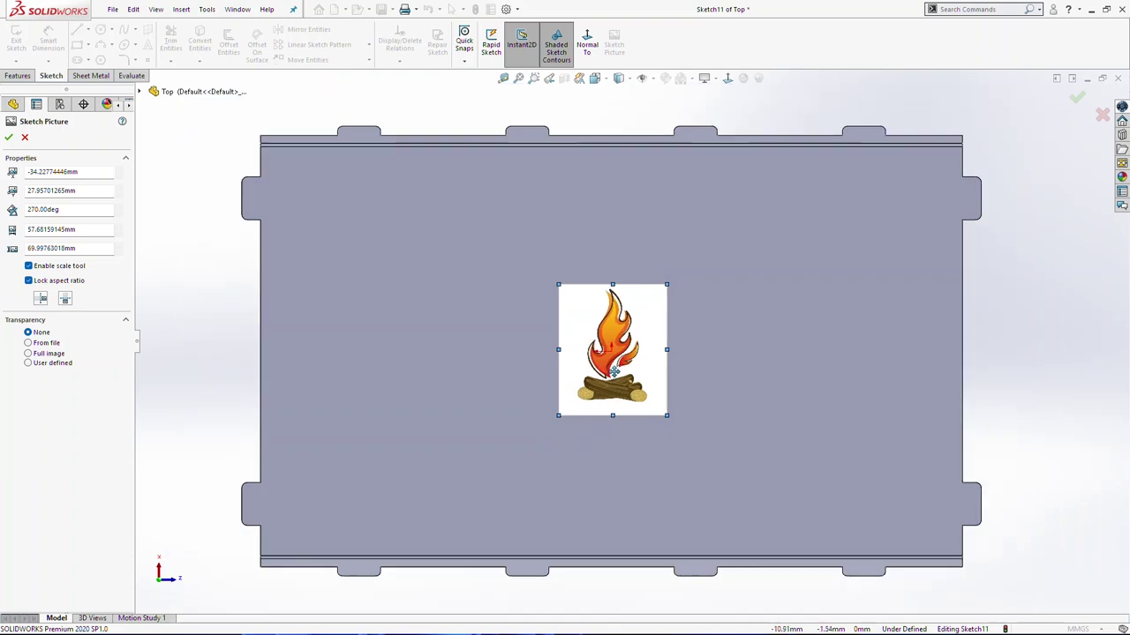
pyautogui.scroll(-2, 622, 353)
pyautogui.scroll(3, 673, 356)
pyautogui.scroll(-9, 632, 345)
pyautogui.moveTo(623, 326); pyautogui.dragTo(617, 327)
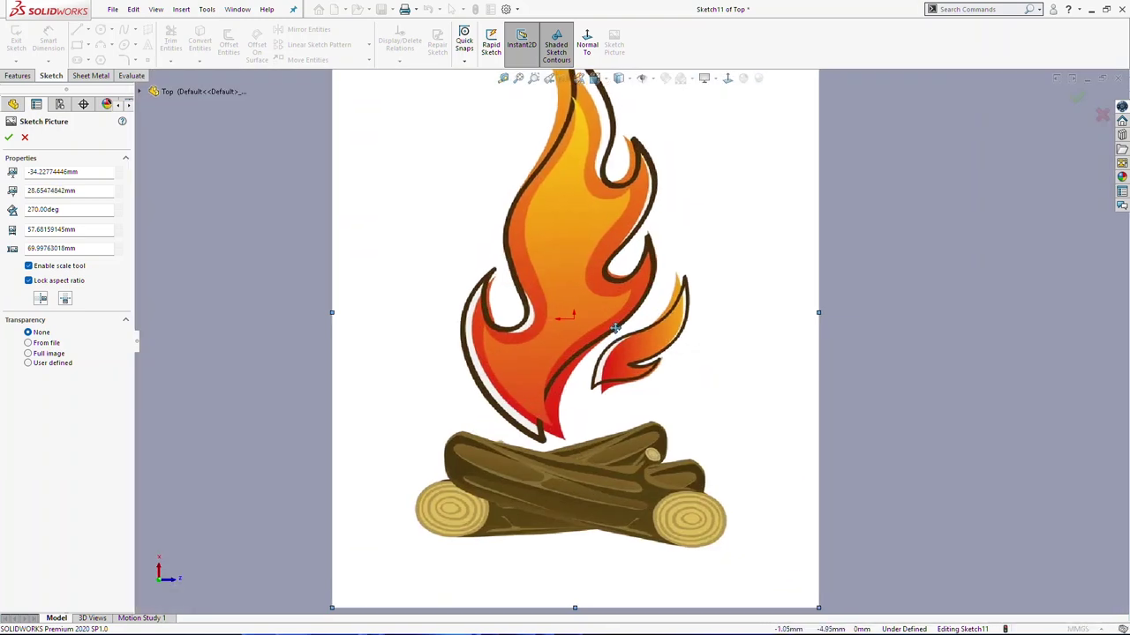
pyautogui.scroll(3, 615, 328)
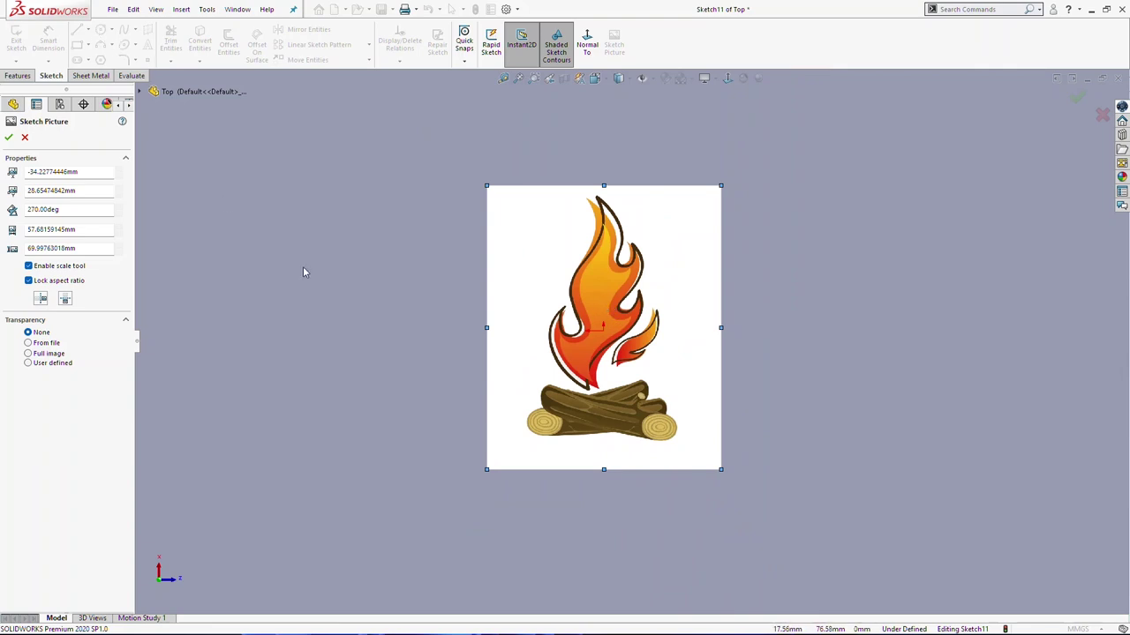
pyautogui.click(10, 137)
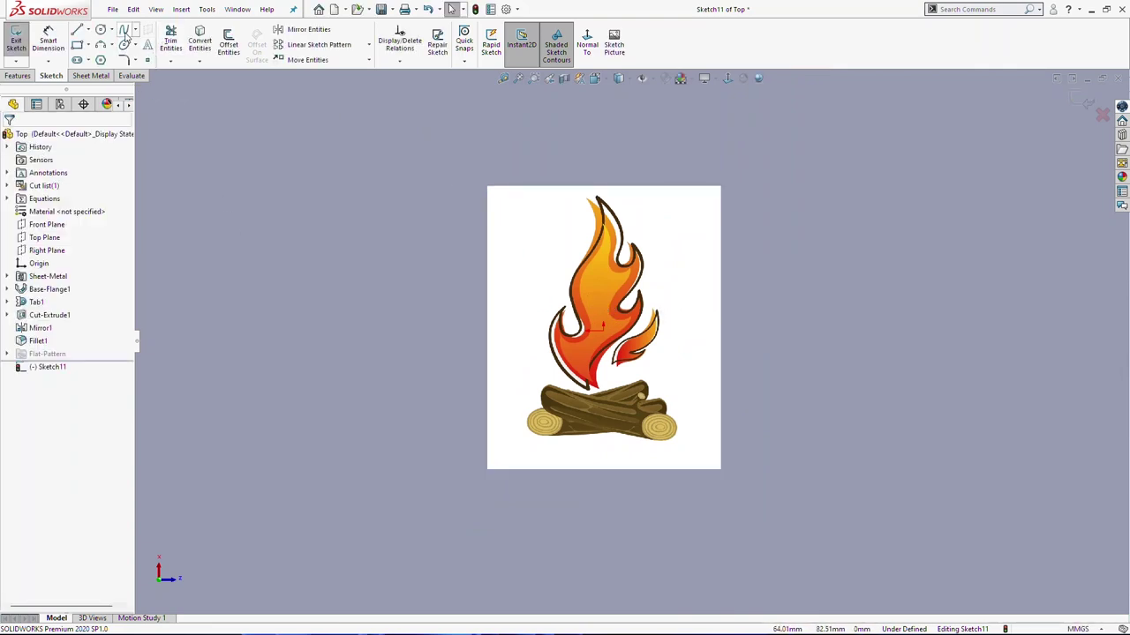
# Start a spline at the large flame's top tip and trace its right side down through the two inner valleys.
pyautogui.click(125, 32)
pyautogui.scroll(-3, 650, 323)
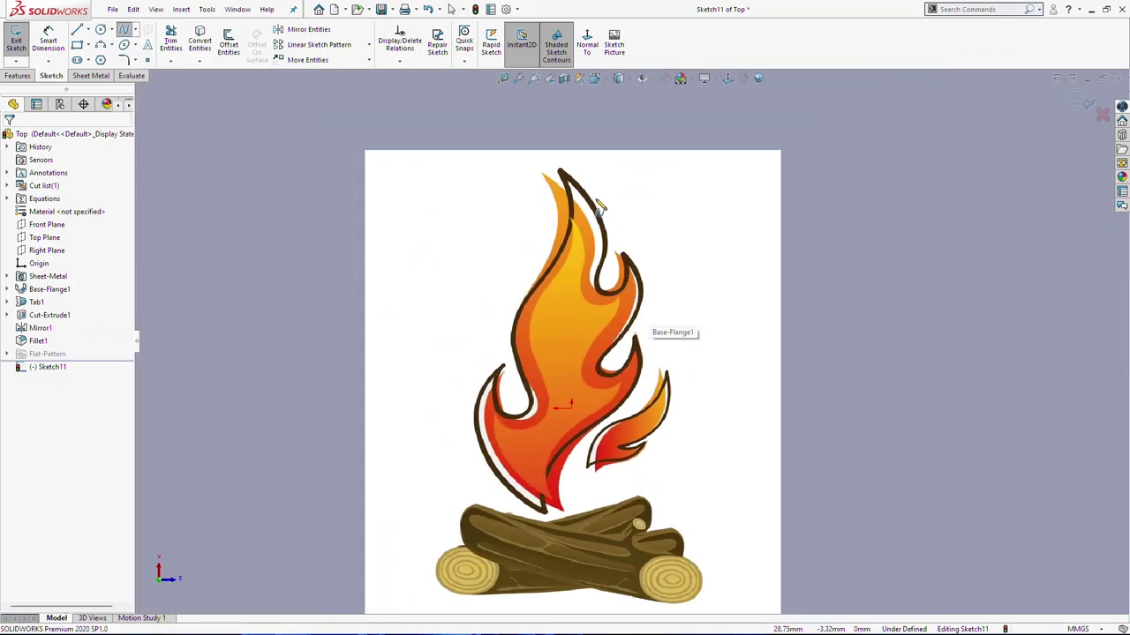
pyautogui.scroll(-2, 597, 207)
pyautogui.click(540, 169)
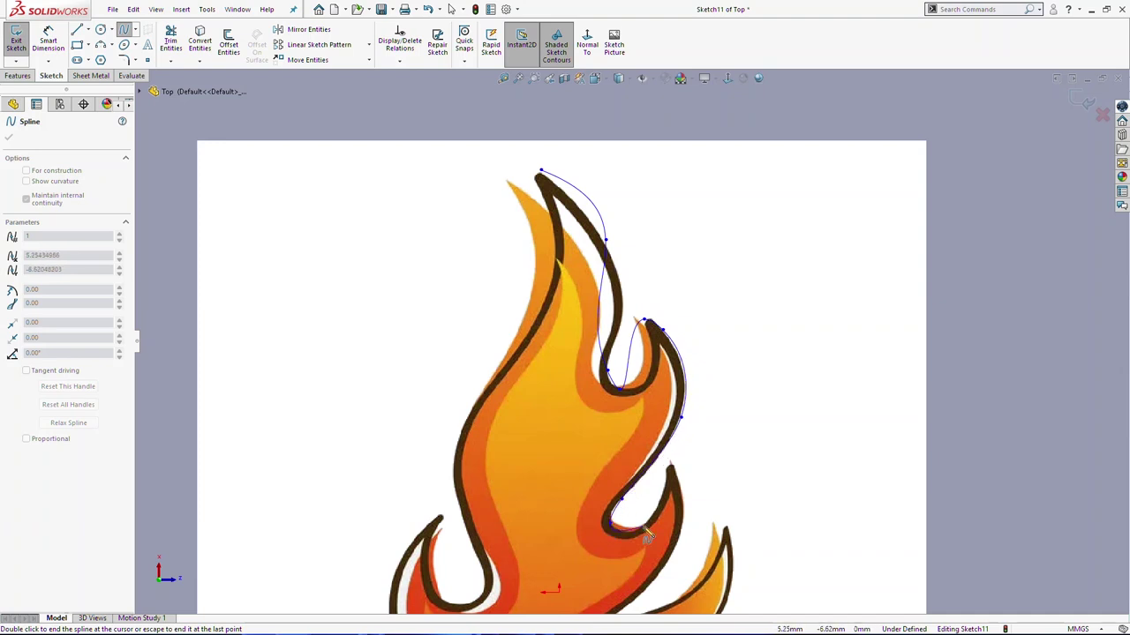
pyautogui.click(676, 550)
# Continue the spline down the flame's lower right edge to the logs and up its outer left edge to the left tongue.
pyautogui.scroll(3, 668, 604)
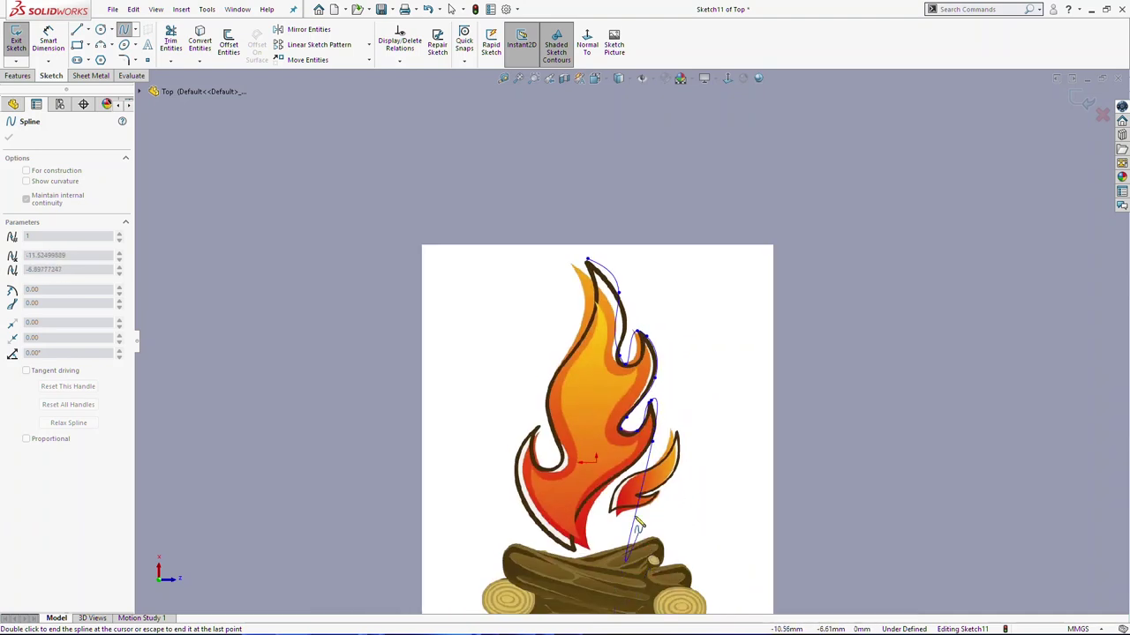
pyautogui.scroll(-4, 667, 605)
pyautogui.scroll(-4, 532, 603)
pyautogui.scroll(5, 589, 473)
pyautogui.click(453, 360)
pyautogui.click(402, 163)
pyautogui.scroll(3, 404, 164)
pyautogui.scroll(-4, 415, 124)
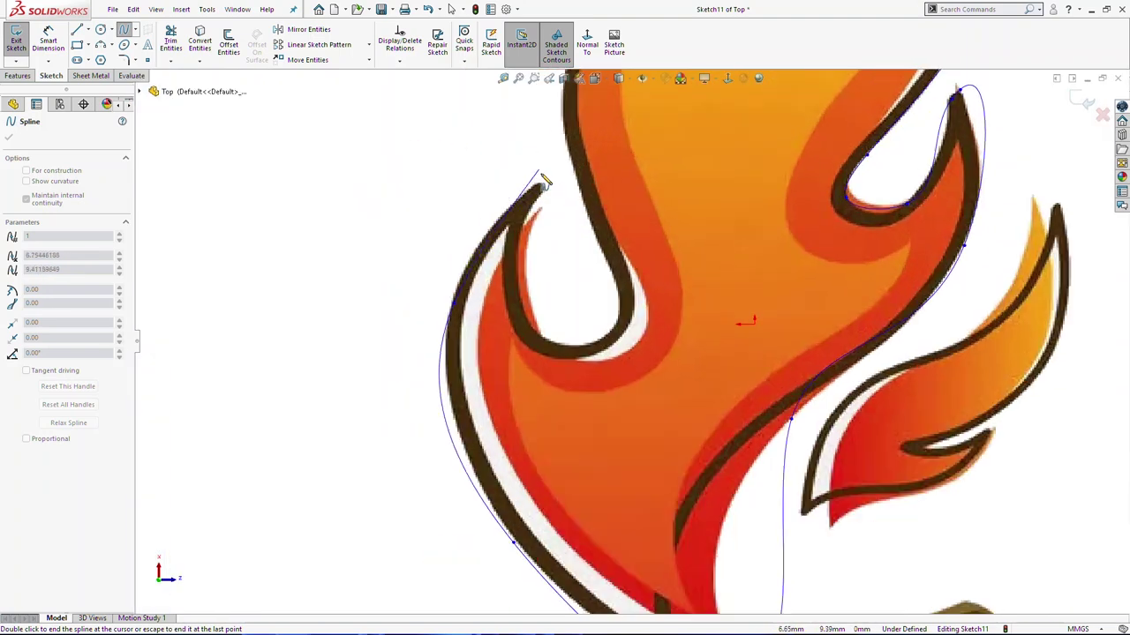
# Trace the spline around the left valley and up the flame's left edge, including the orange tip, closing it at the start point.
pyautogui.click(602, 256)
pyautogui.scroll(4, 601, 253)
pyautogui.scroll(-4, 591, 181)
pyautogui.scroll(-3, 585, 256)
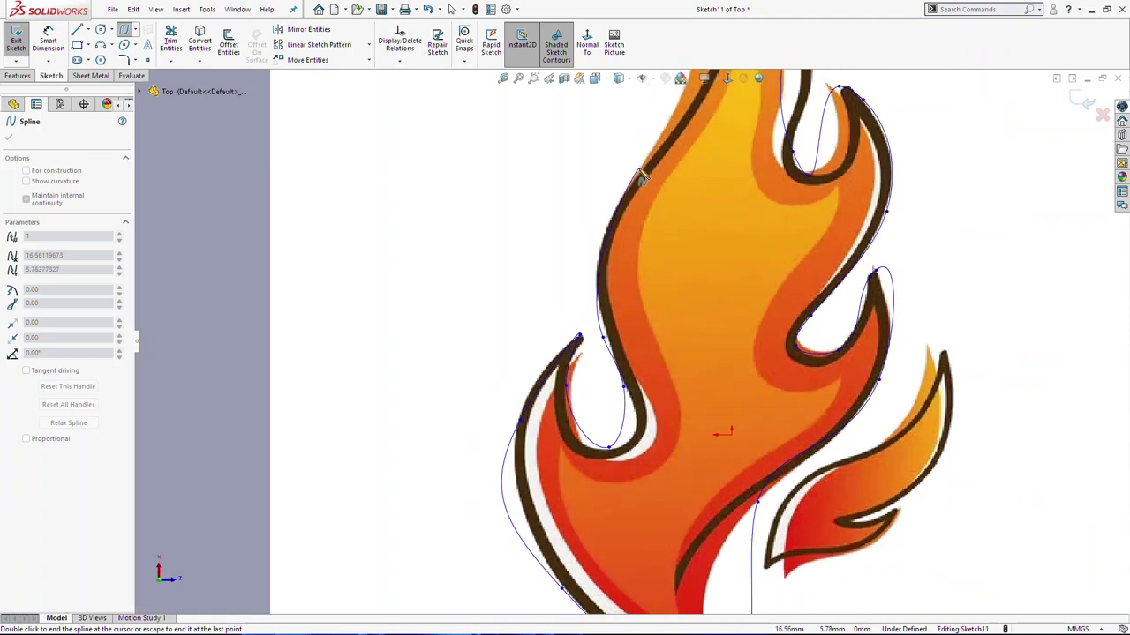
pyautogui.scroll(3, 637, 247)
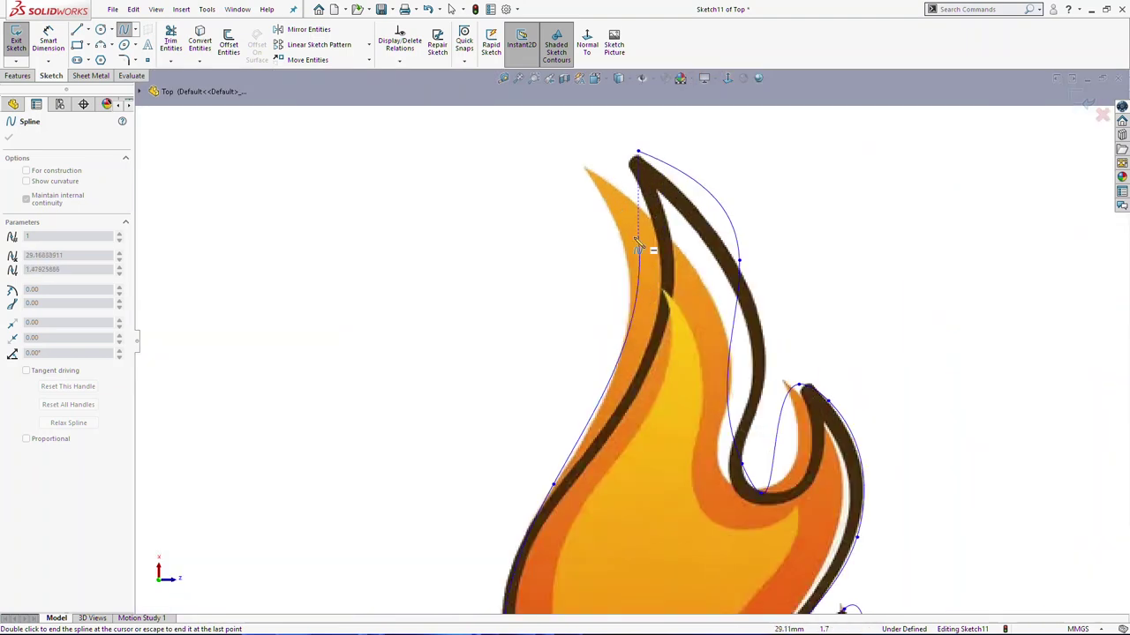
pyautogui.click(638, 152)
pyautogui.scroll(5, 638, 154)
pyautogui.scroll(-6, 642, 494)
pyautogui.scroll(6, 564, 353)
pyautogui.scroll(-5, 642, 212)
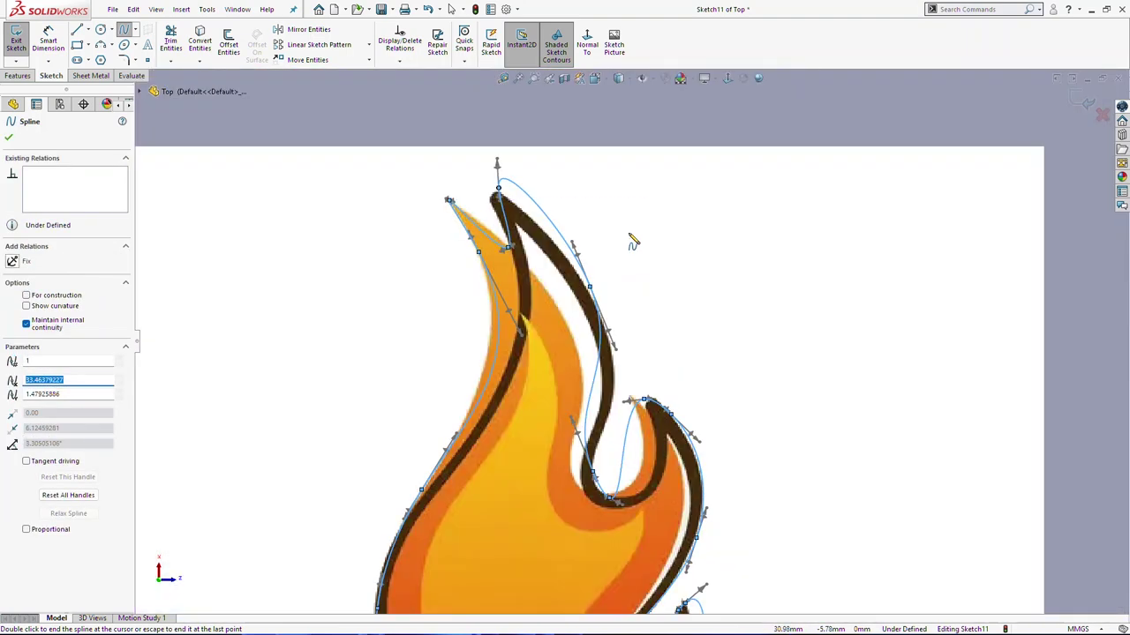
# Adjust the spline points at the flame's top so the curve follows the tip of the dark outline.
pyautogui.scroll(5, 508, 198)
pyautogui.click(521, 457)
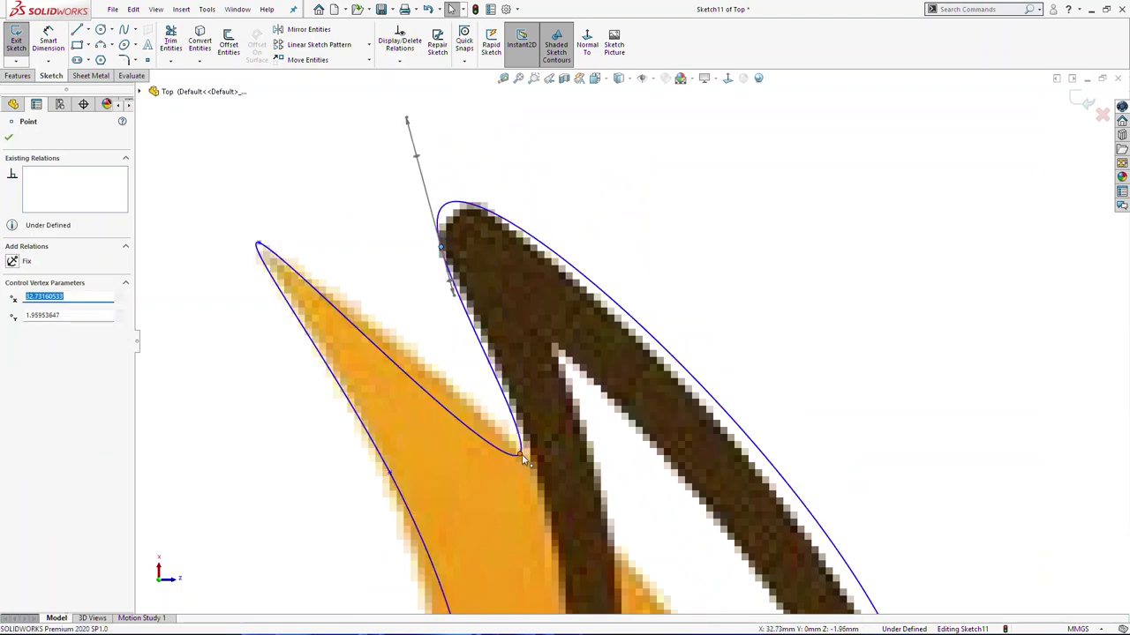
pyautogui.scroll(-5, 773, 517)
pyautogui.keyDown('ctrl'); pyautogui.moveTo(774, 517); pyautogui.dragTo(609, 278, button='middle'); pyautogui.keyUp('ctrl')
pyautogui.moveTo(574, 226); pyautogui.dragTo(591, 268)
# Reposition the spline points in the flame's upper right valley and undo the last adjustment.
pyautogui.click(578, 549)
pyautogui.moveTo(576, 556); pyautogui.dragTo(649, 567)
pyautogui.scroll(2, 604, 578)
pyautogui.moveTo(591, 536); pyautogui.dragTo(640, 551)
pyautogui.moveTo(597, 426); pyautogui.dragTo(601, 458)
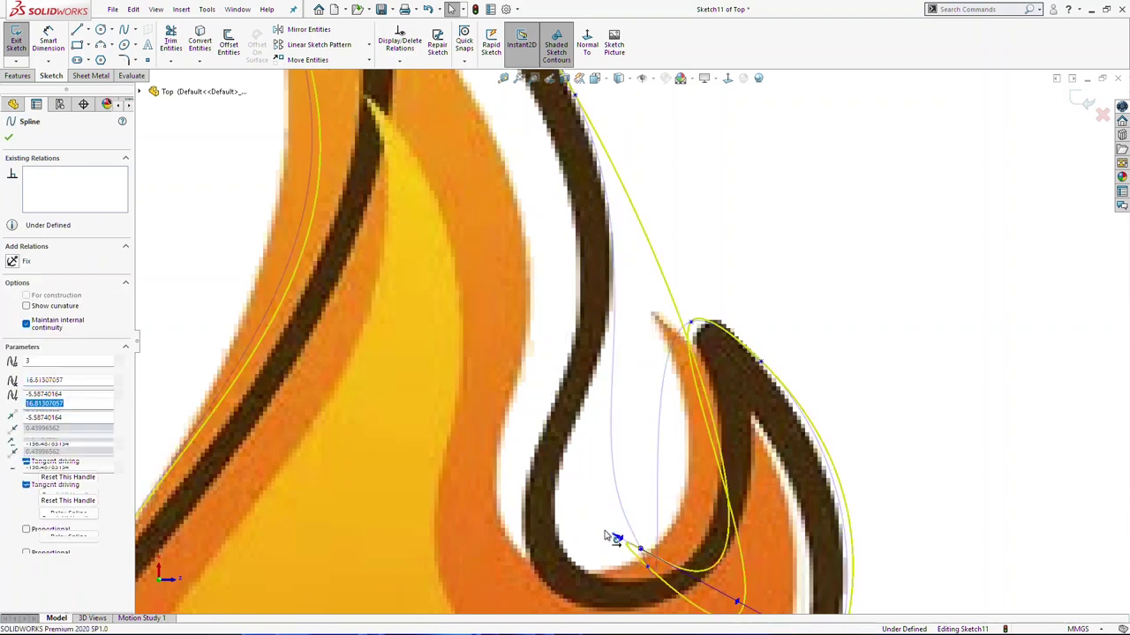
pyautogui.press('Escape')
pyautogui.click(612, 441)
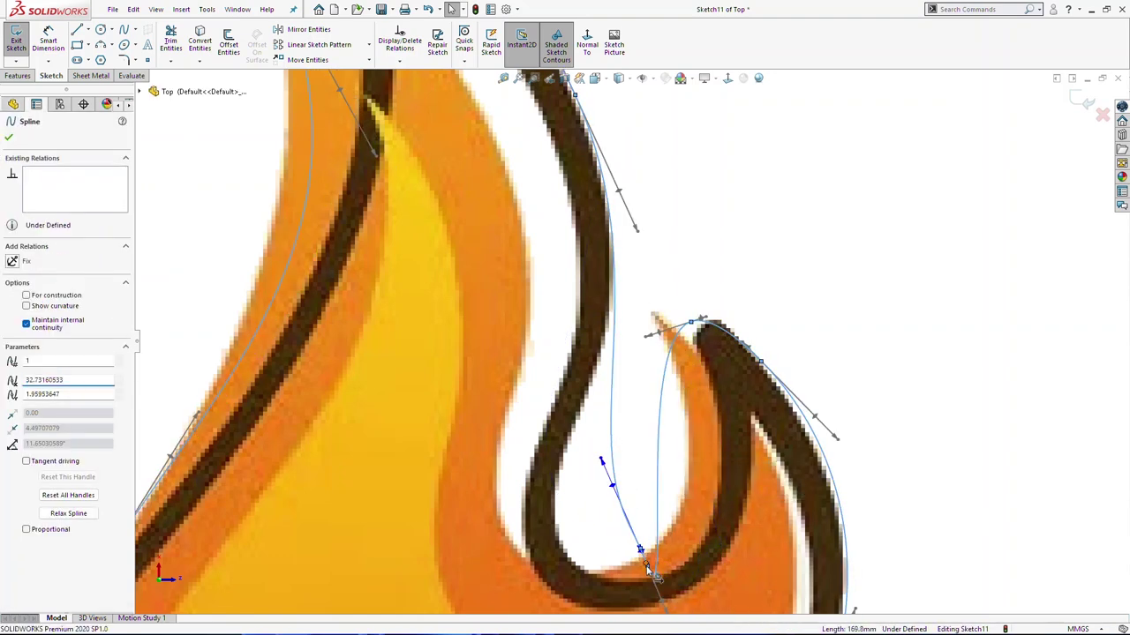
pyautogui.press('Escape')
pyautogui.hotkey('ctrl', 'z')
# Shift the valley's spline point and tilt the tangent handle at the flame's top tip to fit the dark outline.
pyautogui.moveTo(640, 550); pyautogui.dragTo(615, 556)
pyautogui.click(581, 321)
pyautogui.scroll(5, 580, 105)
pyautogui.click(481, 181)
pyautogui.moveTo(481, 183); pyautogui.dragTo(474, 172)
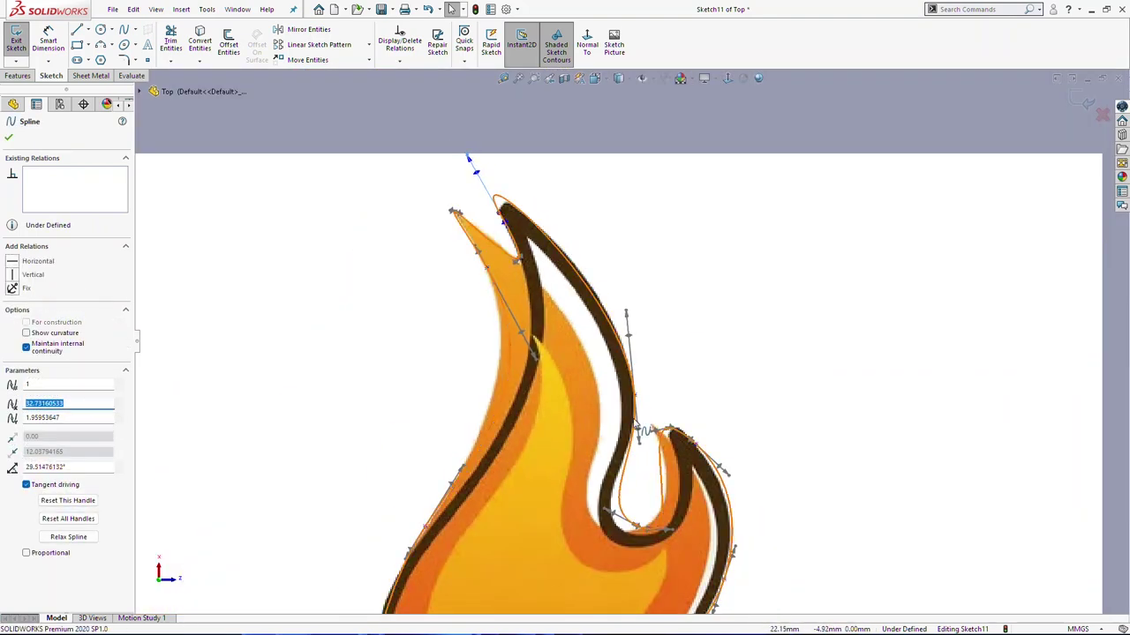
# Adjust the spline points and tangent handles along the flame's right side to follow the picture's outline.
pyautogui.scroll(-5, 650, 517)
pyautogui.moveTo(546, 412)
pyautogui.mouseDown()
pyautogui.moveTo(536, 409)
pyautogui.moveTo(538, 429)
pyautogui.mouseUp()
pyautogui.moveTo(627, 160); pyautogui.dragTo(650, 151)
pyautogui.scroll(4, 648, 152)
pyautogui.scroll(-5, 641, 504)
pyautogui.moveTo(619, 298); pyautogui.dragTo(646, 195)
# Reposition the spline points and tangent handles along the main flame's lower right edge to follow the picture's outline.
pyautogui.scroll(6, 664, 203)
pyautogui.scroll(3, 569, 486)
pyautogui.scroll(-6, 548, 530)
pyautogui.scroll(2, 648, 194)
pyautogui.scroll(-5, 647, 196)
pyautogui.click(626, 541)
pyautogui.moveTo(676, 599); pyautogui.dragTo(640, 446)
pyautogui.click(636, 513)
pyautogui.moveTo(560, 540)
pyautogui.mouseDown()
pyautogui.moveTo(575, 512)
pyautogui.moveTo(533, 536)
pyautogui.moveTo(565, 541)
pyautogui.mouseUp()
pyautogui.moveTo(681, 600); pyautogui.dragTo(542, 456)
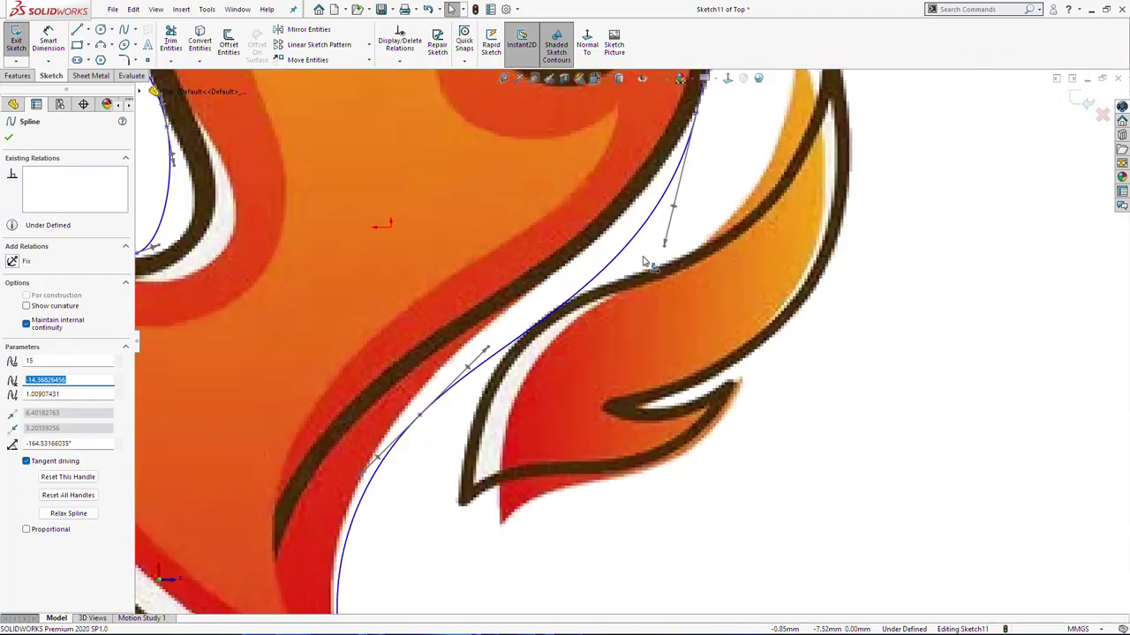
pyautogui.moveTo(645, 262); pyautogui.dragTo(633, 231)
pyautogui.moveTo(420, 415); pyautogui.dragTo(418, 394)
pyautogui.scroll(9, 476, 388)
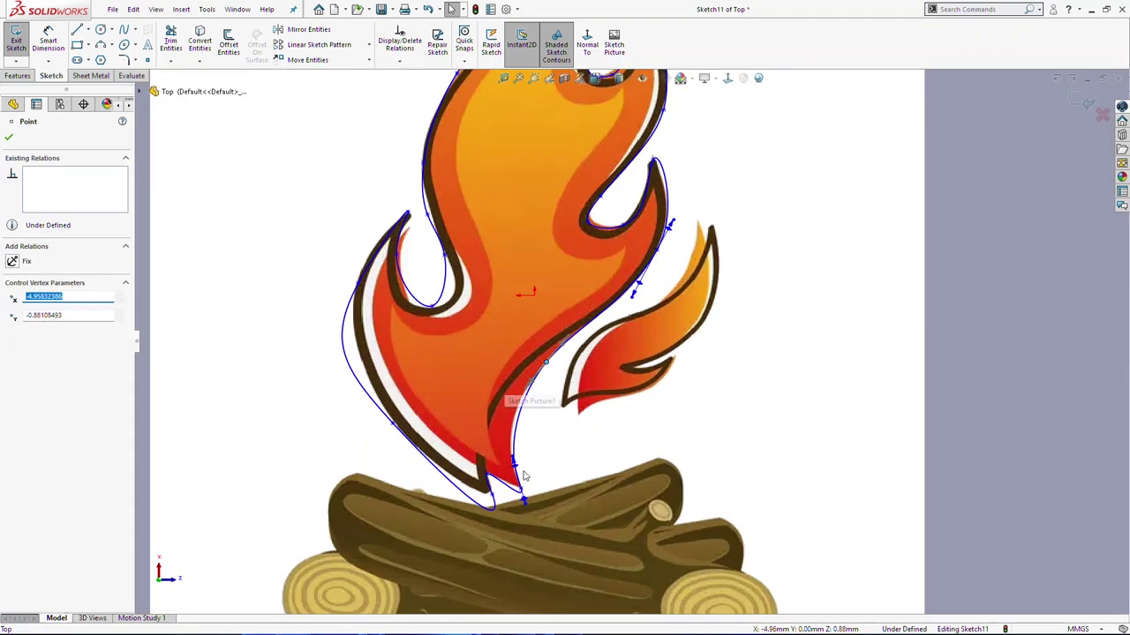
# Adjust the spline point and tangent handle at the main flame's bottom tip to match the picture.
pyautogui.scroll(-7, 614, 390)
pyautogui.scroll(-4, 652, 396)
pyautogui.click(687, 389)
pyautogui.moveTo(701, 426); pyautogui.dragTo(715, 442)
pyautogui.click(687, 386)
pyautogui.click(687, 381)
pyautogui.scroll(2, 687, 381)
# Pull the spline points and tangent handles on the left lobe's outer edge in toward the dark outline.
pyautogui.moveTo(578, 446); pyautogui.dragTo(569, 389)
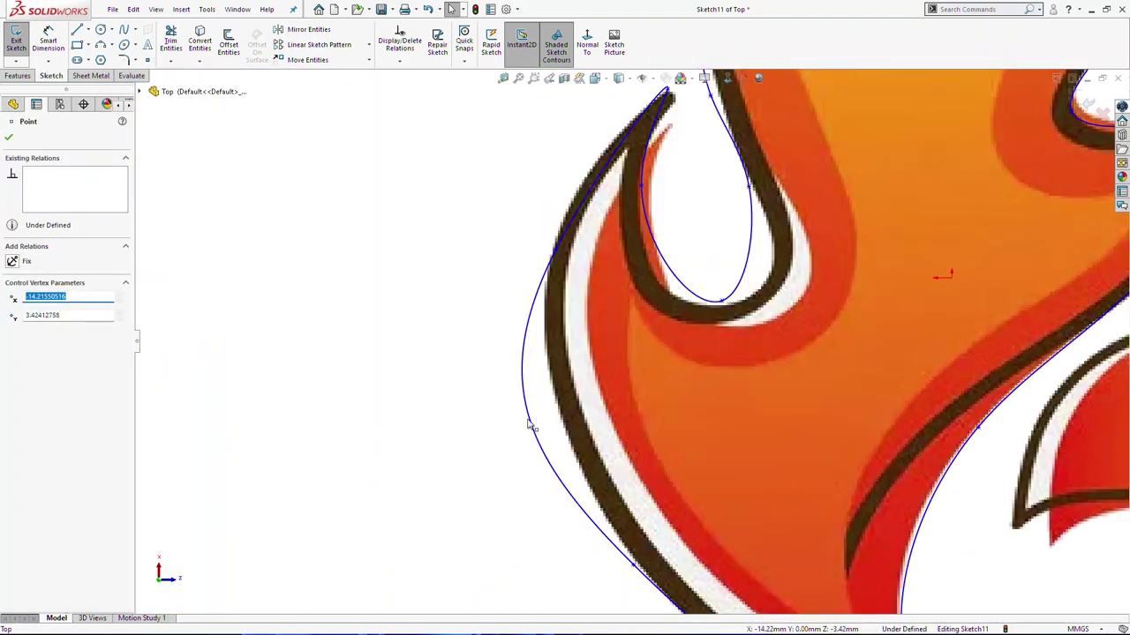
pyautogui.click(529, 426)
pyautogui.moveTo(547, 482); pyautogui.dragTo(638, 518)
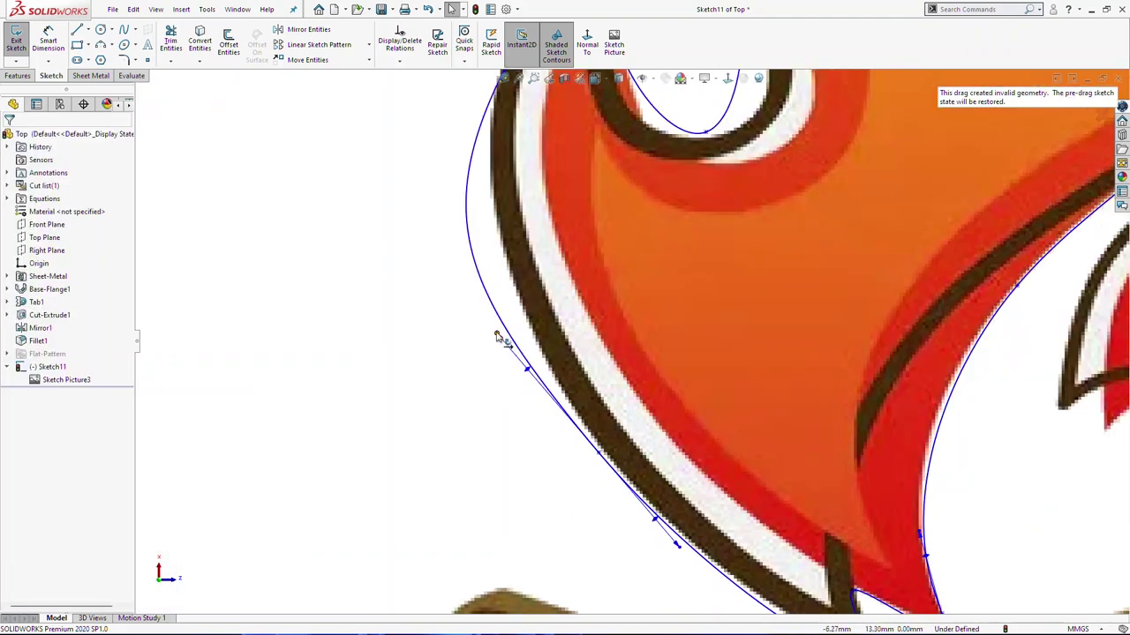
pyautogui.moveTo(663, 517); pyautogui.dragTo(563, 403)
pyautogui.moveTo(459, 198); pyautogui.dragTo(476, 202)
# Adjust the spline points and handles around the valley between the left lobe and the main flame.
pyautogui.scroll(3, 539, 242)
pyautogui.scroll(-5, 622, 184)
pyautogui.moveTo(599, 182); pyautogui.dragTo(623, 201)
pyautogui.scroll(5, 624, 203)
pyautogui.click(681, 540)
pyautogui.moveTo(584, 455); pyautogui.dragTo(567, 459)
pyautogui.moveTo(687, 545); pyautogui.dragTo(631, 567)
pyautogui.moveTo(729, 441); pyautogui.dragTo(749, 451)
# Lower the spline endpoint and shorten its tangent handle at the main flame's top right tip to fit the dark outline.
pyautogui.scroll(7, 755, 315)
pyautogui.click(708, 231)
pyautogui.scroll(-7, 695, 146)
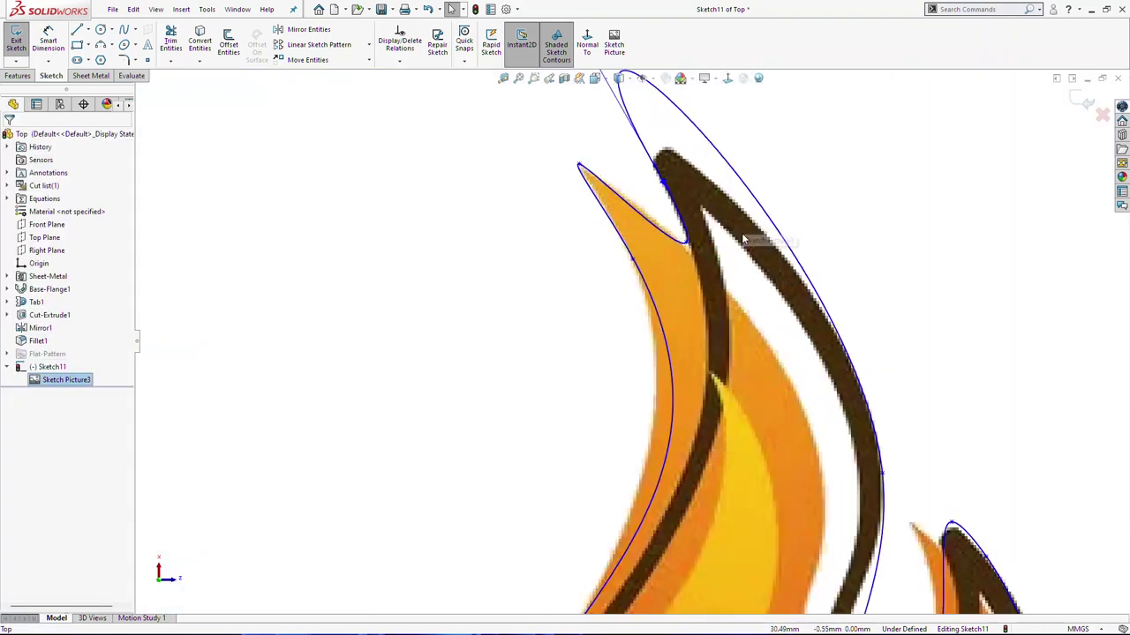
pyautogui.scroll(3, 744, 226)
pyautogui.scroll(-2, 689, 235)
pyautogui.click(678, 248)
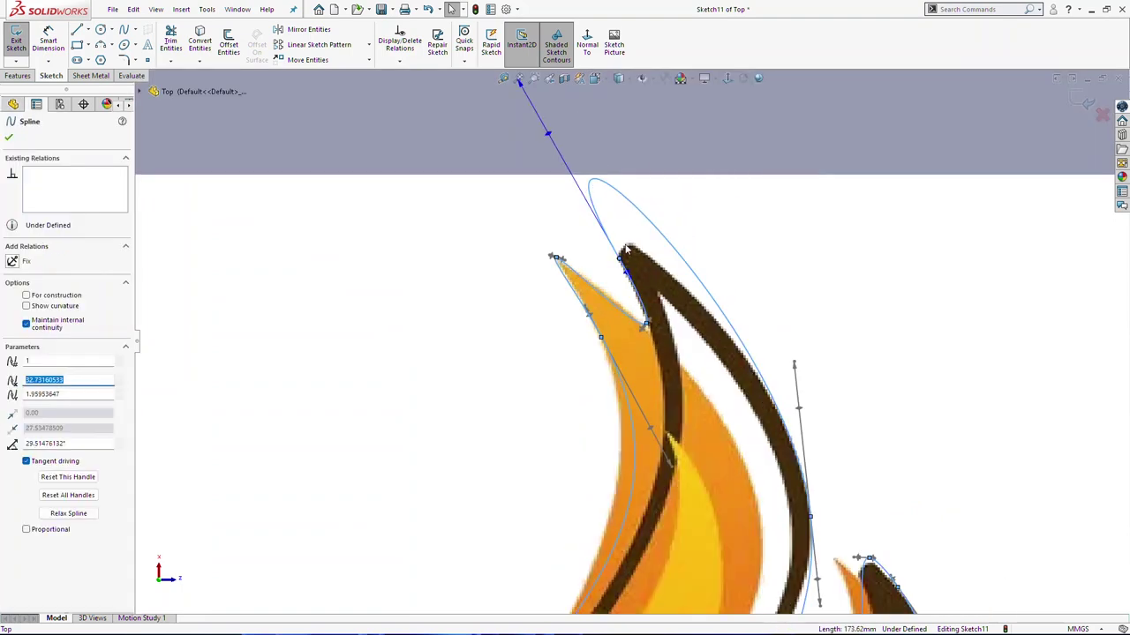
pyautogui.scroll(2, 565, 138)
pyautogui.moveTo(572, 193); pyautogui.dragTo(586, 217)
pyautogui.scroll(-3, 617, 286)
pyautogui.moveTo(588, 299); pyautogui.dragTo(622, 378)
pyautogui.scroll(-3, 623, 379)
pyautogui.scroll(6, 663, 462)
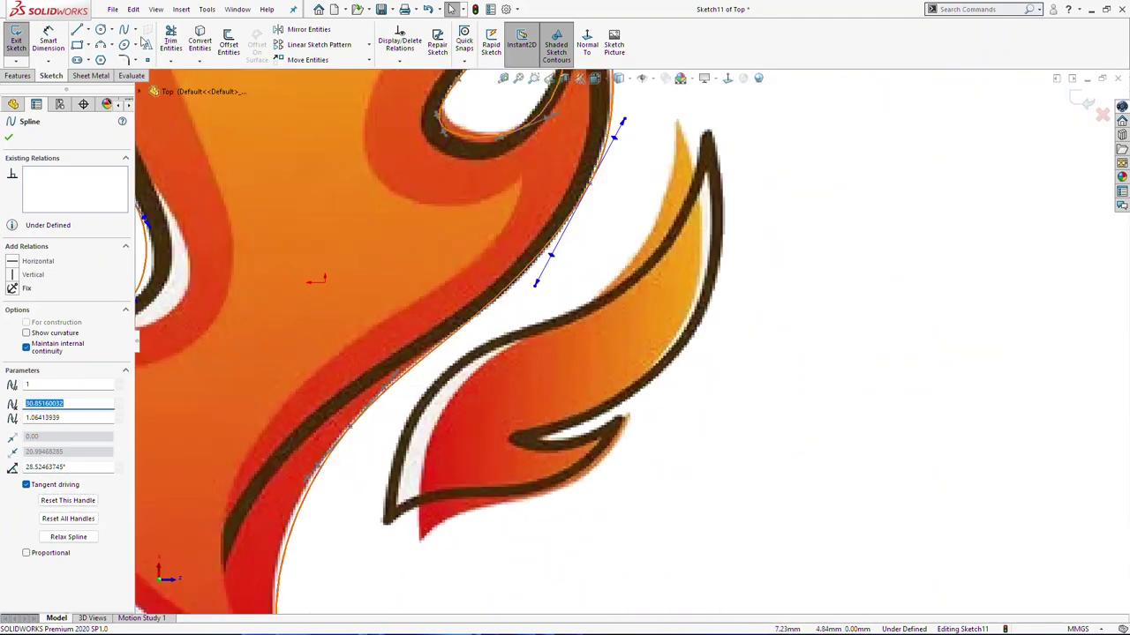
# Trace the outline of the small separate flame beside the main flame with splines, starting at its top tip.
pyautogui.click(676, 116)
pyautogui.click(706, 135)
pyautogui.click(724, 240)
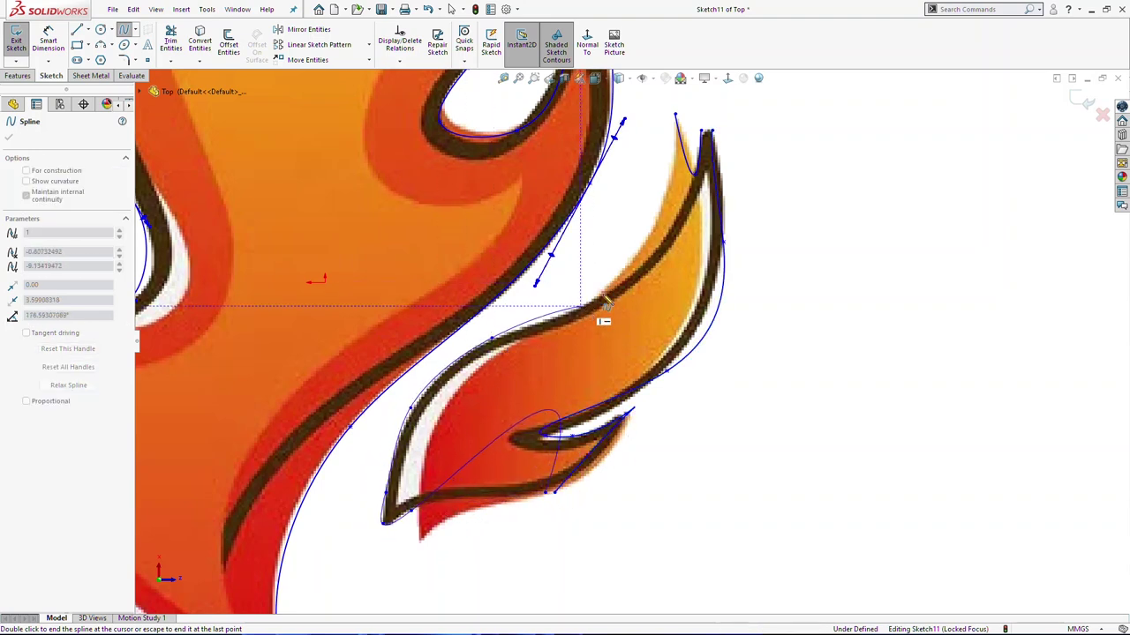
pyautogui.press('Escape')
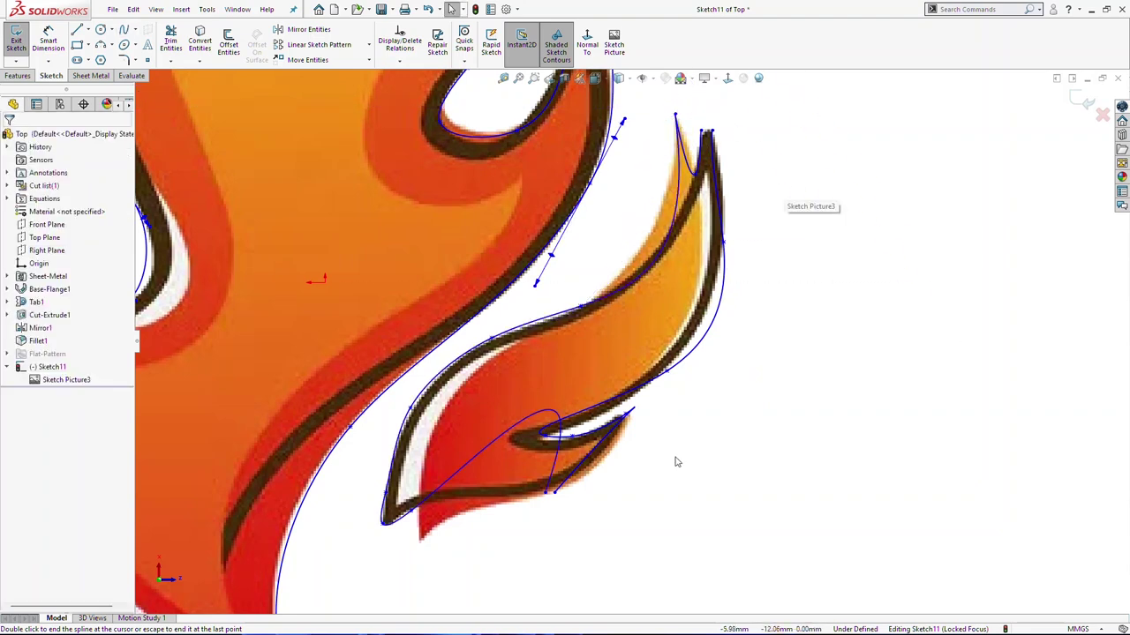
# Adjust the tangent handles at the small flame's top left tip and along its lower edge to follow the picture.
pyautogui.scroll(3, 680, 456)
pyautogui.scroll(-3, 689, 336)
pyautogui.click(670, 307)
pyautogui.moveTo(676, 330); pyautogui.dragTo(661, 315)
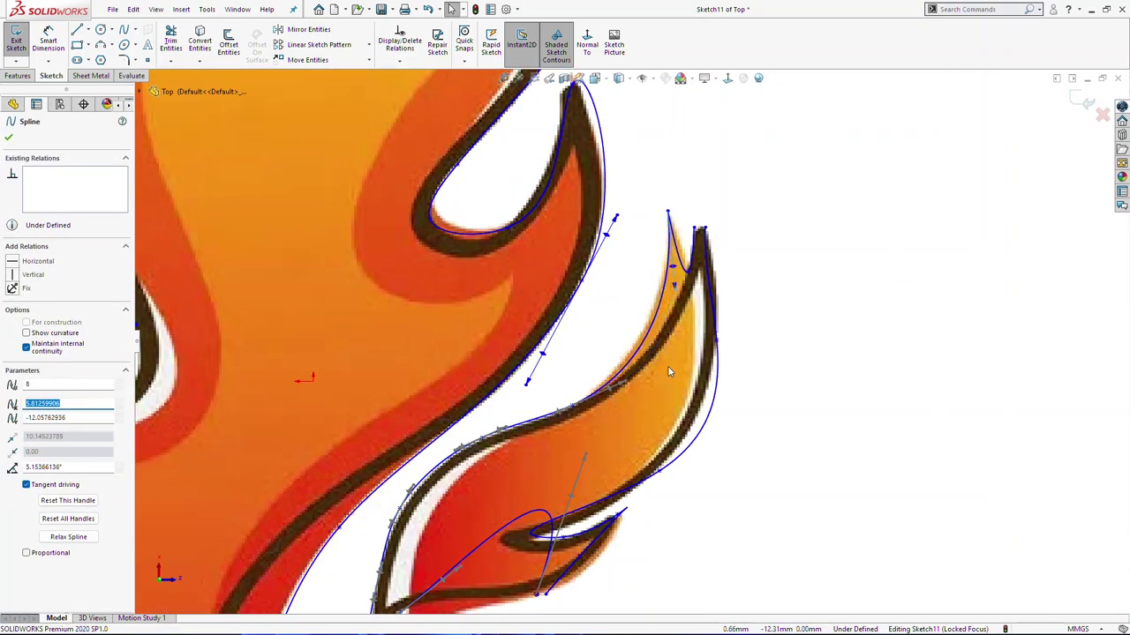
pyautogui.keyDown('ctrl'); pyautogui.moveTo(669, 320); pyautogui.dragTo(635, 227, button='middle'); pyautogui.keyUp('ctrl')
pyautogui.click(499, 422)
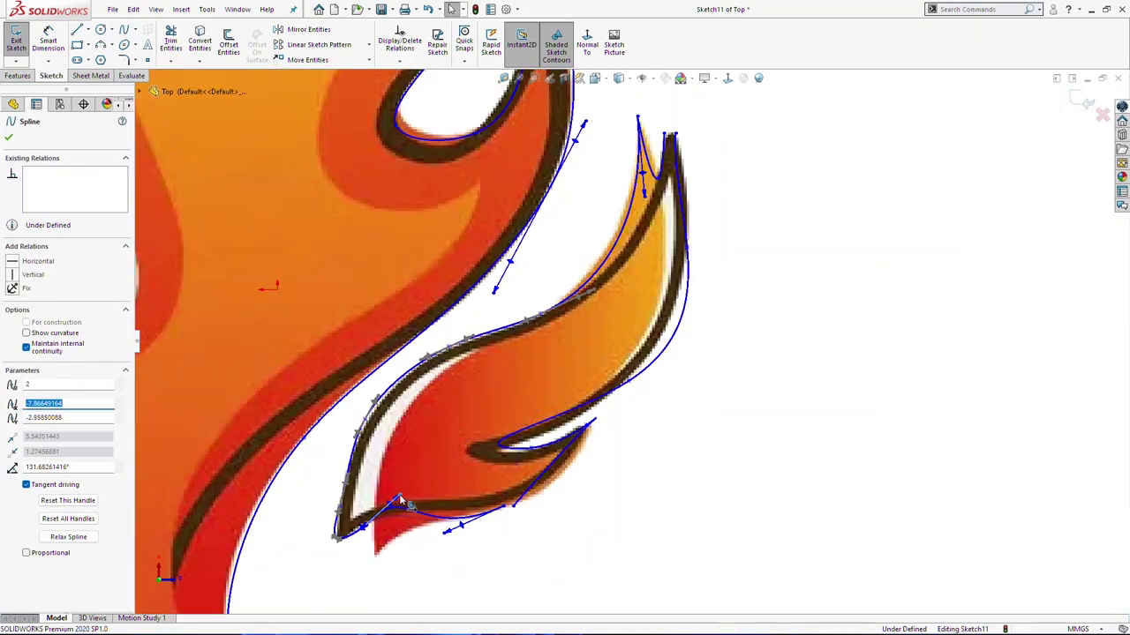
# Join the open spline endpoints at the small flame's dark top tip and tilt the adjoining tangent handle outward.
pyautogui.scroll(-6, 686, 154)
pyautogui.click(520, 263)
pyautogui.moveTo(520, 262); pyautogui.dragTo(523, 257)
pyautogui.click(560, 278)
pyautogui.click(560, 419)
pyautogui.moveTo(561, 409); pyautogui.dragTo(585, 407)
pyautogui.moveTo(560, 278); pyautogui.dragTo(522, 258)
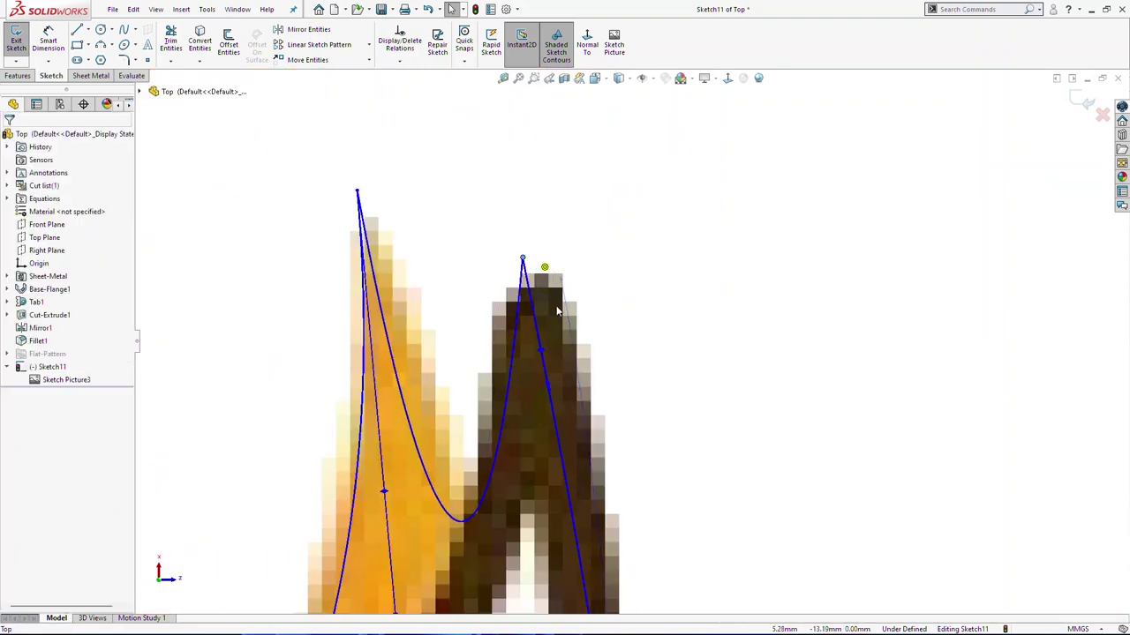
pyautogui.moveTo(552, 395); pyautogui.dragTo(583, 382)
pyautogui.click(626, 461)
# Move the spline point on the small flame's lower right edge so the curve hugs the dark outline.
pyautogui.scroll(8, 625, 461)
pyautogui.scroll(-6, 625, 457)
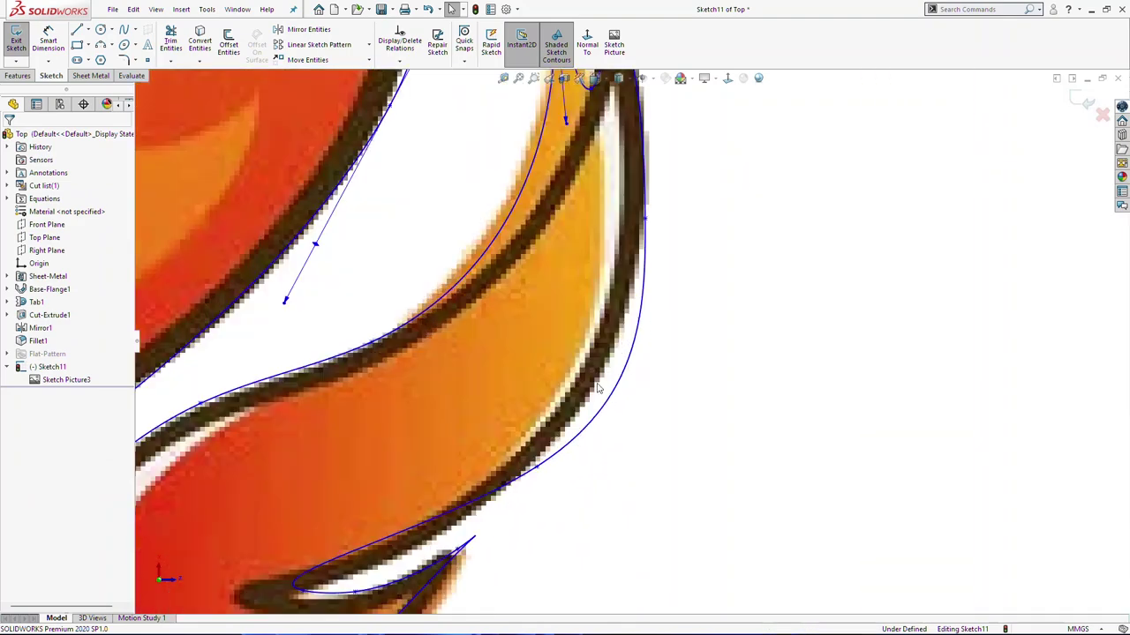
pyautogui.click(607, 437)
pyautogui.moveTo(625, 418); pyautogui.dragTo(550, 443)
pyautogui.scroll(5, 620, 436)
pyautogui.scroll(-3, 633, 352)
pyautogui.click(630, 354)
pyautogui.scroll(8, 606, 451)
pyautogui.scroll(-8, 513, 410)
pyautogui.scroll(8, 512, 410)
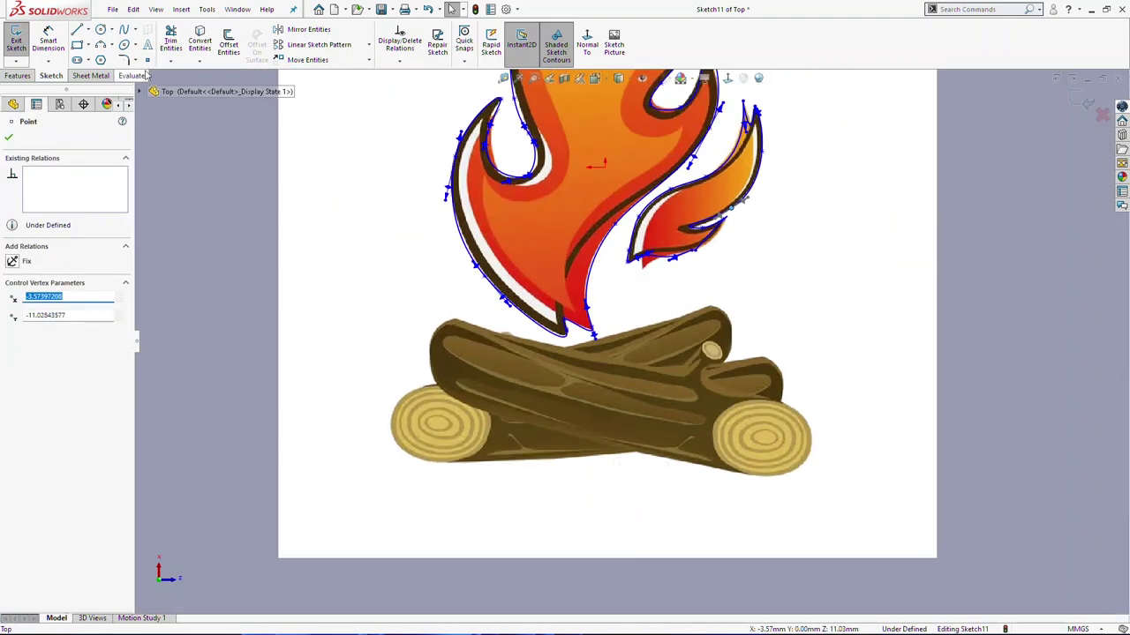
# Trace the outline of the log pile beneath the flames with a closed spline.
pyautogui.click(124, 30)
pyautogui.click(615, 330)
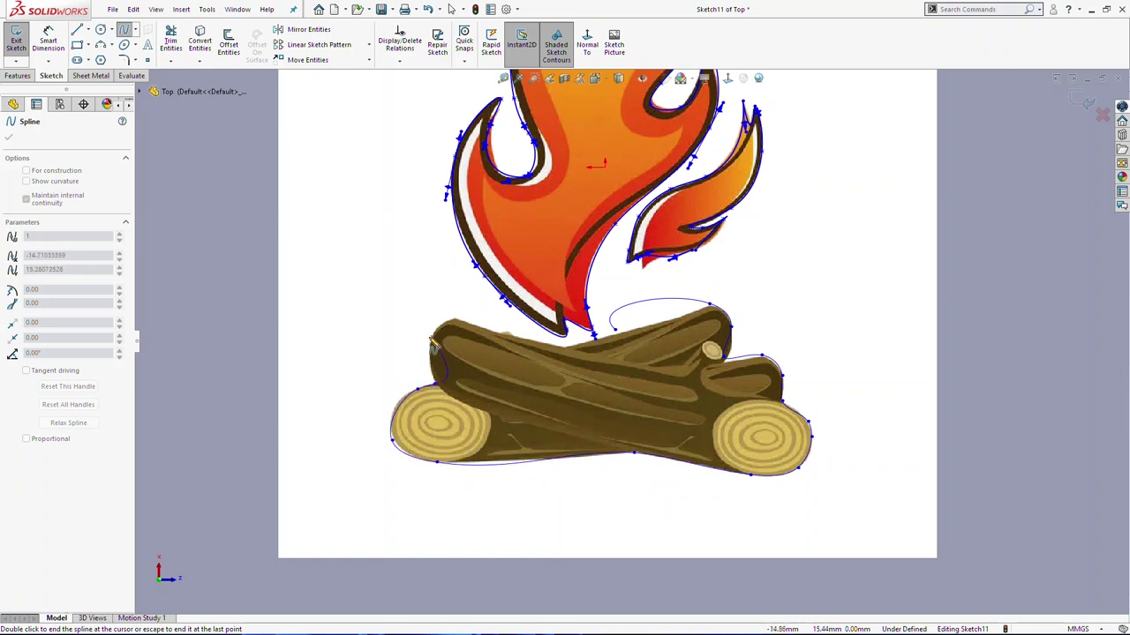
pyautogui.click(615, 330)
pyautogui.scroll(-4, 716, 332)
pyautogui.press('Escape')
# Adjust the spline points and tangent handles along the upper right log to fit its top edge.
pyautogui.moveTo(648, 253); pyautogui.dragTo(632, 283)
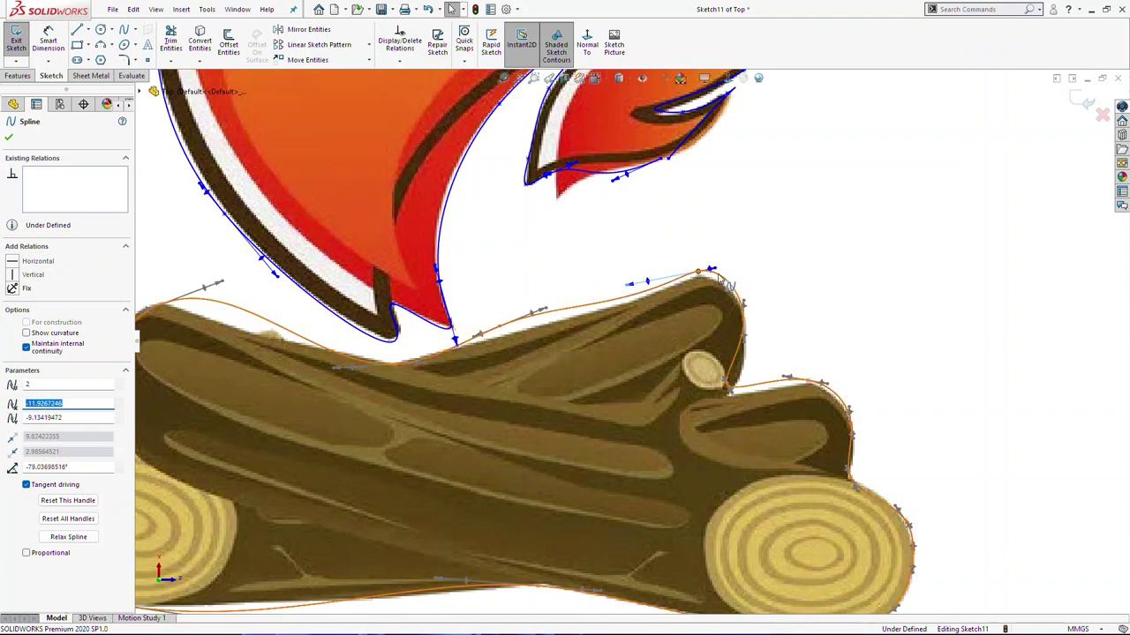
pyautogui.moveTo(744, 304); pyautogui.dragTo(744, 308)
pyautogui.moveTo(699, 272); pyautogui.dragTo(691, 281)
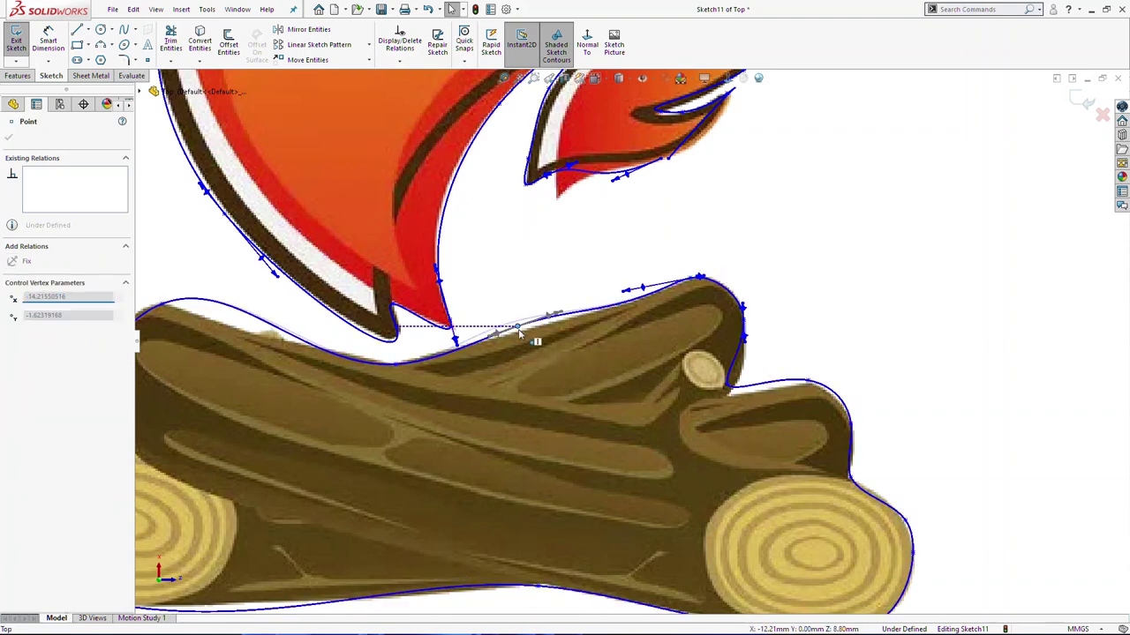
pyautogui.moveTo(499, 326); pyautogui.dragTo(502, 331)
# Level and shorten the tangent handle at the top of the upper left log so the spline follows its edge.
pyautogui.scroll(4, 260, 343)
pyautogui.scroll(-3, 203, 335)
pyautogui.click(636, 319)
pyautogui.scroll(-4, 610, 304)
pyautogui.moveTo(649, 282); pyautogui.dragTo(548, 322)
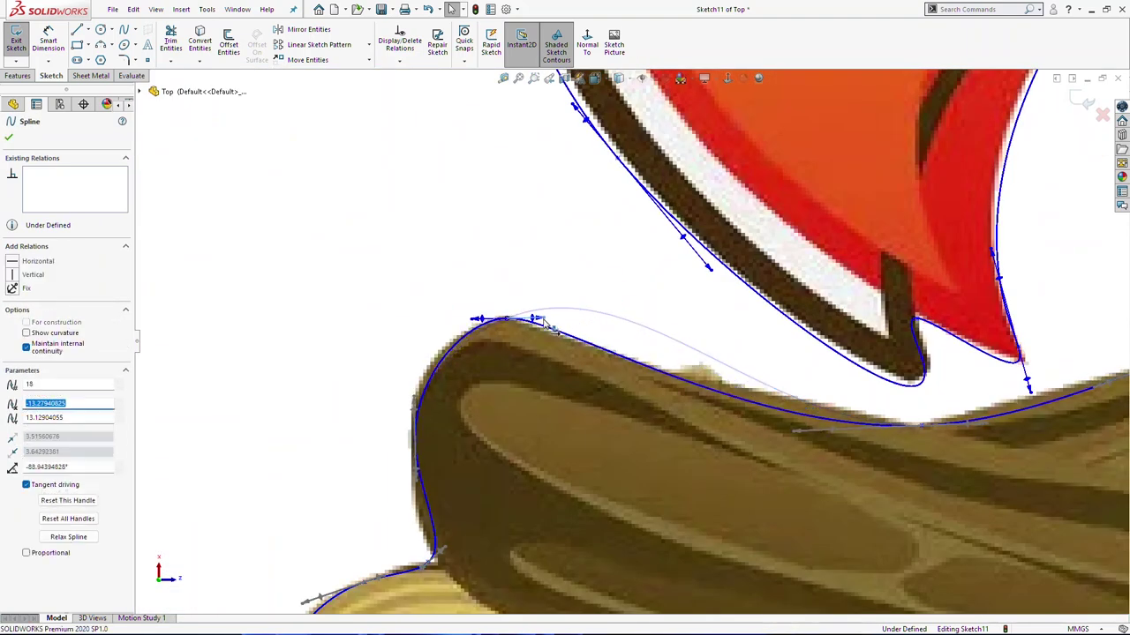
pyautogui.scroll(5, 643, 332)
pyautogui.scroll(-5, 761, 486)
# Close the gap between the spline endpoints on the small flame's bottom edge and adjust the tangent handle there.
pyautogui.scroll(6, 586, 476)
pyautogui.click(654, 252)
pyautogui.scroll(6, 625, 174)
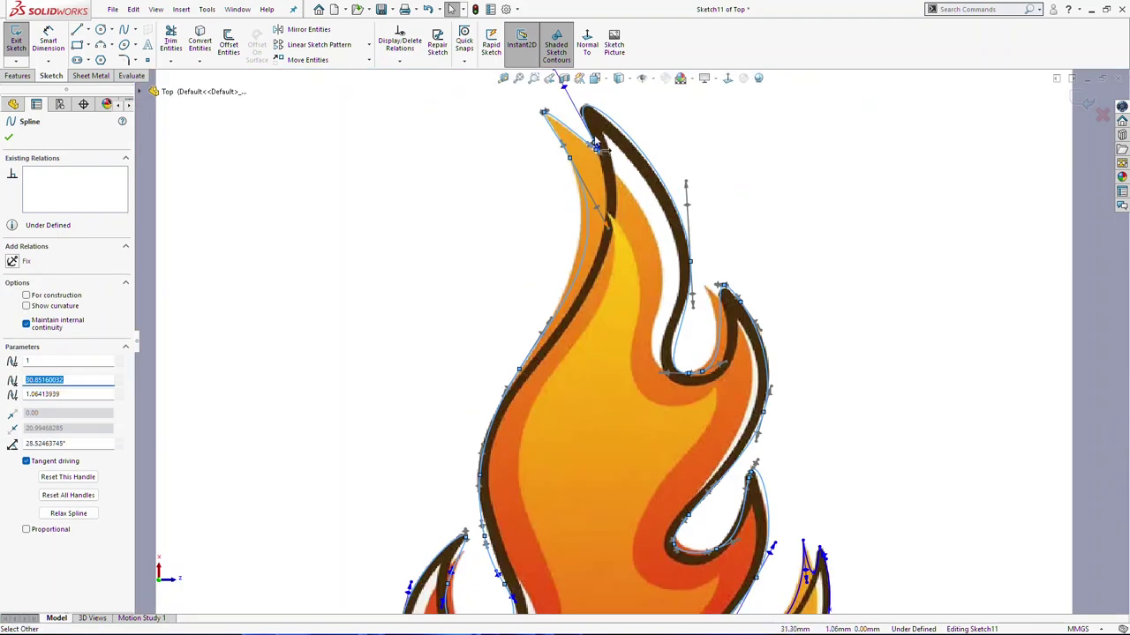
pyautogui.scroll(-5, 687, 473)
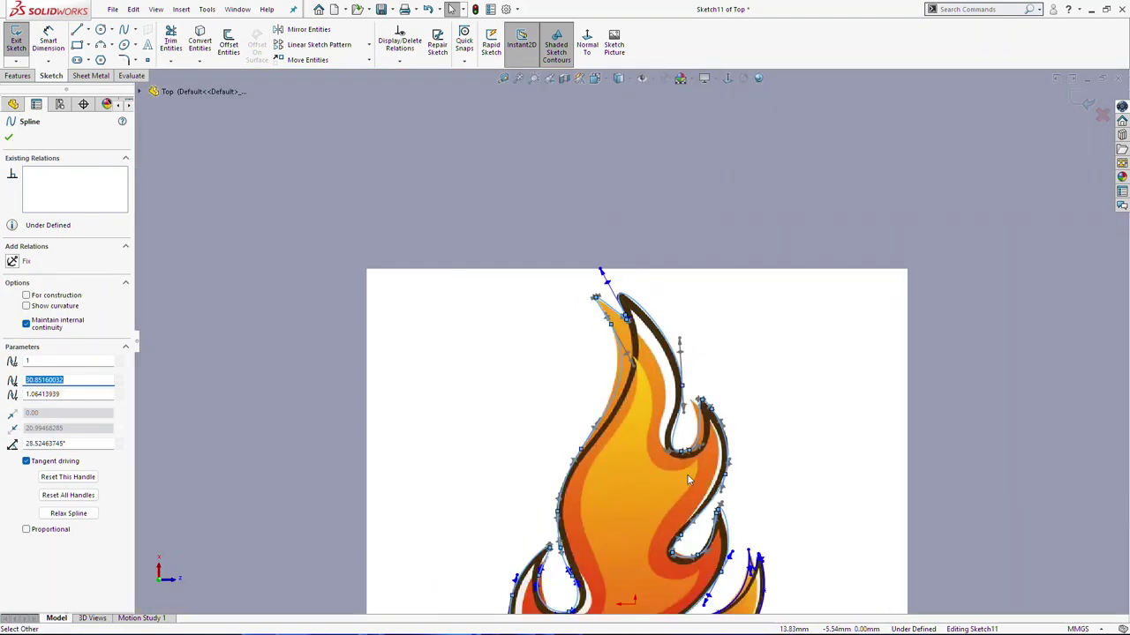
pyautogui.scroll(6, 644, 212)
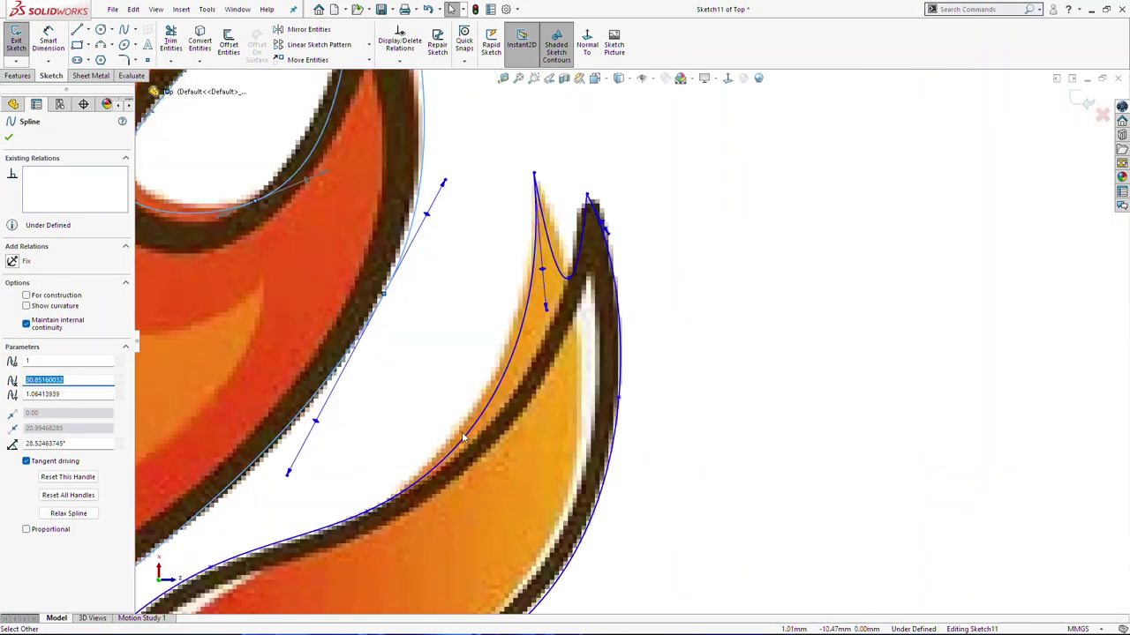
pyautogui.scroll(-5, 450, 419)
pyautogui.scroll(6, 630, 415)
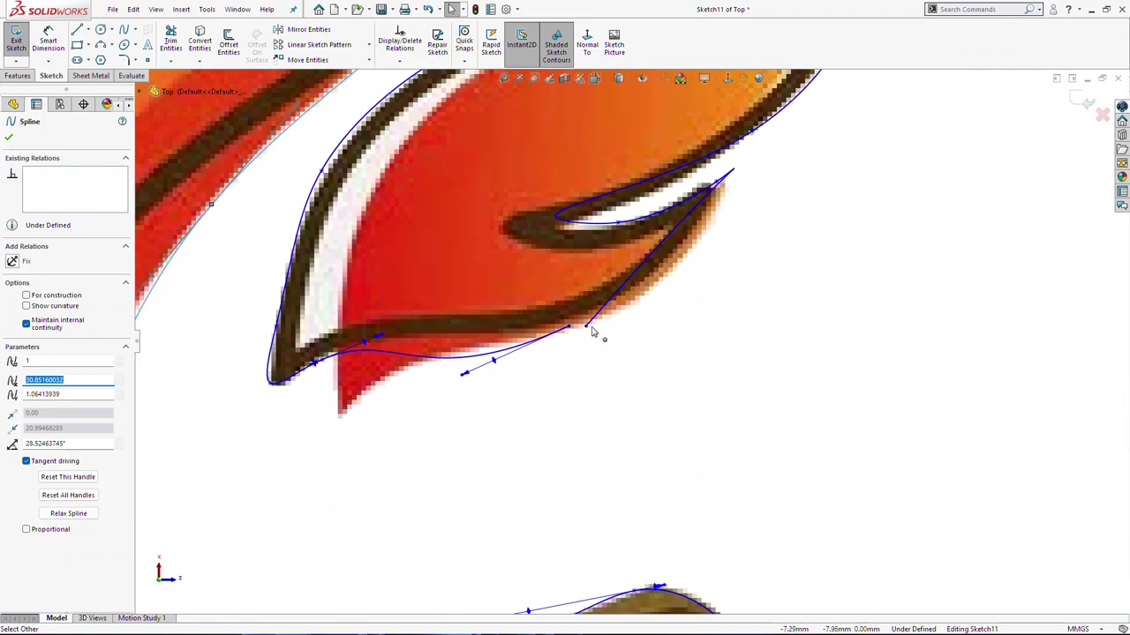
pyautogui.moveTo(586, 328)
pyautogui.mouseDown()
pyautogui.moveTo(618, 316)
pyautogui.moveTo(590, 334)
pyautogui.moveTo(595, 321)
pyautogui.mouseUp()
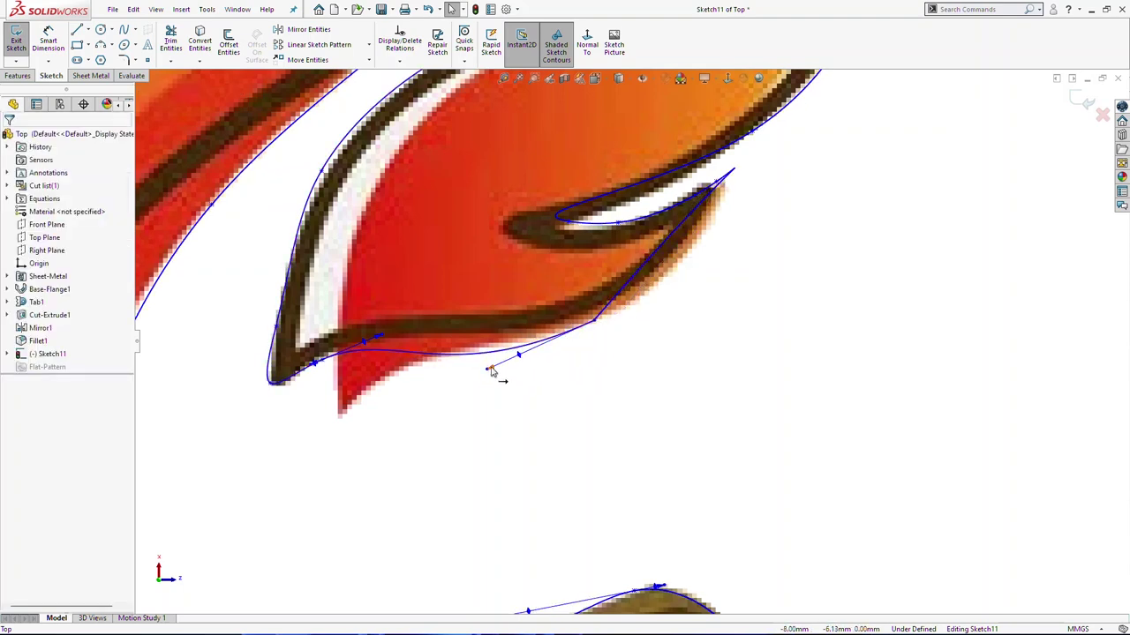
pyautogui.moveTo(488, 371)
pyautogui.mouseDown()
pyautogui.moveTo(517, 379)
pyautogui.moveTo(509, 368)
pyautogui.mouseUp()
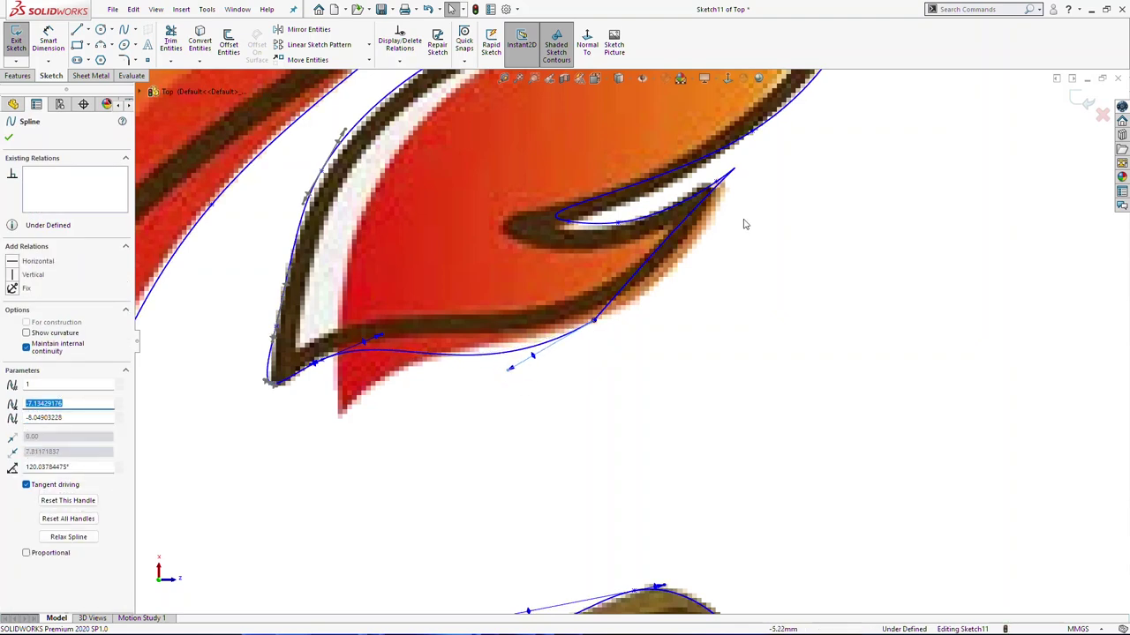
# Reshape the small flame's lower right tip and the curve below it with the spline points and tangent handles.
pyautogui.click(731, 180)
pyautogui.moveTo(749, 164); pyautogui.dragTo(737, 181)
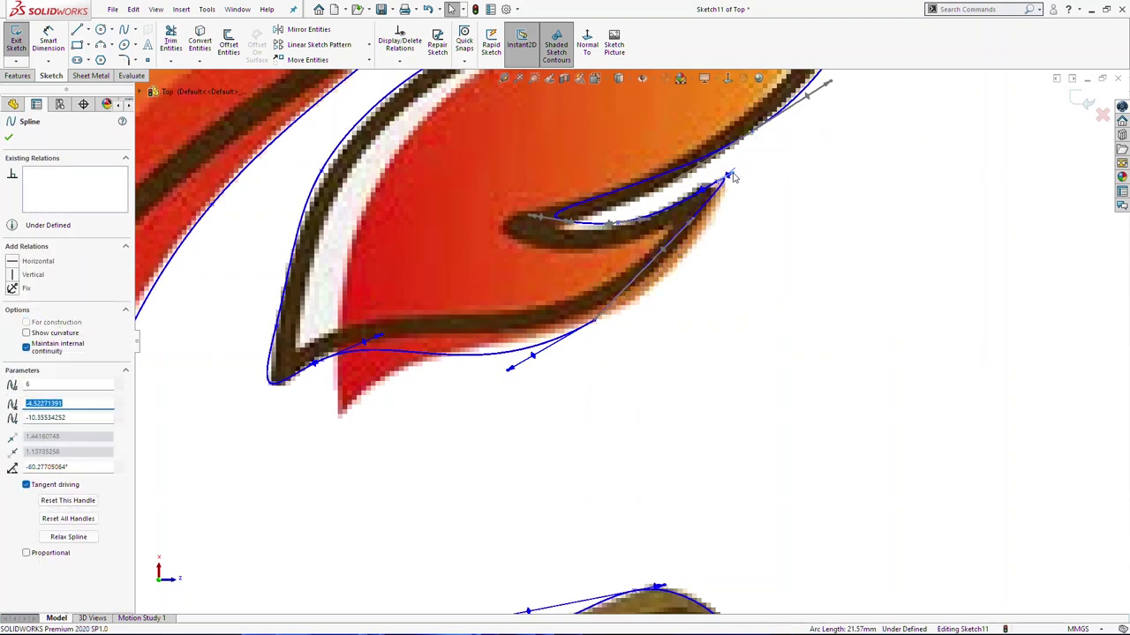
pyautogui.moveTo(736, 182); pyautogui.dragTo(734, 179)
pyautogui.click(704, 235)
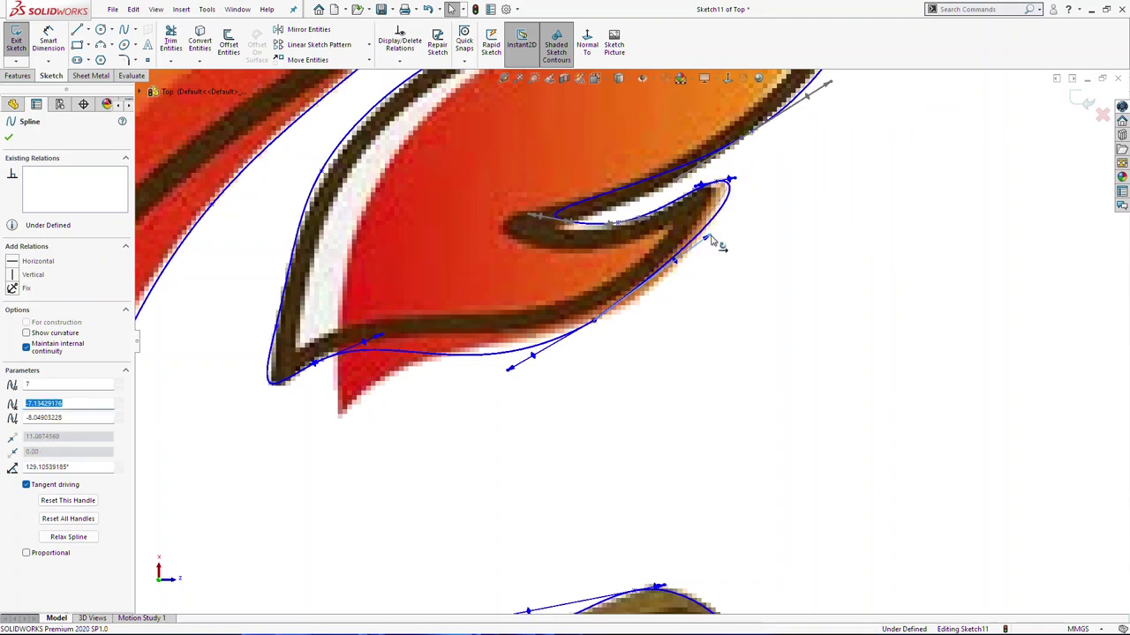
pyautogui.moveTo(697, 255); pyautogui.dragTo(694, 257)
pyautogui.click(653, 376)
# Cut-extrude the campfire sketch into the Top part as a 10 mm blind normal cut and save the part.
pyautogui.scroll(10, 650, 378)
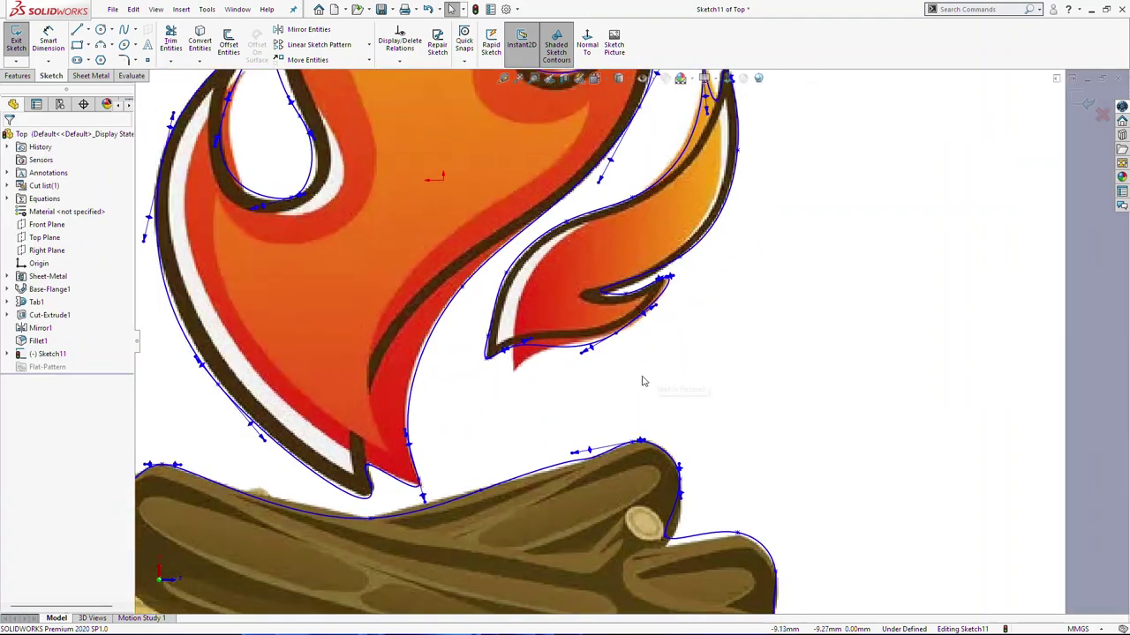
pyautogui.scroll(-4, 542, 486)
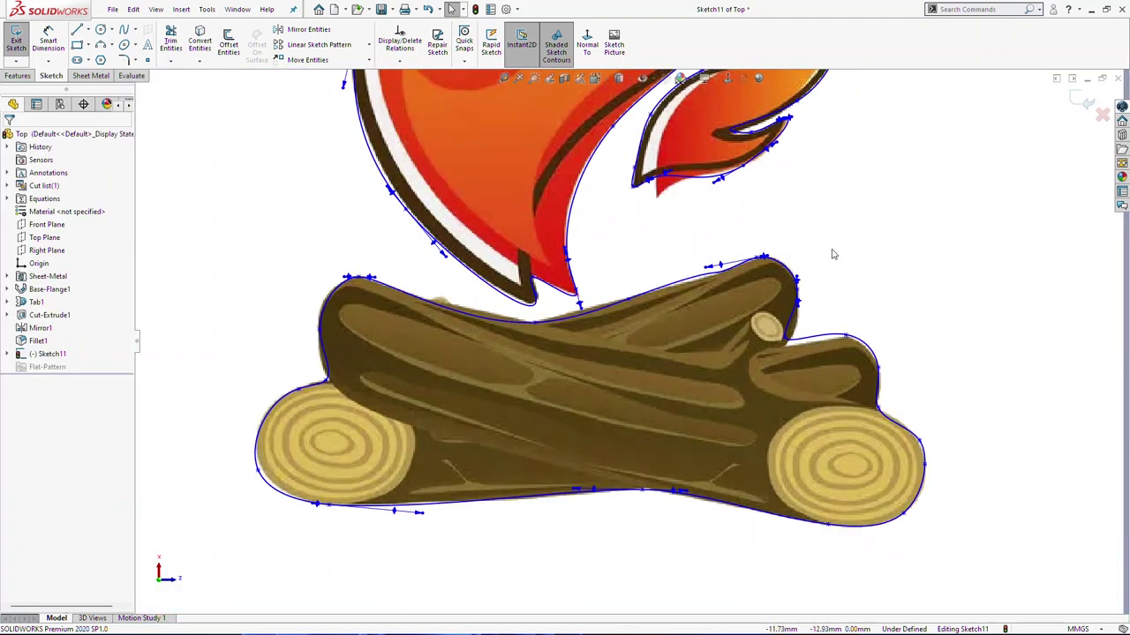
pyautogui.scroll(5, 609, 548)
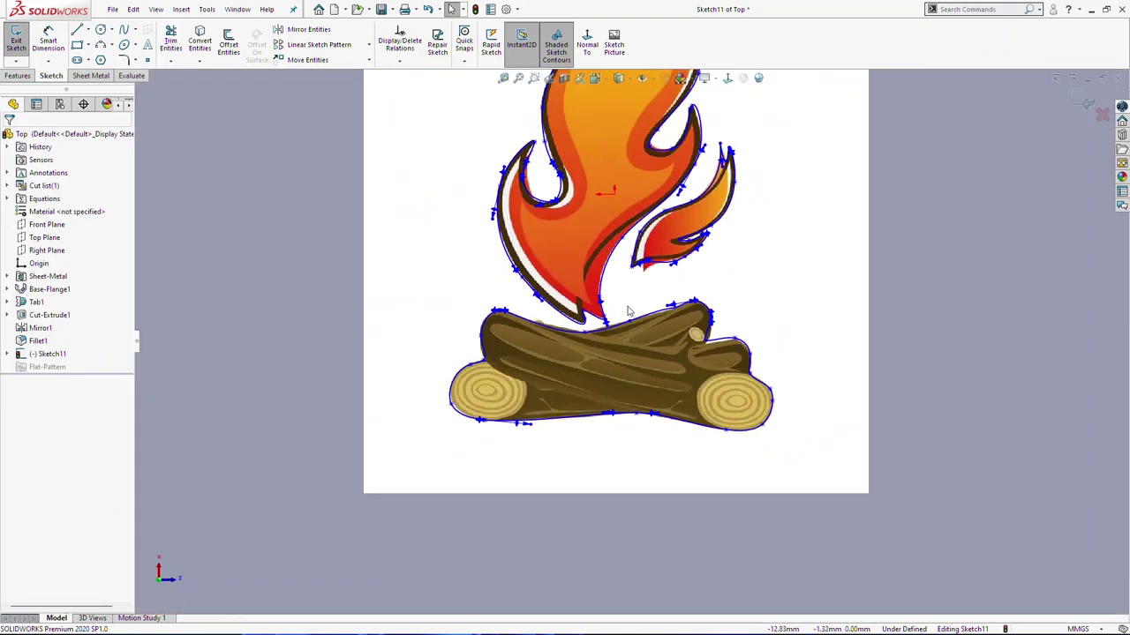
pyautogui.scroll(-1, 644, 234)
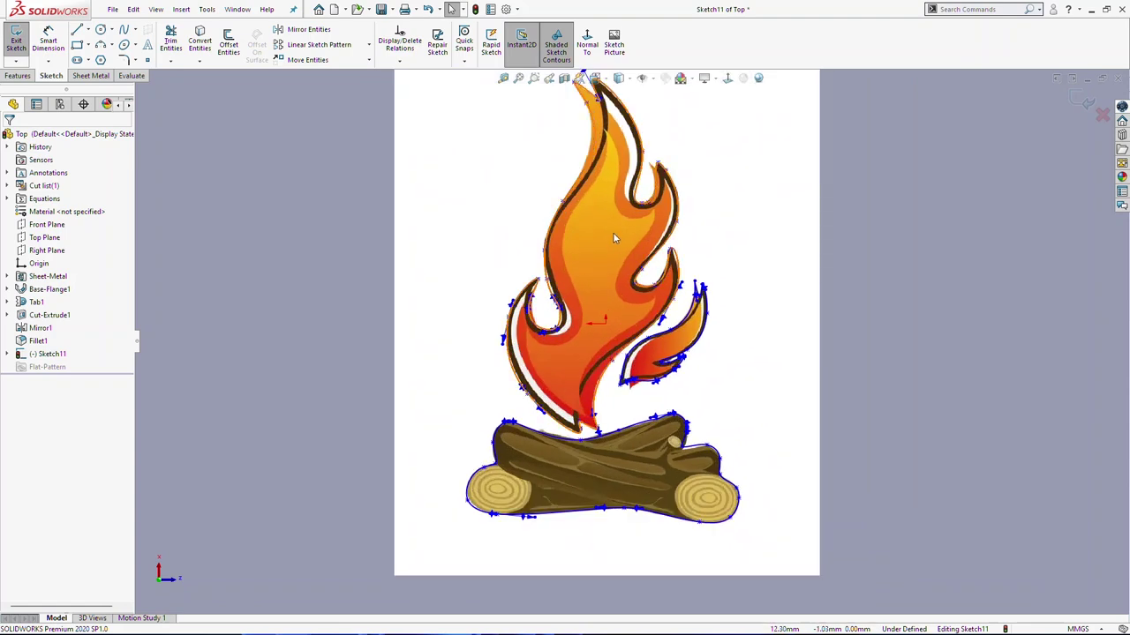
pyautogui.click(17, 76)
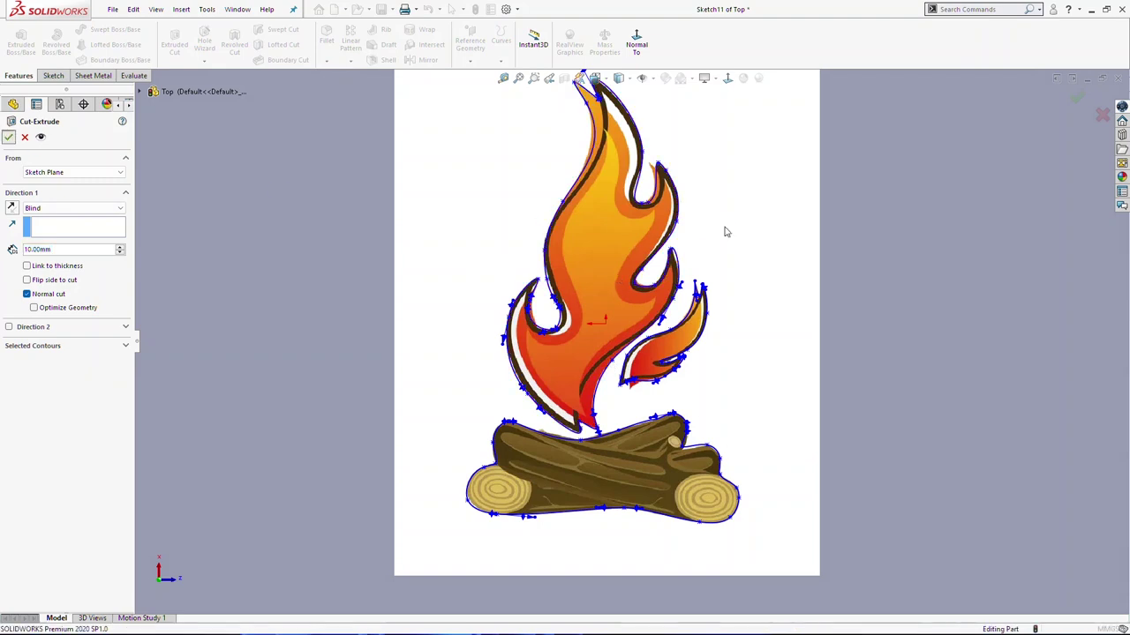
pyautogui.press('Return')
pyautogui.scroll(-4, 654, 371)
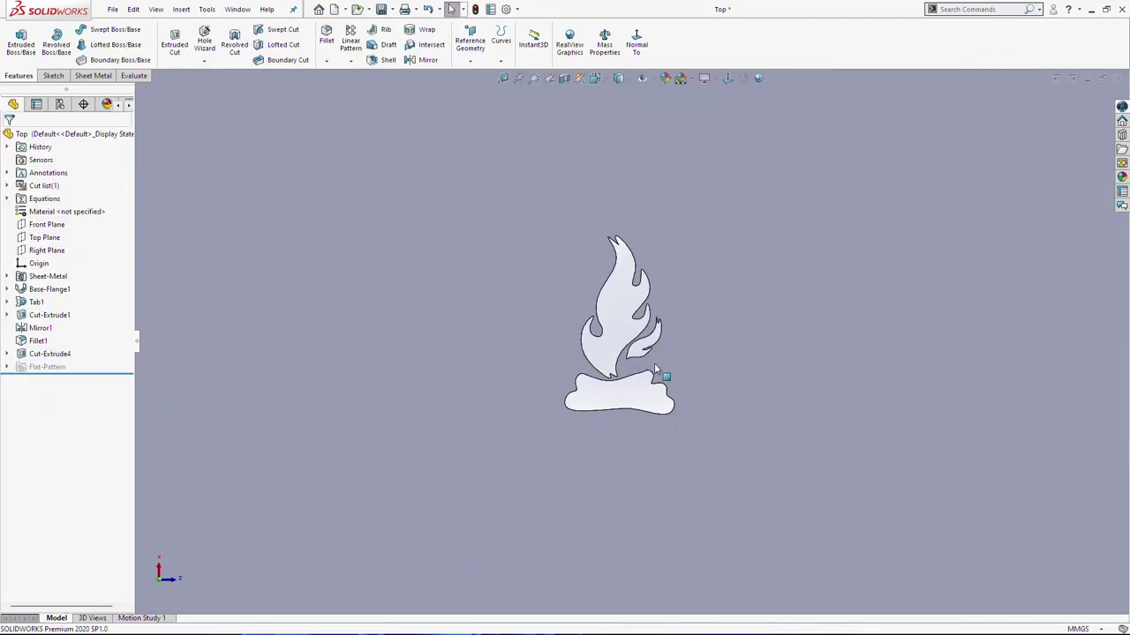
pyautogui.scroll(-3, 641, 276)
pyautogui.scroll(9, 701, 481)
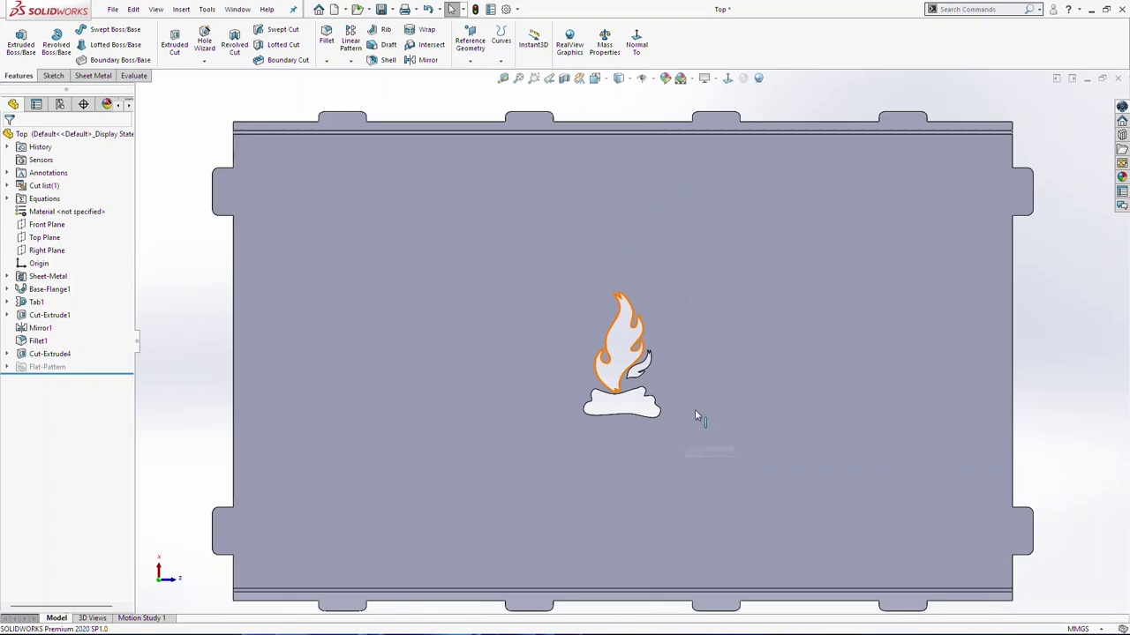
pyautogui.scroll(-3, 675, 362)
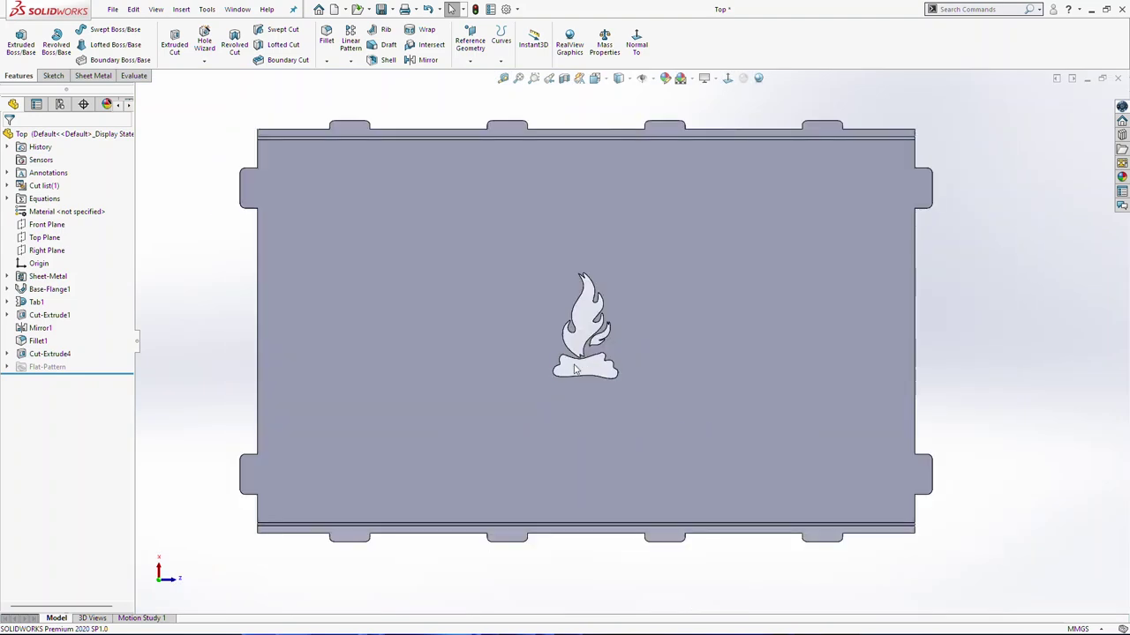
pyautogui.scroll(-3, 569, 388)
pyautogui.scroll(3, 558, 371)
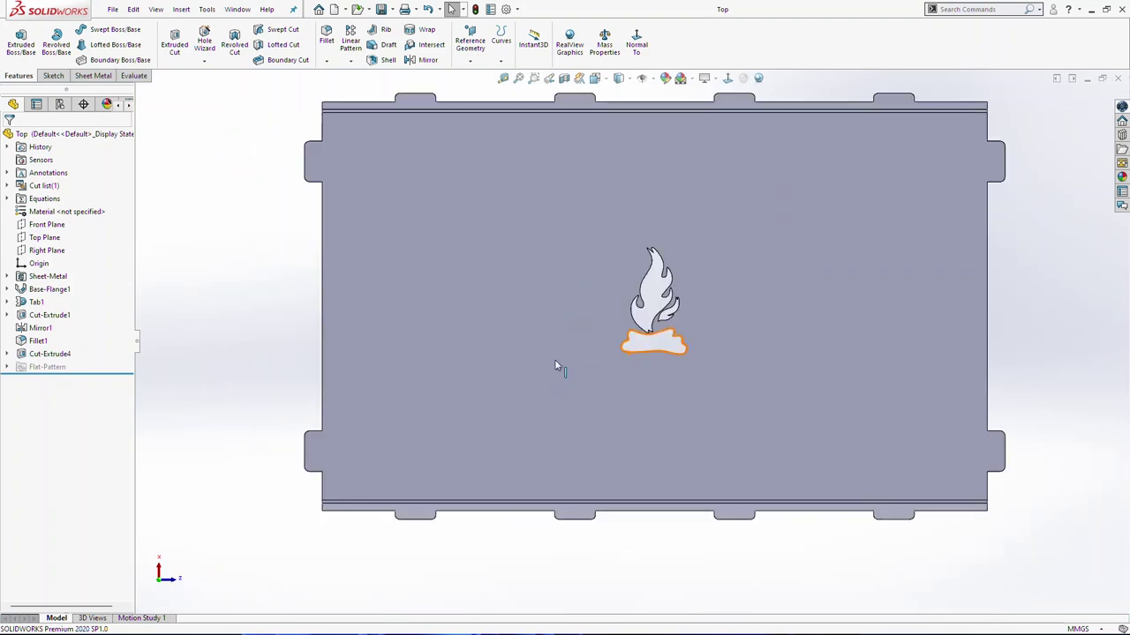
# Start a sketch on the Top part's large face and draw a horizontal straight slot about 8.6 mm wide near its lower left corner.
pyautogui.click(624, 413)
pyautogui.press('Escape')
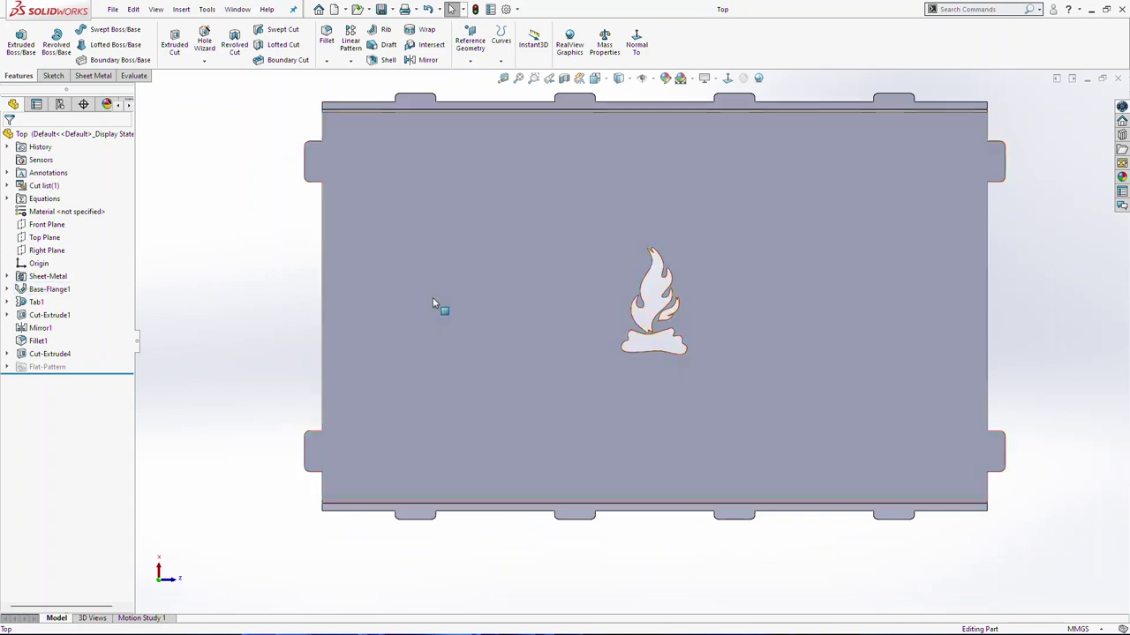
pyautogui.click(495, 290)
pyautogui.click(51, 75)
pyautogui.click(18, 40)
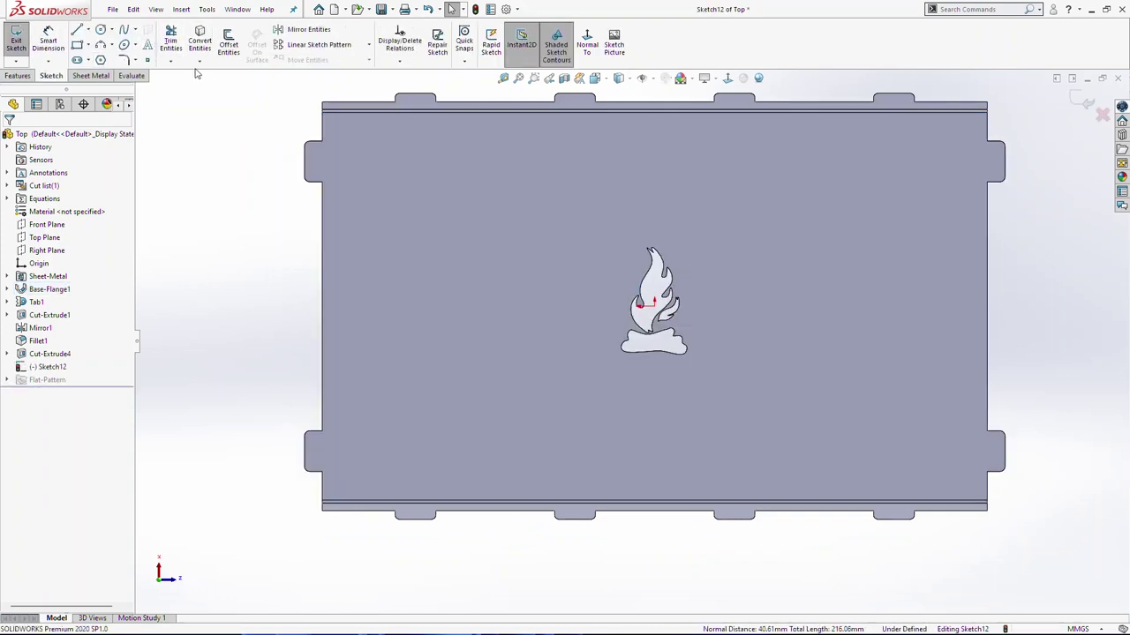
pyautogui.press('s')
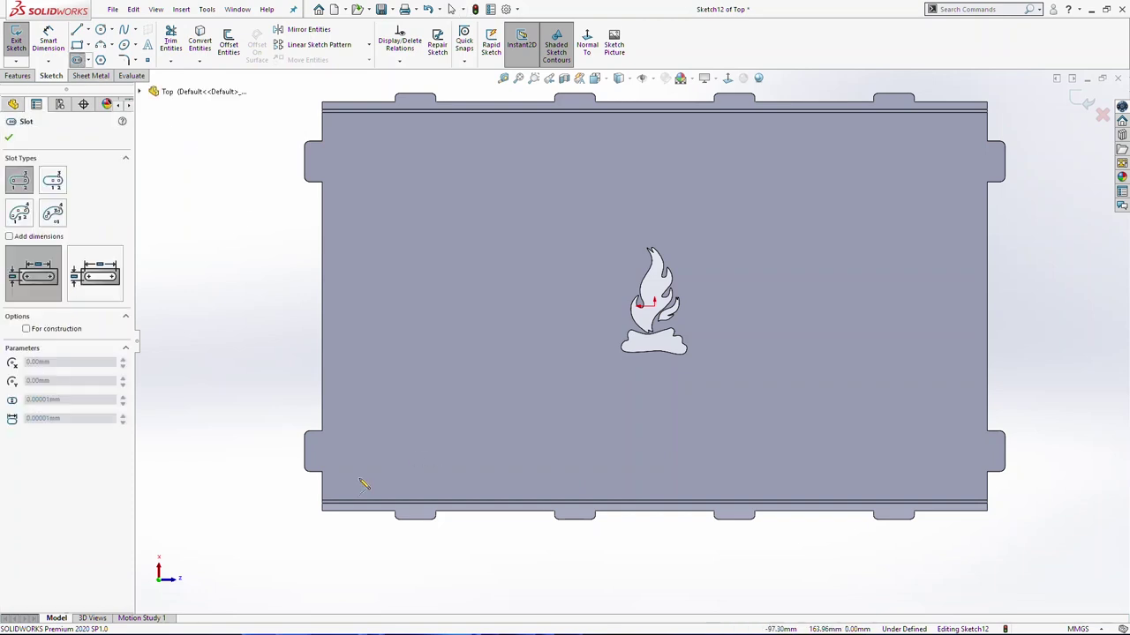
pyautogui.click(481, 479)
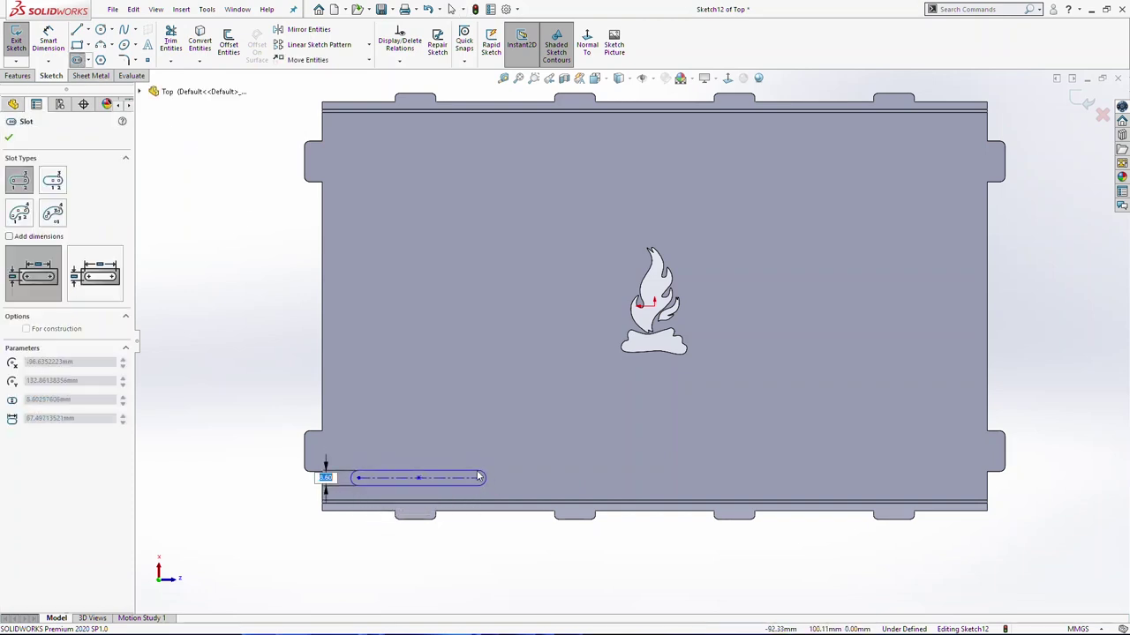
pyautogui.click(478, 478)
pyautogui.press('Escape')
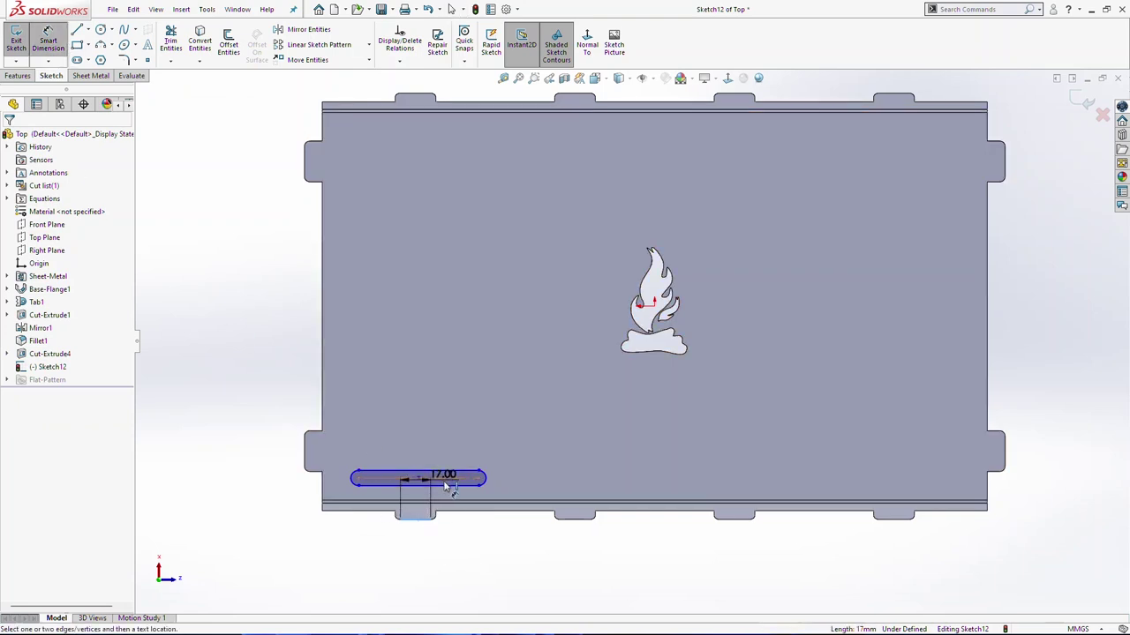
# Dimension the slot's centre to the outer edge of the lower tab and set the distance to 40 mm.
pyautogui.click(272, 486)
pyautogui.write('40')
pyautogui.press('Return')
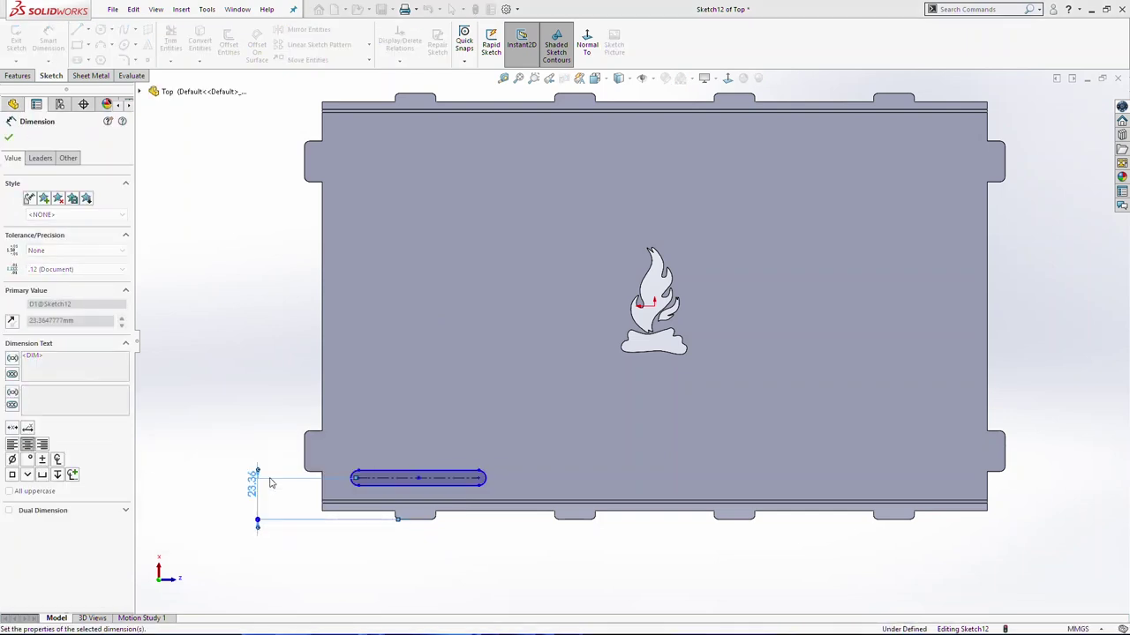
pyautogui.press('Escape')
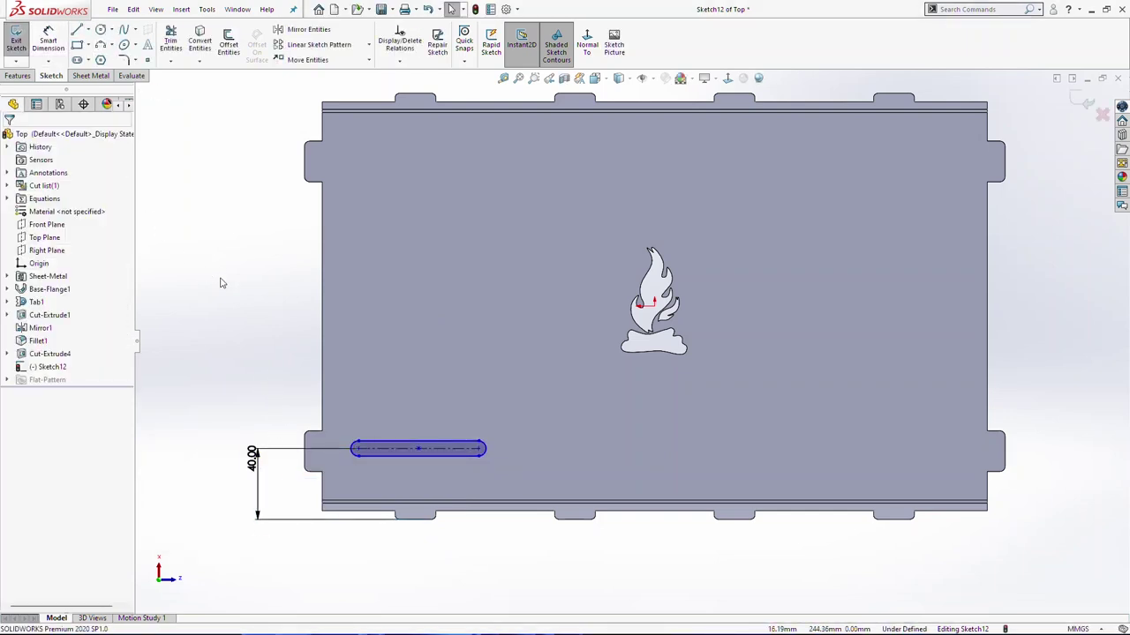
# Set the slot's end radius to 2.5 mm and its centre-to-centre length to 25 mm.
pyautogui.press('d')
pyautogui.click(529, 441)
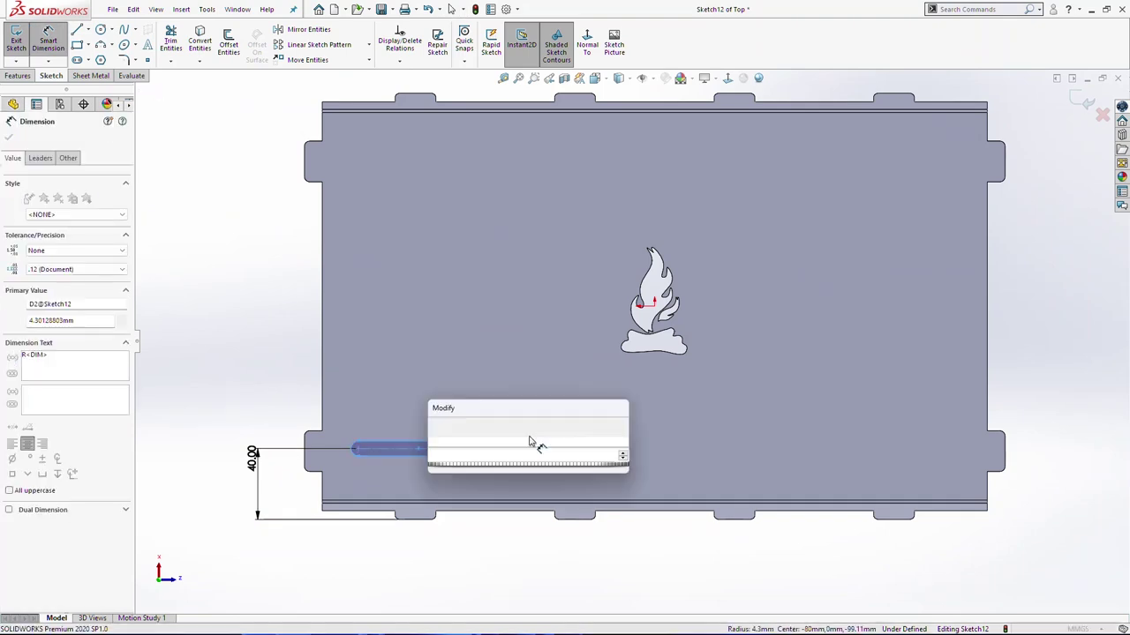
pyautogui.write('2.5')
pyautogui.press('Return')
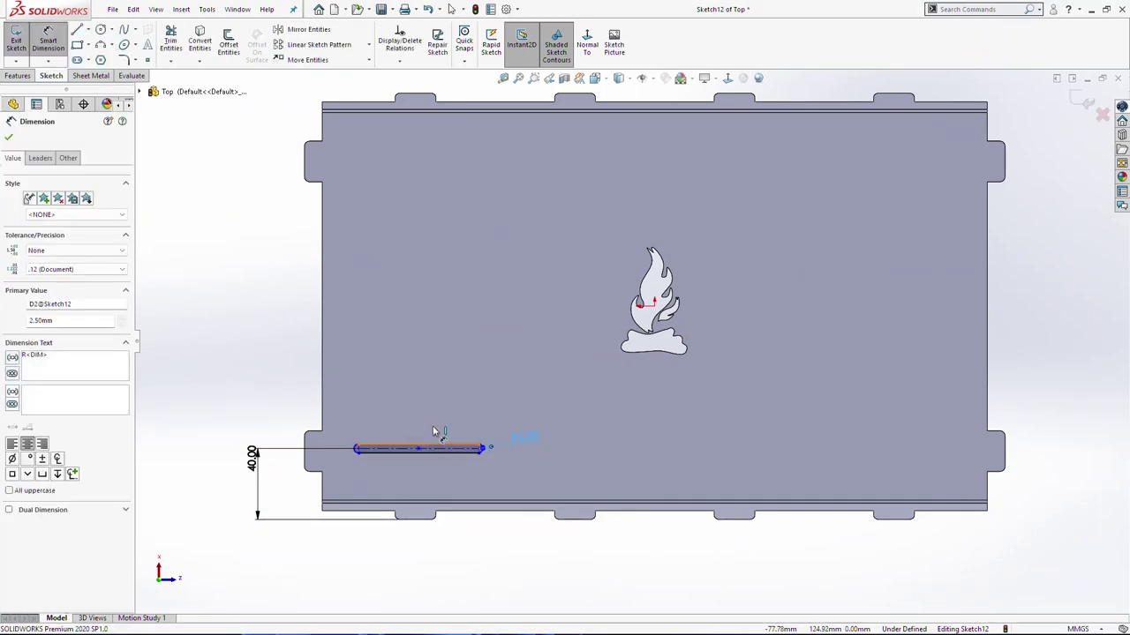
pyautogui.click(434, 432)
pyautogui.click(436, 427)
pyautogui.write('25')
pyautogui.press('Return')
pyautogui.press('Escape')
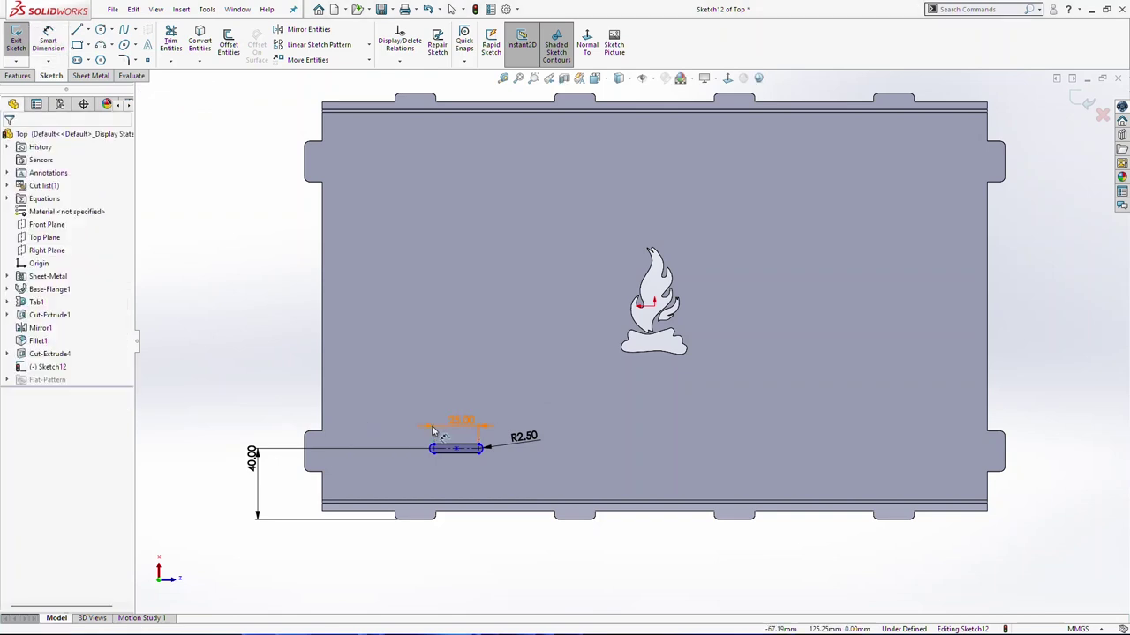
# Move the slot toward the plate's left edge and dimension its centre 34.50 mm from that edge.
pyautogui.moveTo(434, 449); pyautogui.dragTo(358, 449)
pyautogui.press('Escape')
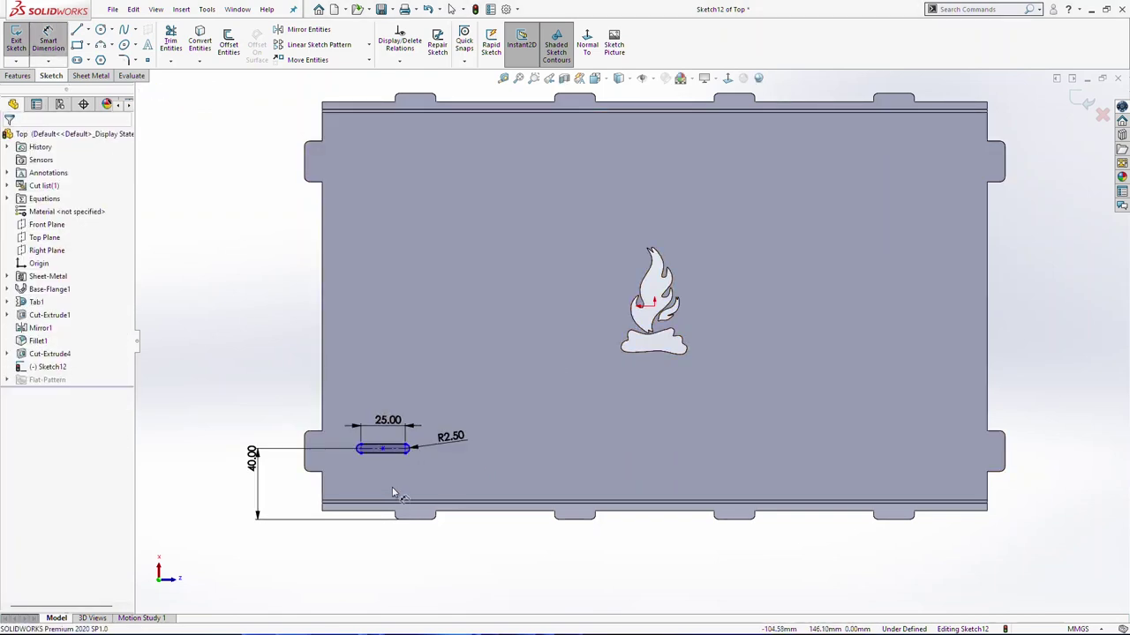
pyautogui.click(383, 451)
pyautogui.click(323, 397)
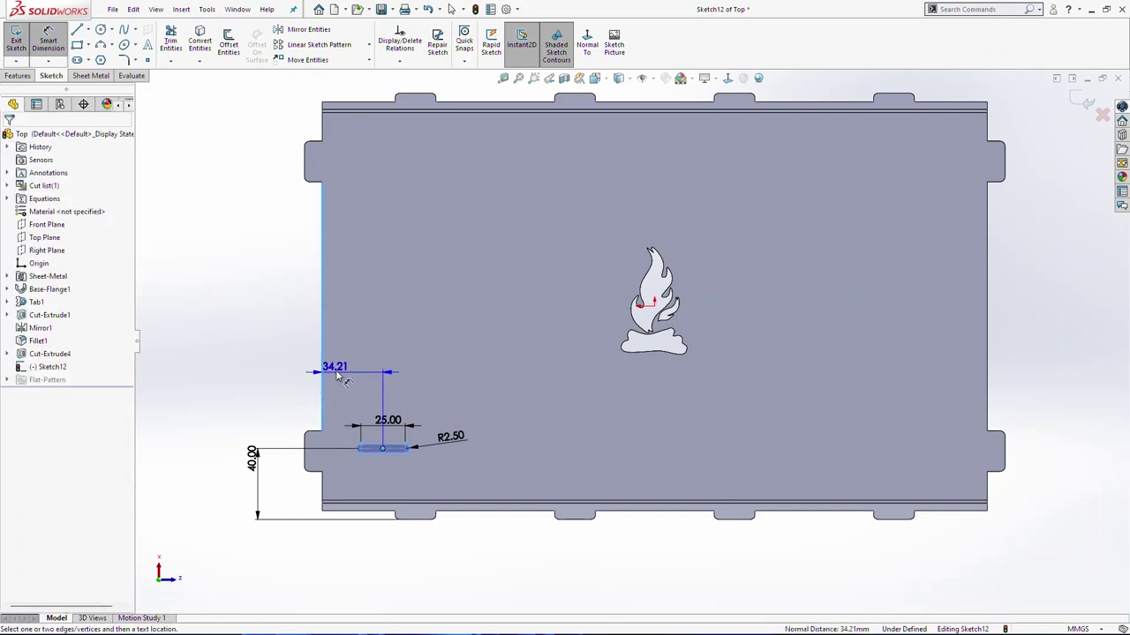
pyautogui.click(336, 375)
pyautogui.press('Return')
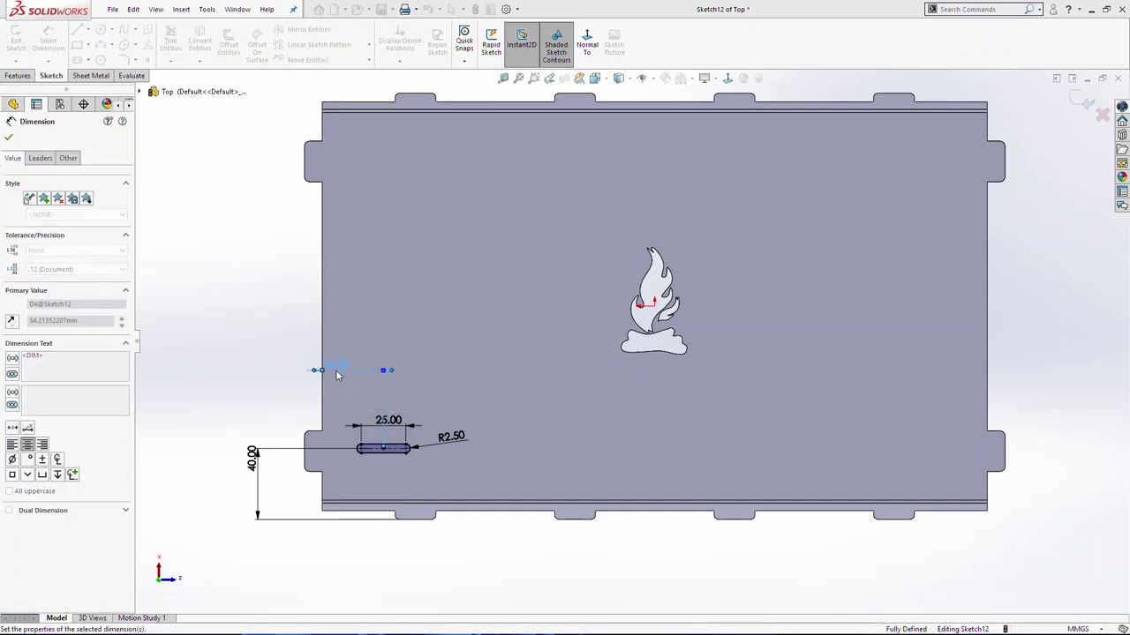
pyautogui.press('Escape')
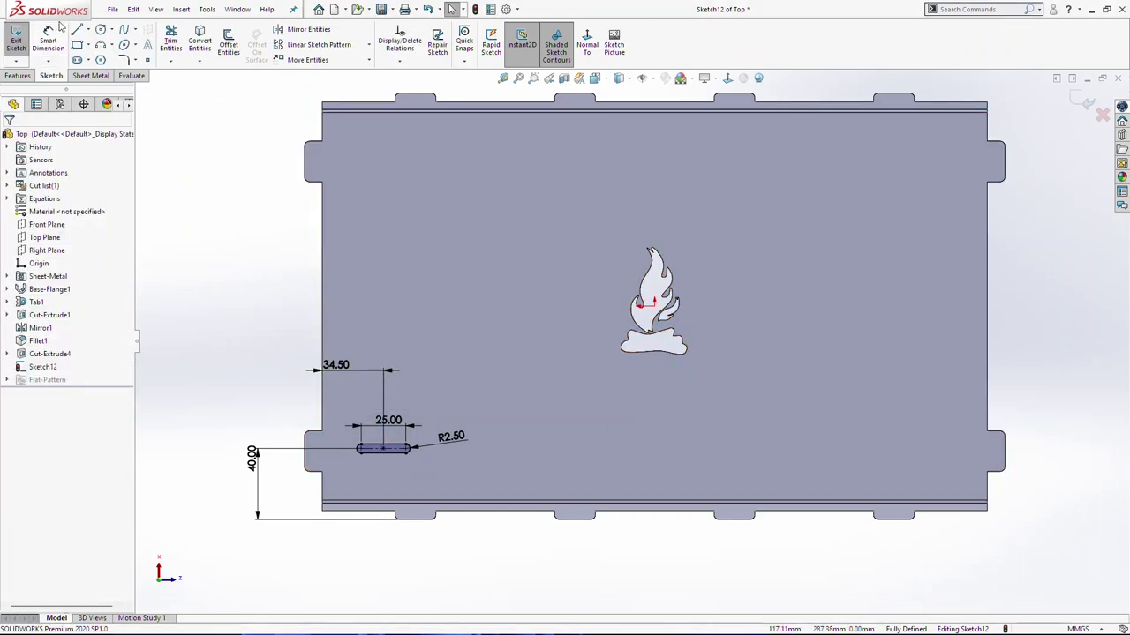
# Draw a vertical centerline down from the origin, mirror the 25 mm slot across it, and shorten the centerline to end inside the campfire cutout.
pyautogui.click(89, 29)
pyautogui.click(108, 57)
pyautogui.click(654, 302)
pyautogui.doubleClick(655, 473)
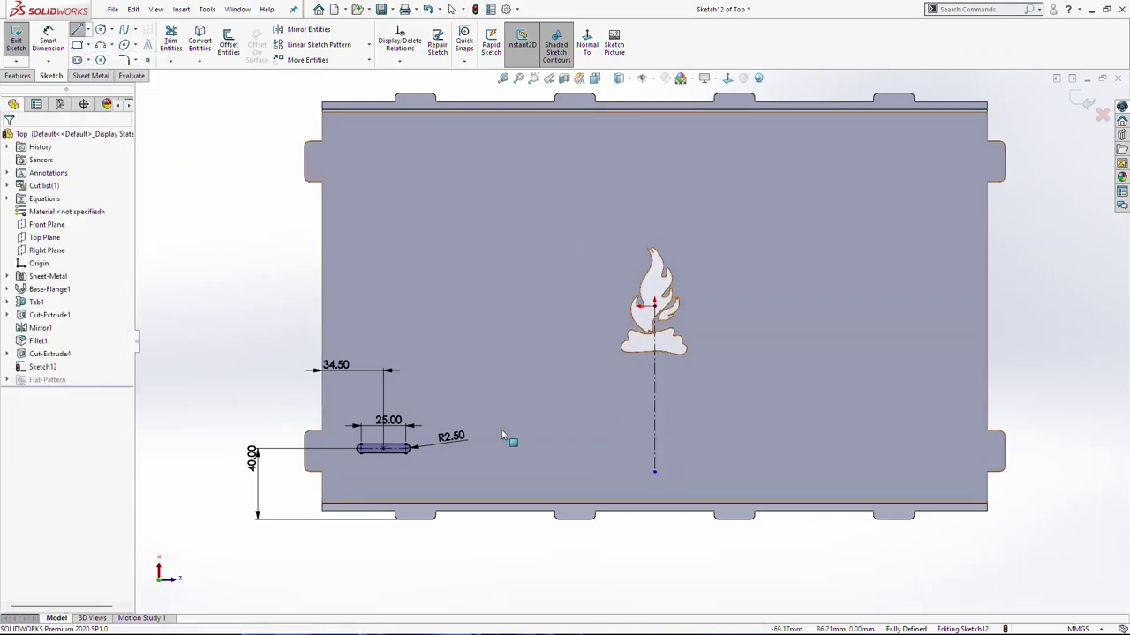
pyautogui.moveTo(265, 250); pyautogui.dragTo(795, 503)
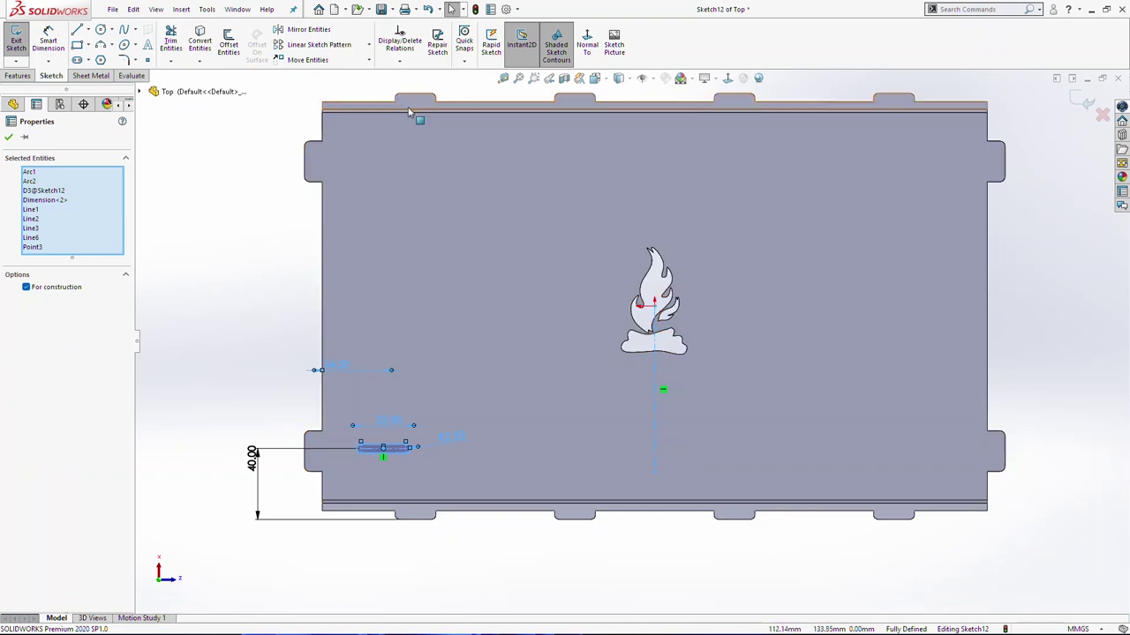
pyautogui.click(291, 30)
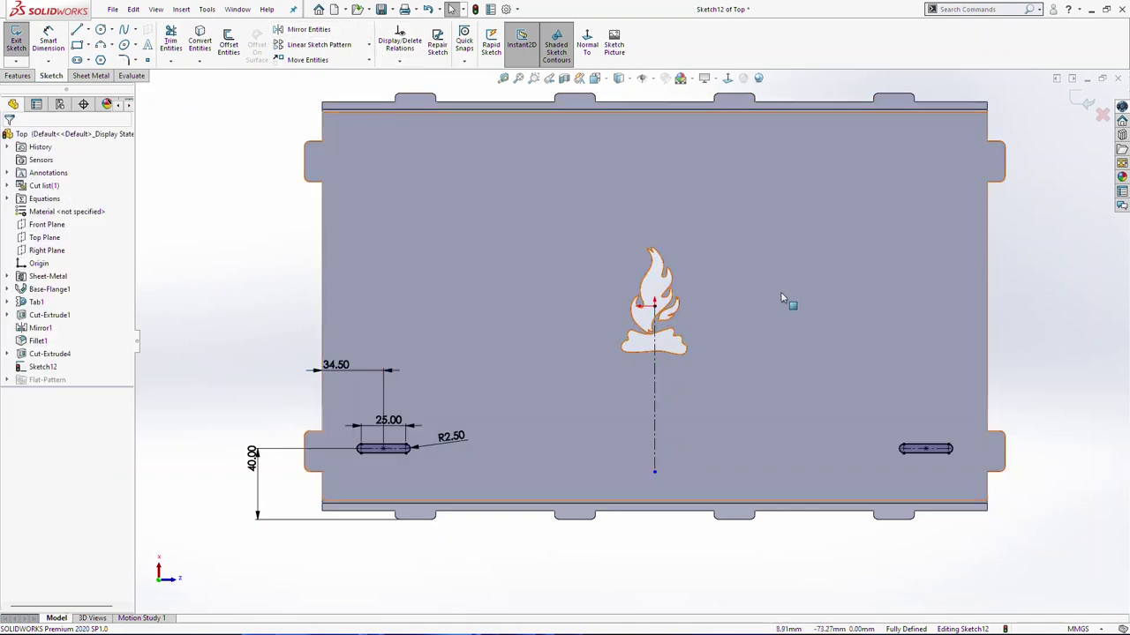
pyautogui.moveTo(655, 474); pyautogui.dragTo(654, 326)
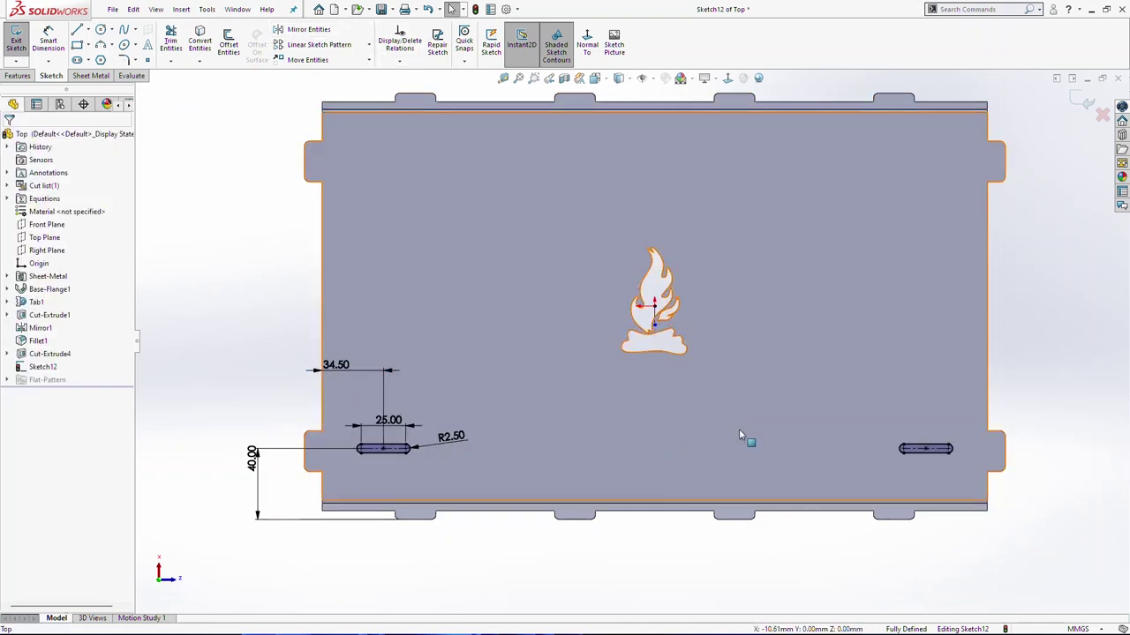
# Sketch a second straight slot about 55 mm long beside the lower left slot, in line with its centre.
pyautogui.click(78, 61)
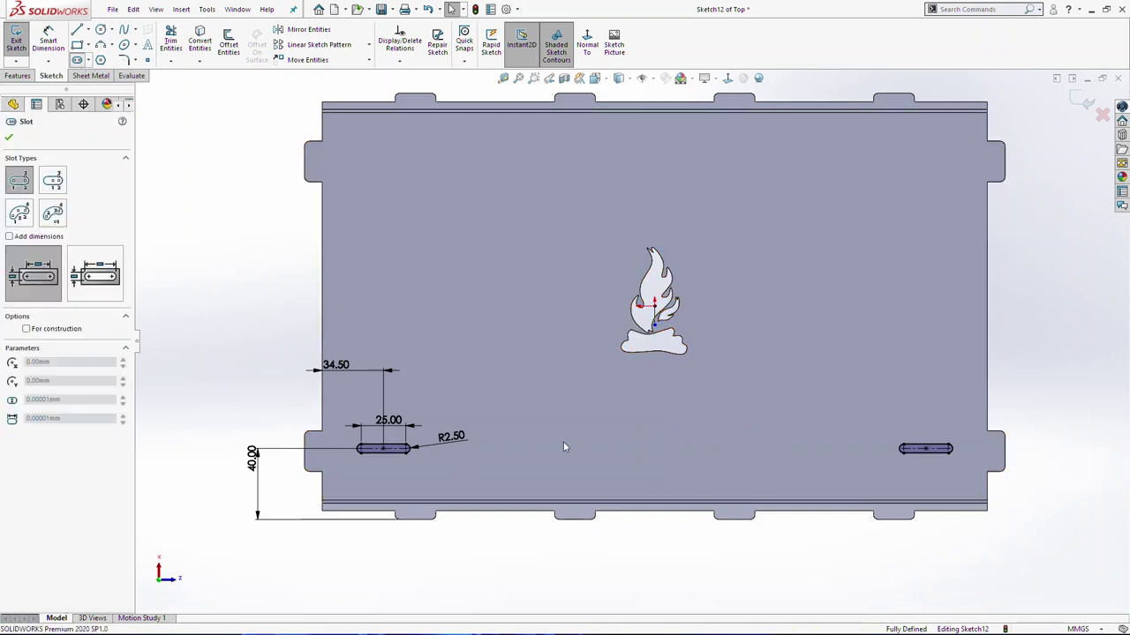
pyautogui.click(451, 449)
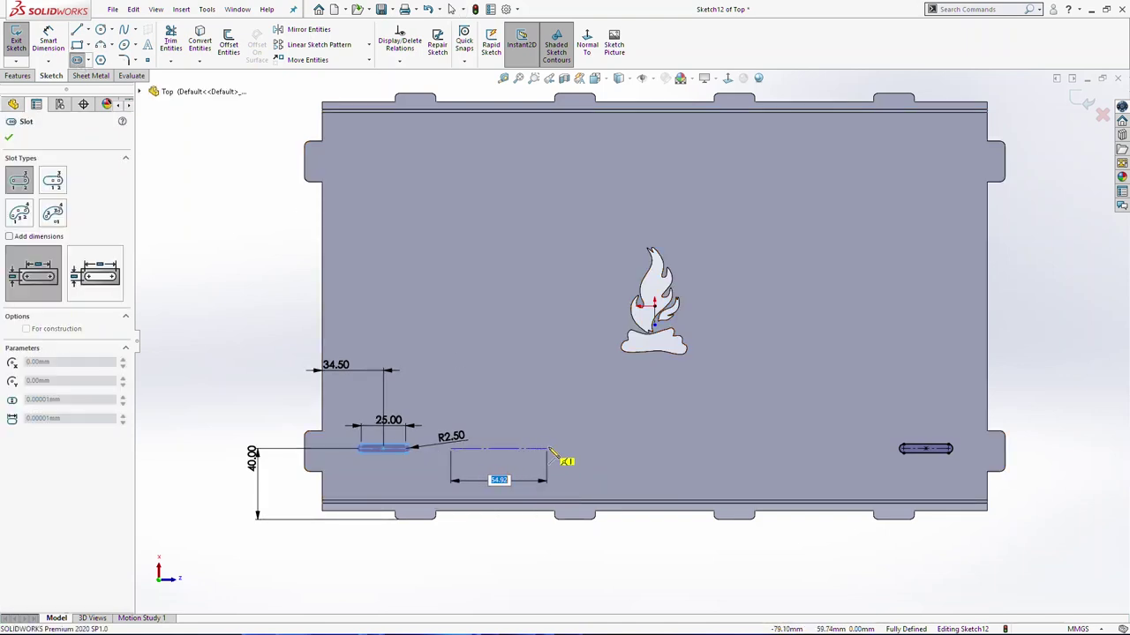
pyautogui.click(549, 450)
pyautogui.click(554, 458)
pyautogui.press('Escape')
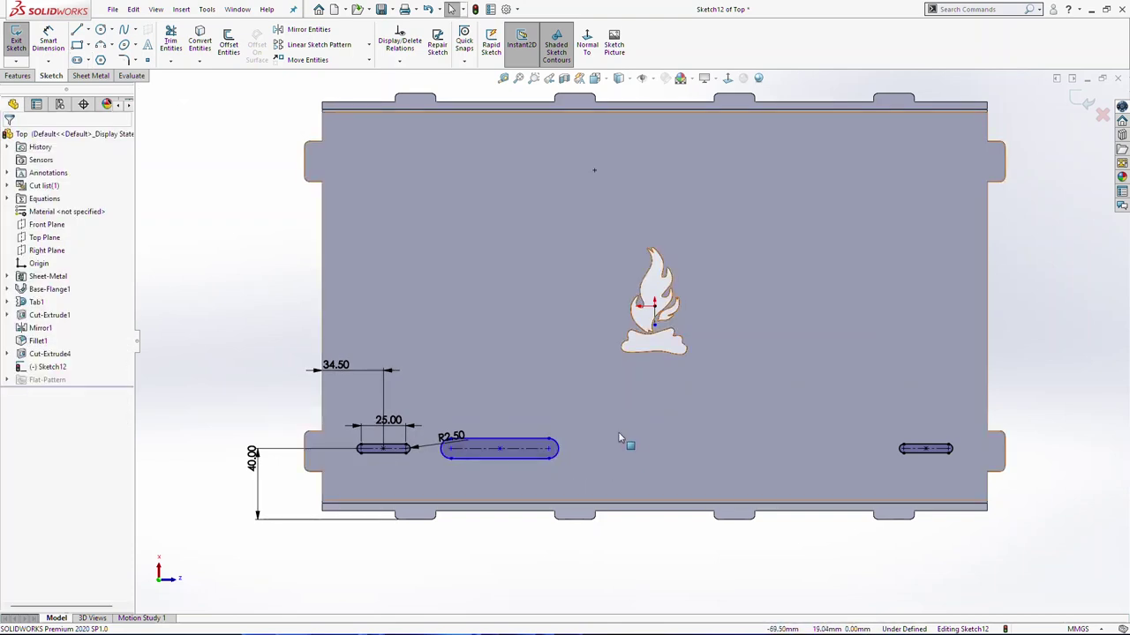
# Set the distance between the facing arc centres of the short slot and the new slot to 25 mm.
pyautogui.scroll(-2, 532, 466)
pyautogui.click(56, 42)
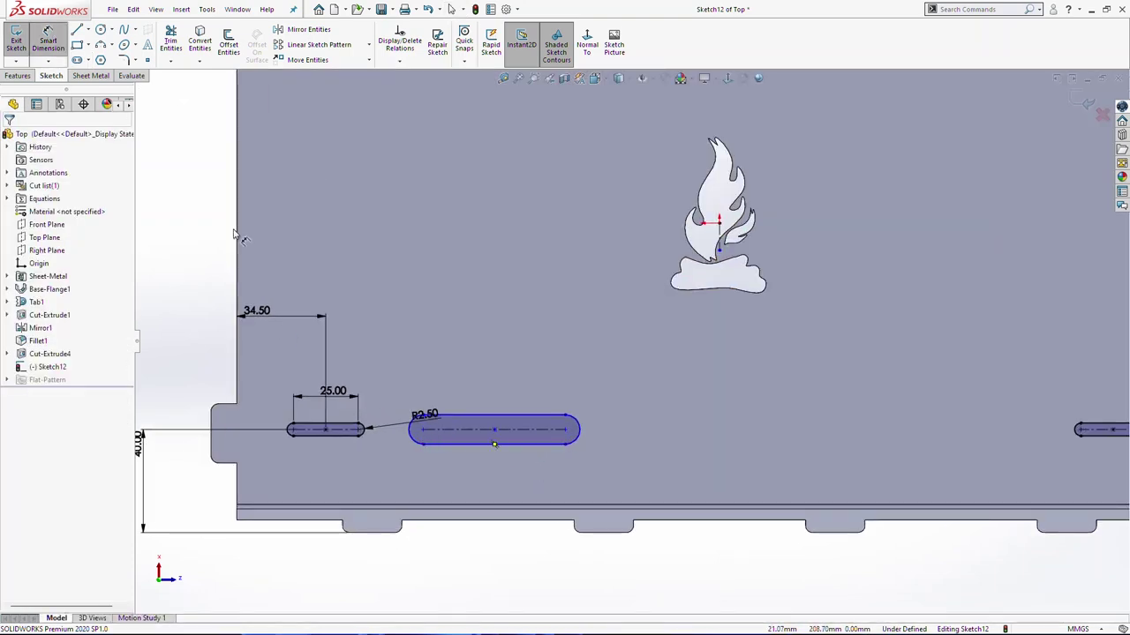
pyautogui.click(424, 431)
pyautogui.click(358, 430)
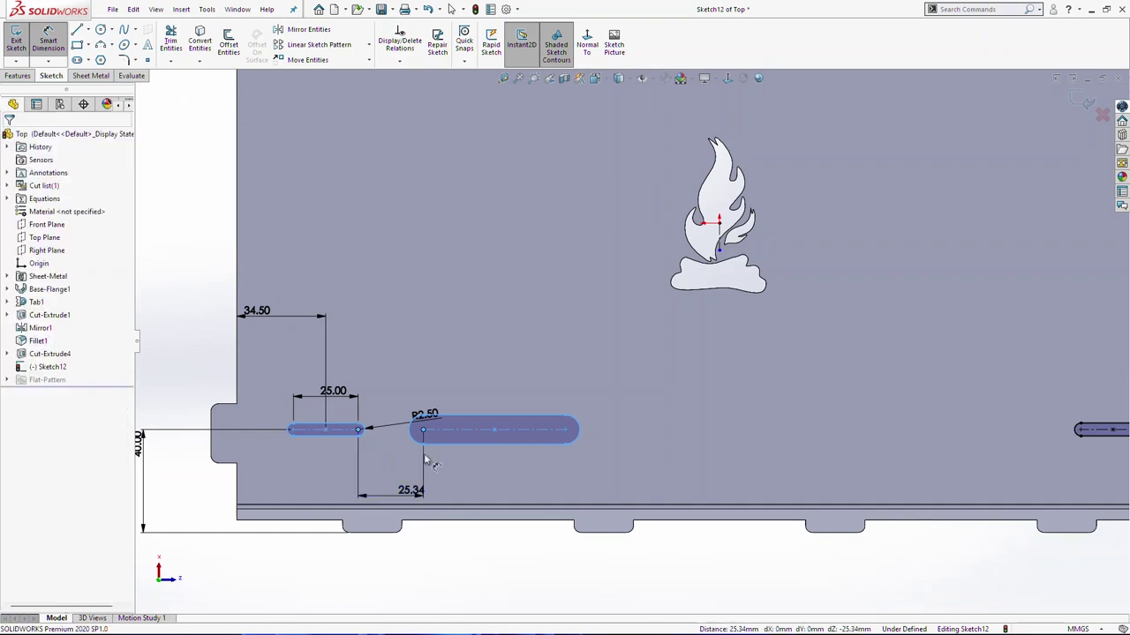
pyautogui.click(416, 492)
pyautogui.write('25')
pyautogui.press('Return')
pyautogui.press('Escape')
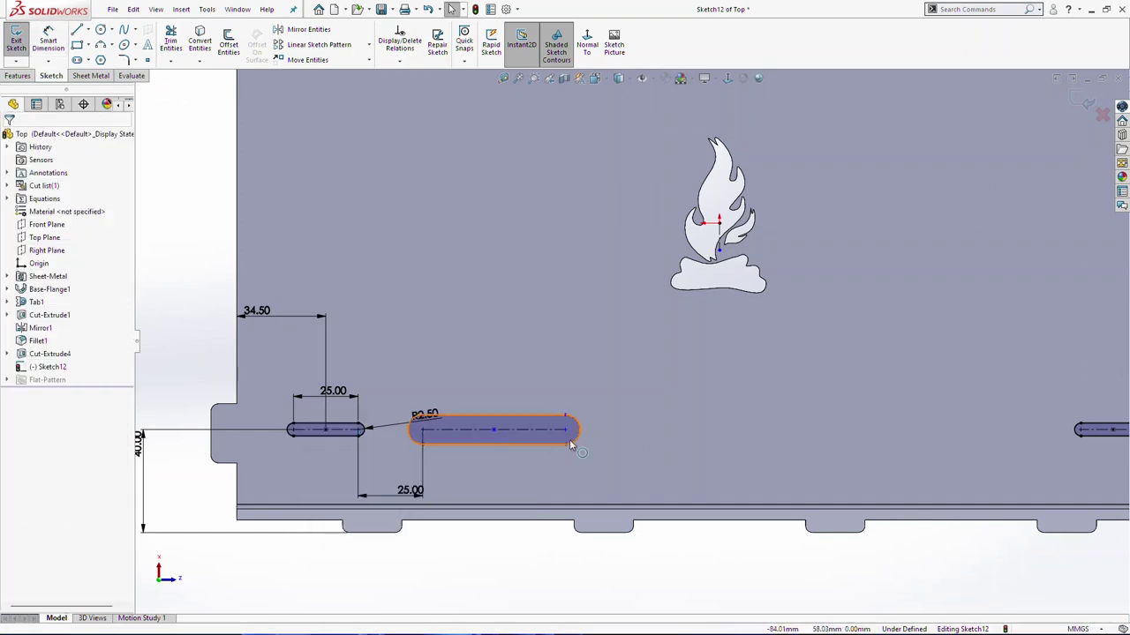
# Make the new slot's end arc equal to the short slot's end arc.
pyautogui.click(569, 443)
pyautogui.keyDown('ctrl'); pyautogui.click(358, 431); pyautogui.keyUp('ctrl')
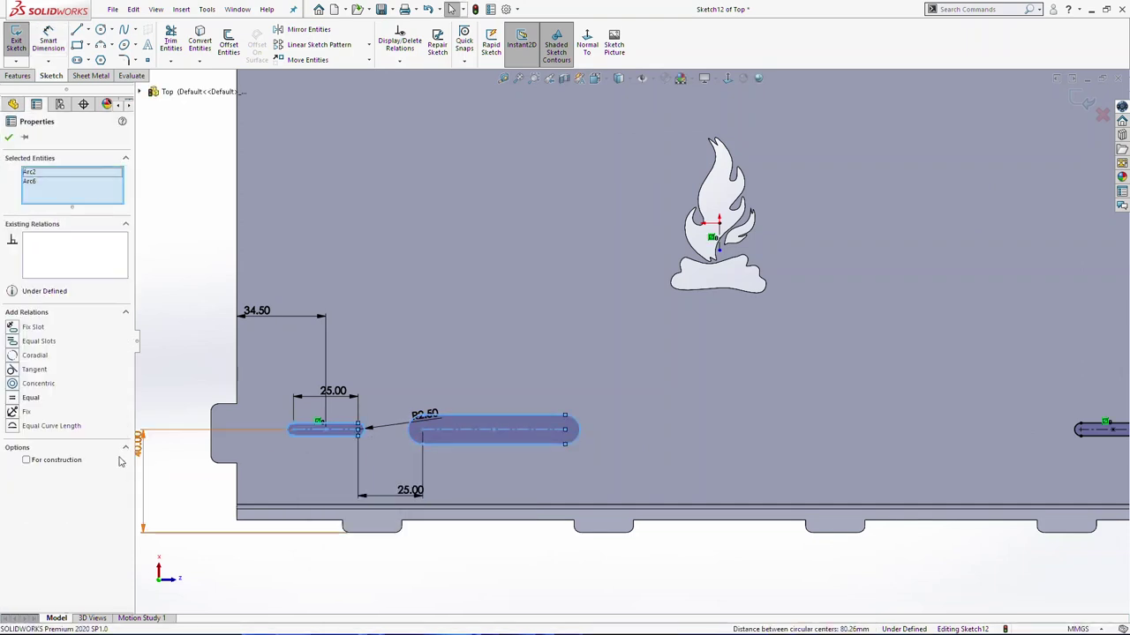
pyautogui.click(33, 398)
pyautogui.click(504, 446)
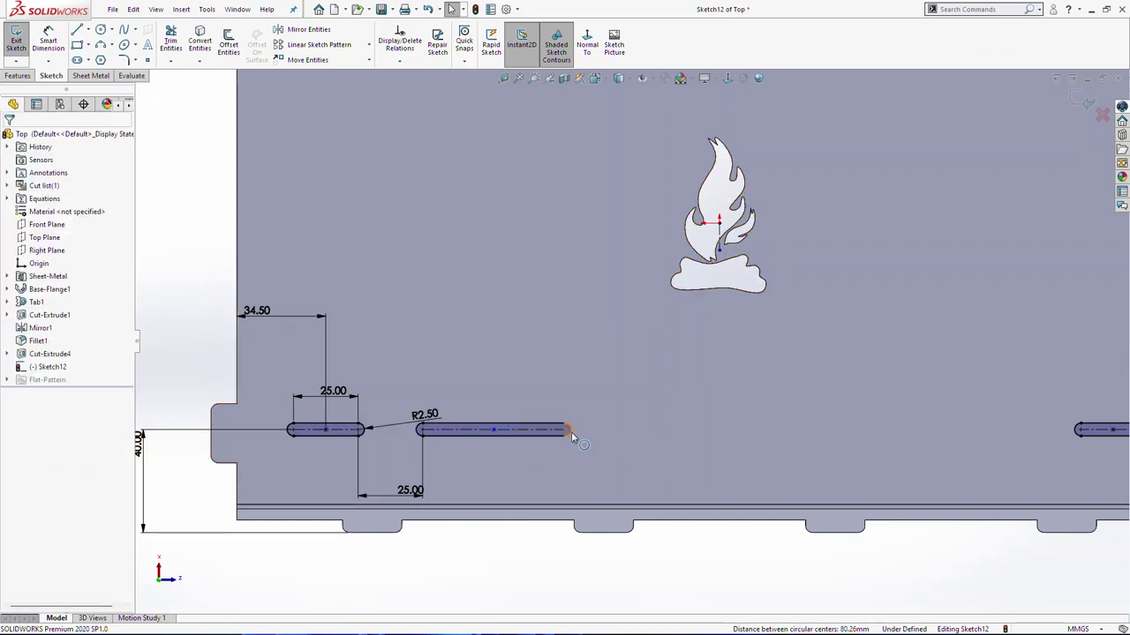
# Dimension the second slot's centre-to-centre length as 60 mm.
pyautogui.click(542, 430)
pyautogui.click(54, 43)
pyautogui.click(551, 430)
pyautogui.click(512, 364)
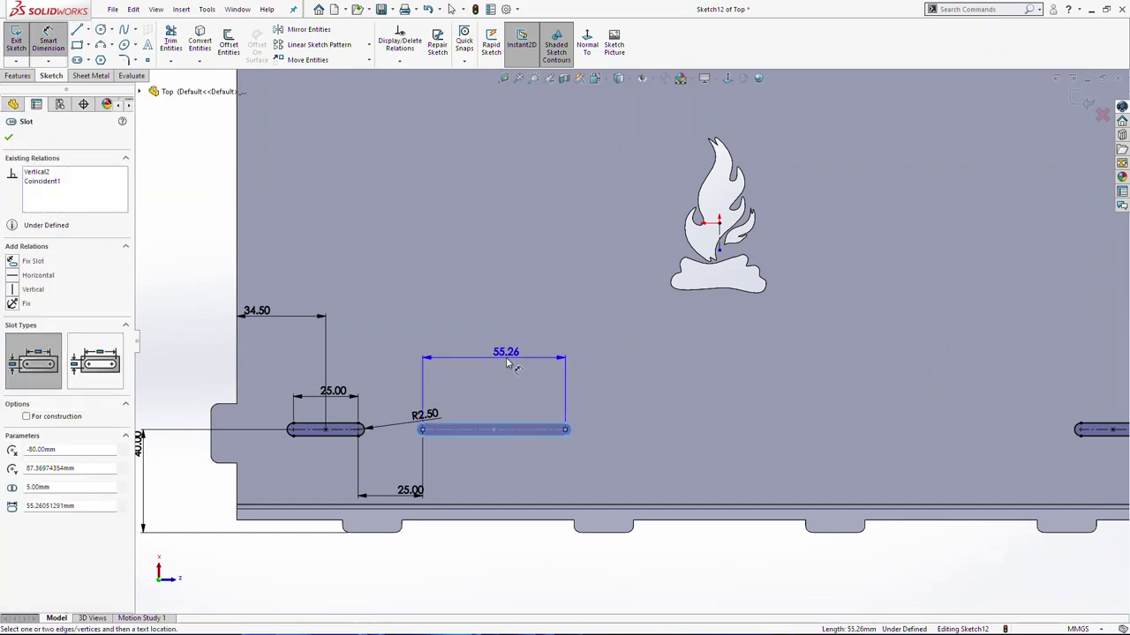
pyautogui.write('60')
pyautogui.press('Return')
pyautogui.press('Escape')
pyautogui.scroll(3, 628, 418)
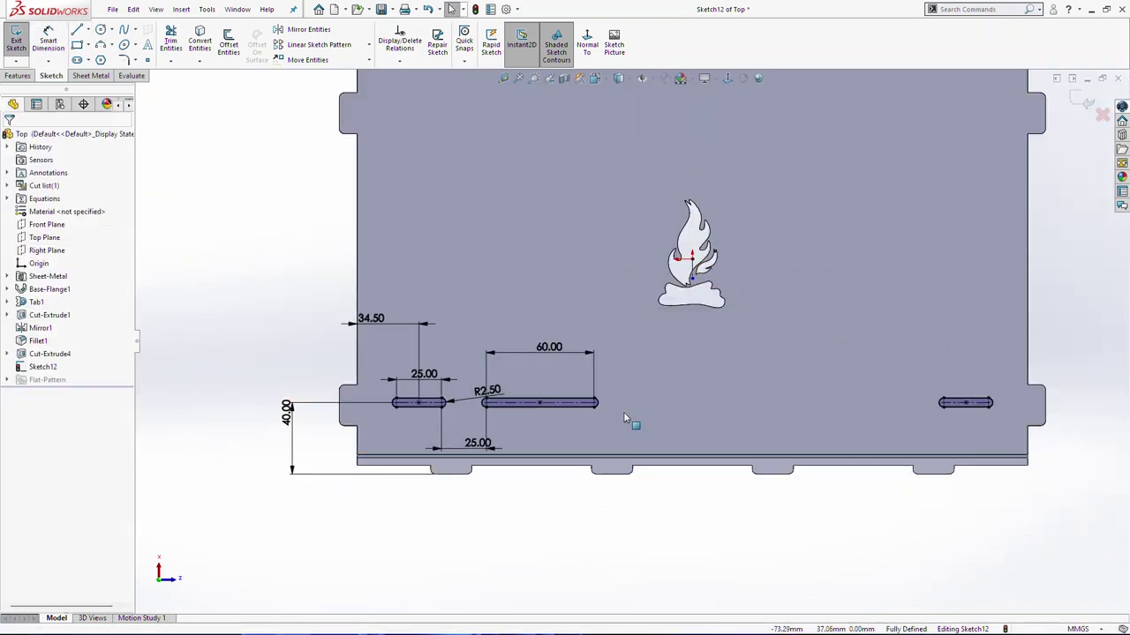
# Pattern the 60 mm slot linearly toward the right short slot, with 3 instances at 90 mm spacing along the reversed Y-axis and 1 along the X-axis.
pyautogui.click(497, 379)
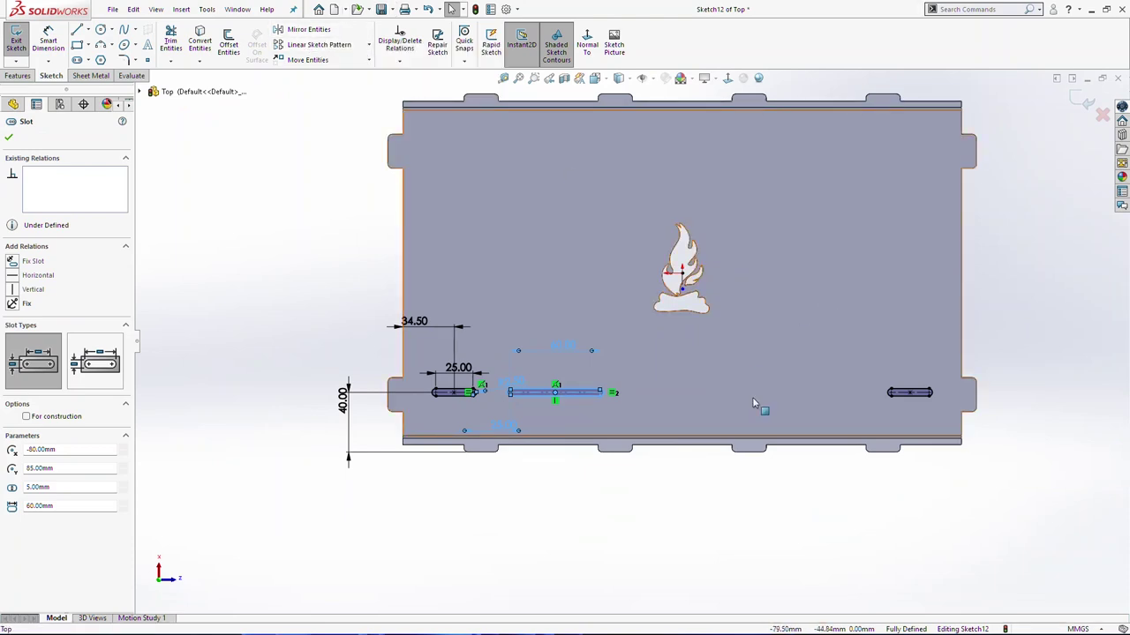
pyautogui.click(316, 44)
pyautogui.scroll(-2, 664, 402)
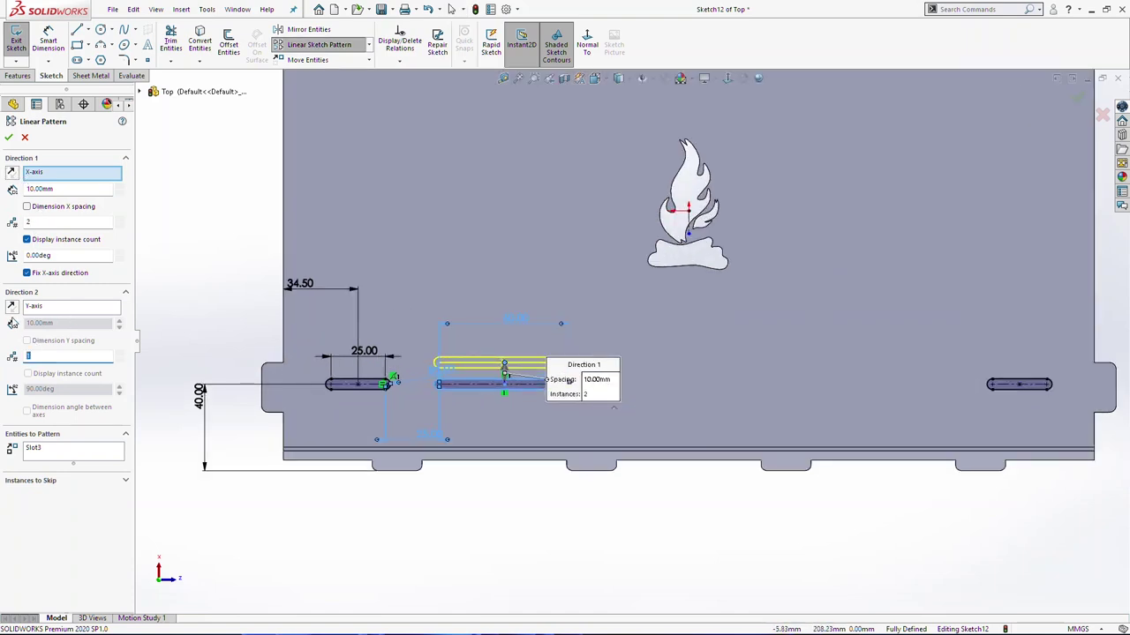
pyautogui.doubleClick(32, 223)
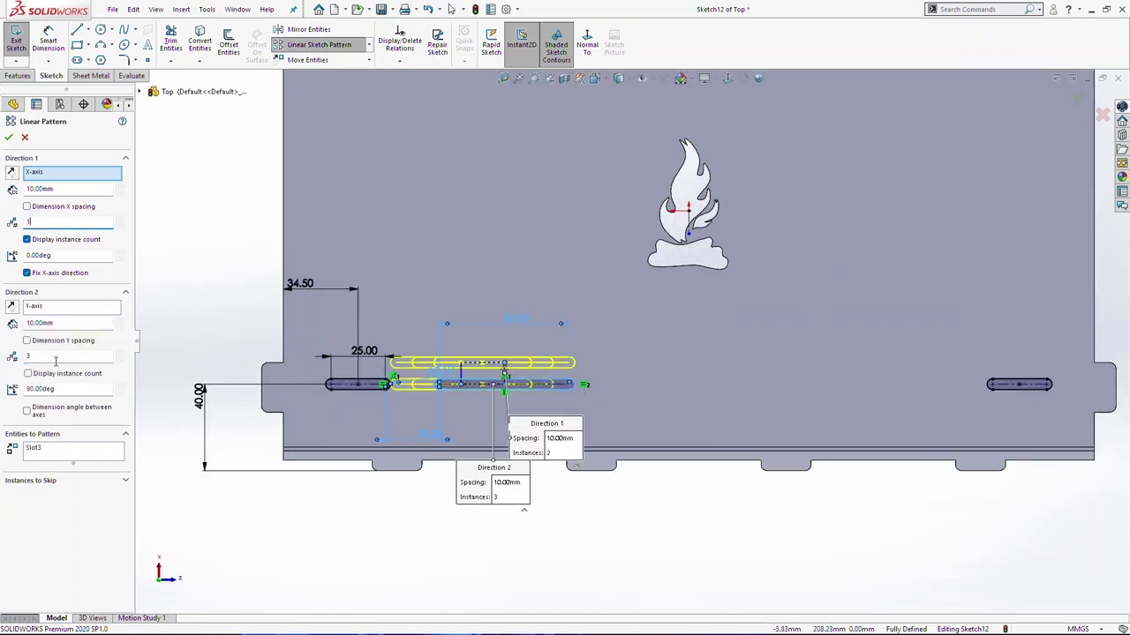
pyautogui.click(99, 323)
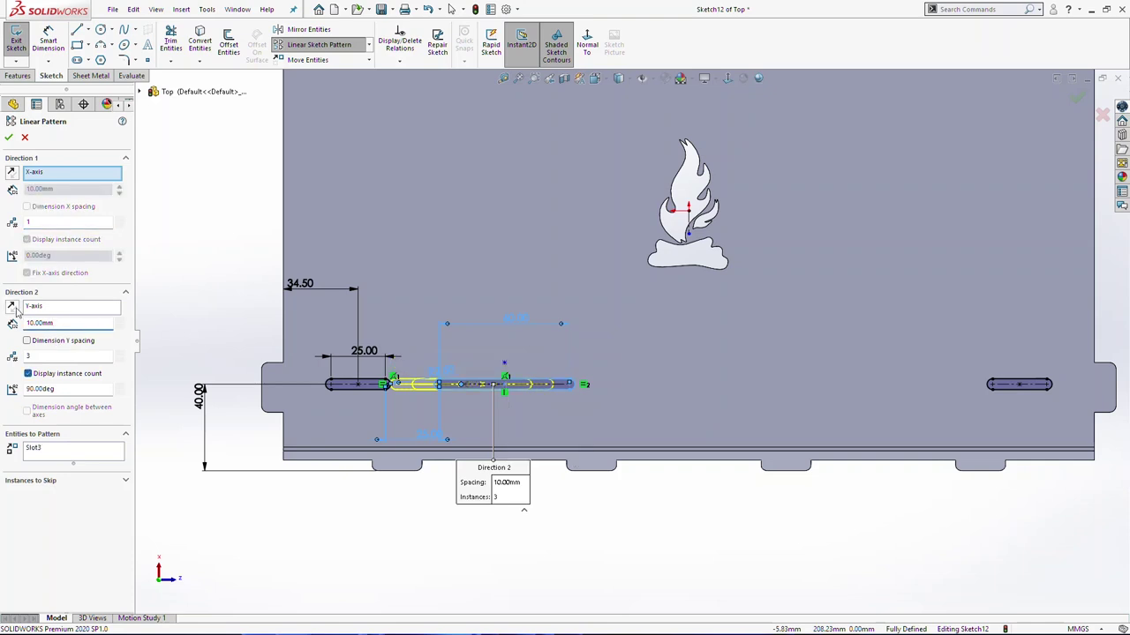
pyautogui.click(12, 307)
pyautogui.moveTo(120, 323); pyautogui.dragTo(120, 323)
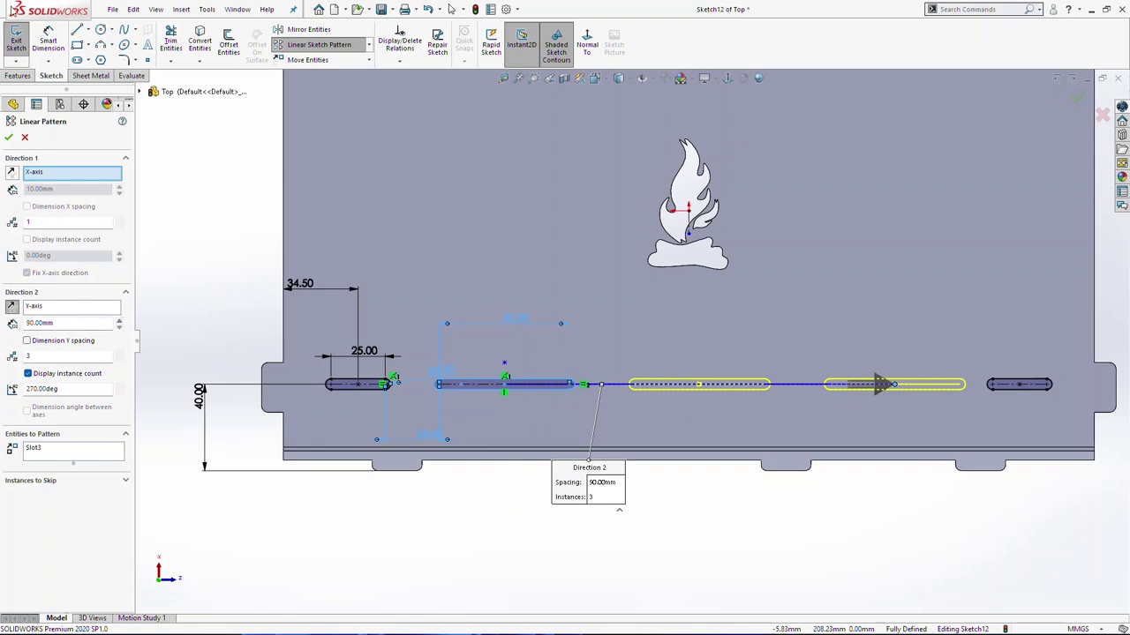
pyautogui.click(9, 138)
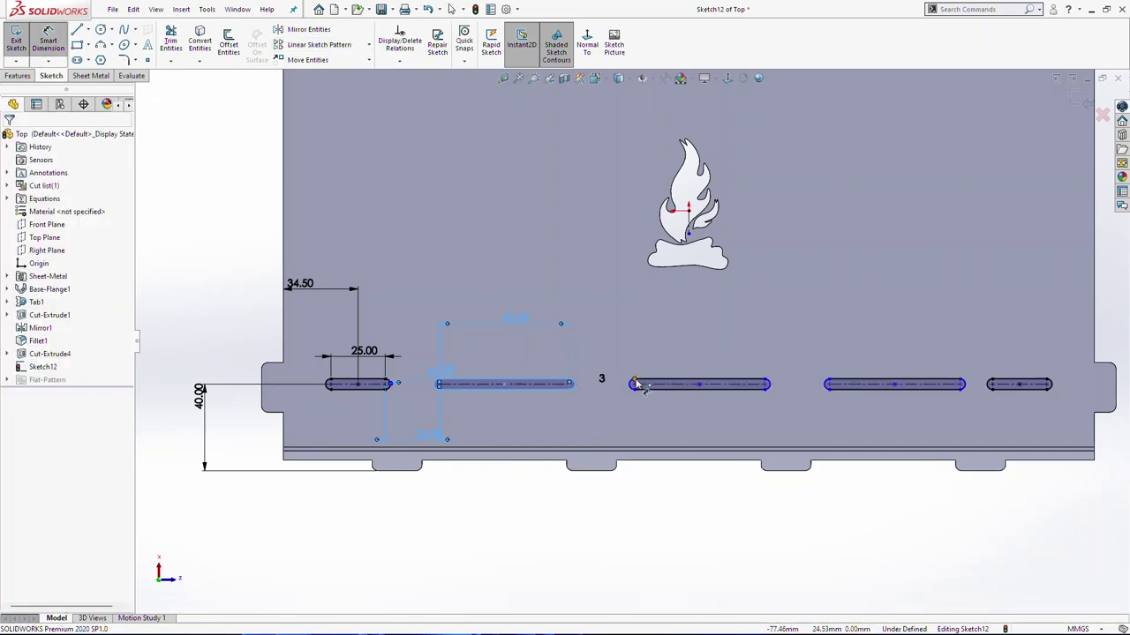
# Dimension the gap between the facing arc centres of the first two 60 mm slots as 25 mm.
pyautogui.click(571, 384)
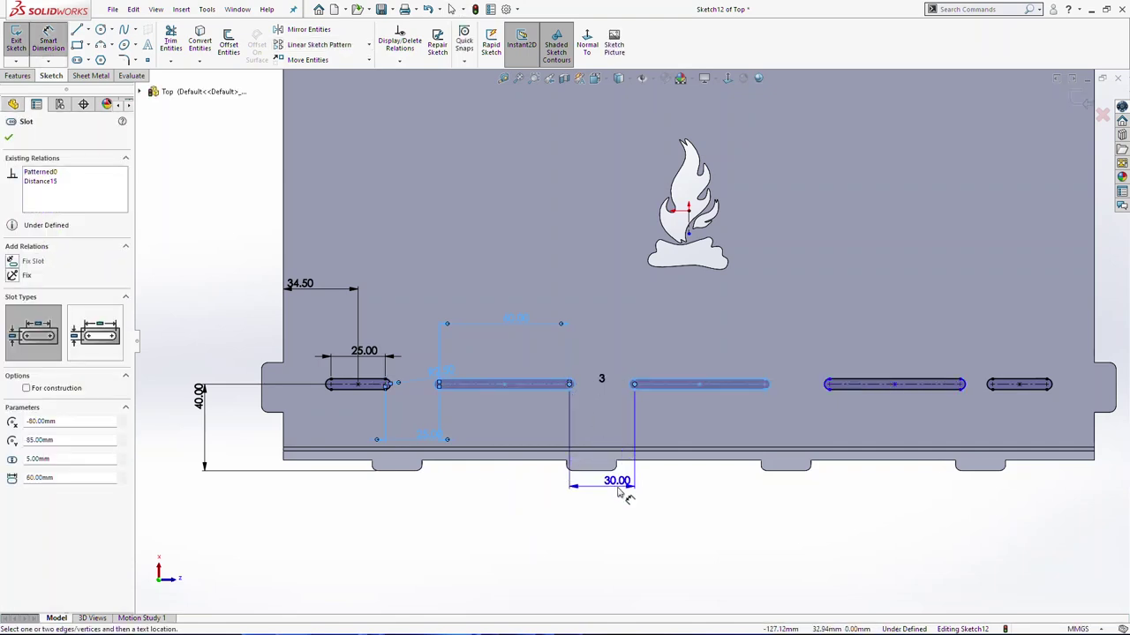
pyautogui.click(623, 487)
pyautogui.write('25')
pyautogui.press('Return')
pyautogui.press('Escape')
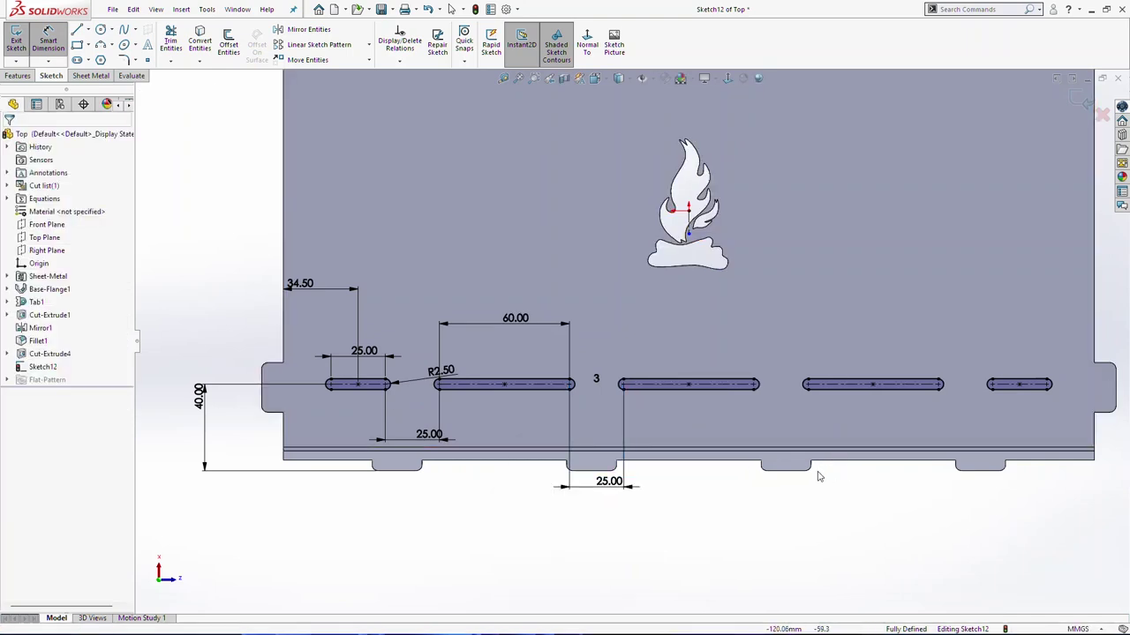
# Pattern the complete slot row linearly up the plate along the X-axis, with 6 instances at 40 mm spacing.
pyautogui.scroll(2, 777, 463)
pyautogui.scroll(1, 776, 459)
pyautogui.scroll(-1, 781, 374)
pyautogui.moveTo(235, 288)
pyautogui.mouseDown()
pyautogui.moveTo(993, 453)
pyautogui.moveTo(978, 411)
pyautogui.mouseUp()
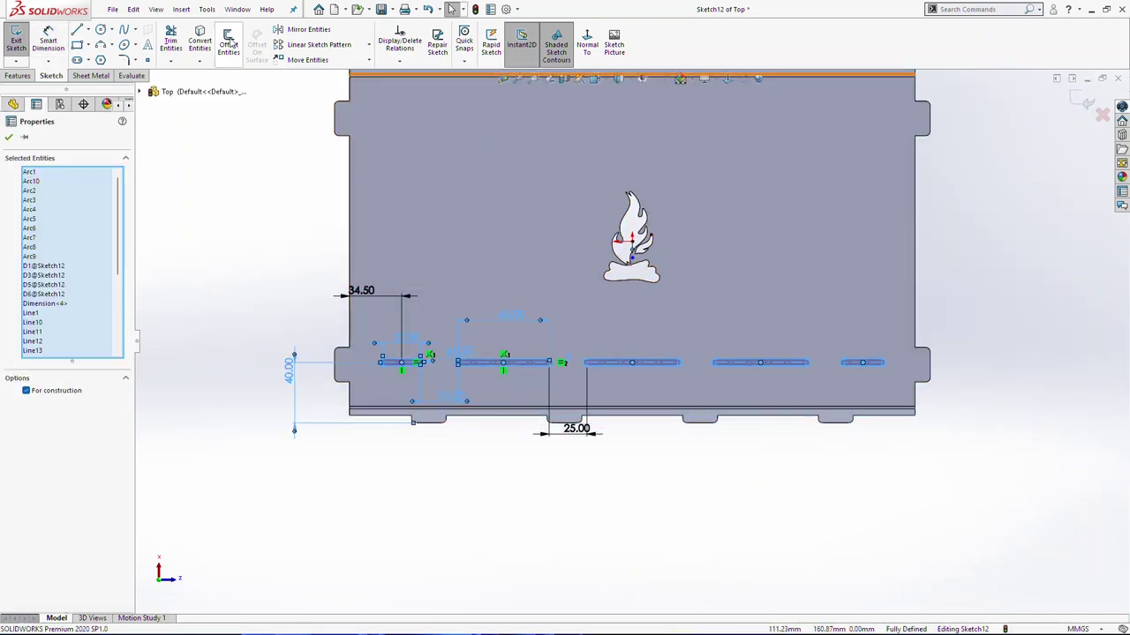
pyautogui.click(319, 44)
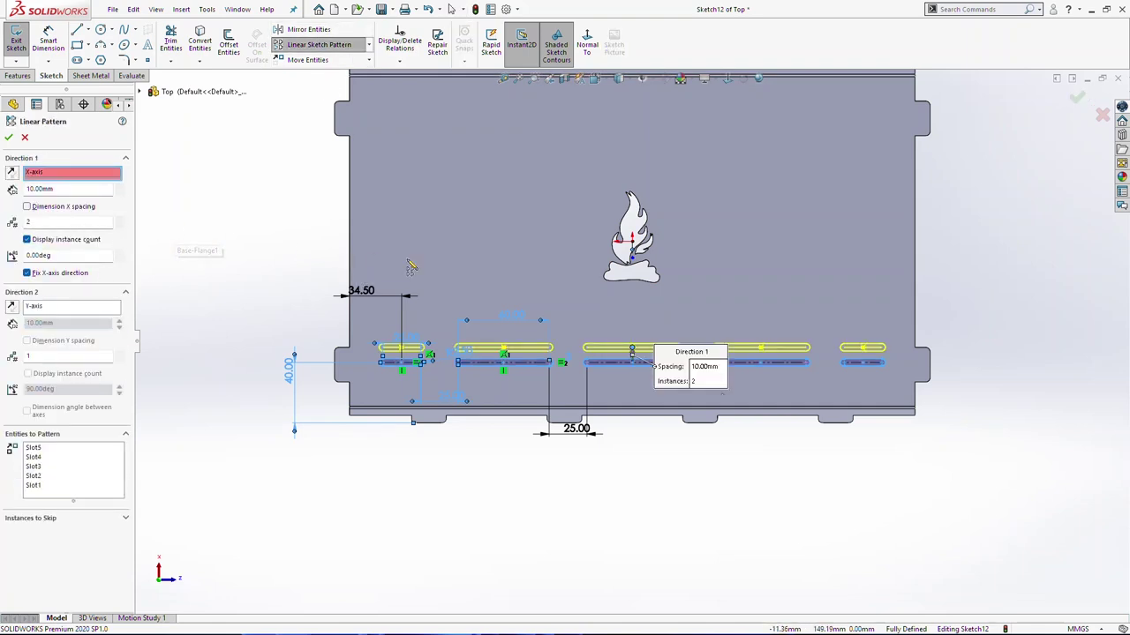
pyautogui.click(39, 222)
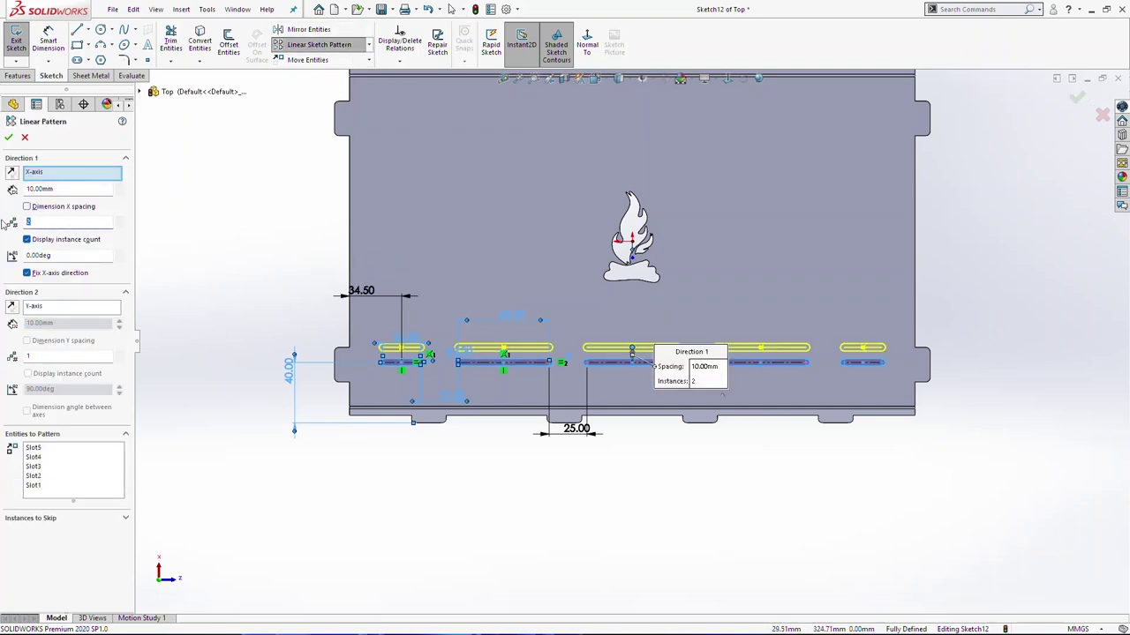
pyautogui.click(56, 256)
pyautogui.click(83, 190)
pyautogui.write('4')
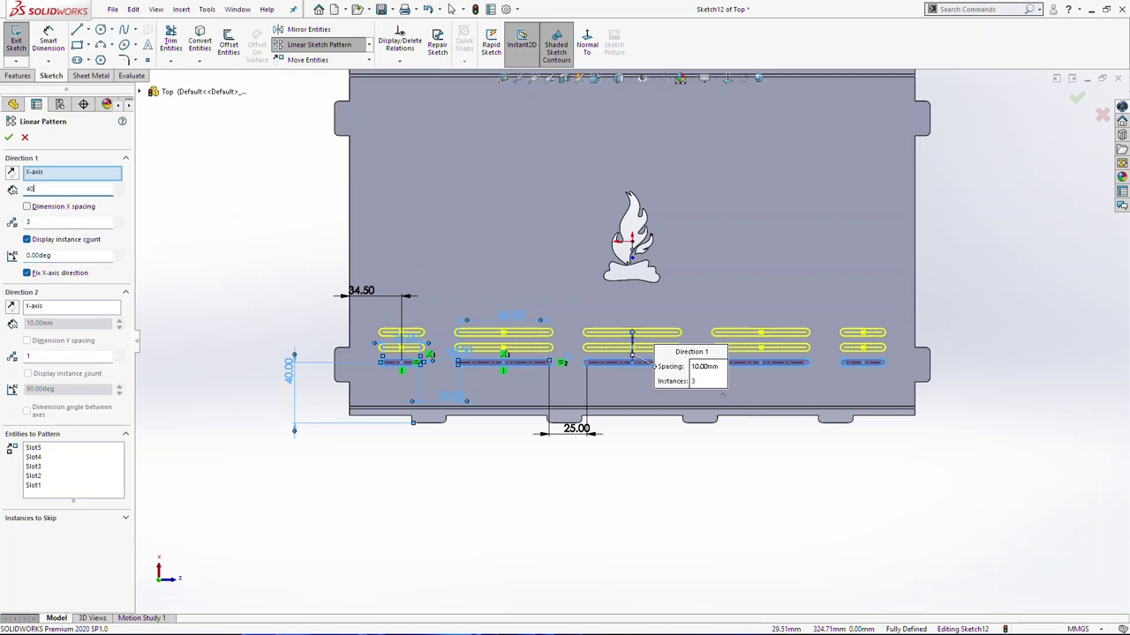
pyautogui.write('0')
pyautogui.press('Return')
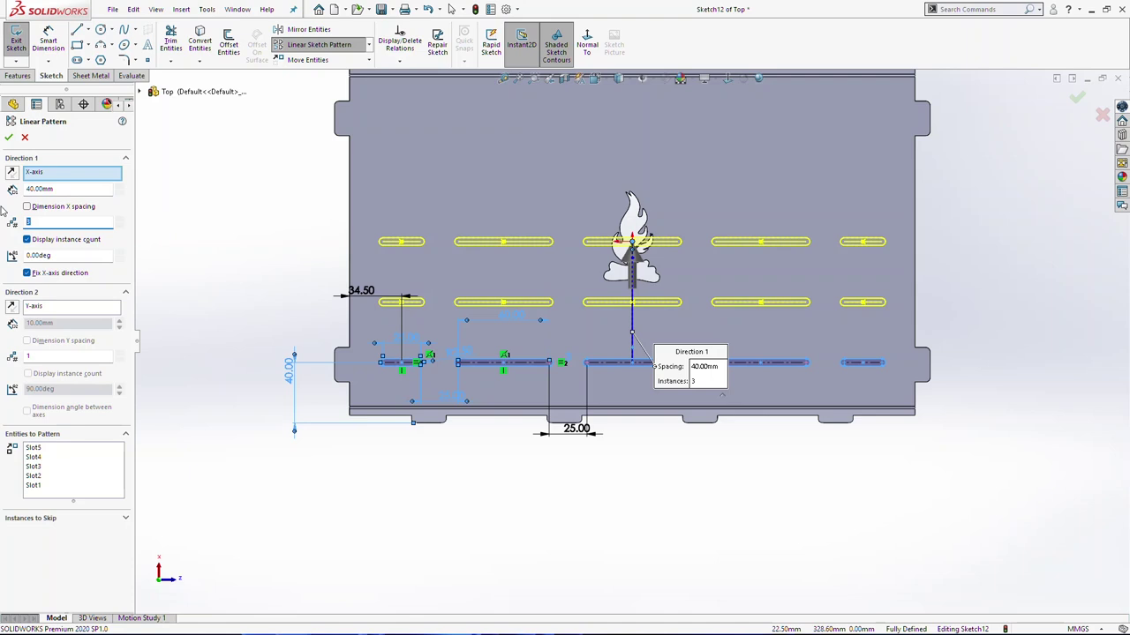
pyautogui.write('6')
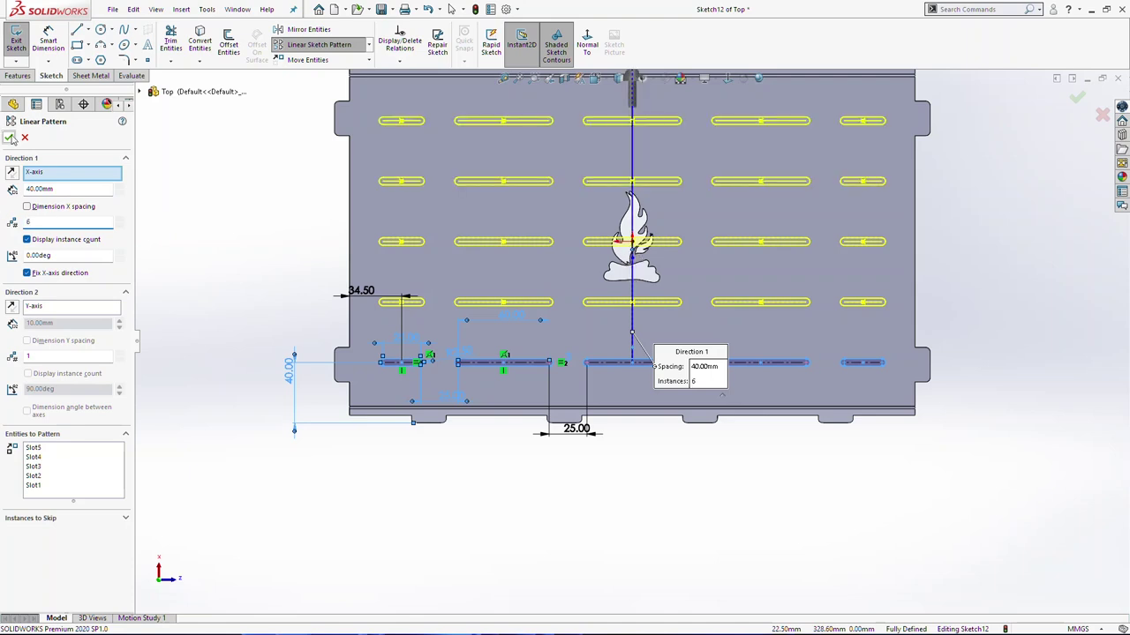
pyautogui.click(10, 137)
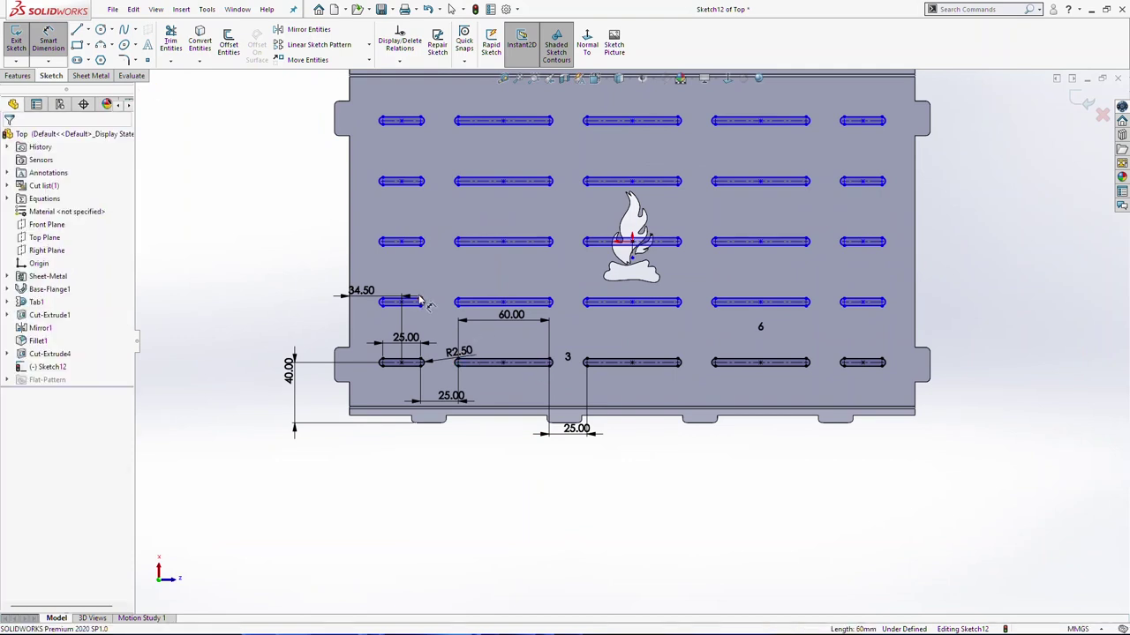
# Dimension the spacing between the two lowest slot rows as 40 mm and reduce the row pattern to 5 instances.
pyautogui.scroll(-3, 434, 338)
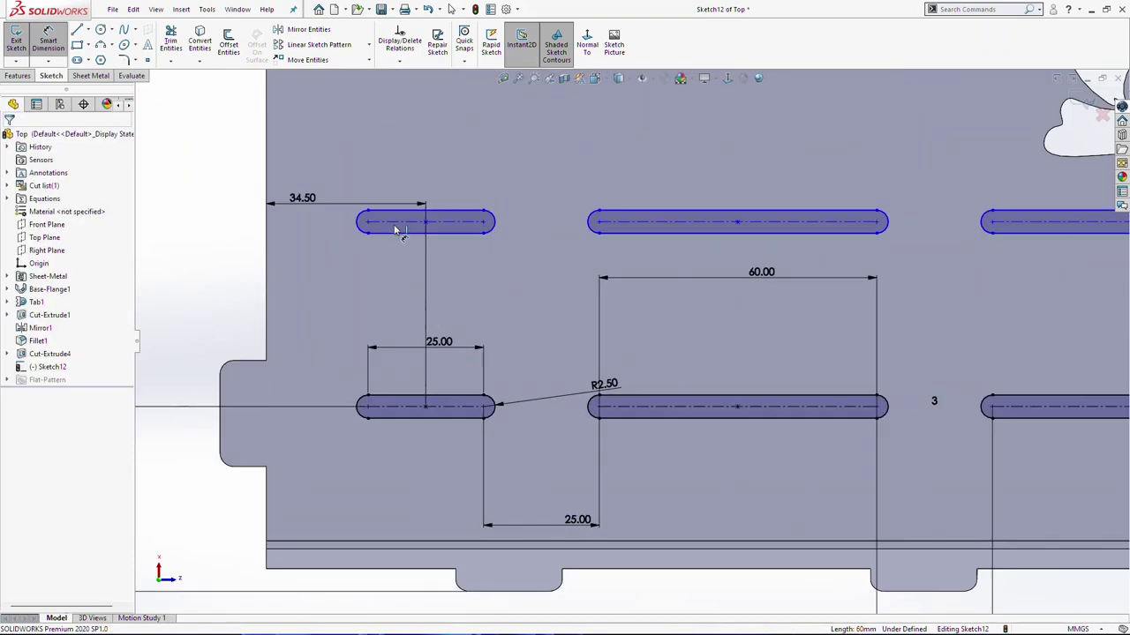
pyautogui.click(411, 408)
pyautogui.scroll(2, 284, 327)
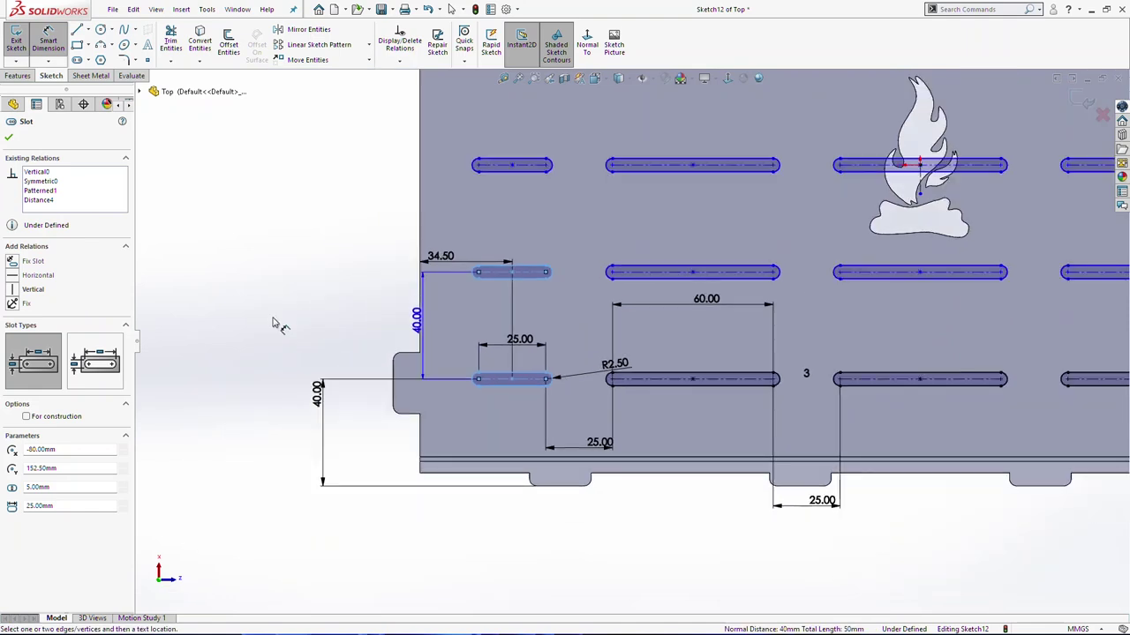
pyautogui.click(358, 334)
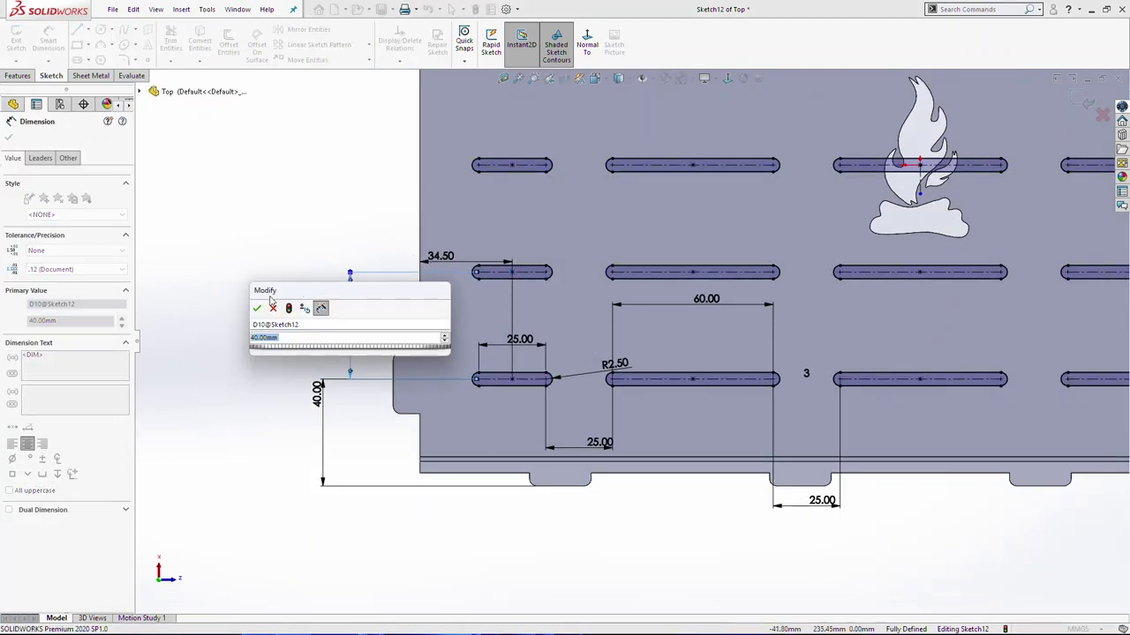
pyautogui.press('Return')
pyautogui.press('Escape')
pyautogui.press('f')
# Convert the middle slot that overlaps the campfire cutout to construction geometry.
pyautogui.moveTo(669, 347); pyautogui.dragTo(548, 301)
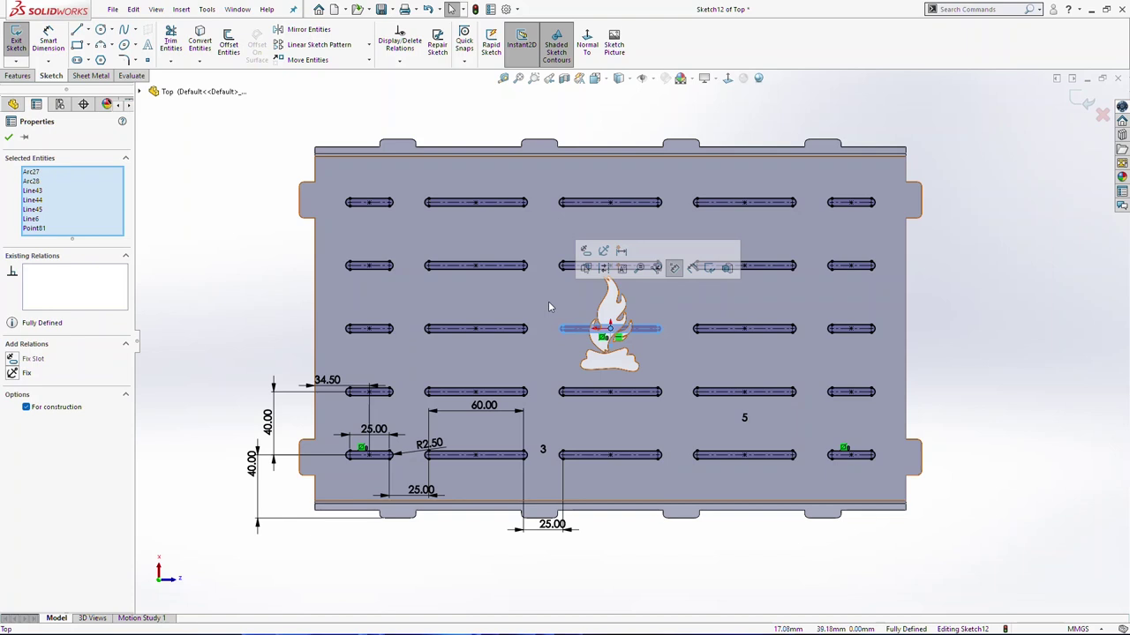
pyautogui.click(73, 408)
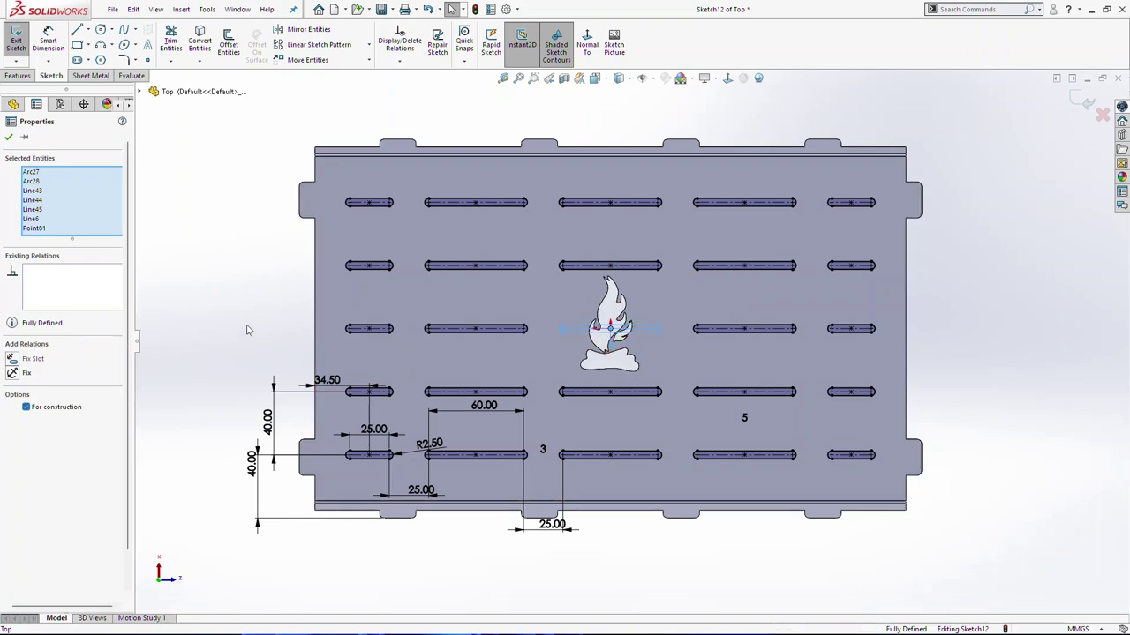
pyautogui.click(247, 327)
# Cut the patterned slots through the plate with an Extruded Cut, using the Normal cut option.
pyautogui.scroll(5, 246, 323)
pyautogui.scroll(-3, 741, 357)
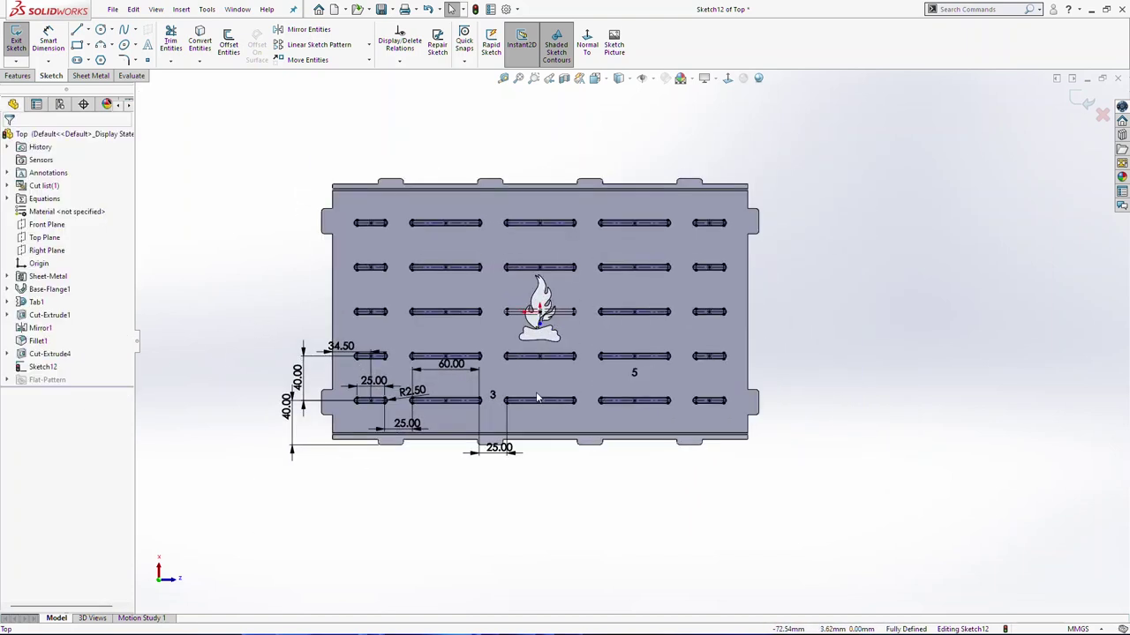
pyautogui.click(18, 76)
pyautogui.click(174, 44)
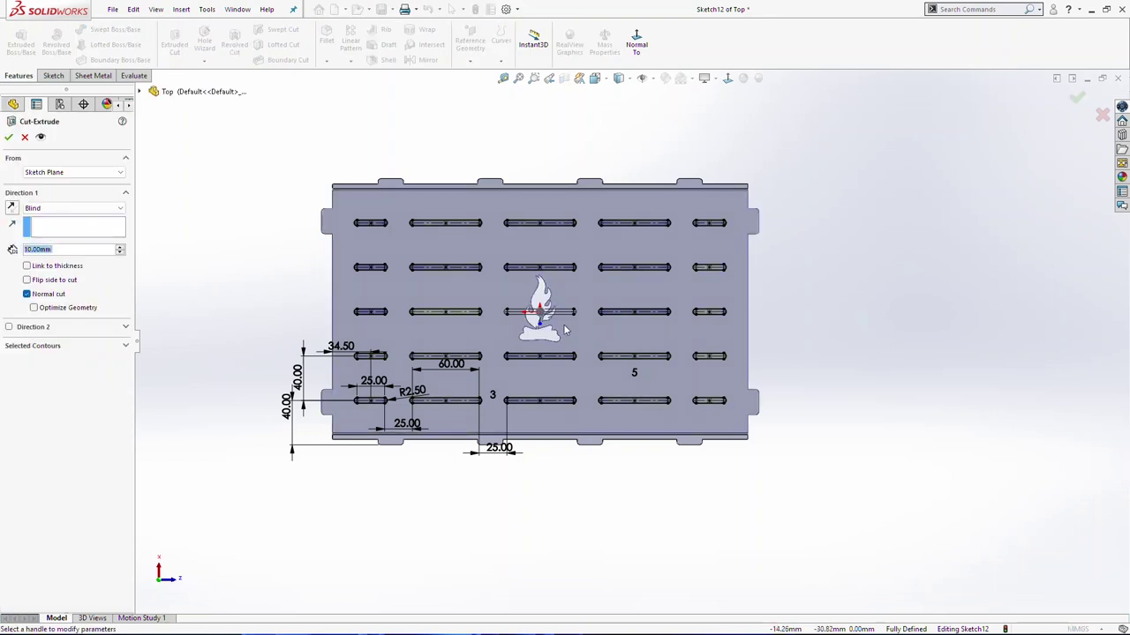
pyautogui.scroll(-3, 545, 418)
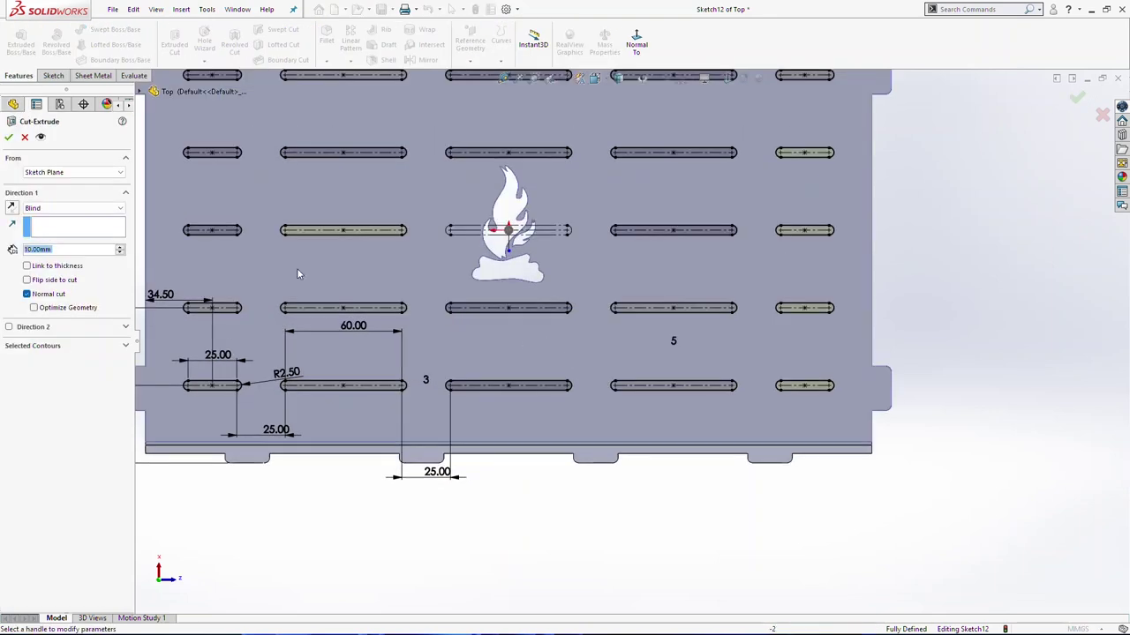
pyautogui.scroll(2, 412, 238)
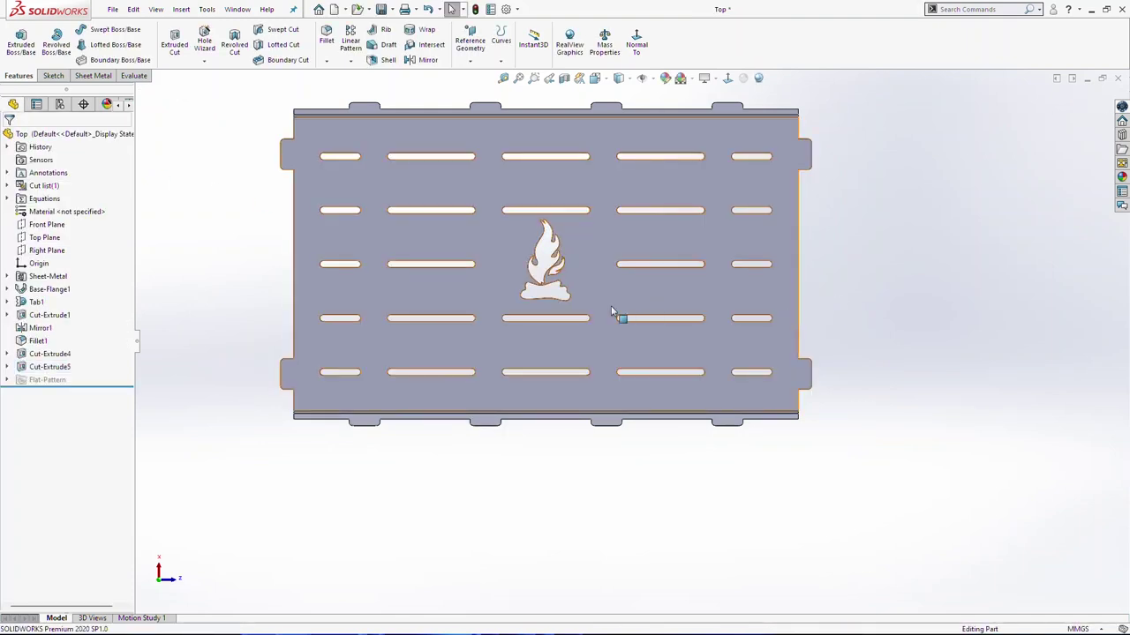
# Start a sketch on the plate face and draw a horizontal straight slot about 56 mm long between the two uppermost slot rows.
pyautogui.scroll(-4, 457, 192)
pyautogui.click(412, 225)
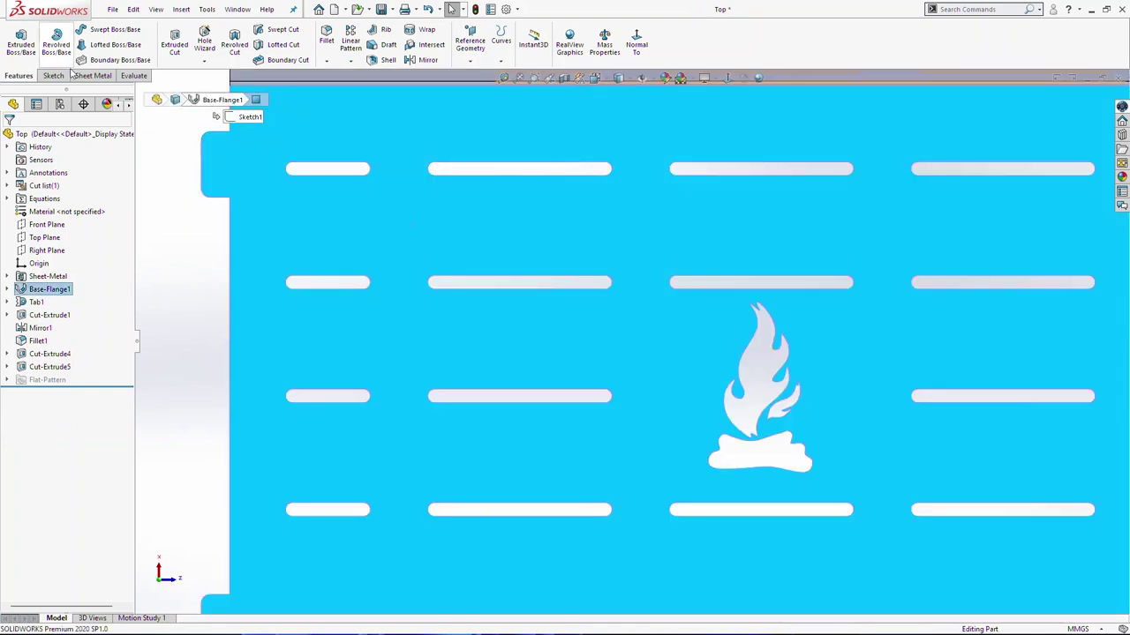
pyautogui.click(55, 76)
pyautogui.click(78, 44)
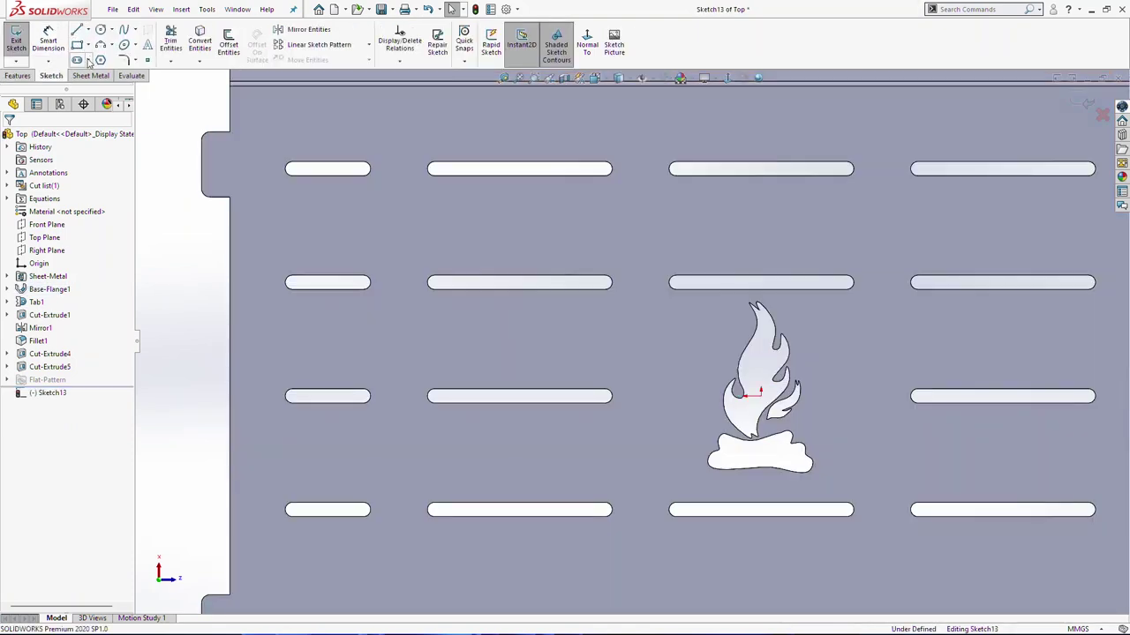
pyautogui.click(349, 222)
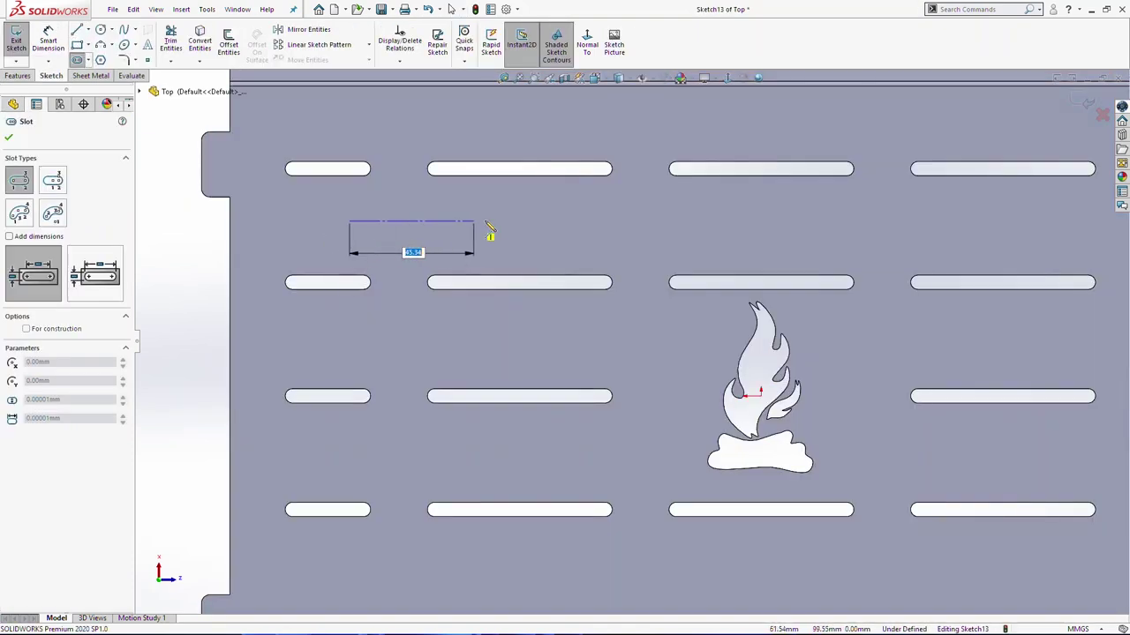
pyautogui.click(509, 221)
pyautogui.click(514, 231)
# Make the new slot's right end arc equal to the end arc of the 60 mm slot above it.
pyautogui.click(516, 221)
pyautogui.keyDown('ctrl'); pyautogui.click(609, 170); pyautogui.keyUp('ctrl')
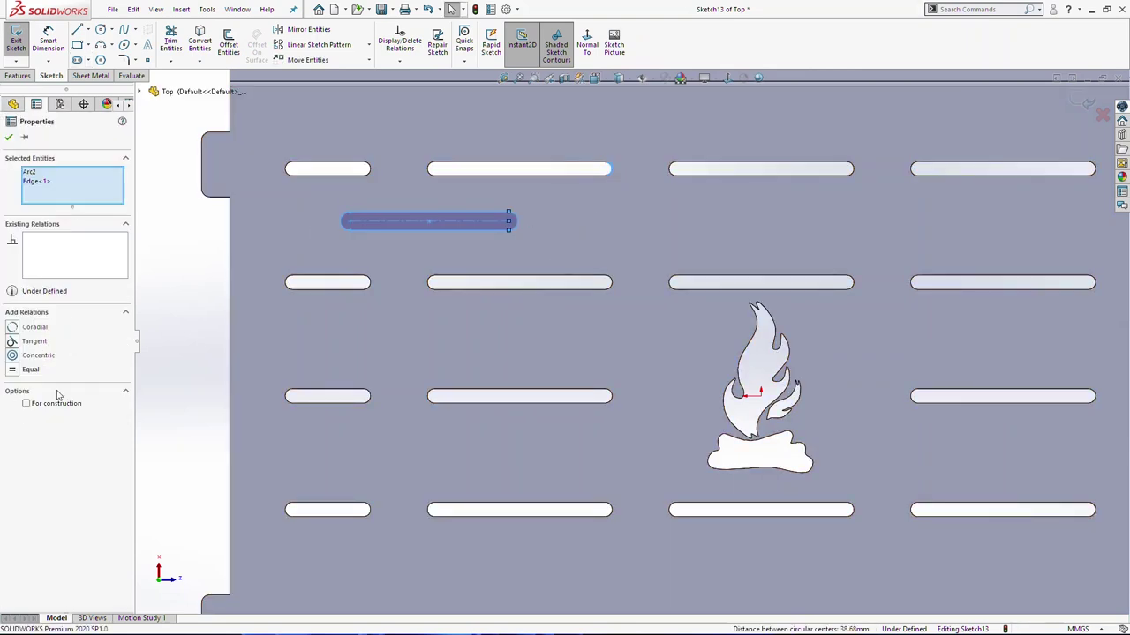
pyautogui.click(37, 371)
# Dimension the vertical distance between the new slot and the short slot in the uppermost row.
pyautogui.scroll(1, 467, 239)
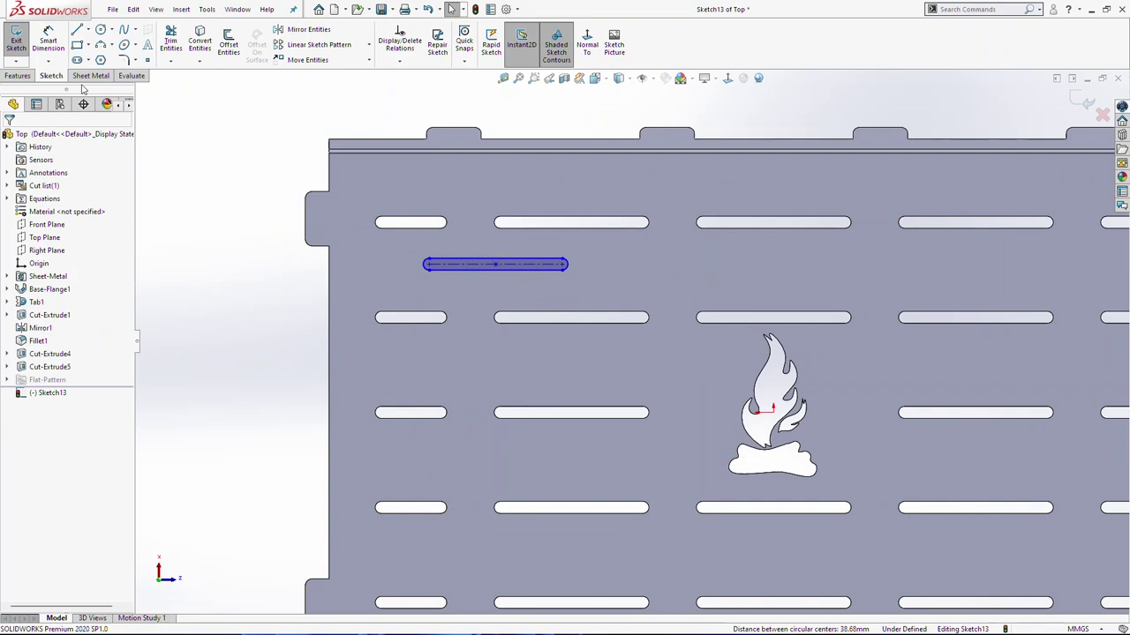
pyautogui.click(49, 41)
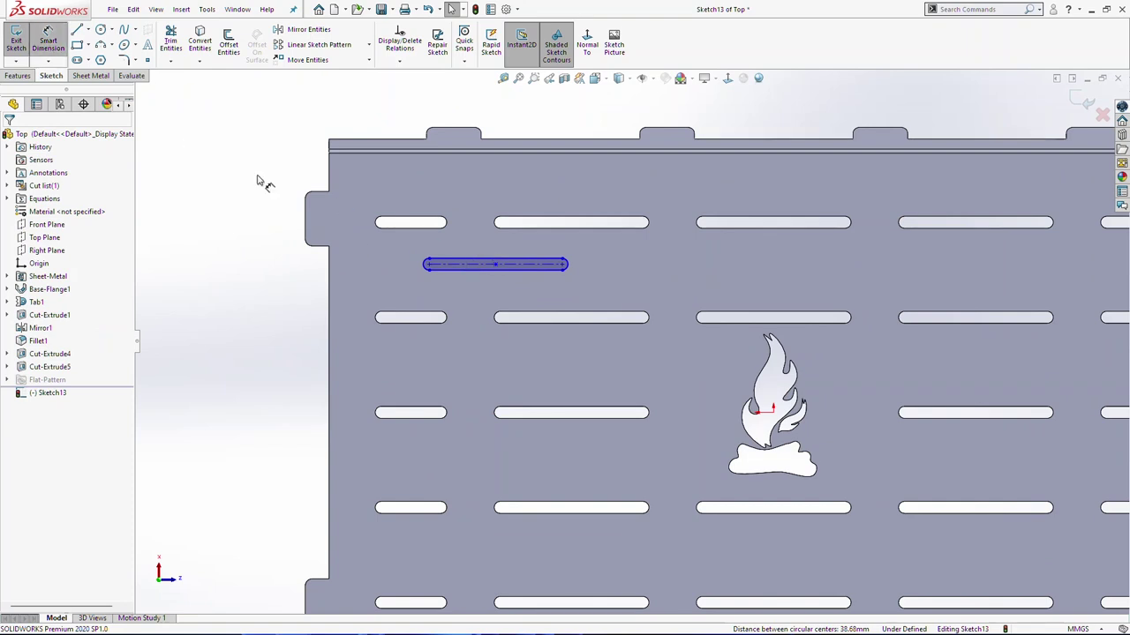
pyautogui.click(474, 265)
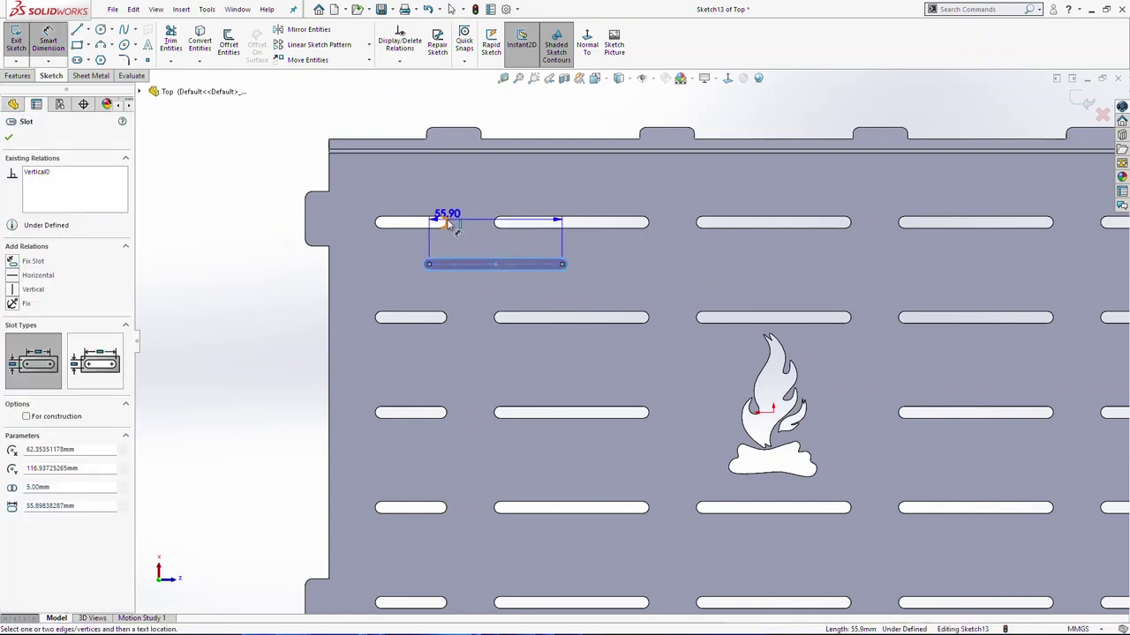
pyautogui.click(446, 222)
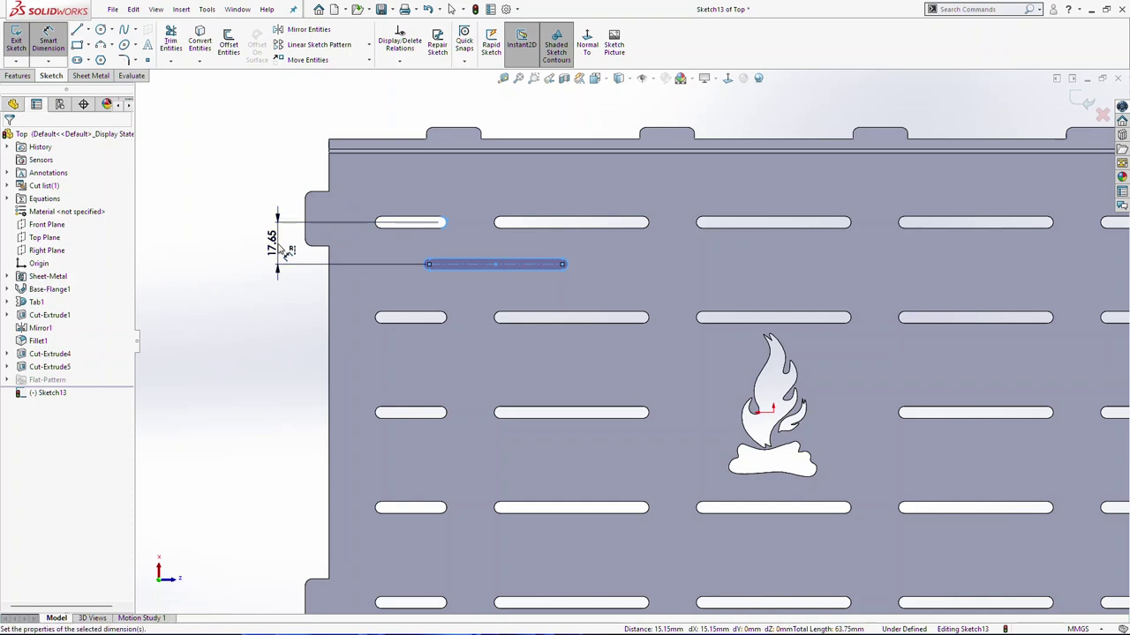
# Dimension the new slot 20 mm below the first slot of the upper row and 60 mm long between its arc centres.
pyautogui.click(282, 250)
pyautogui.write('20')
pyautogui.press('Return')
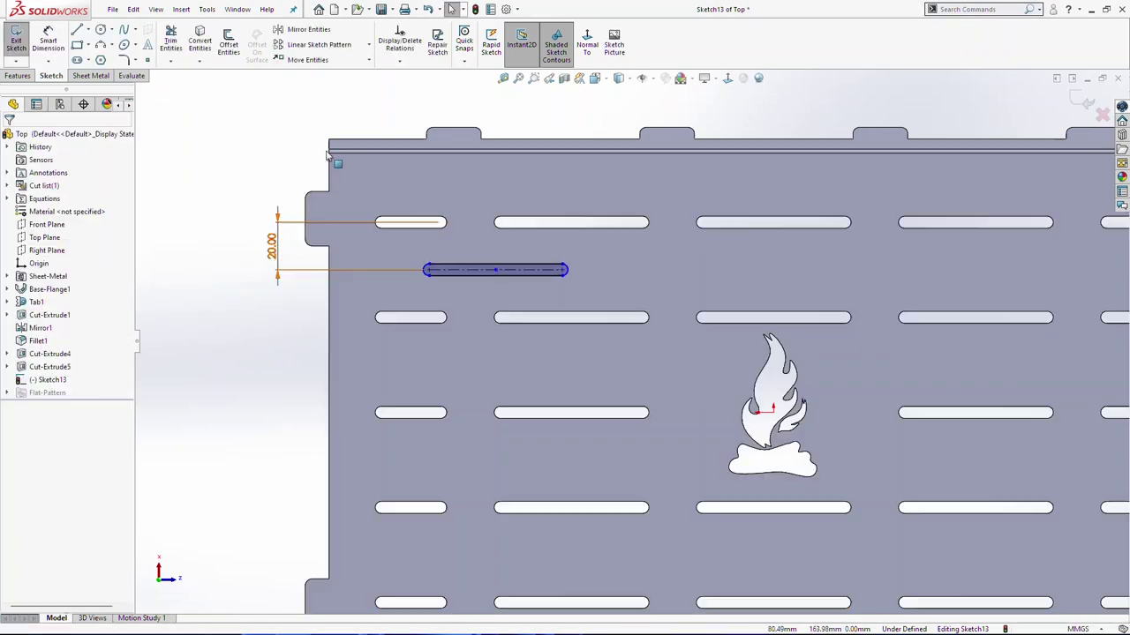
pyautogui.click(496, 269)
pyautogui.click(517, 127)
pyautogui.write('60')
pyautogui.press('Return')
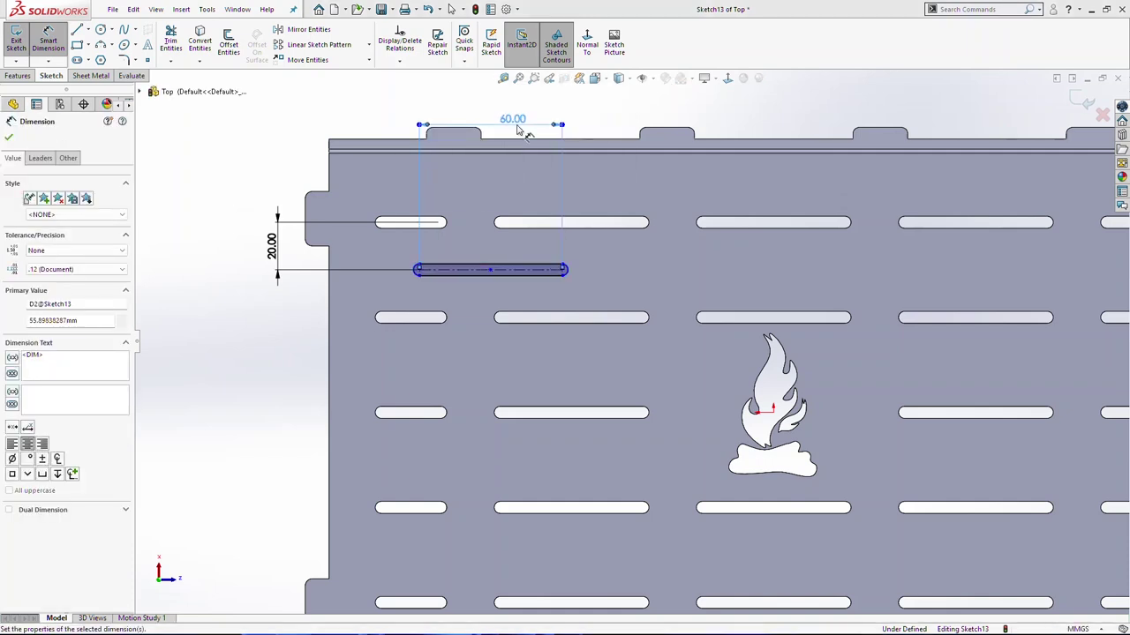
pyautogui.press('Escape')
# Align the starting arc centre of the new slot vertically with the outer end vertex of the short slot above it.
pyautogui.scroll(2, 668, 307)
pyautogui.scroll(-1, 651, 341)
pyautogui.scroll(-1, 406, 301)
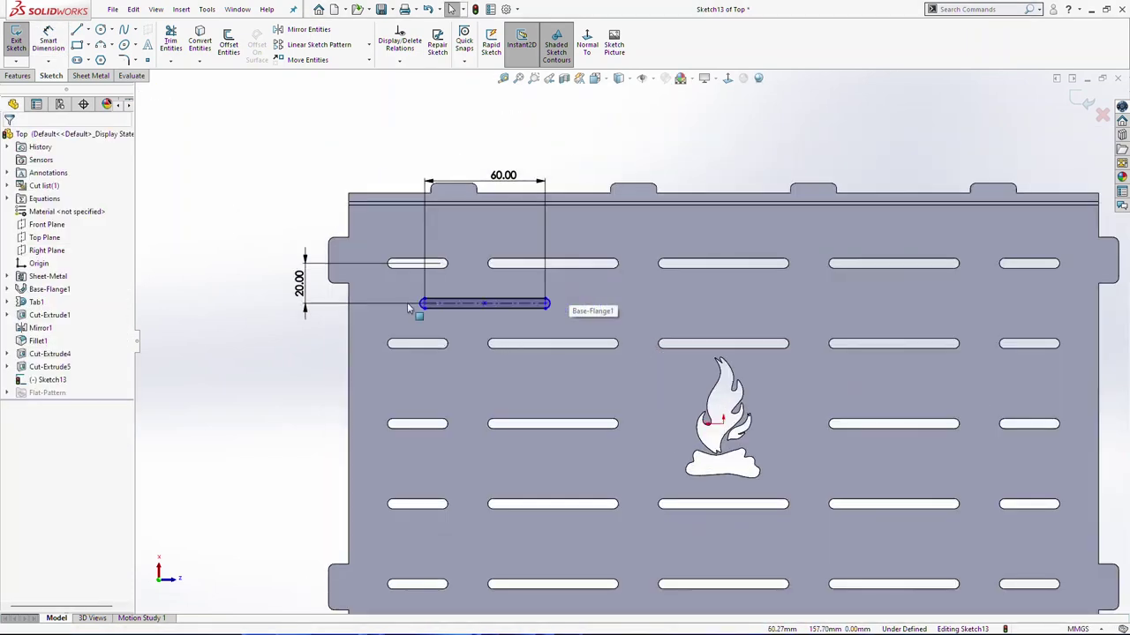
pyautogui.moveTo(486, 304); pyautogui.dragTo(461, 303)
pyautogui.click(277, 130)
pyautogui.click(407, 303)
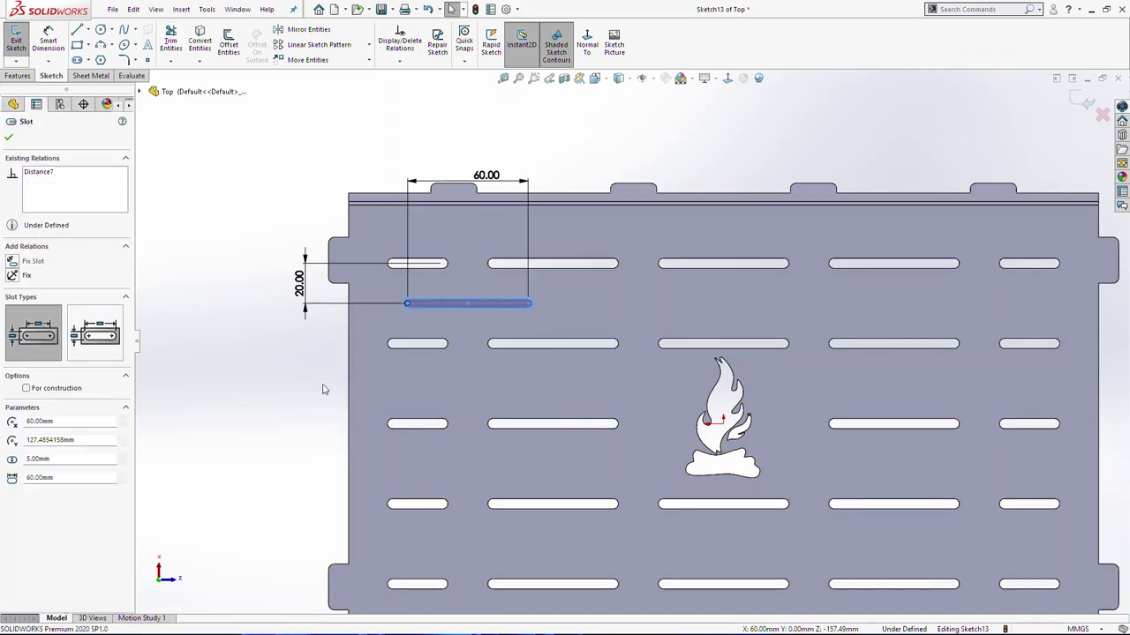
pyautogui.keyDown('ctrl'); pyautogui.click(392, 266); pyautogui.keyUp('ctrl')
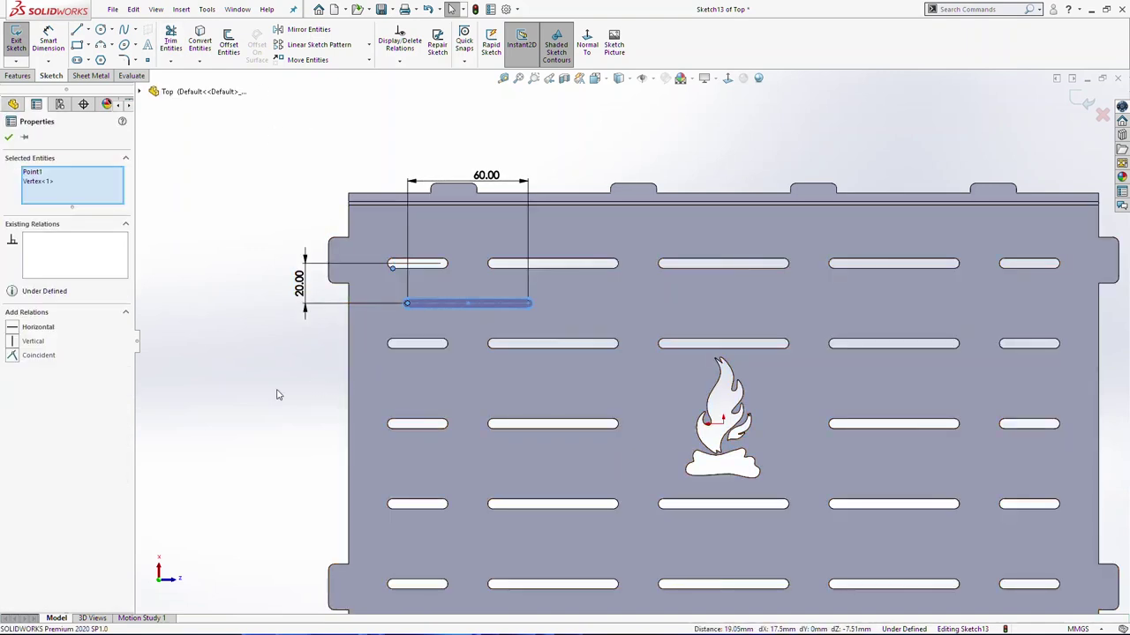
pyautogui.click(33, 341)
pyautogui.click(633, 345)
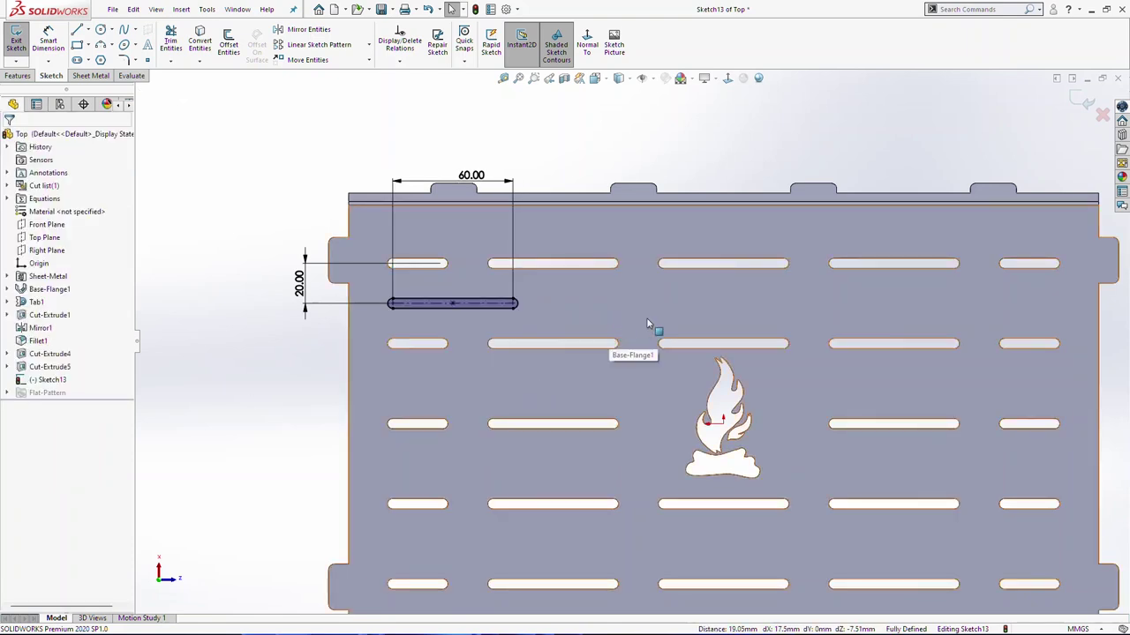
# Set up a linear sketch pattern of the slot with 1 instance along X and 4 along the reversed Y direction.
pyautogui.scroll(2, 619, 325)
pyautogui.scroll(-1, 722, 318)
pyautogui.moveTo(353, 292); pyautogui.dragTo(521, 314)
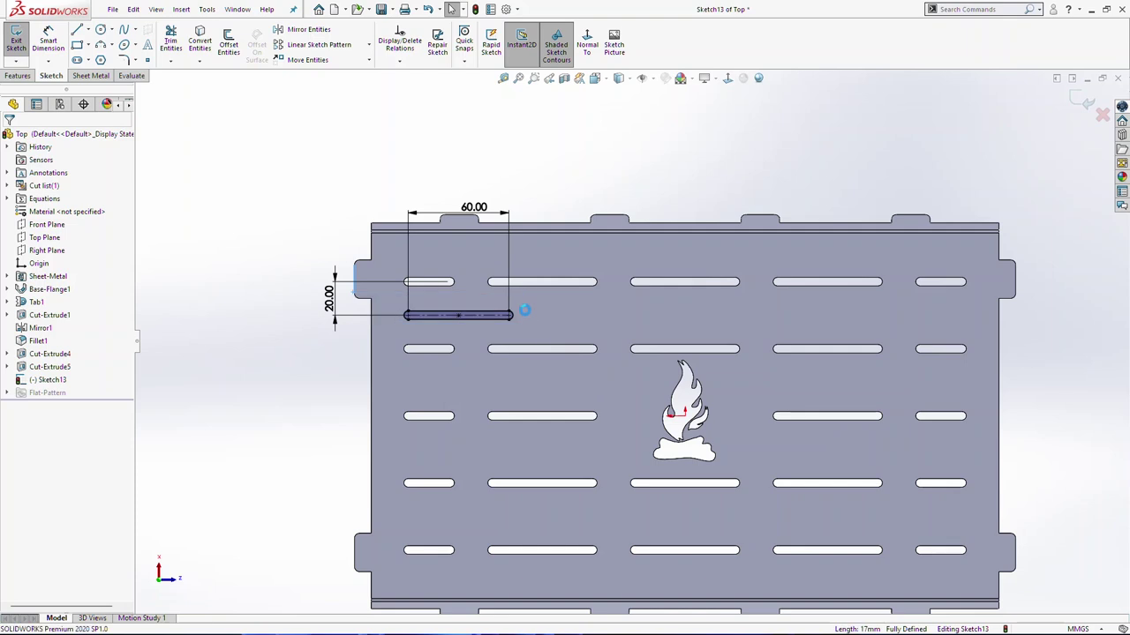
pyautogui.click(329, 44)
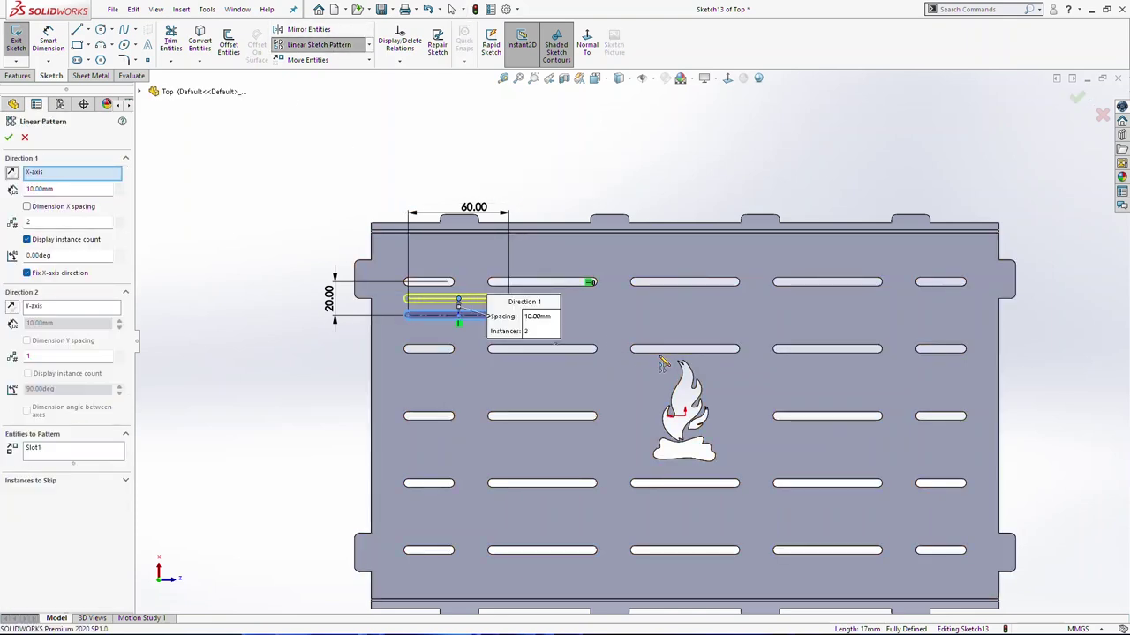
pyautogui.write('4')
pyautogui.click(46, 225)
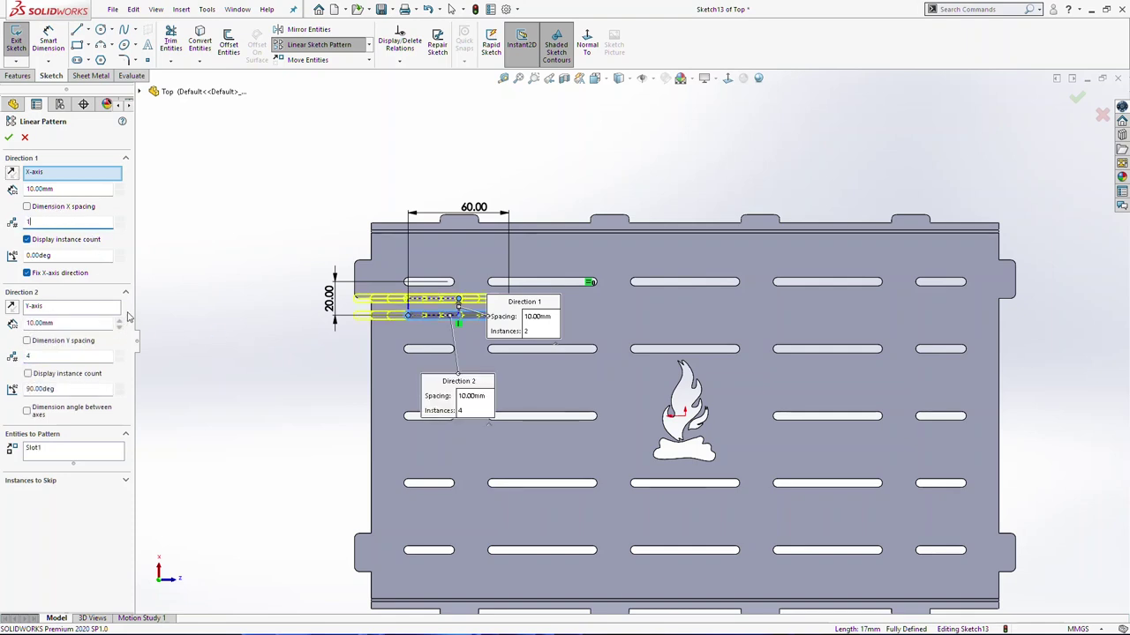
pyautogui.write('1')
pyautogui.press('Return')
pyautogui.click(13, 307)
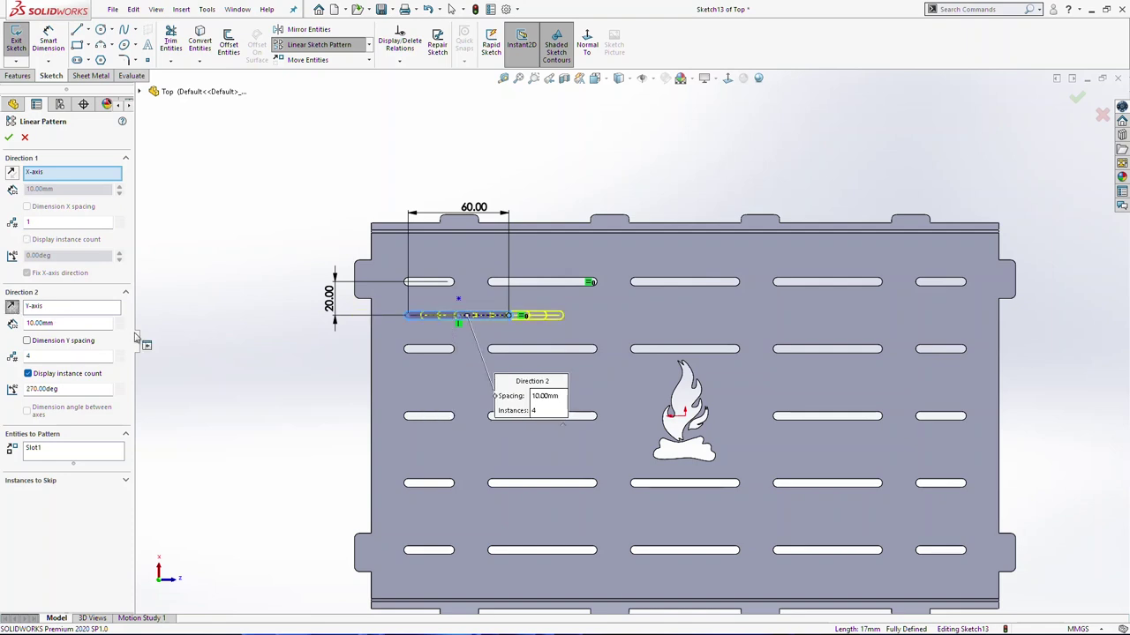
# Set the Y-direction spacing to 90 mm and create the row of slots.
pyautogui.click(119, 322)
pyautogui.click(120, 322)
pyautogui.click(120, 321)
pyautogui.click(119, 321)
pyautogui.click(119, 322)
pyautogui.click(119, 321)
pyautogui.click(119, 321)
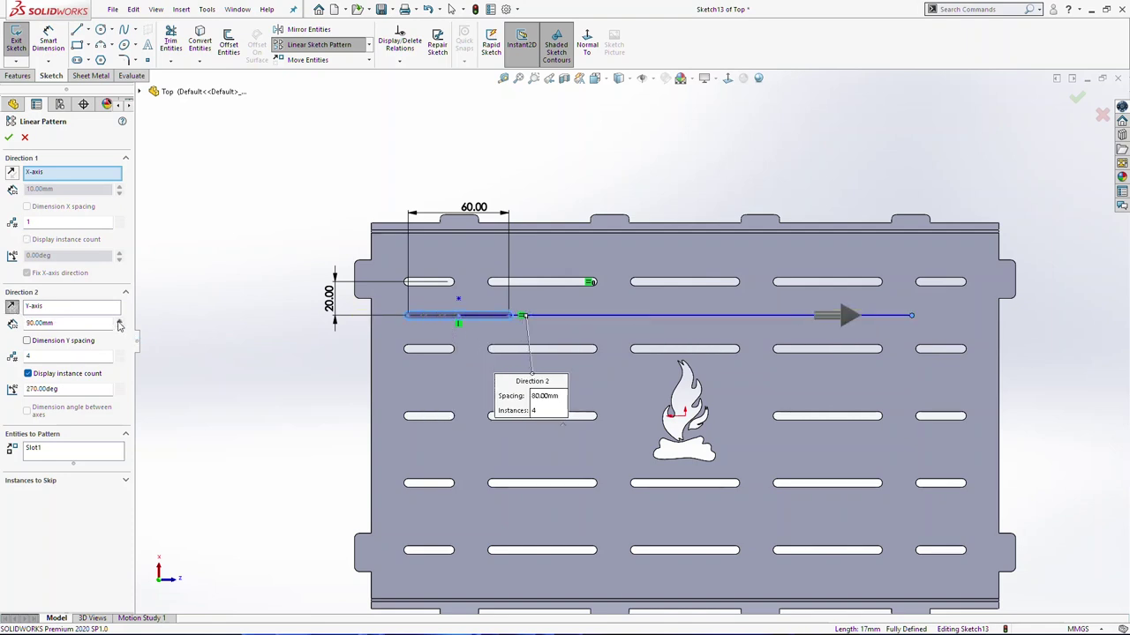
pyautogui.click(119, 322)
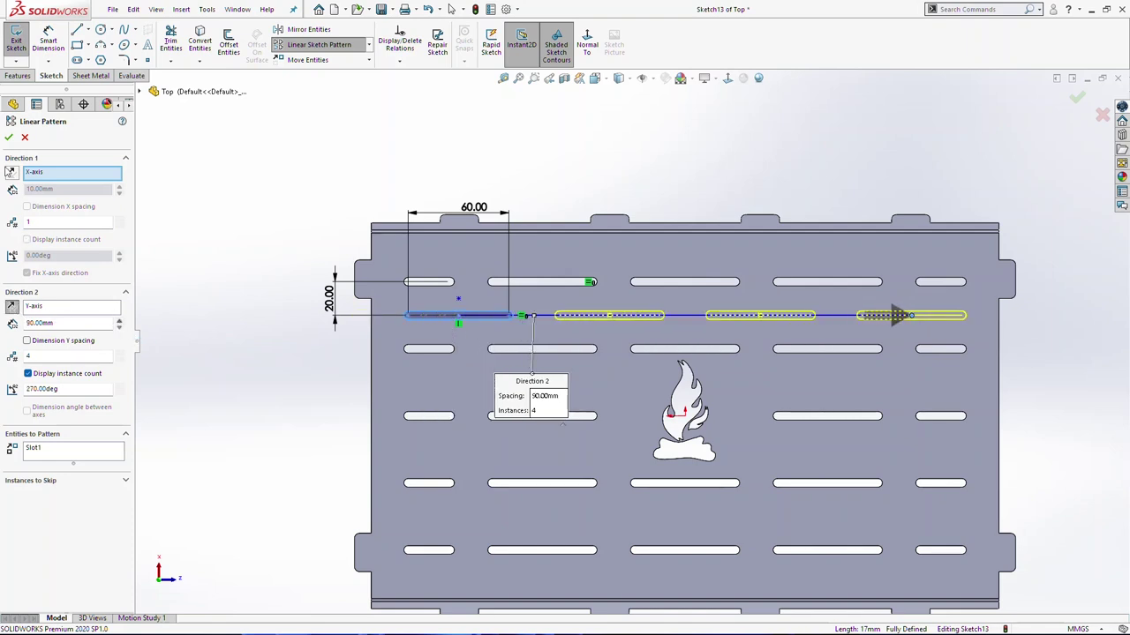
pyautogui.click(8, 138)
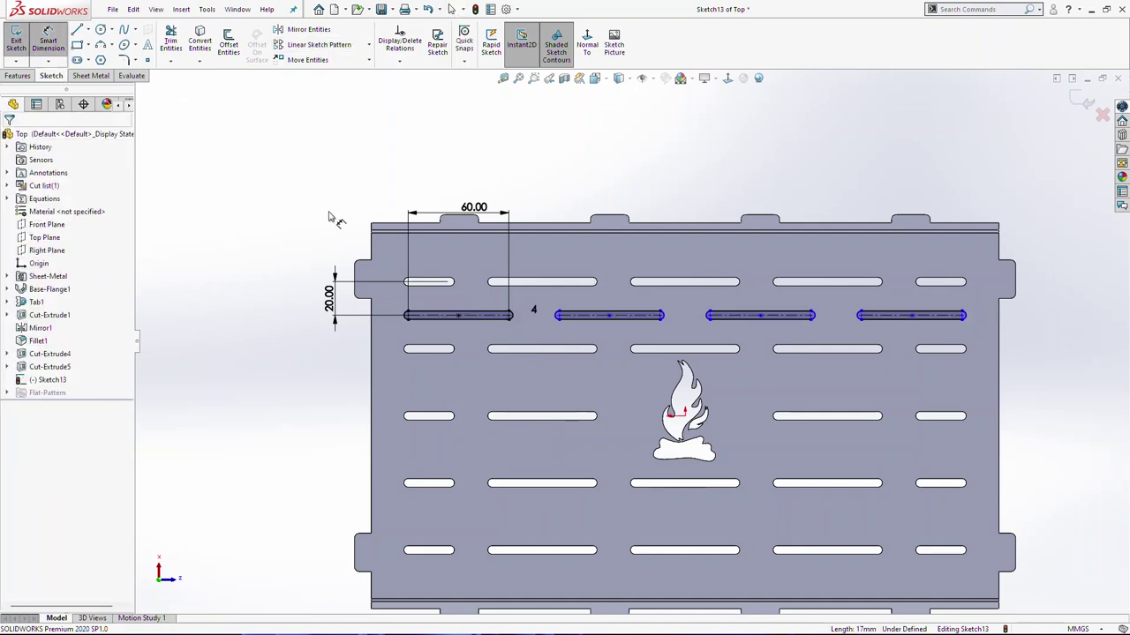
# Dimension the gap between the facing arc centres of the first two patterned slots as 30 mm.
pyautogui.click(561, 316)
pyautogui.click(510, 316)
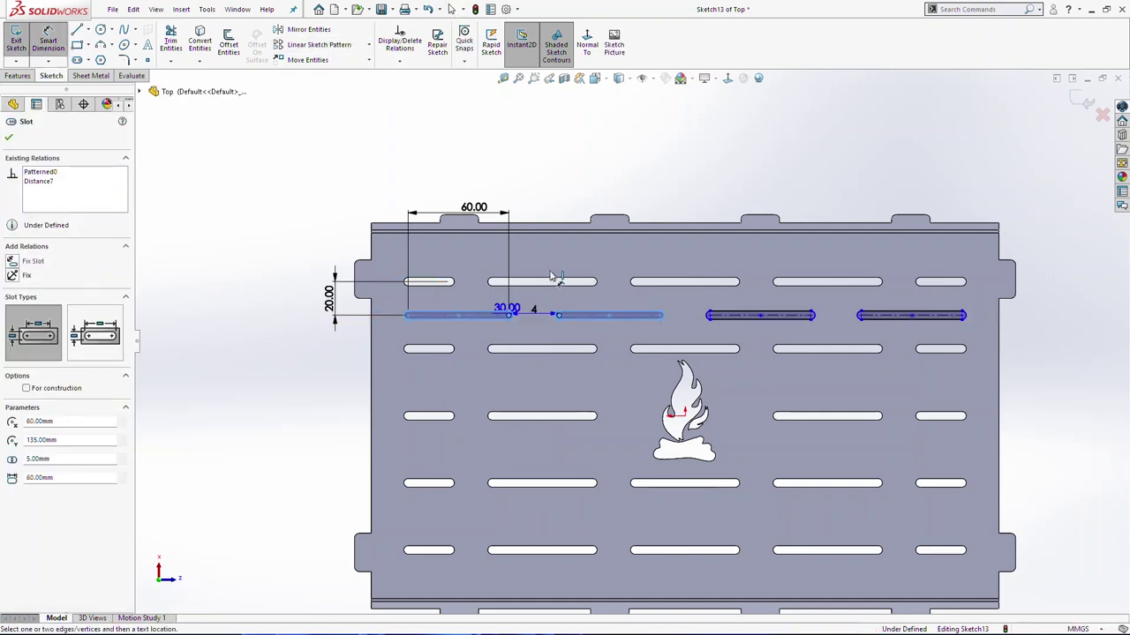
pyautogui.click(558, 196)
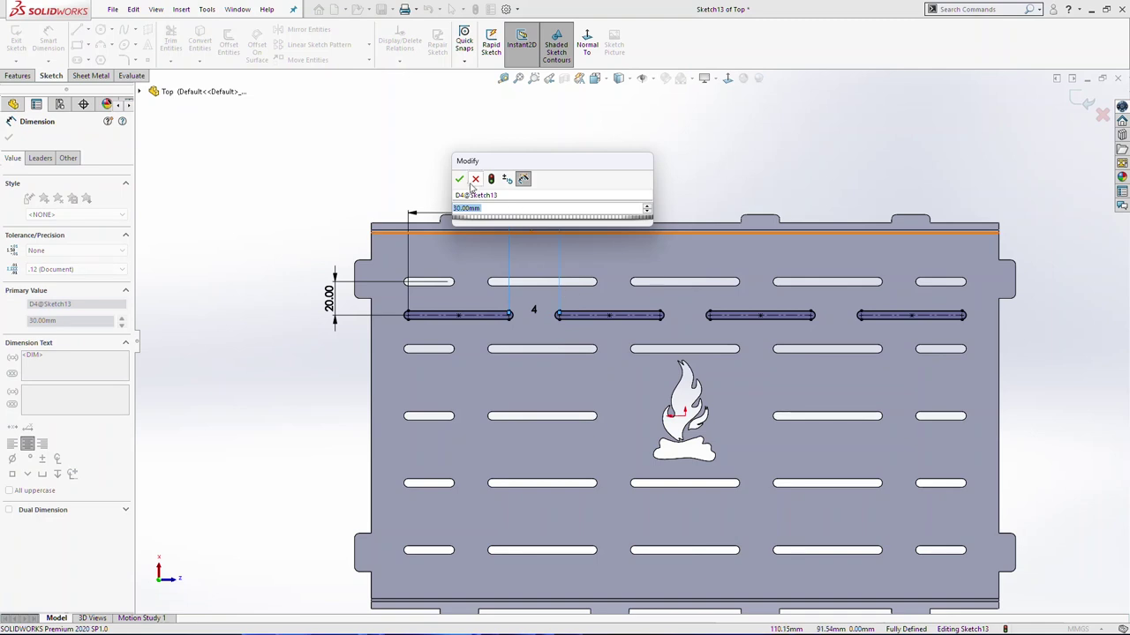
pyautogui.press('Return')
pyautogui.press('Escape')
# Set up a linear sketch pattern of the four-slot row with 4 instances along the reversed X direction.
pyautogui.scroll(-8, 978, 313)
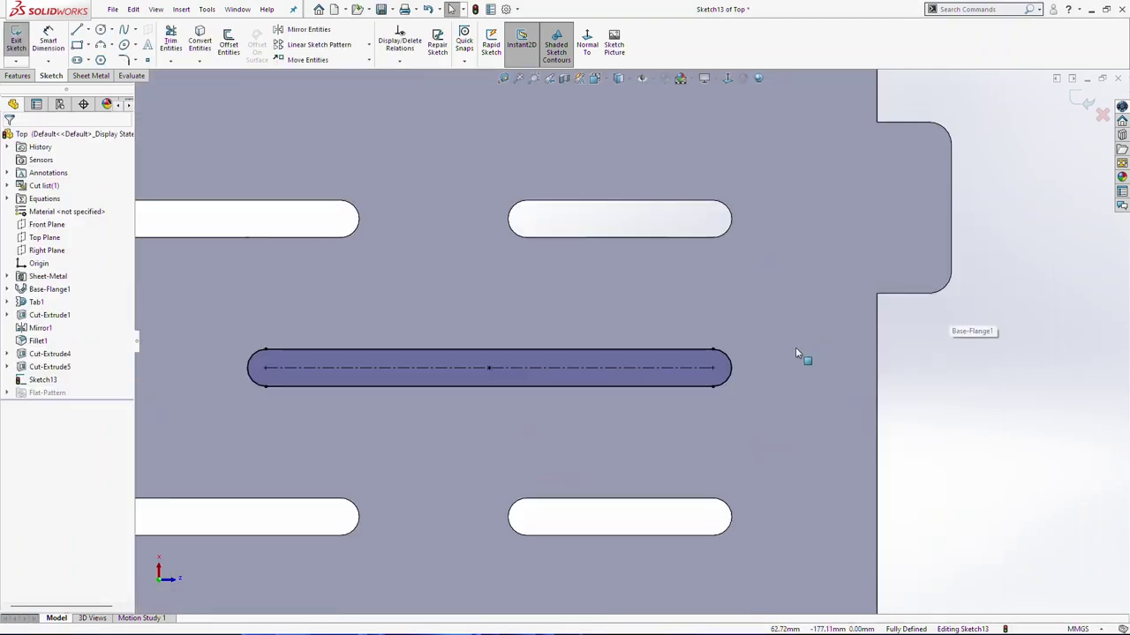
pyautogui.scroll(5, 545, 449)
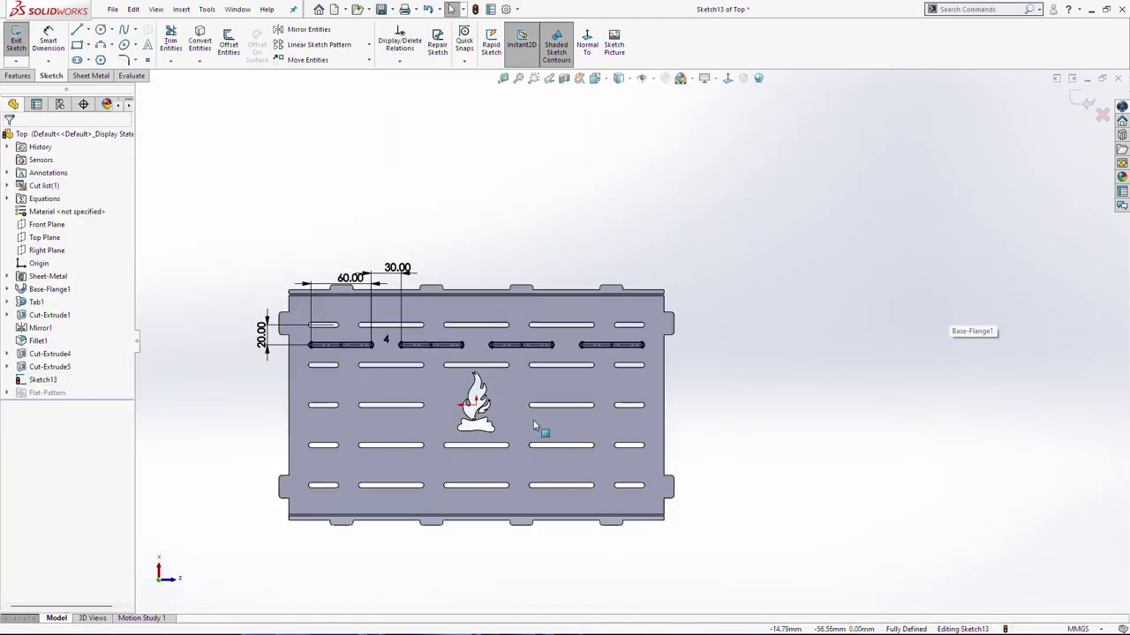
pyautogui.scroll(-5, 432, 373)
pyautogui.scroll(5, 441, 379)
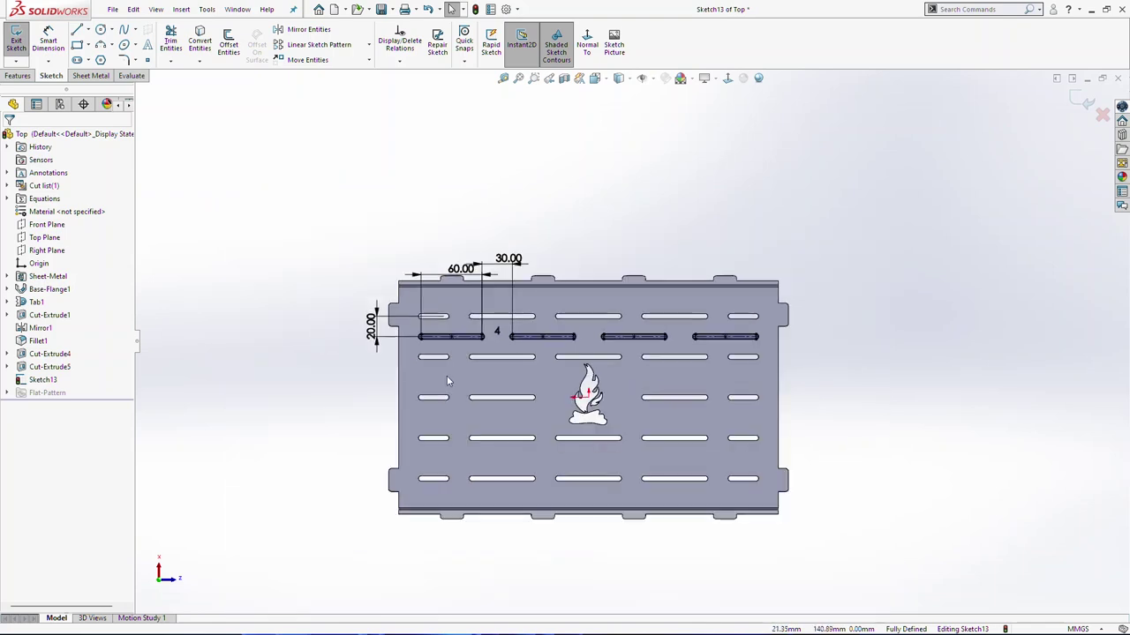
pyautogui.scroll(-2, 548, 350)
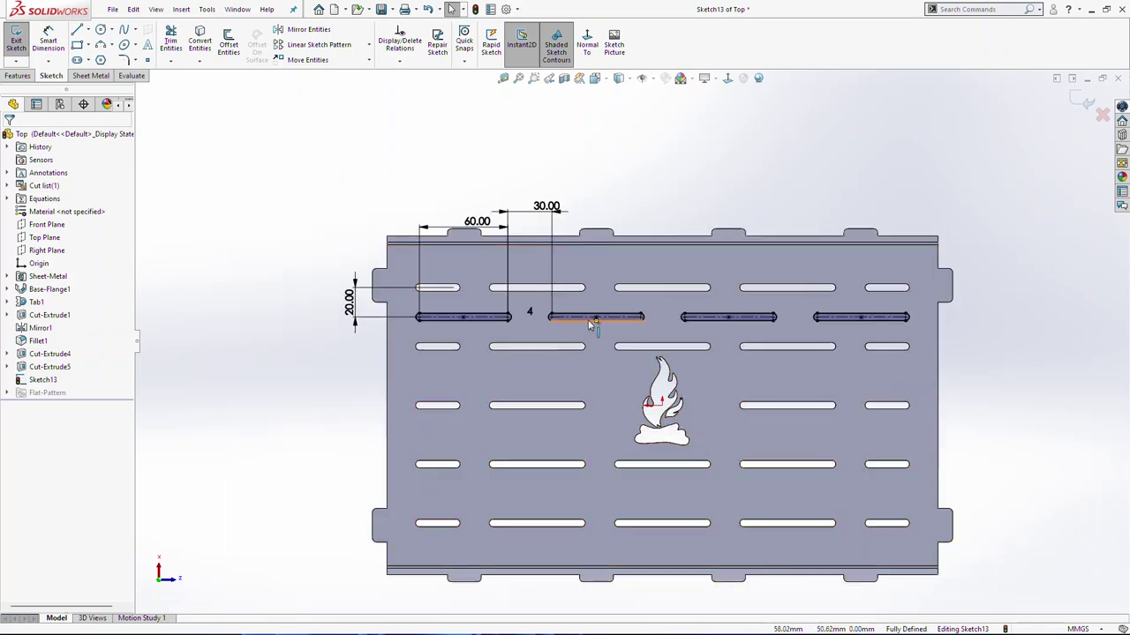
pyautogui.moveTo(1024, 345); pyautogui.dragTo(382, 285)
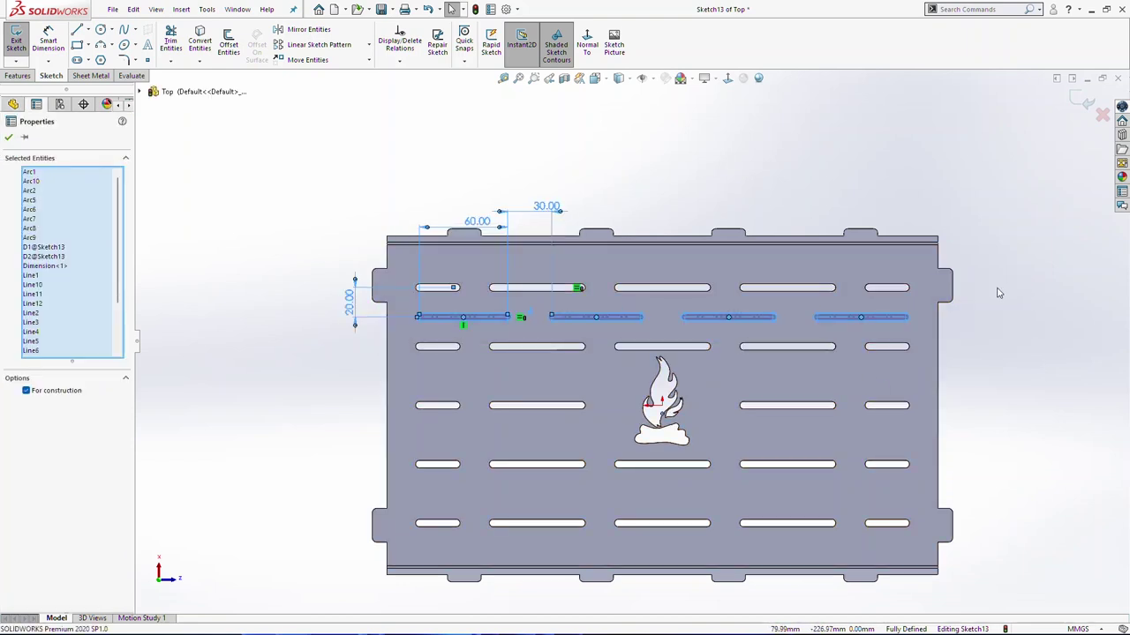
pyautogui.click(320, 45)
pyautogui.click(12, 172)
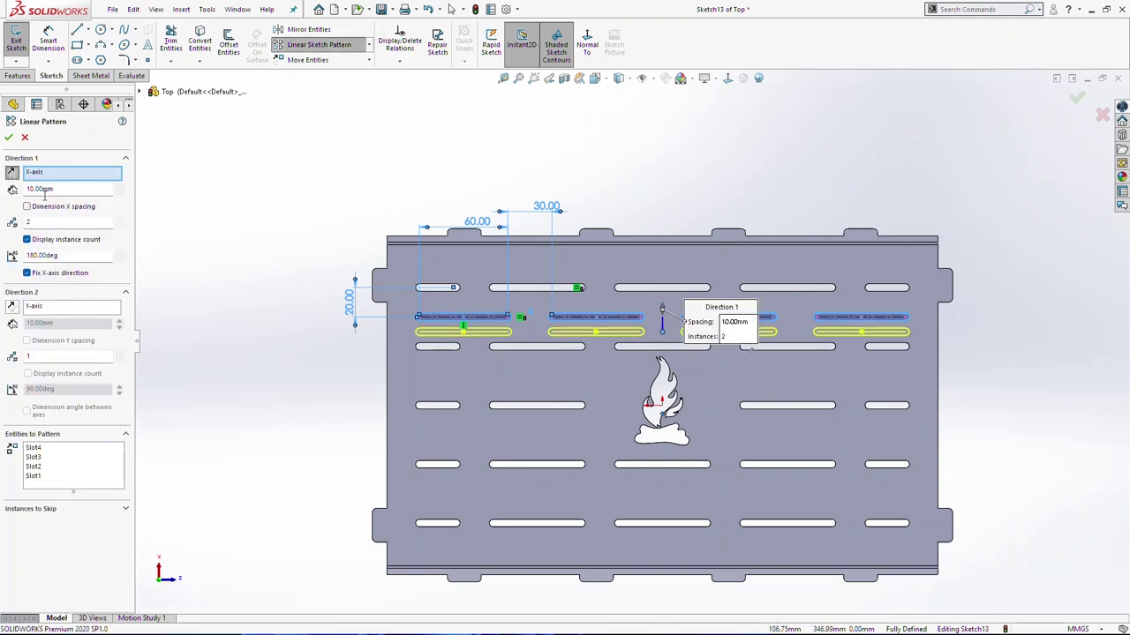
pyautogui.write('4')
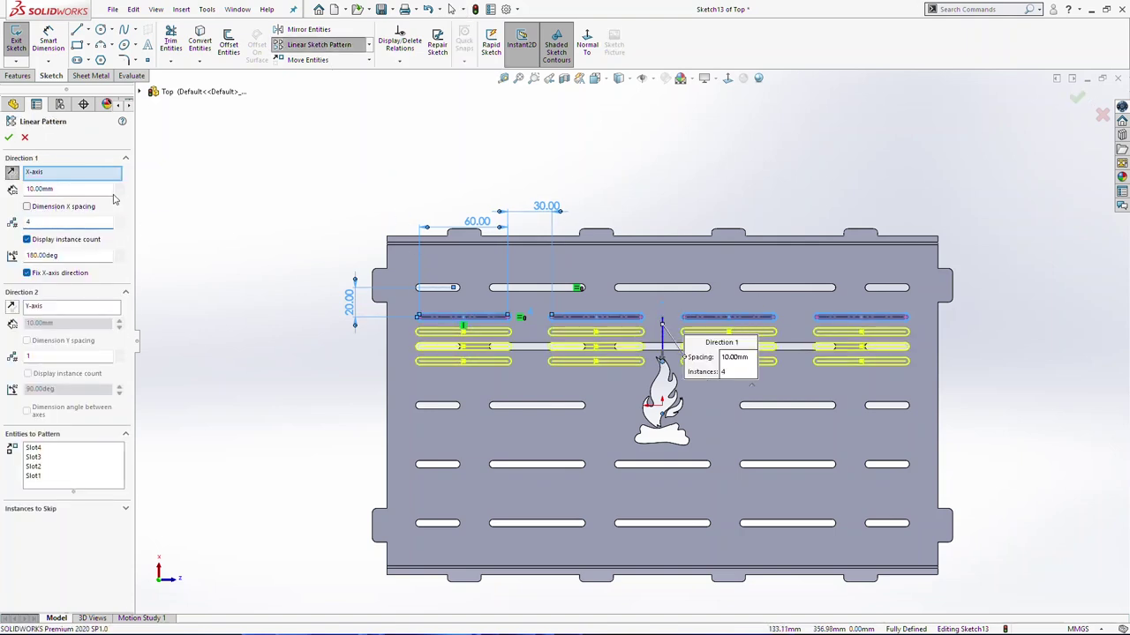
# Set the X-direction spacing to 40 mm and create the additional slot rows.
pyautogui.click(121, 191)
pyautogui.click(121, 190)
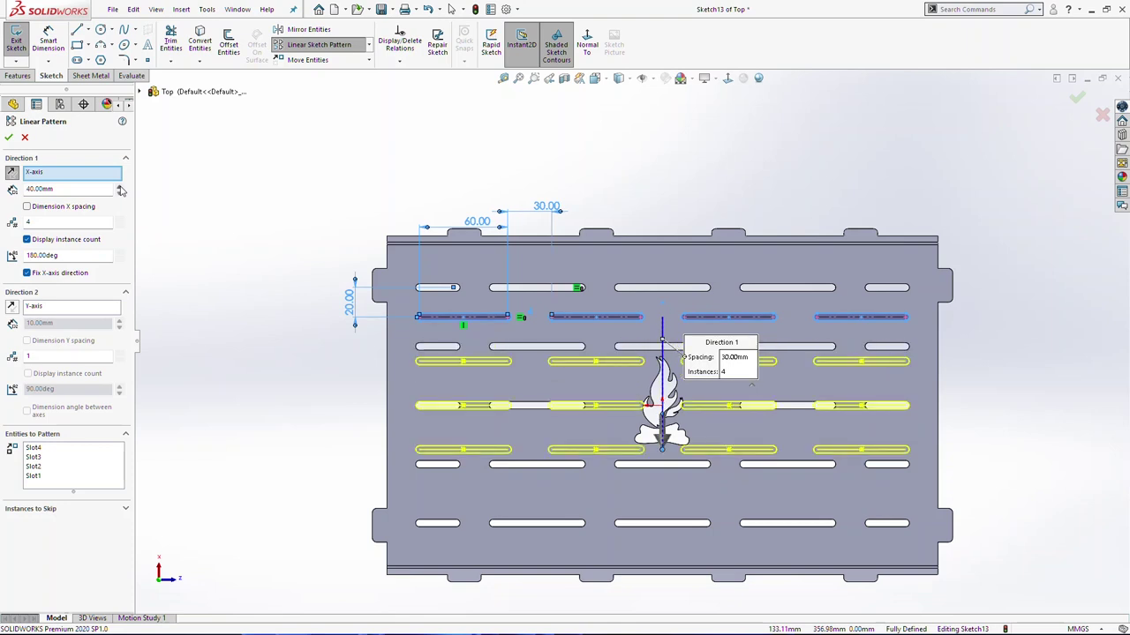
pyautogui.click(121, 191)
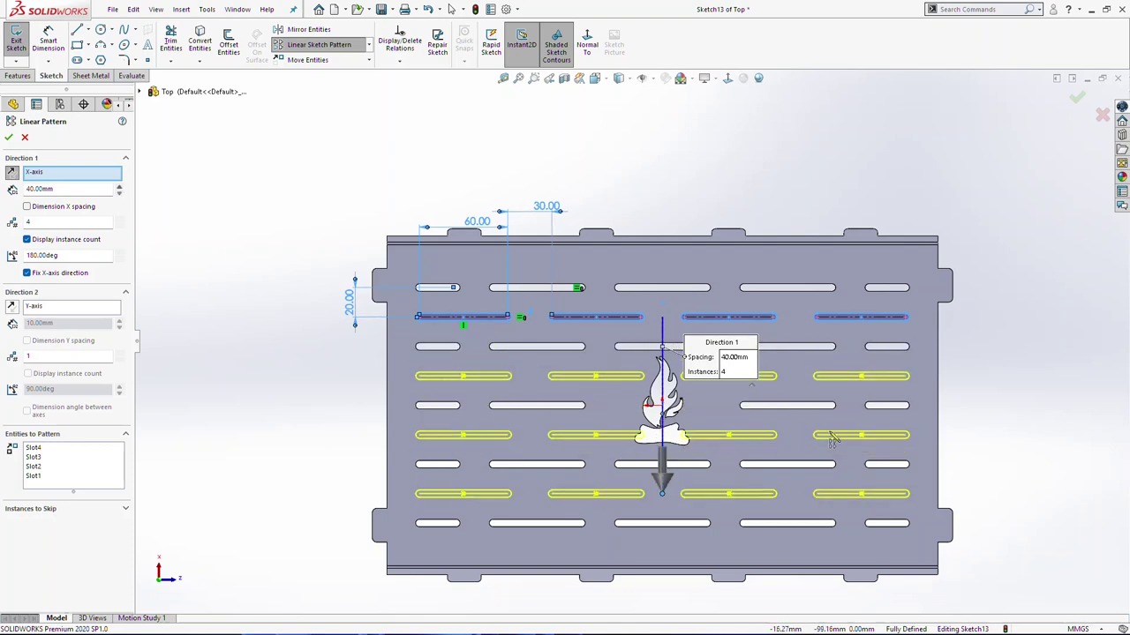
pyautogui.click(8, 139)
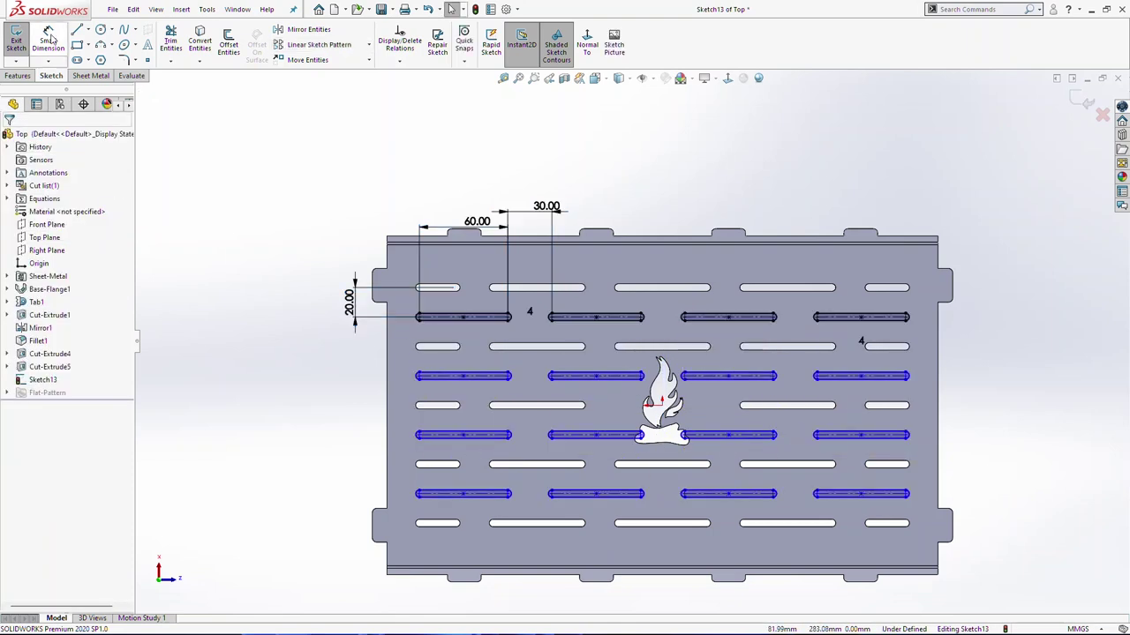
# Dimension the distance between the first and second patterned slot rows as 40 mm.
pyautogui.click(454, 316)
pyautogui.click(459, 376)
pyautogui.click(222, 358)
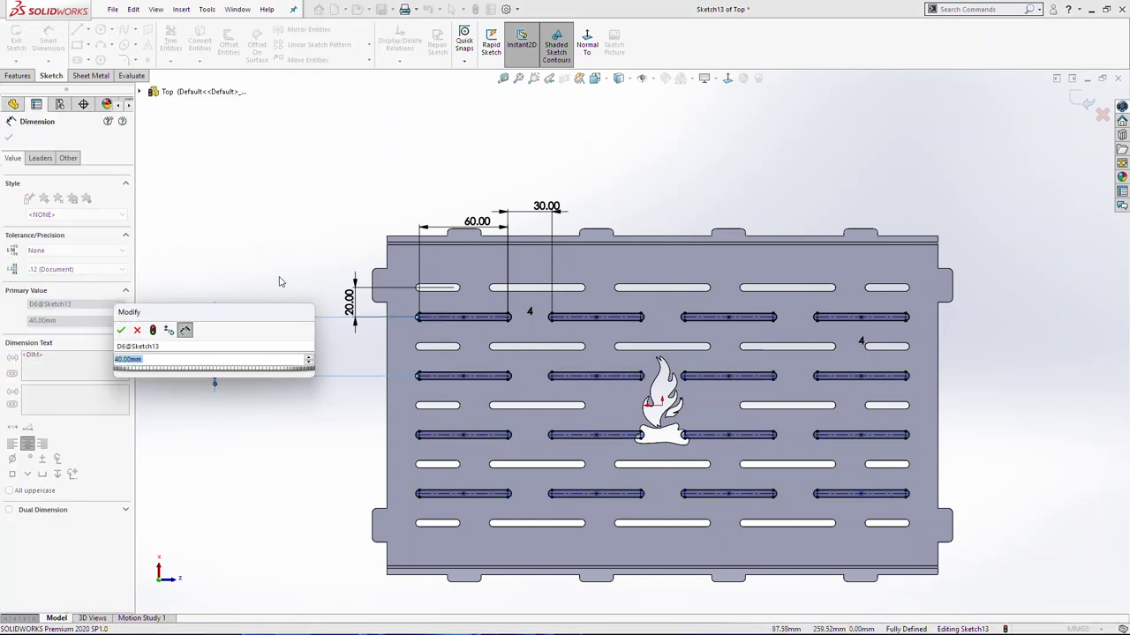
pyautogui.press('Escape')
# Draw a circle about 85 mm in diameter centred on the origin, tangent to the lower edge of the cut slot beneath the flame.
pyautogui.scroll(-4, 724, 486)
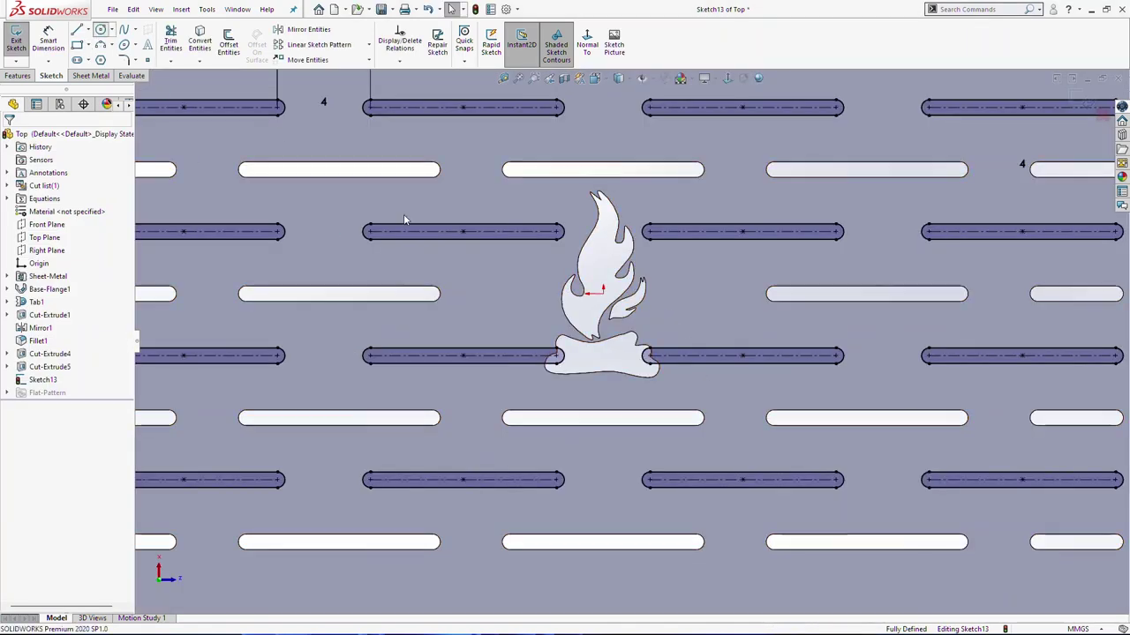
pyautogui.click(101, 29)
pyautogui.click(603, 291)
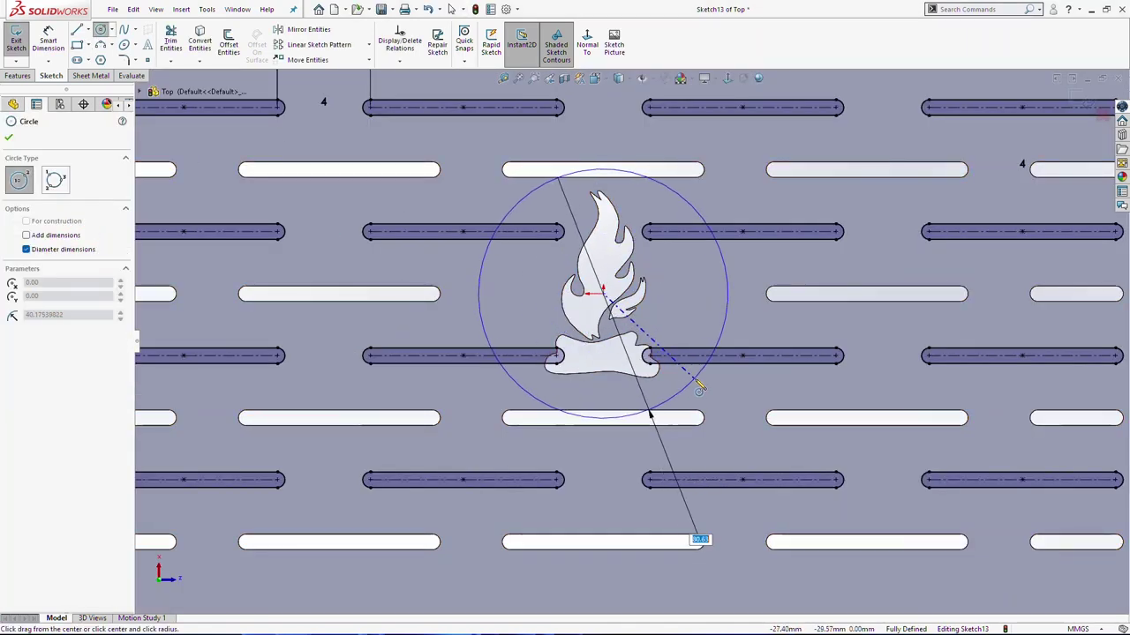
pyautogui.click(649, 414)
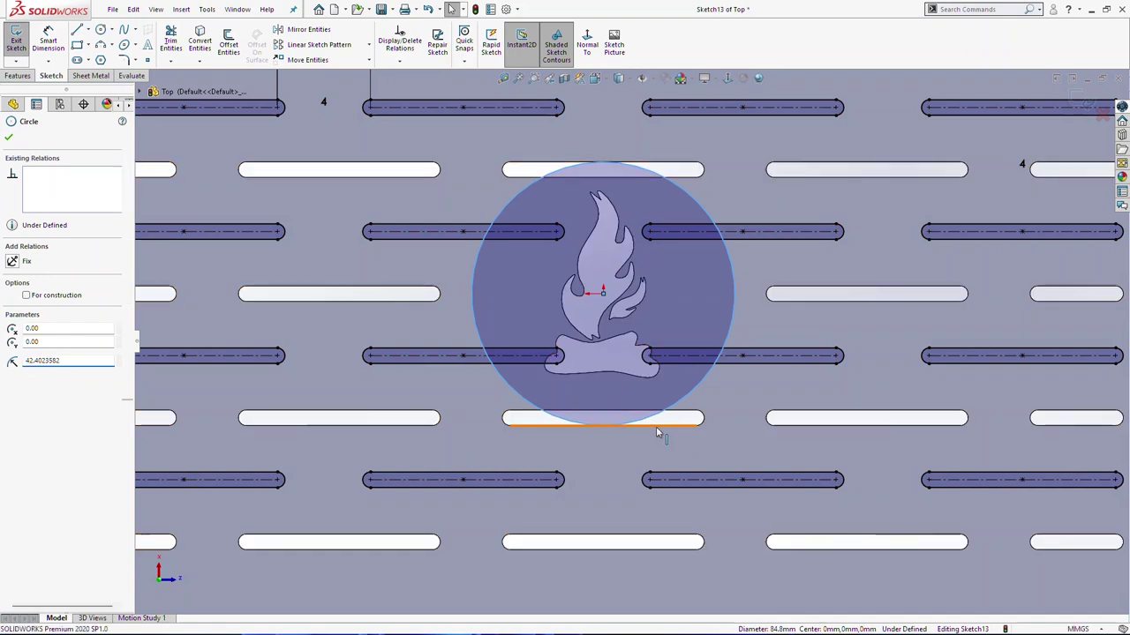
pyautogui.keyDown('ctrl'); pyautogui.click(658, 425); pyautogui.keyUp('ctrl')
pyautogui.click(36, 328)
pyautogui.press('Escape')
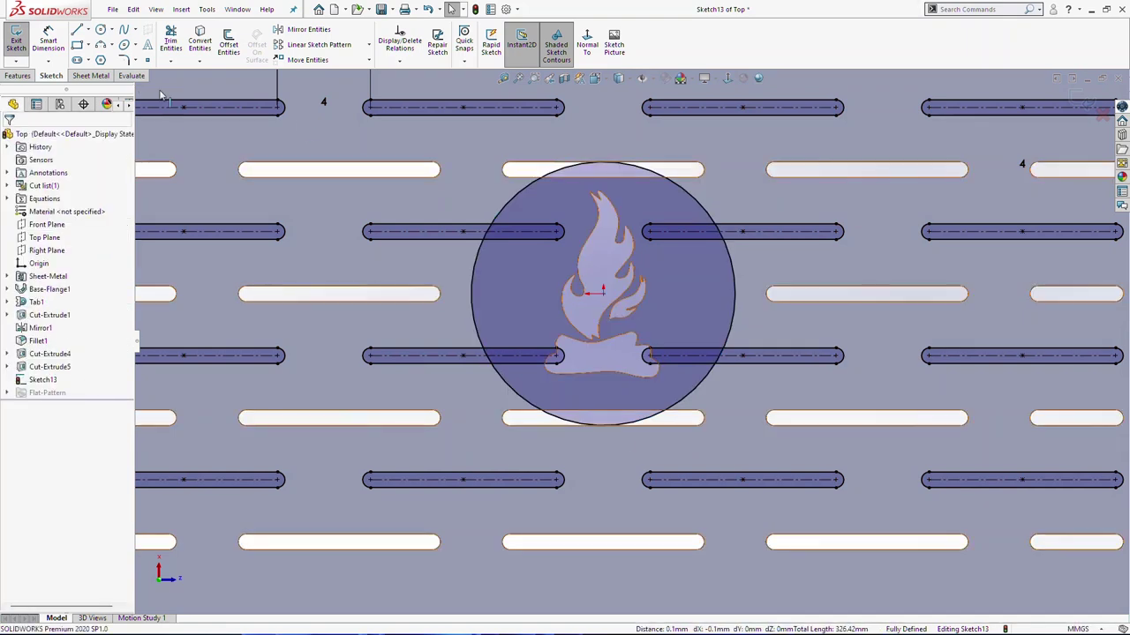
# Power-trim the ends of the two slots flanking the flame's upper part inside the circle, accepting the loss of the slot entities.
pyautogui.click(170, 41)
pyautogui.moveTo(709, 256); pyautogui.dragTo(668, 221)
pyautogui.click(592, 323)
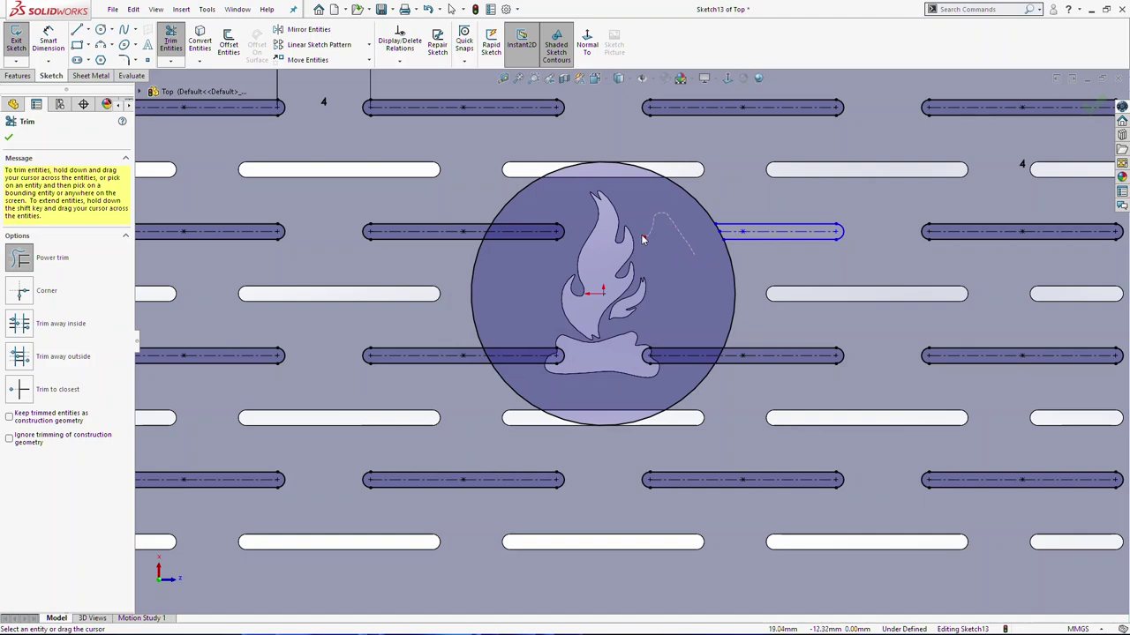
pyautogui.moveTo(521, 273); pyautogui.dragTo(561, 228)
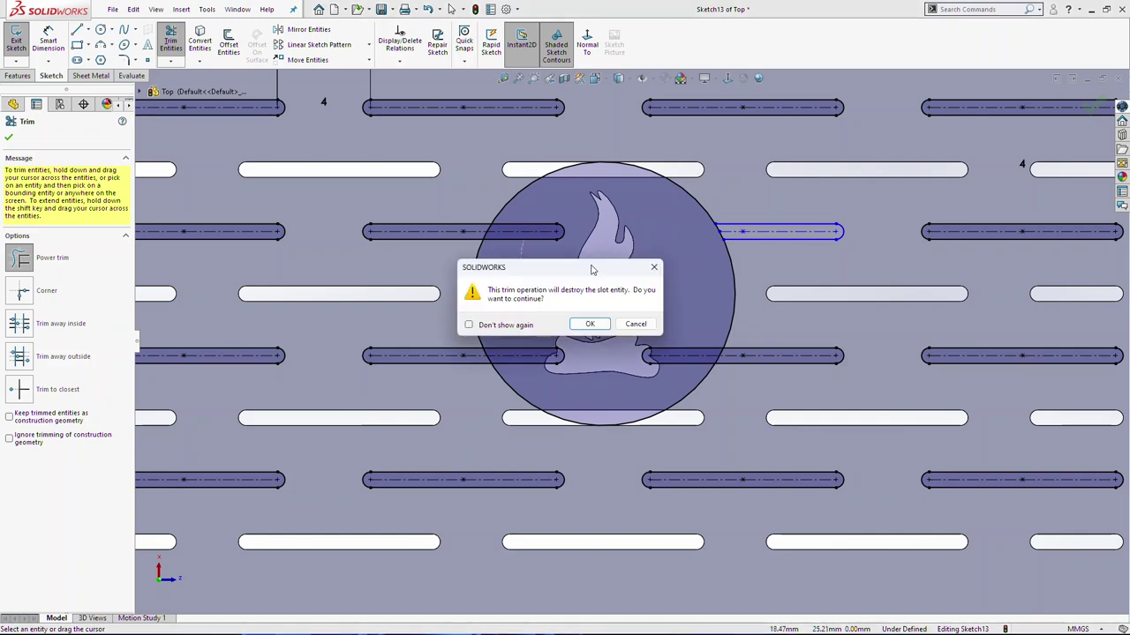
pyautogui.click(587, 323)
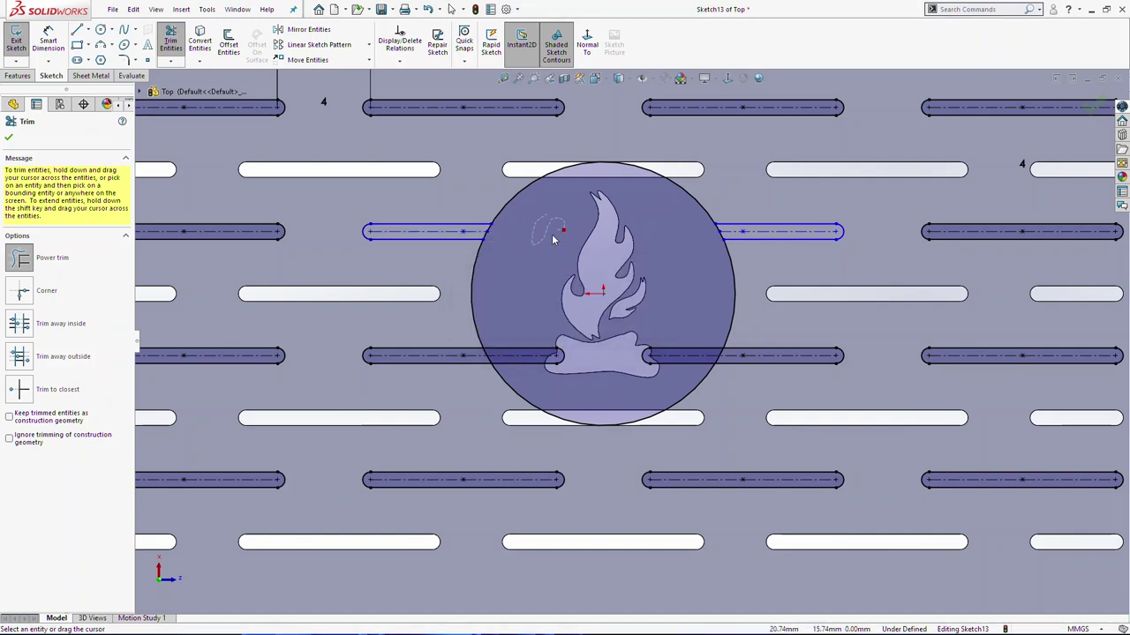
# Power-trim the ends of the two slots flanking the log base, accepting the loss of the slot entities, and trim away the whole circle.
pyautogui.moveTo(532, 357); pyautogui.dragTo(535, 364)
pyautogui.click(581, 323)
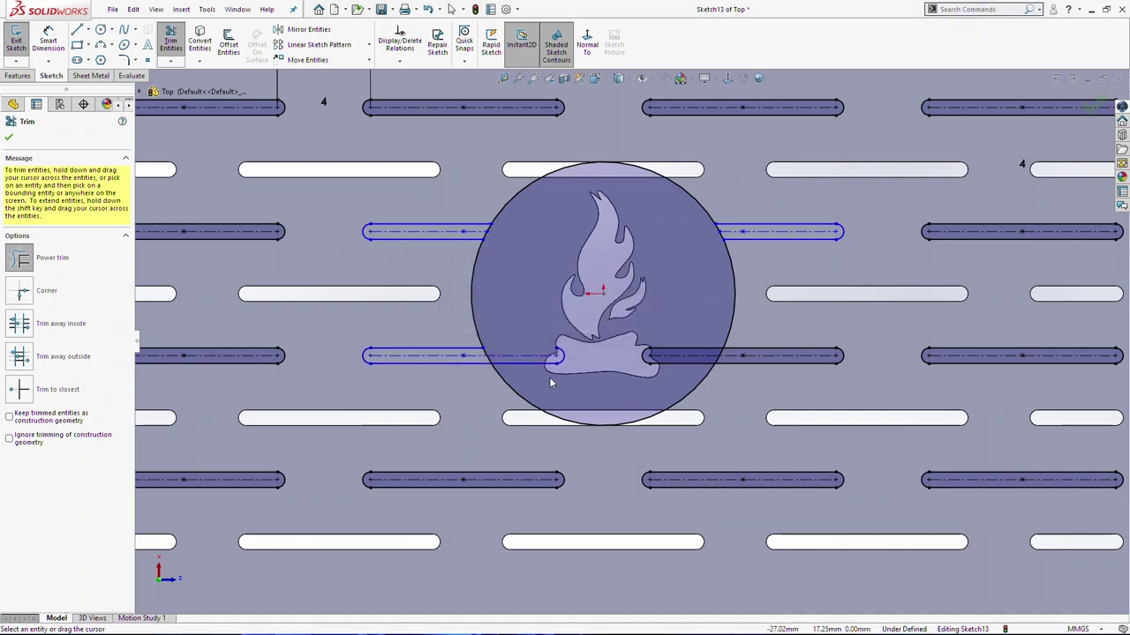
pyautogui.moveTo(677, 336); pyautogui.dragTo(655, 360)
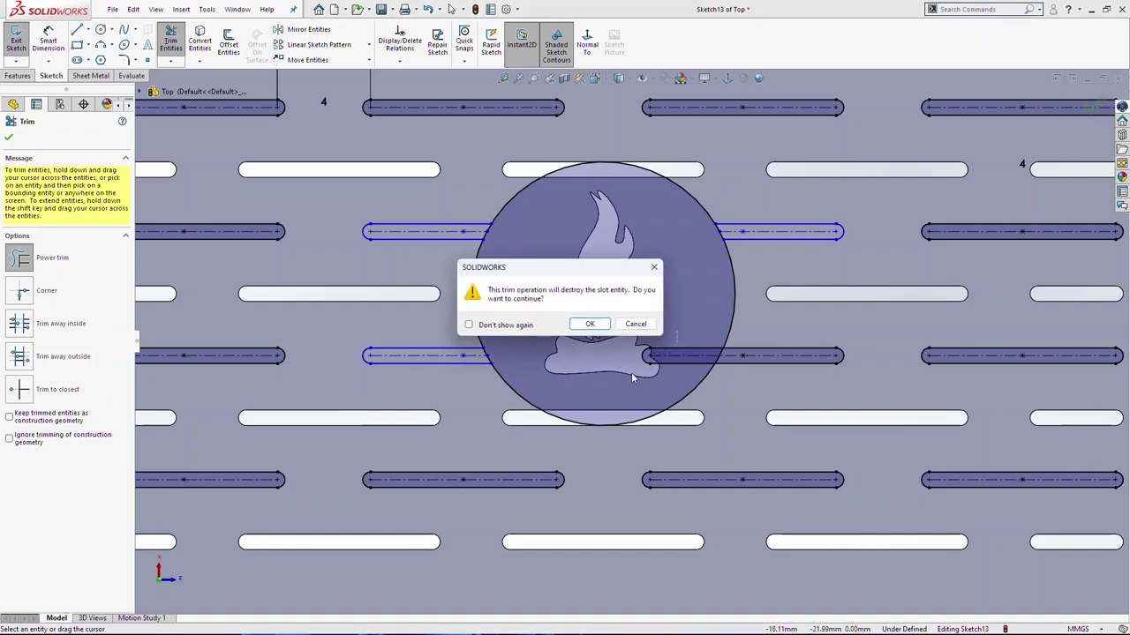
pyautogui.click(593, 323)
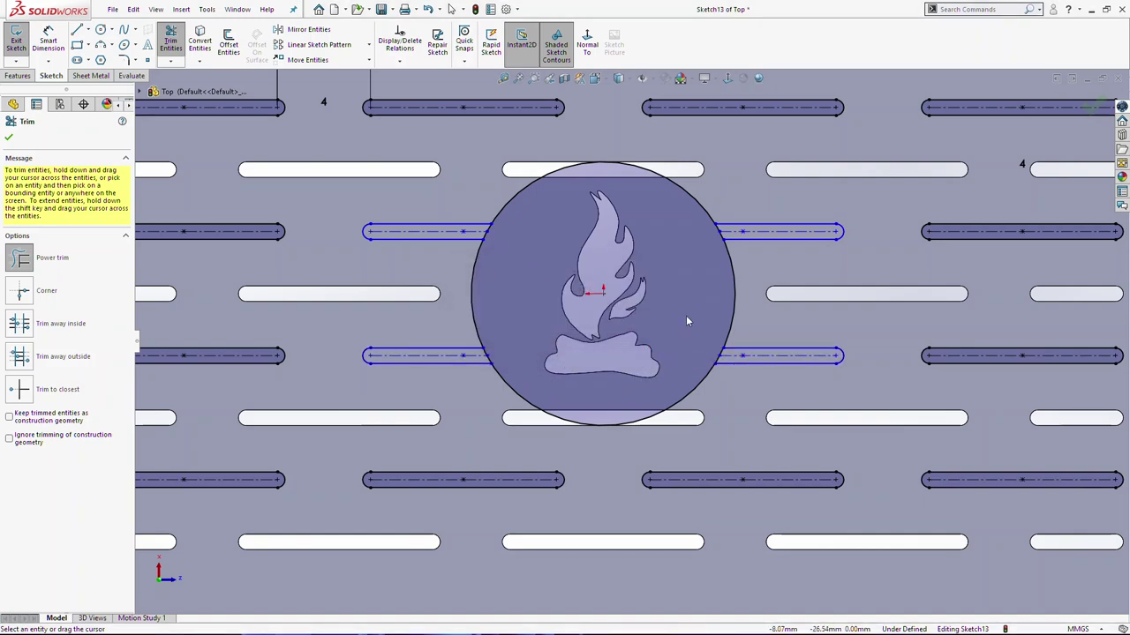
pyautogui.moveTo(694, 274)
pyautogui.mouseDown()
pyautogui.moveTo(735, 276)
pyautogui.moveTo(706, 221)
pyautogui.moveTo(547, 251)
pyautogui.moveTo(479, 283)
pyautogui.mouseUp()
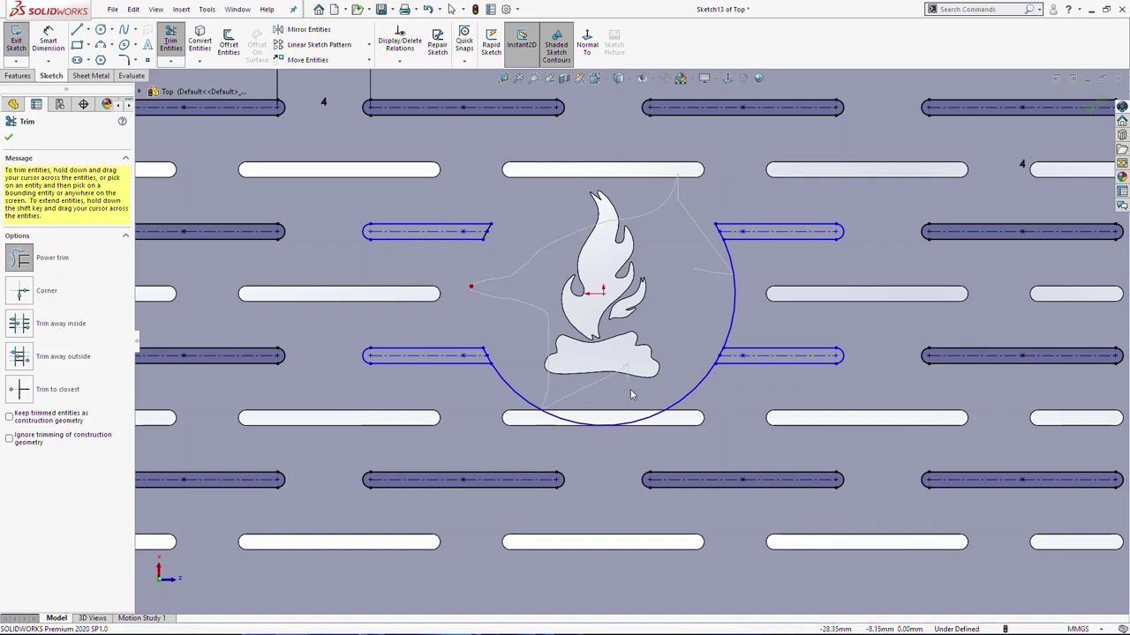
pyautogui.moveTo(698, 296); pyautogui.dragTo(689, 285)
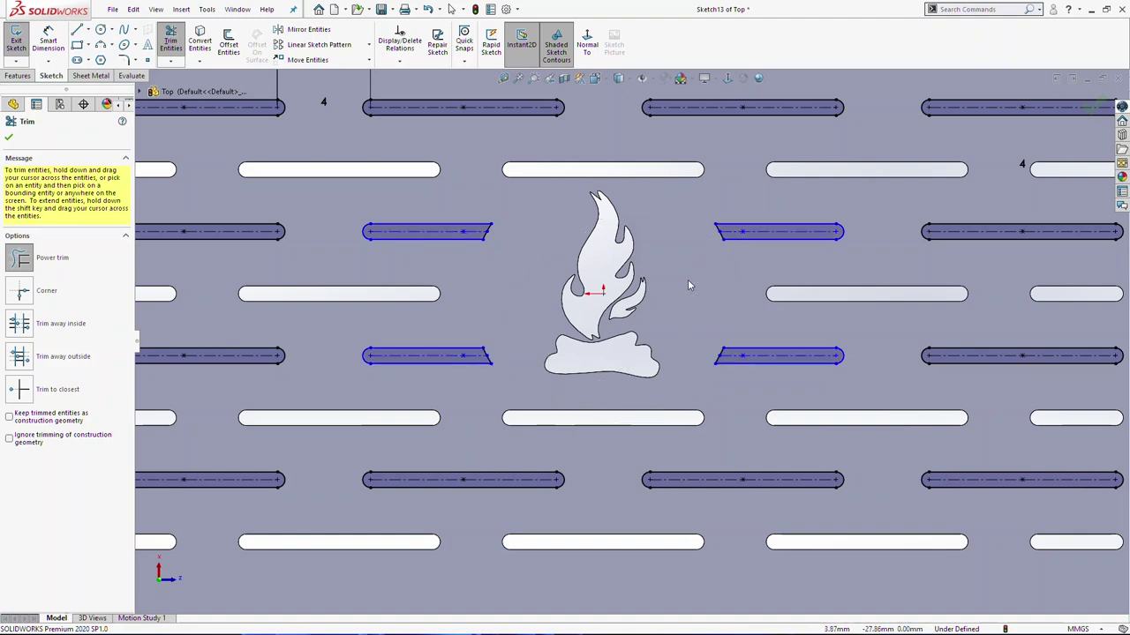
pyautogui.click(55, 37)
pyautogui.press('Escape')
# Make the upper and lower edges of the trimmed upper-right slot collinear with those of the intact slot beside it.
pyautogui.click(823, 224)
pyautogui.keyDown('ctrl'); pyautogui.click(961, 224); pyautogui.keyUp('ctrl')
pyautogui.click(37, 370)
pyautogui.press('Escape')
pyautogui.click(827, 239)
pyautogui.keyDown('ctrl'); pyautogui.click(954, 239); pyautogui.keyUp('ctrl')
pyautogui.click(37, 370)
pyautogui.press('Escape')
# Make the trimmed lower-right slot's upper edge collinear with the intact slot beside it, and the lower edges of both trimmed lower slots too.
pyautogui.click(948, 348)
pyautogui.keyDown('ctrl'); pyautogui.click(823, 349); pyautogui.keyUp('ctrl')
pyautogui.click(37, 356)
pyautogui.press('Escape')
pyautogui.click(956, 364)
pyautogui.keyDown('ctrl'); pyautogui.click(746, 364); pyautogui.keyUp('ctrl')
pyautogui.keyDown('ctrl'); pyautogui.click(436, 363); pyautogui.keyUp('ctrl')
pyautogui.click(42, 355)
pyautogui.press('Escape')
# Make the upper edge of the trimmed lower-left slot collinear with that of the intact slot beside it.
pyautogui.click(388, 355)
pyautogui.keyDown('ctrl'); pyautogui.click(238, 356); pyautogui.keyUp('ctrl')
pyautogui.click(38, 371)
pyautogui.press('Escape')
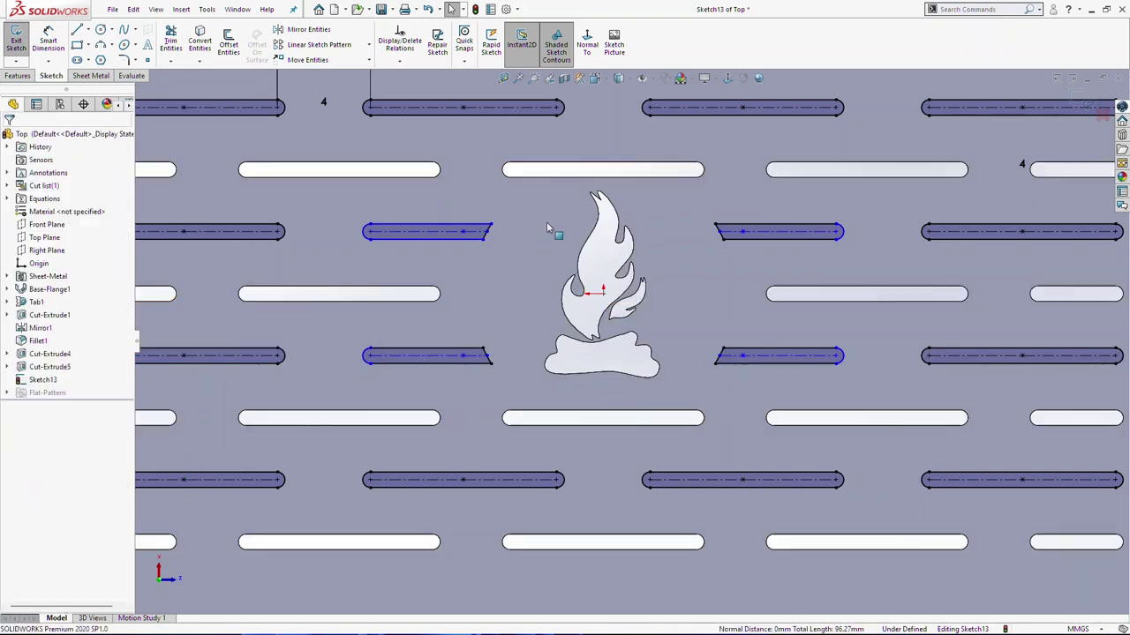
# Make the upper and lower edges of the trimmed upper-left slot collinear with those of the intact slot to its left.
pyautogui.click(461, 225)
pyautogui.keyDown('ctrl'); pyautogui.click(189, 225); pyautogui.keyUp('ctrl')
pyautogui.click(47, 373)
pyautogui.click(432, 239)
pyautogui.keyDown('ctrl'); pyautogui.click(233, 240); pyautogui.keyUp('ctrl')
pyautogui.click(41, 371)
pyautogui.press('Escape')
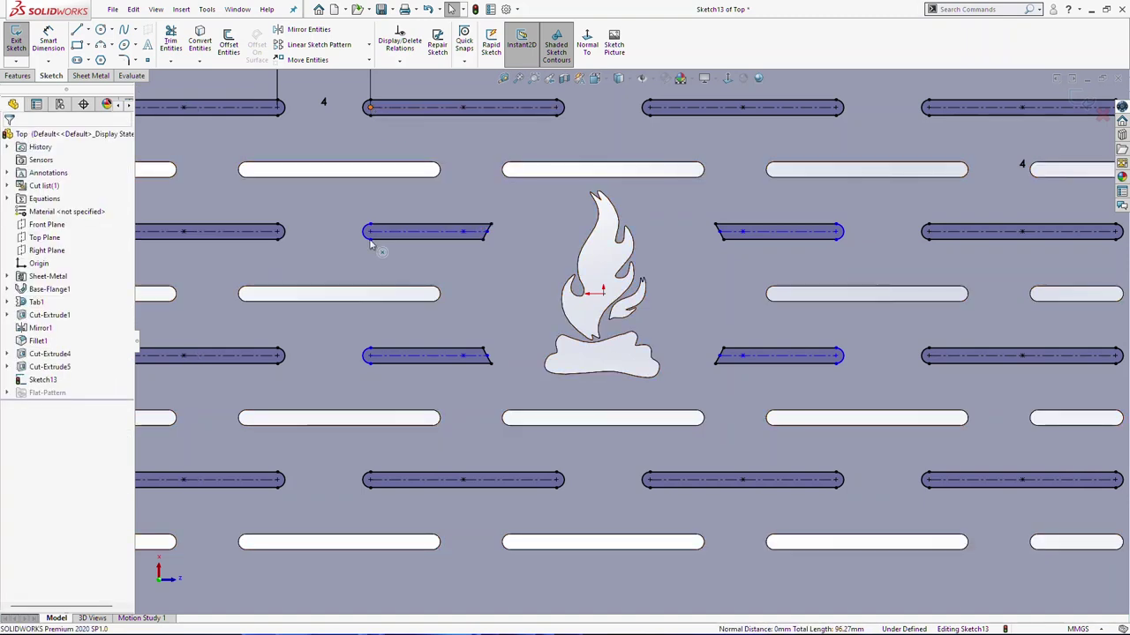
# Align the end-arc centres of the trimmed left-hand slots with the end-arc centre of the intact slot above them.
pyautogui.click(370, 107)
pyautogui.keyDown('ctrl'); pyautogui.click(369, 356); pyautogui.keyUp('ctrl')
pyautogui.click(46, 327)
pyautogui.press('Escape')
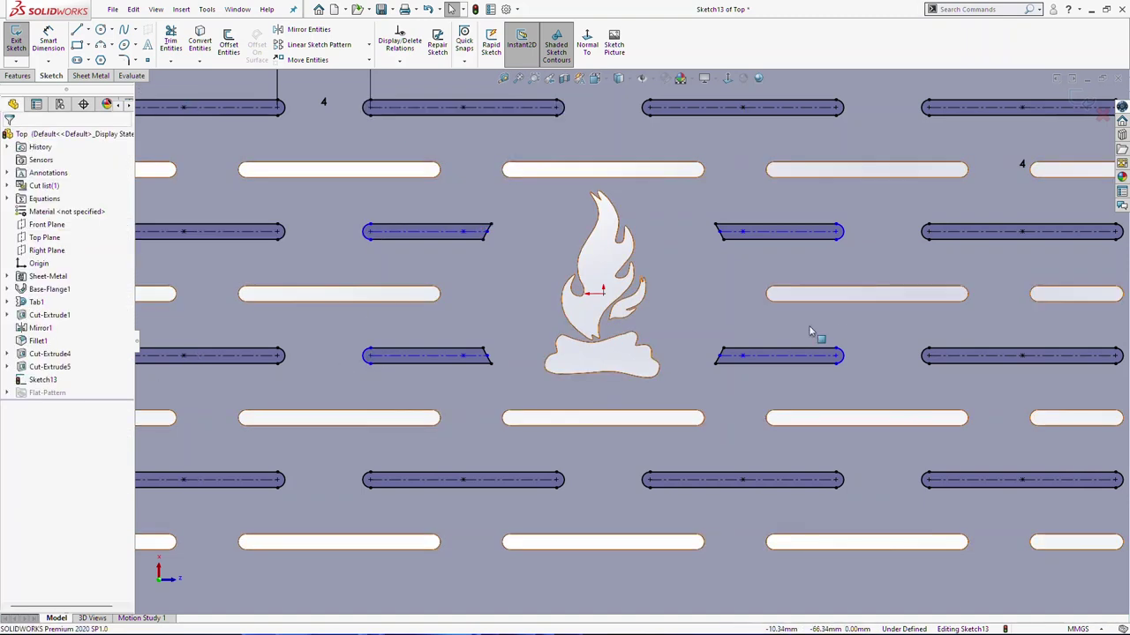
# Make the outer end arc of the trimmed upper-left slot tangent to its upper and lower edges.
pyautogui.moveTo(363, 235)
pyautogui.mouseDown()
pyautogui.moveTo(341, 243)
pyautogui.moveTo(377, 266)
pyautogui.moveTo(370, 240)
pyautogui.mouseUp()
pyautogui.press('Escape')
pyautogui.click(365, 236)
pyautogui.keyDown('ctrl'); pyautogui.click(383, 239); pyautogui.keyUp('ctrl')
pyautogui.press('Escape')
pyautogui.click(385, 224)
pyautogui.keyDown('ctrl'); pyautogui.click(364, 230); pyautogui.keyUp('ctrl')
pyautogui.click(37, 328)
pyautogui.press('Escape')
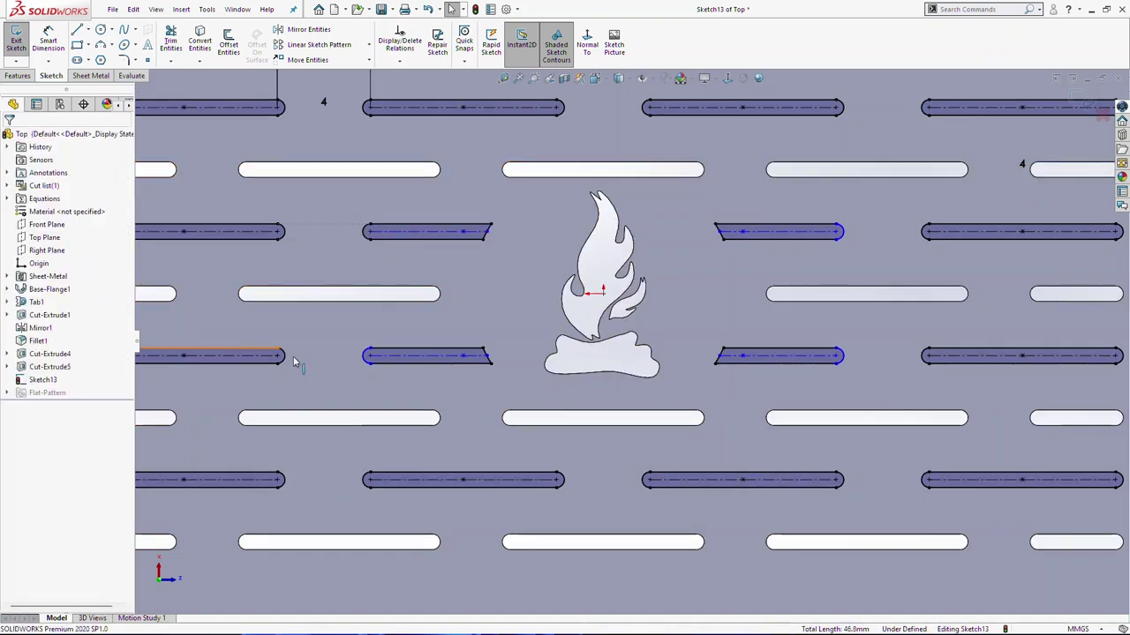
# Add a Horizontal relation between the end-arc centres of both trimmed right-hand slots and the intact slot above them.
pyautogui.click(836, 232)
pyautogui.keyDown('ctrl'); pyautogui.click(837, 356); pyautogui.keyUp('ctrl')
pyautogui.keyDown('ctrl'); pyautogui.click(837, 108); pyautogui.keyUp('ctrl')
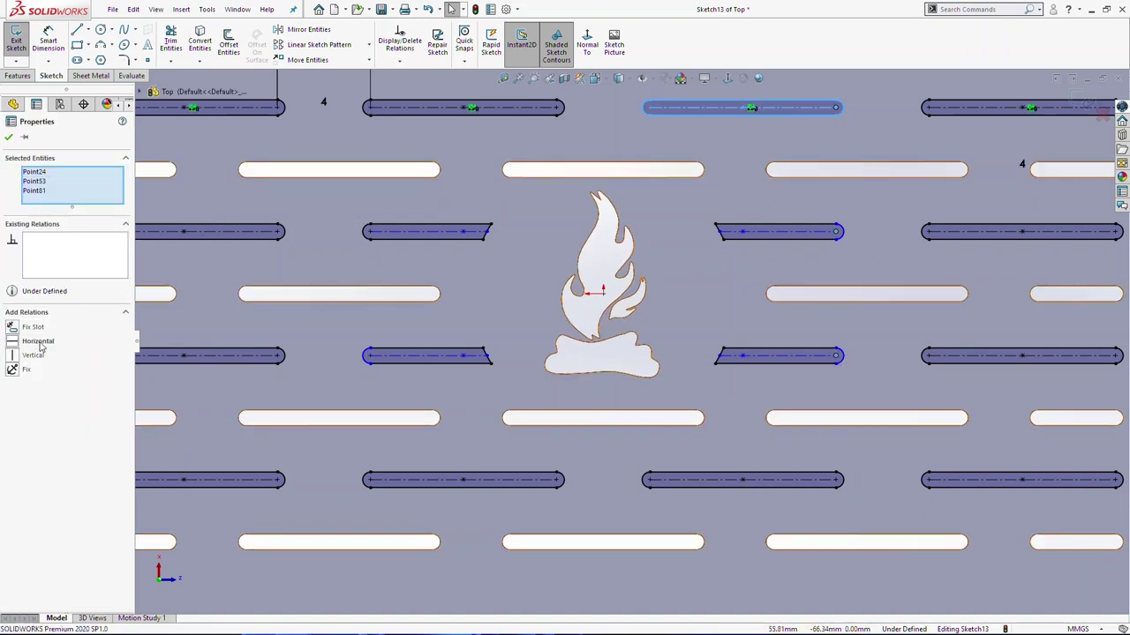
pyautogui.click(38, 343)
pyautogui.press('Escape')
# Make the outer end arc of the trimmed upper-right slot tangent to its upper and lower edges.
pyautogui.click(844, 232)
pyautogui.keyDown('ctrl'); pyautogui.click(795, 225); pyautogui.keyUp('ctrl')
pyautogui.click(41, 329)
pyautogui.press('Escape')
pyautogui.click(842, 236)
pyautogui.keyDown('ctrl'); pyautogui.click(804, 239); pyautogui.keyUp('ctrl')
pyautogui.click(45, 329)
pyautogui.press('Escape')
# Make the outer end arc of the trimmed lower-right slot tangent to its upper and lower edges.
pyautogui.click(848, 359)
pyautogui.click(843, 357)
pyautogui.keyDown('ctrl'); pyautogui.click(820, 348); pyautogui.keyUp('ctrl')
pyautogui.click(35, 330)
pyautogui.press('Escape')
pyautogui.click(819, 364)
pyautogui.keyDown('ctrl'); pyautogui.click(842, 360); pyautogui.keyUp('ctrl')
pyautogui.click(41, 329)
pyautogui.press('Escape')
# Make the outer end arc of the trimmed lower-left slot tangent to its upper and lower edges.
pyautogui.click(367, 357)
pyautogui.keyDown('ctrl'); pyautogui.click(383, 348); pyautogui.keyUp('ctrl')
pyautogui.click(40, 330)
pyautogui.press('Escape')
pyautogui.click(377, 364)
pyautogui.keyDown('ctrl'); pyautogui.click(365, 359); pyautogui.keyUp('ctrl')
pyautogui.click(41, 328)
pyautogui.press('Escape')
# Cut the slot sketch through the panel with a 10 mm blind Extruded Cut using Normal cut, and save the part.
pyautogui.scroll(4, 788, 384)
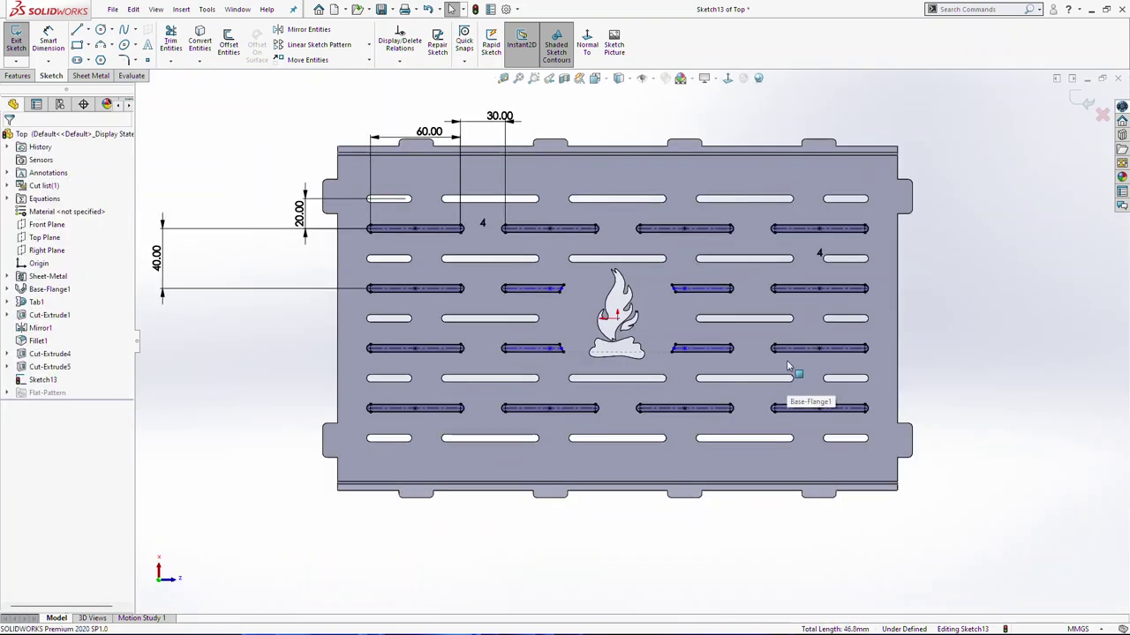
pyautogui.scroll(3, 710, 321)
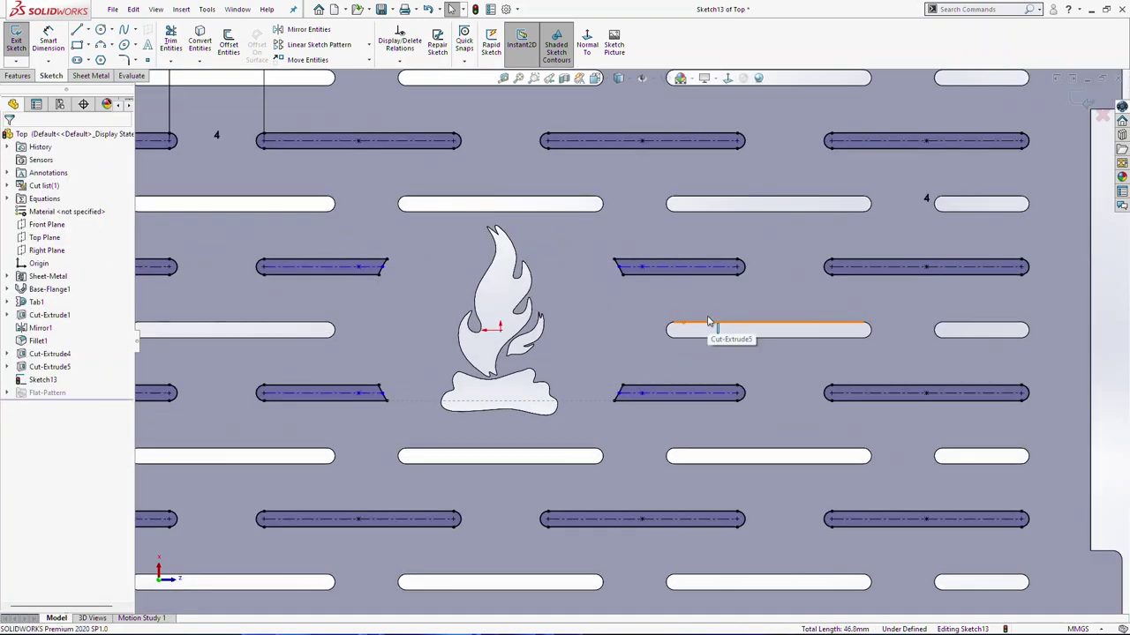
pyautogui.scroll(-2, 583, 388)
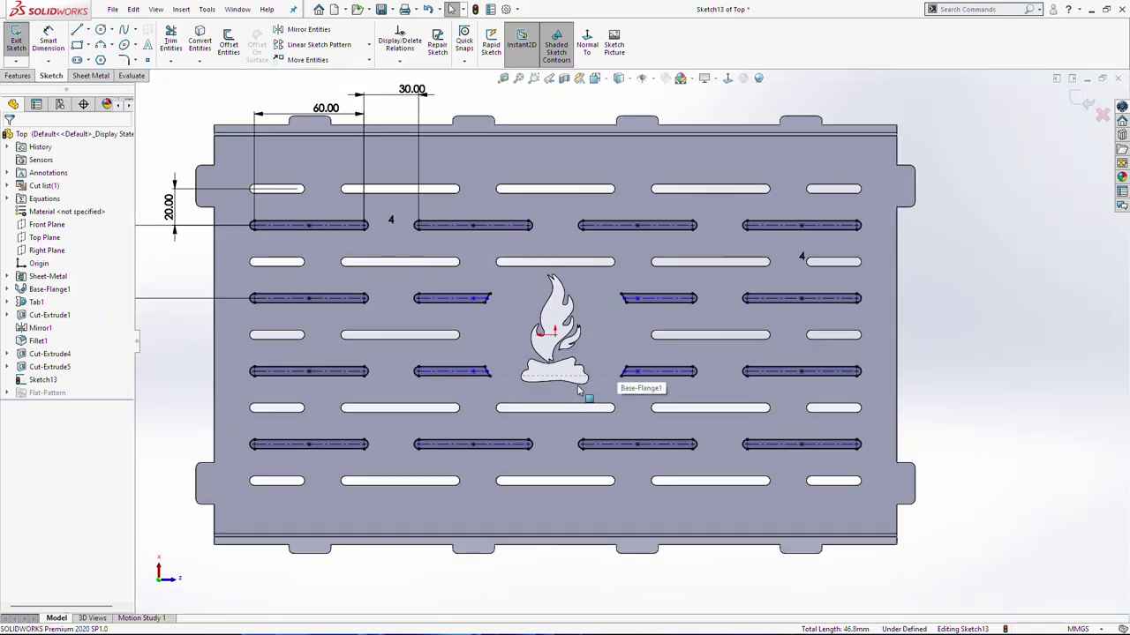
pyautogui.click(30, 76)
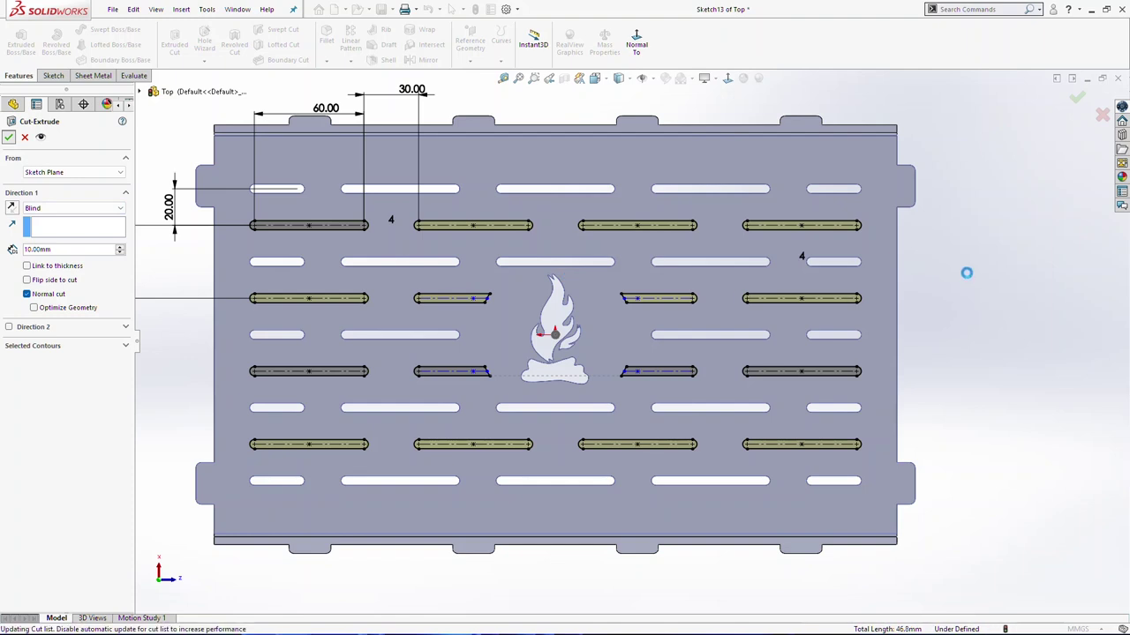
pyautogui.click(949, 302)
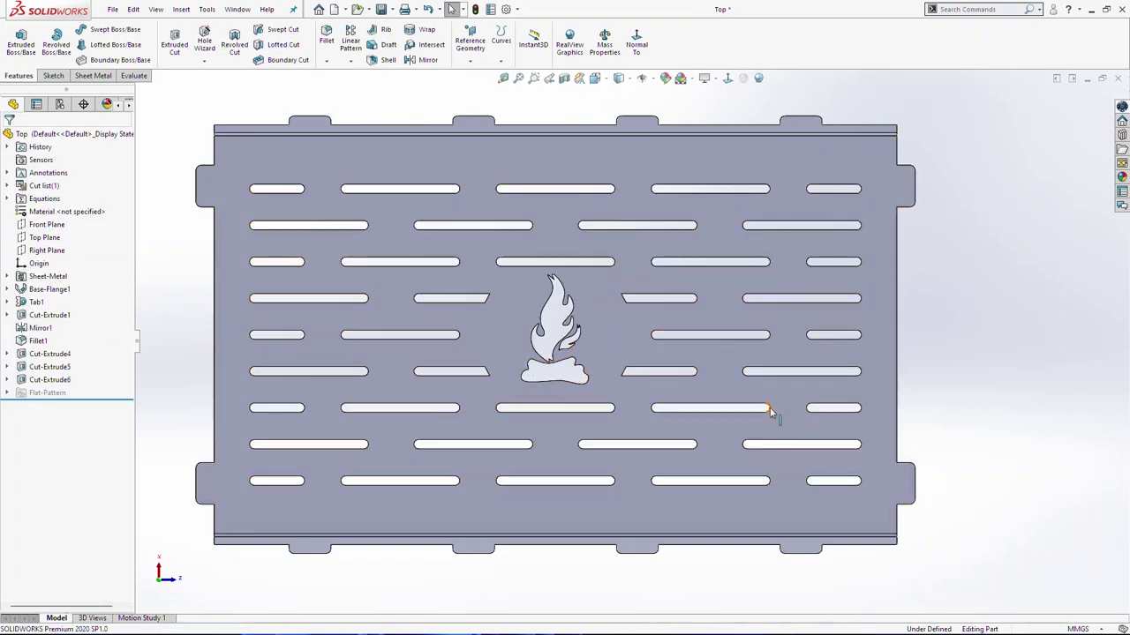
pyautogui.scroll(2, 704, 409)
pyautogui.scroll(-1, 671, 401)
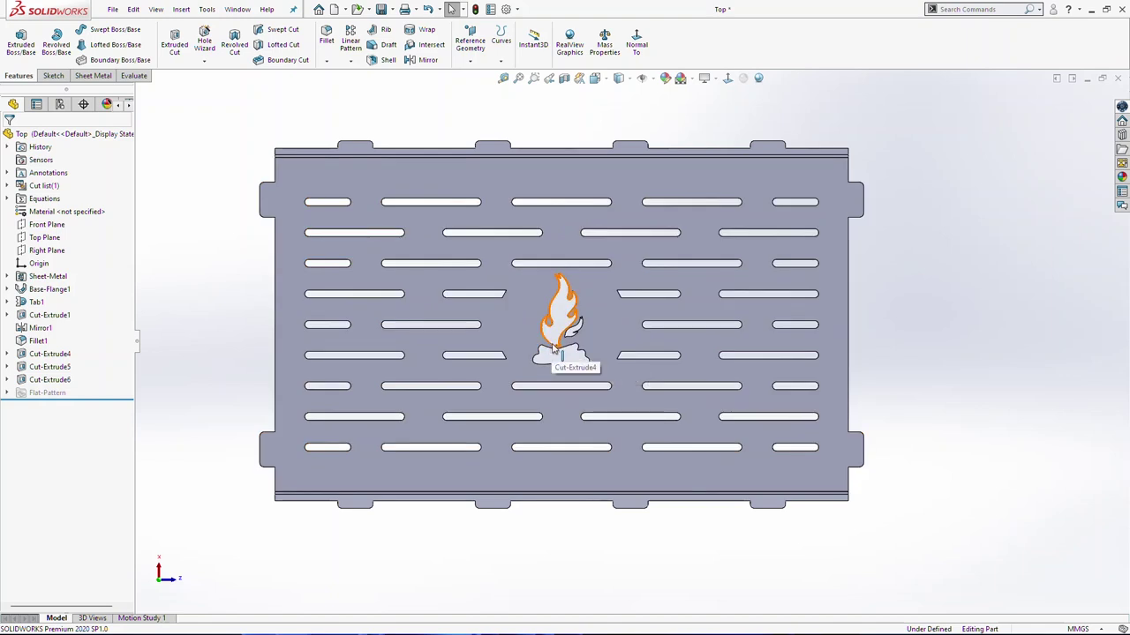
pyautogui.moveTo(461, 321); pyautogui.dragTo(646, 327, button='middle')
pyautogui.scroll(4, 647, 368)
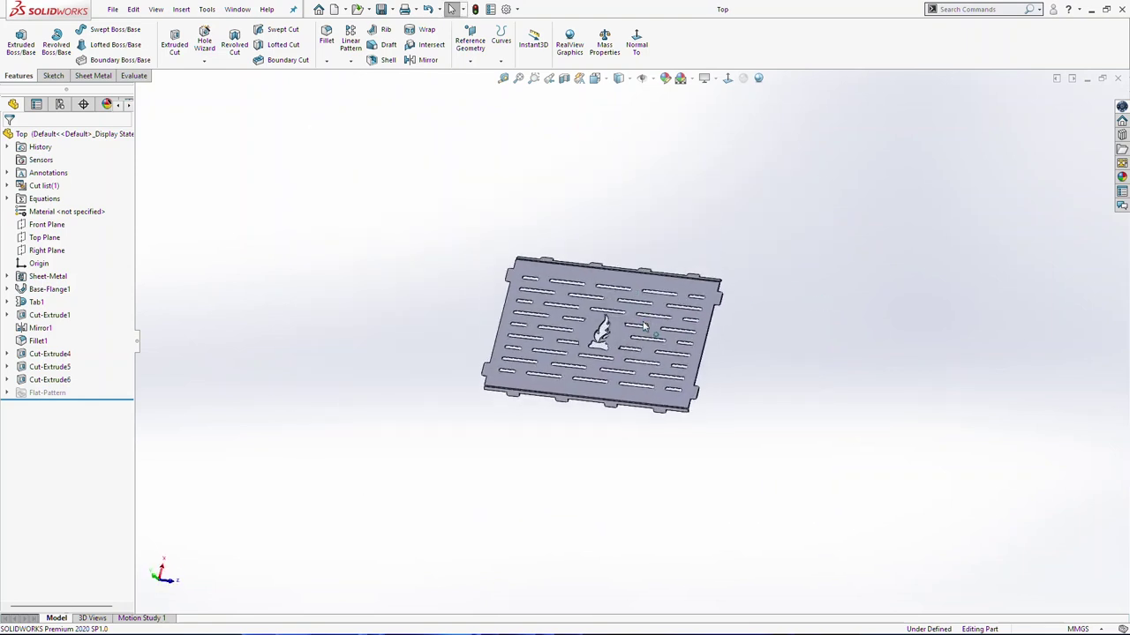
# Create a new part document and orient the view normal to the Front Plane for sketching.
pyautogui.click(336, 9)
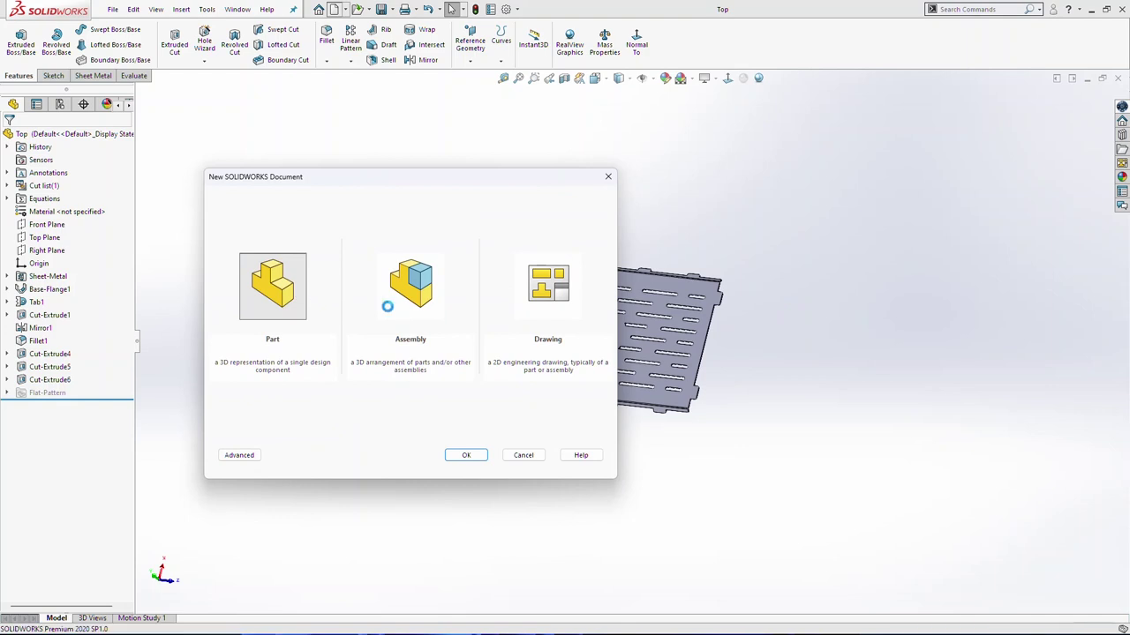
pyautogui.press('Return')
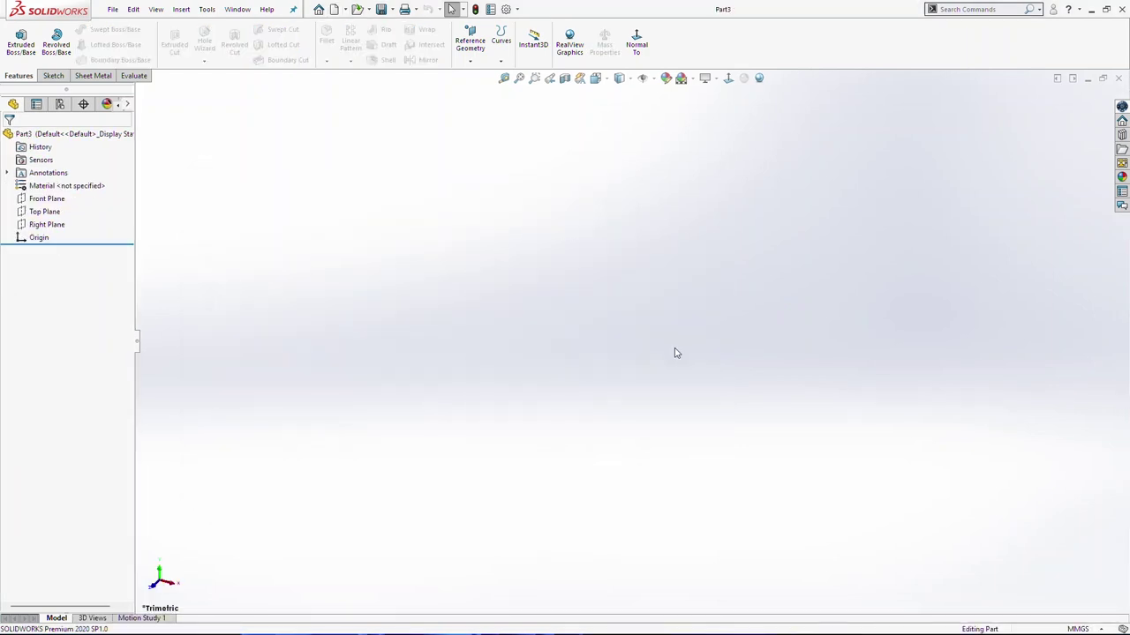
pyautogui.click(53, 76)
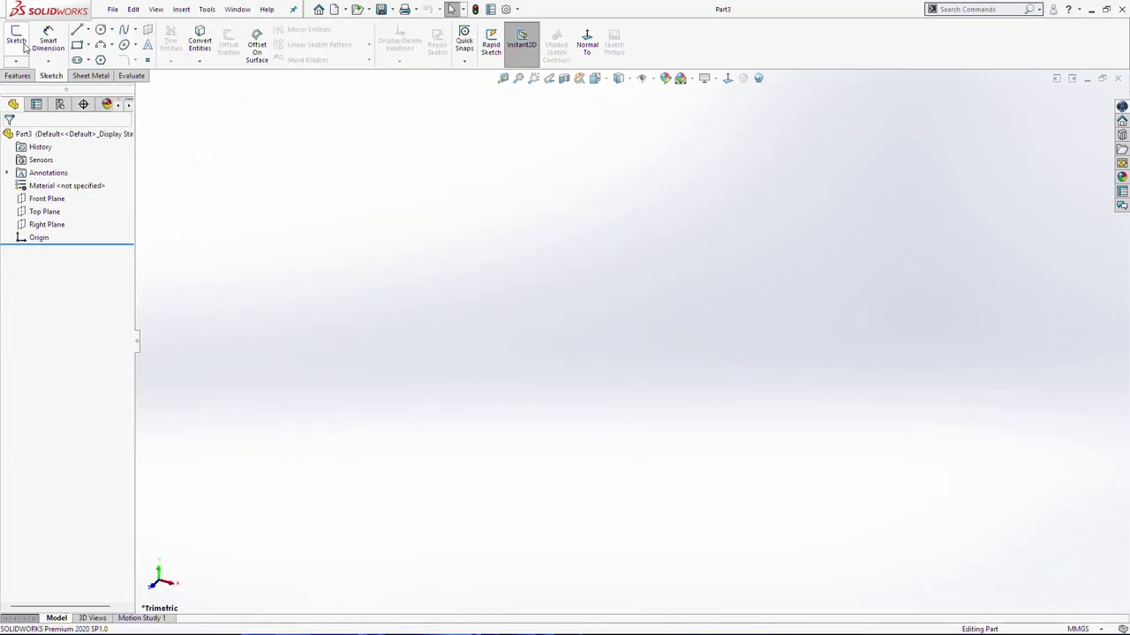
pyautogui.rightClick(42, 198)
pyautogui.click(39, 175)
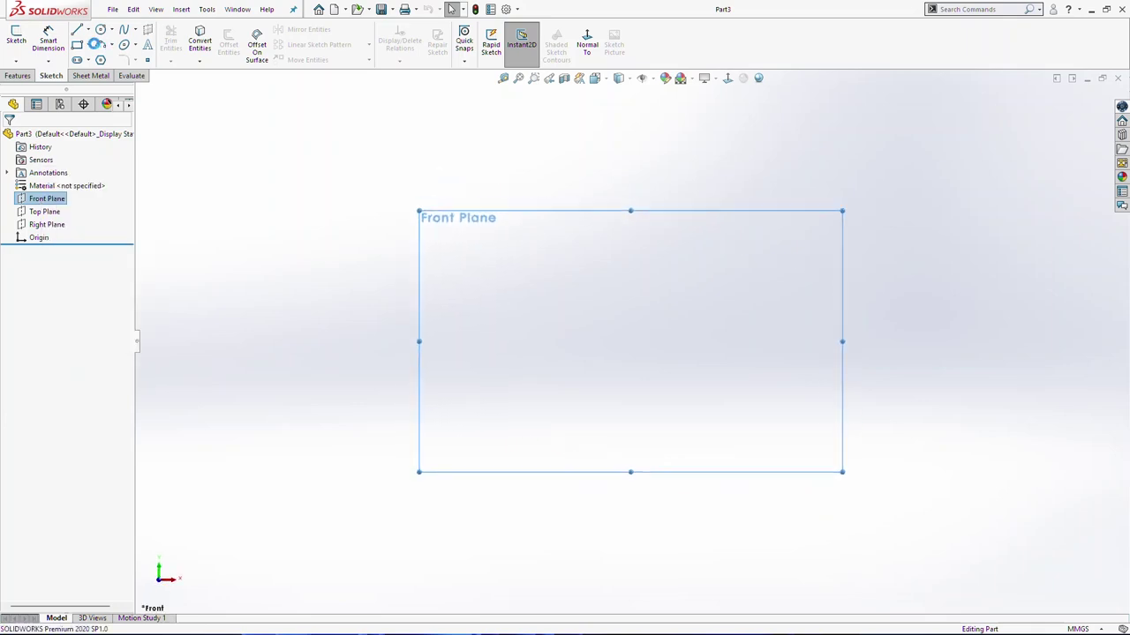
# Sketch a horizontal midpoint line about 80 mm long on the Front Plane, centred on the origin.
pyautogui.click(87, 30)
pyautogui.click(95, 44)
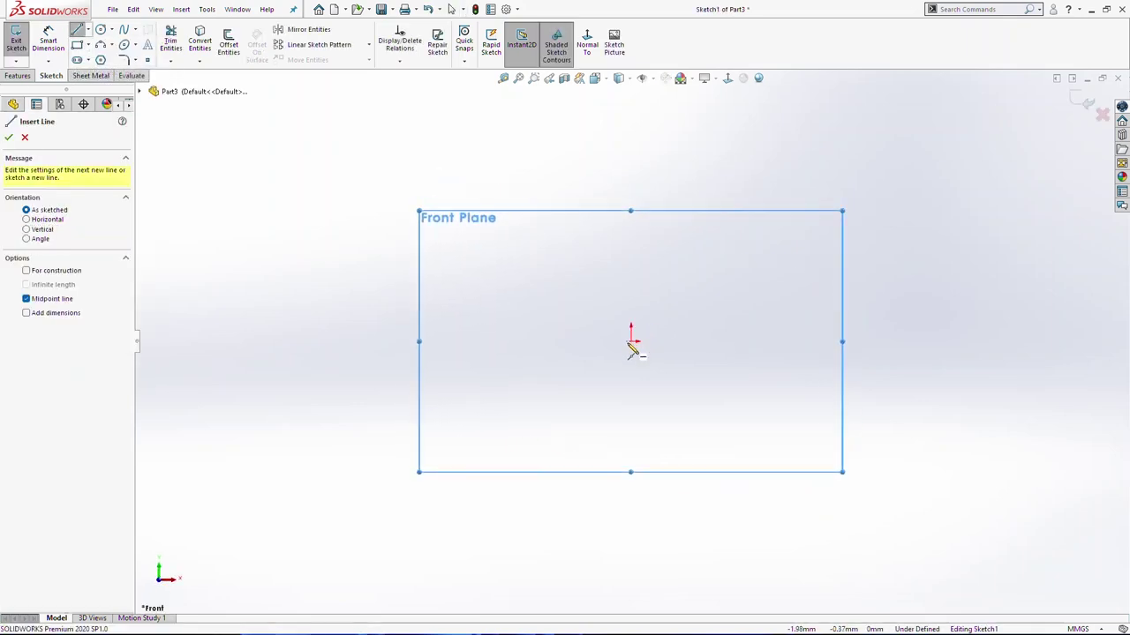
pyautogui.click(631, 342)
pyautogui.click(726, 342)
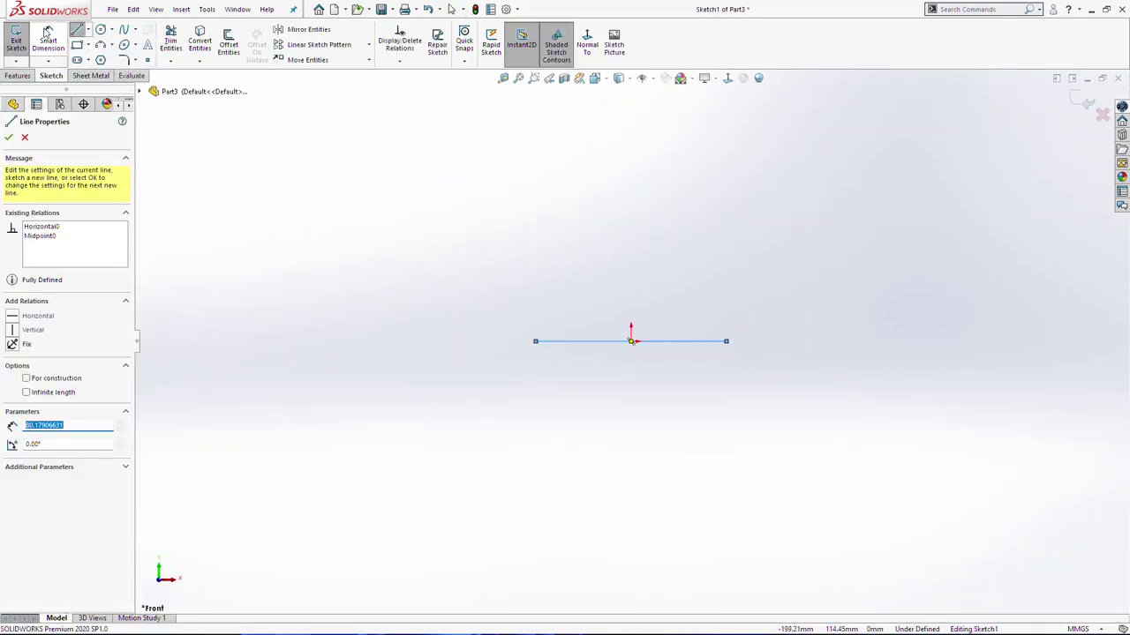
# Dimension the horizontal line's length as 110 mm.
pyautogui.click(46, 36)
pyautogui.click(707, 343)
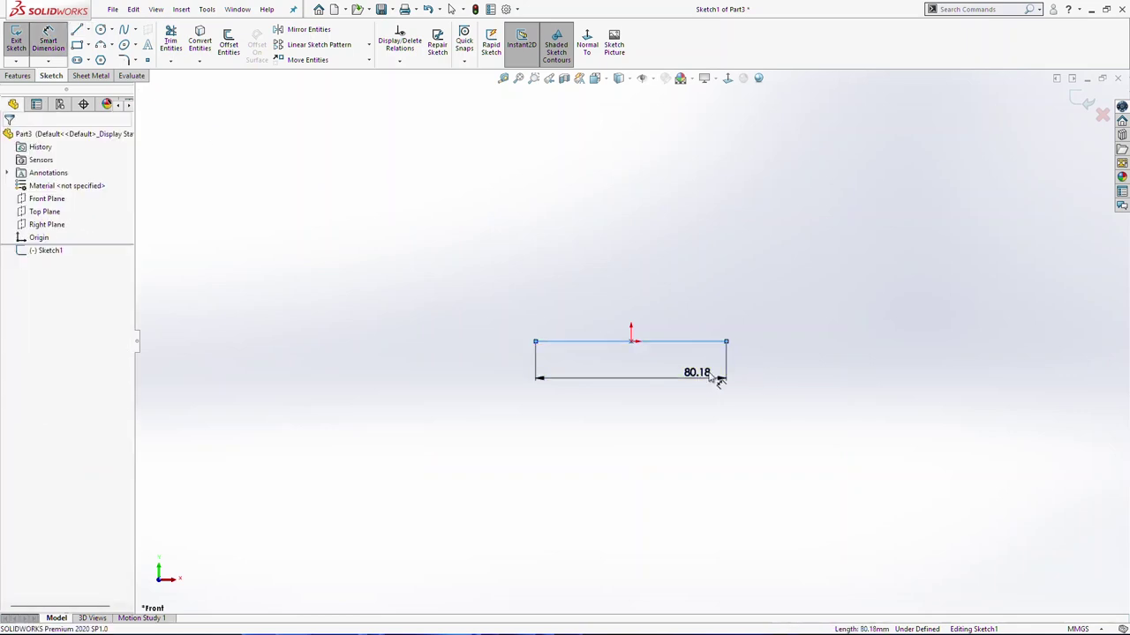
pyautogui.click(715, 402)
pyautogui.press('Return')
pyautogui.scroll(-1, 731, 391)
pyautogui.scroll(2, 736, 400)
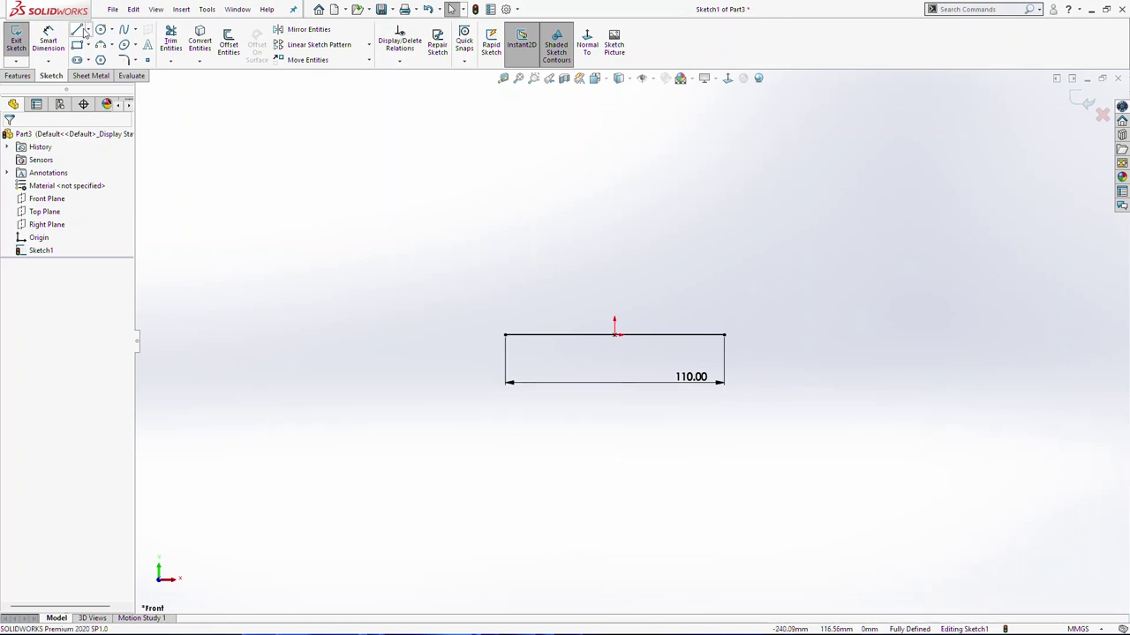
# From the line's left end, sketch a connected chain: about 78 mm sloping down-left, about 45 mm horizontally left, and about 165 mm vertically up.
pyautogui.click(504, 335)
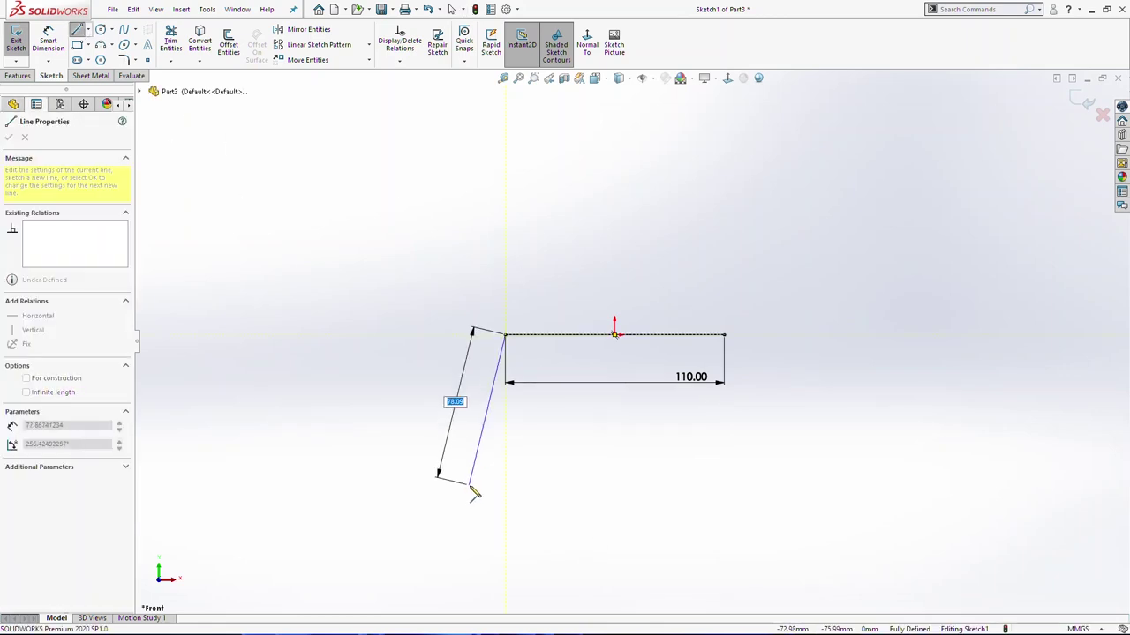
pyautogui.click(380, 486)
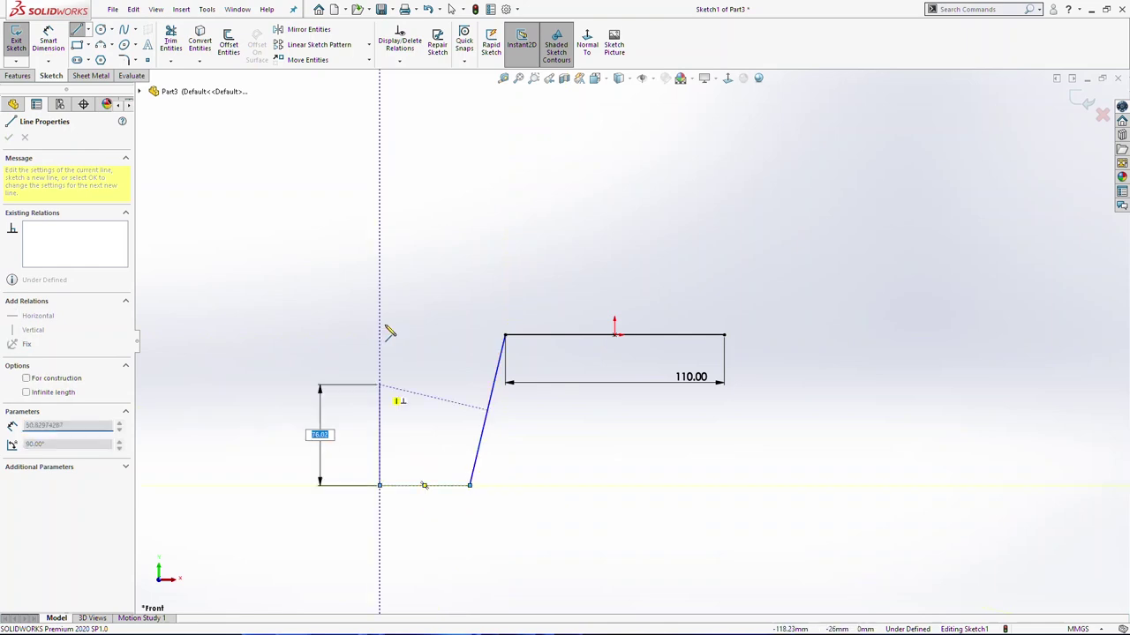
pyautogui.click(381, 159)
pyautogui.press('Escape')
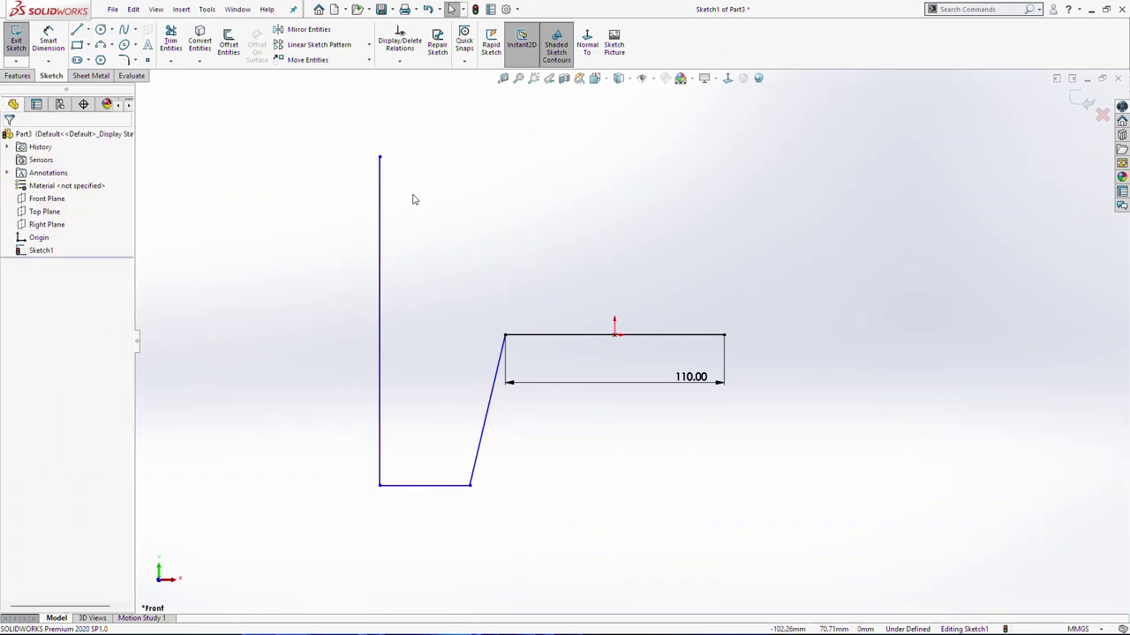
# Draw a vertical centreline about 66 mm long downward from the origin.
pyautogui.click(87, 30)
pyautogui.click(99, 58)
pyautogui.click(614, 335)
pyautogui.click(615, 466)
pyautogui.press('Escape')
# Mirror the sloped, short horizontal and tall vertical lines about the centreline.
pyautogui.click(615, 453)
pyautogui.keyDown('ctrl'); pyautogui.click(453, 483); pyautogui.keyUp('ctrl')
pyautogui.keyDown('ctrl'); pyautogui.click(380, 429); pyautogui.keyUp('ctrl')
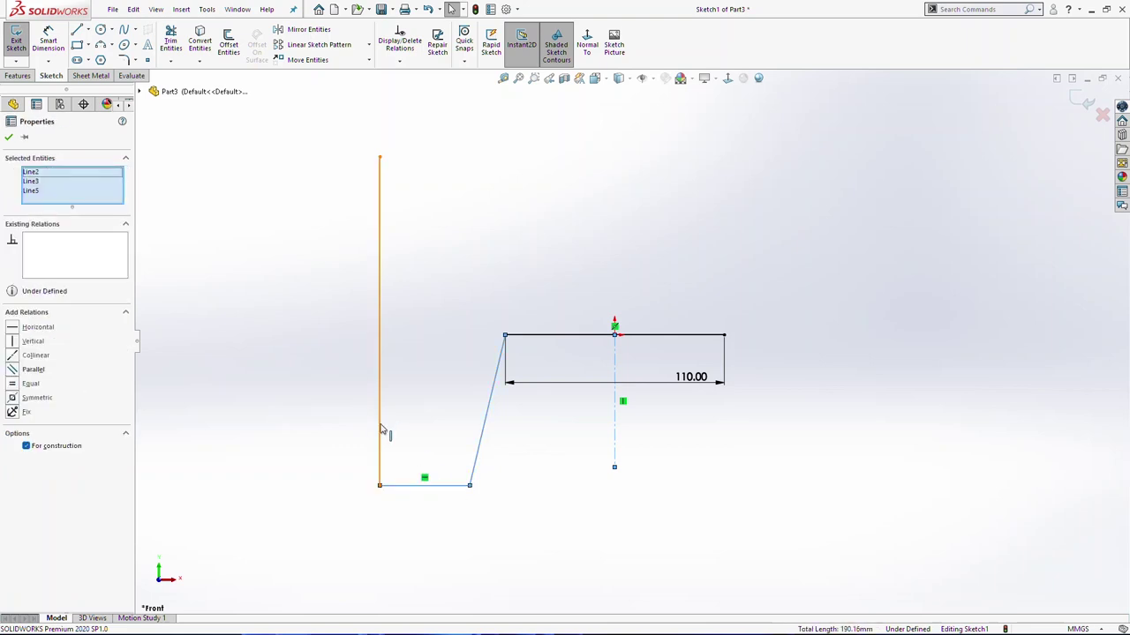
pyautogui.click(314, 29)
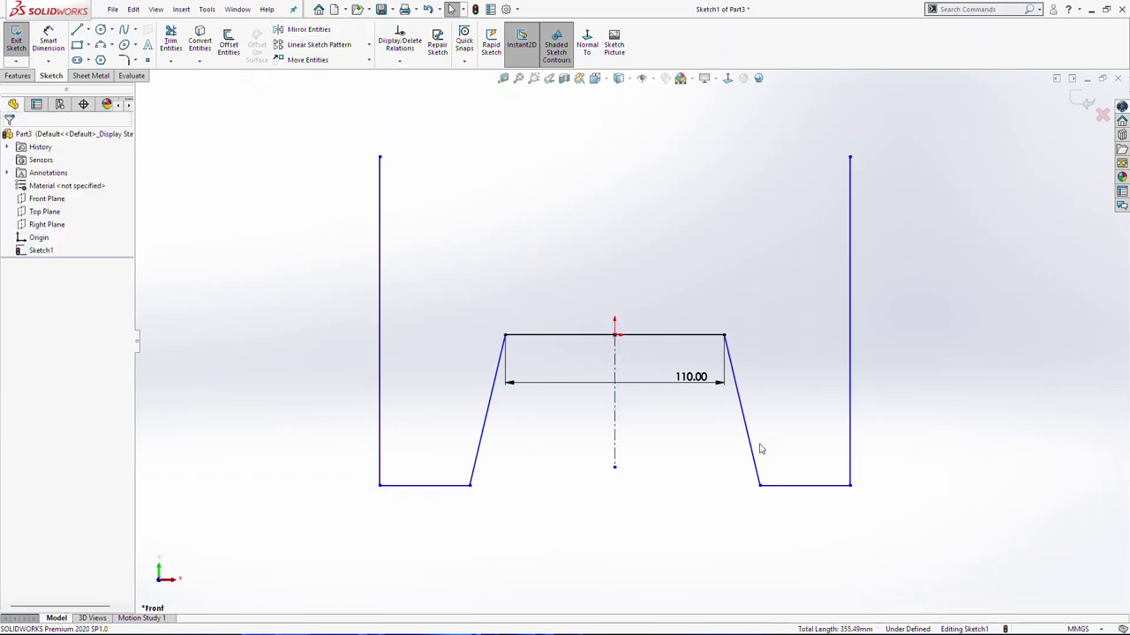
# Dimension the left foot's short horizontal bottom line as 40 mm.
pyautogui.click(47, 41)
pyautogui.click(454, 488)
pyautogui.click(453, 510)
pyautogui.write('40')
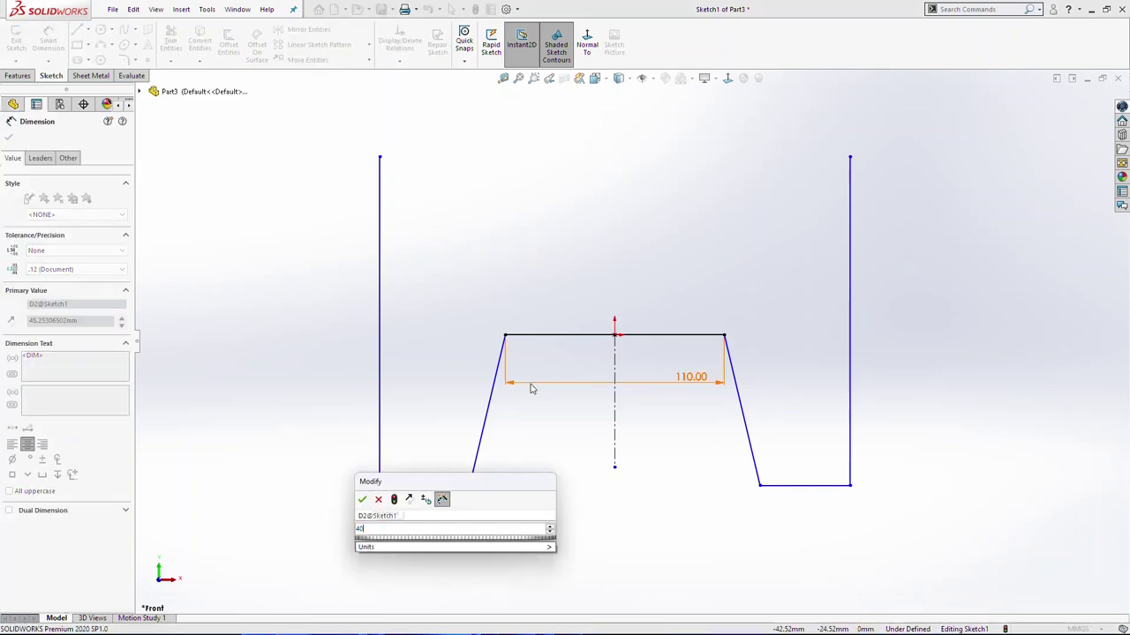
pyautogui.press('Return')
pyautogui.press('Escape')
pyautogui.press('f')
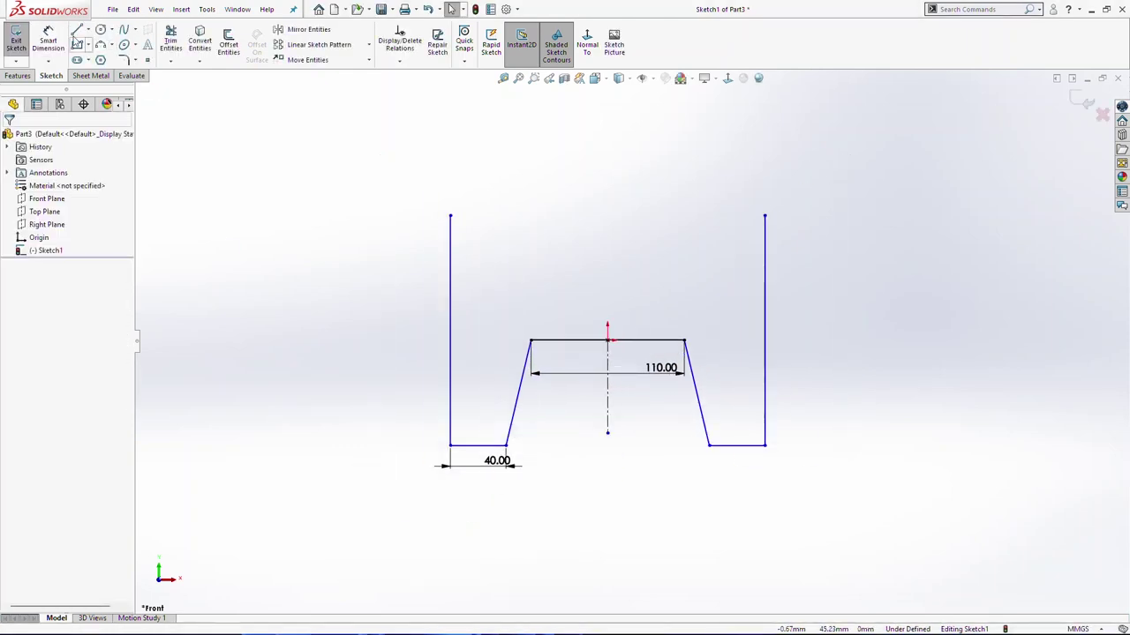
# Dimension the distance between the two outer vertical lines as 250 mm.
pyautogui.click(47, 41)
pyautogui.click(765, 321)
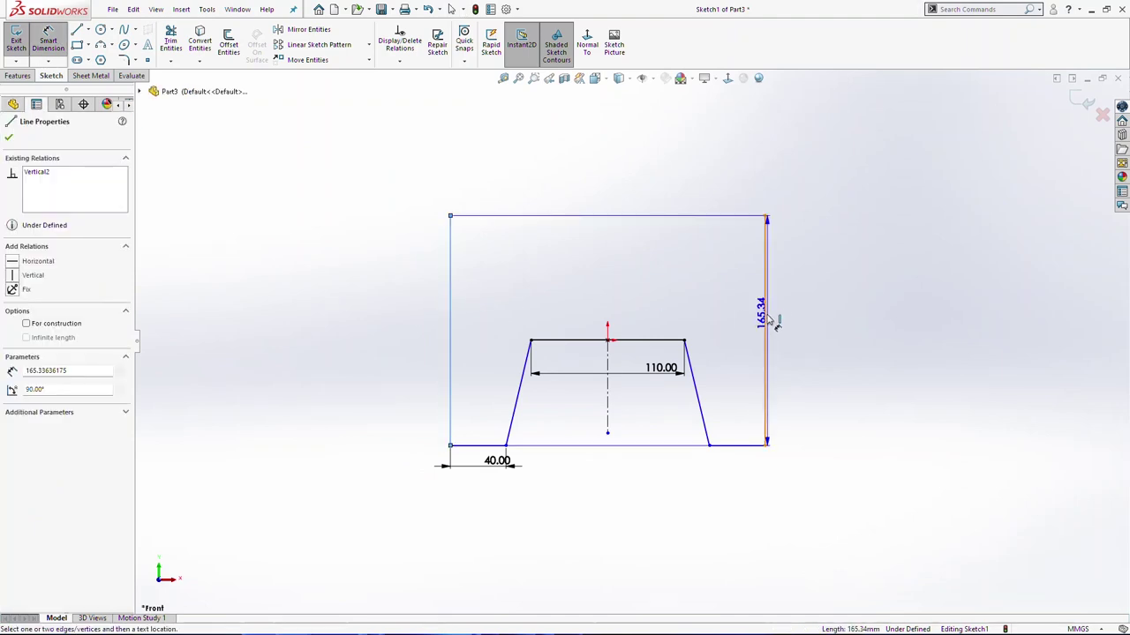
pyautogui.click(630, 504)
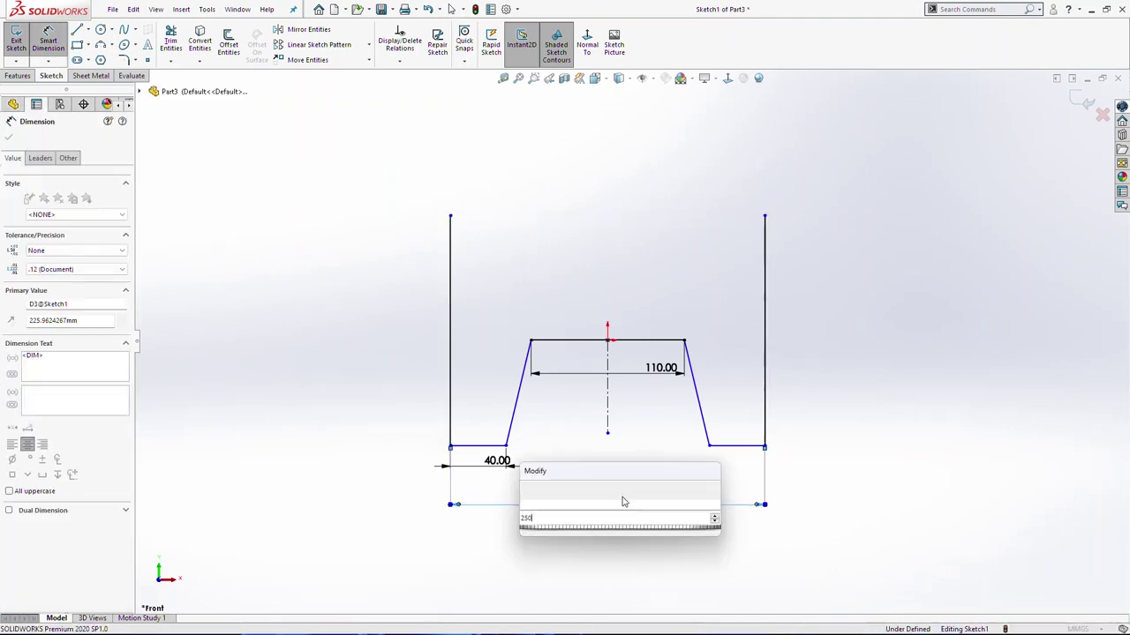
pyautogui.write('250')
pyautogui.press('Return')
pyautogui.press('Escape')
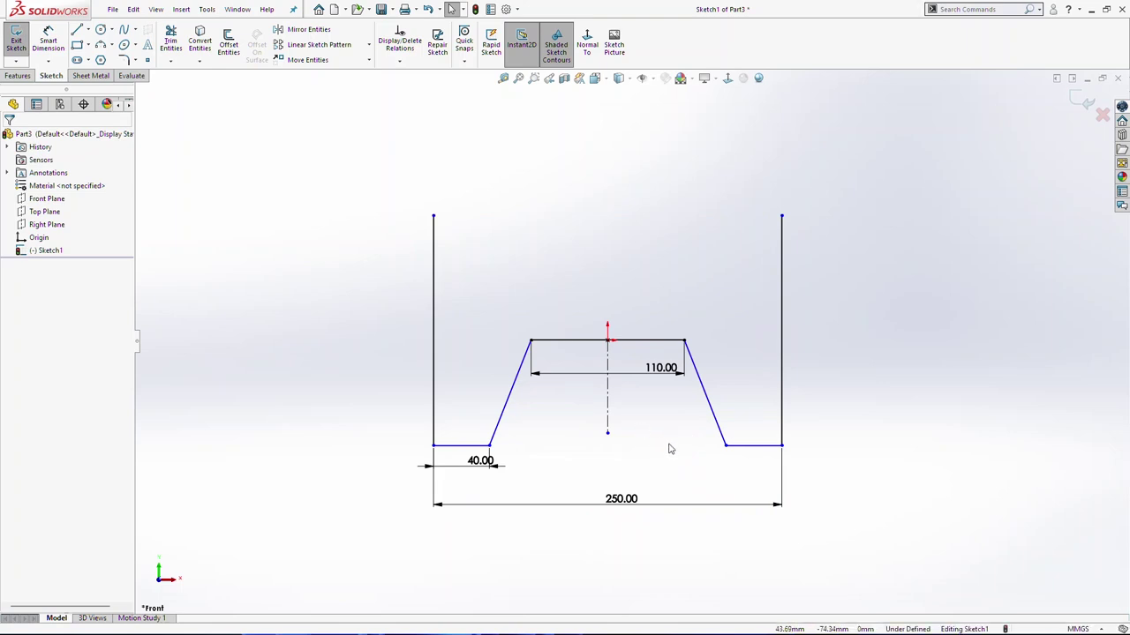
# Dimension the vertical distance between the central horizontal line and the left foot's bottom line as 75 mm.
pyautogui.click(49, 35)
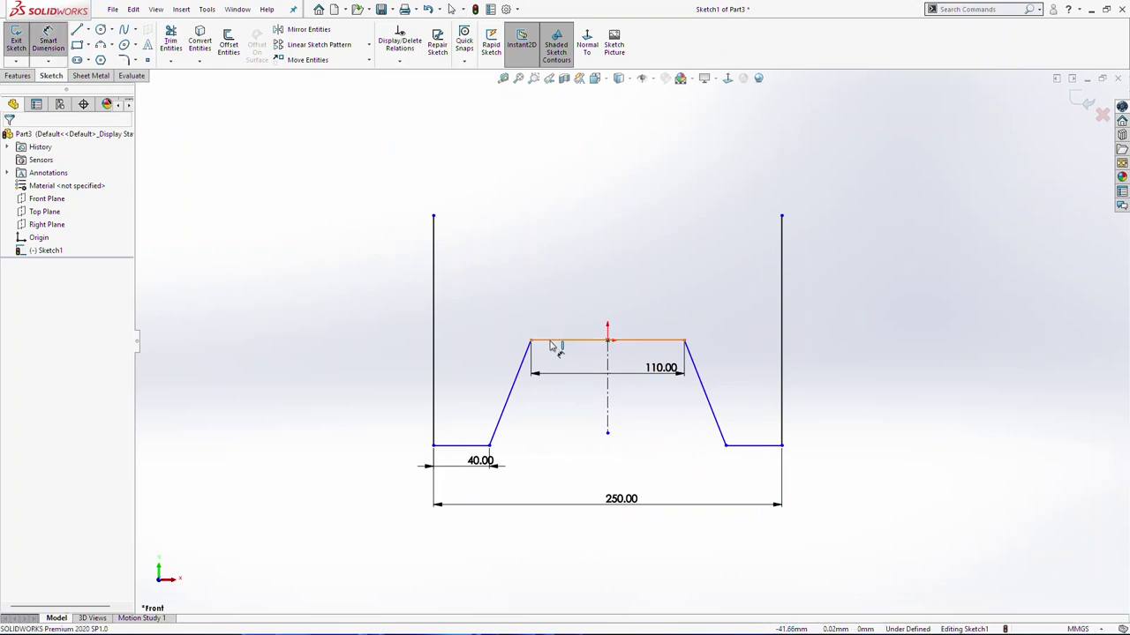
pyautogui.click(552, 343)
pyautogui.click(466, 445)
pyautogui.click(378, 415)
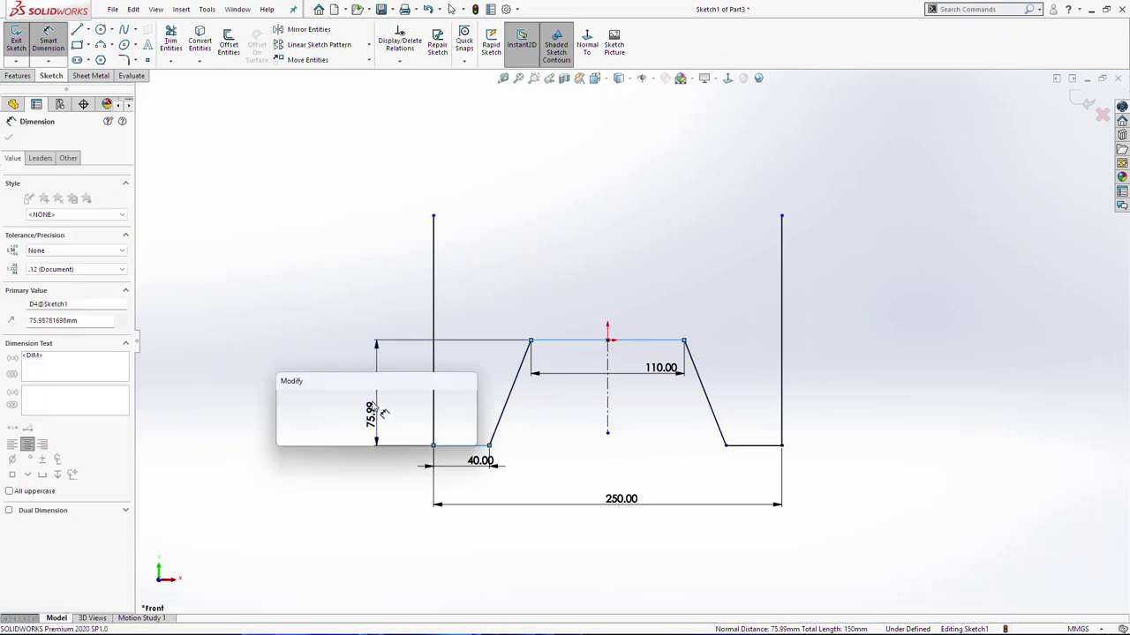
pyautogui.write('75')
pyautogui.press('Return')
pyautogui.press('Escape')
# Stretch the outer vertical lines upward and dimension the left one's length as 200 mm.
pyautogui.scroll(4, 632, 243)
pyautogui.scroll(-4, 628, 295)
pyautogui.scroll(-1, 635, 316)
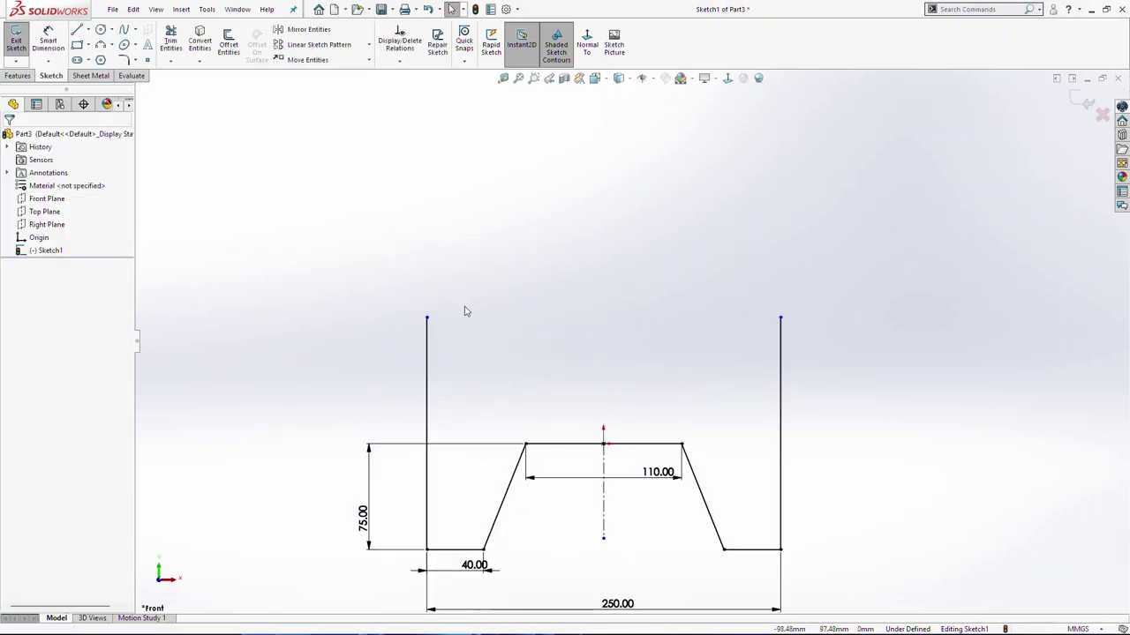
pyautogui.moveTo(428, 321); pyautogui.dragTo(432, 249)
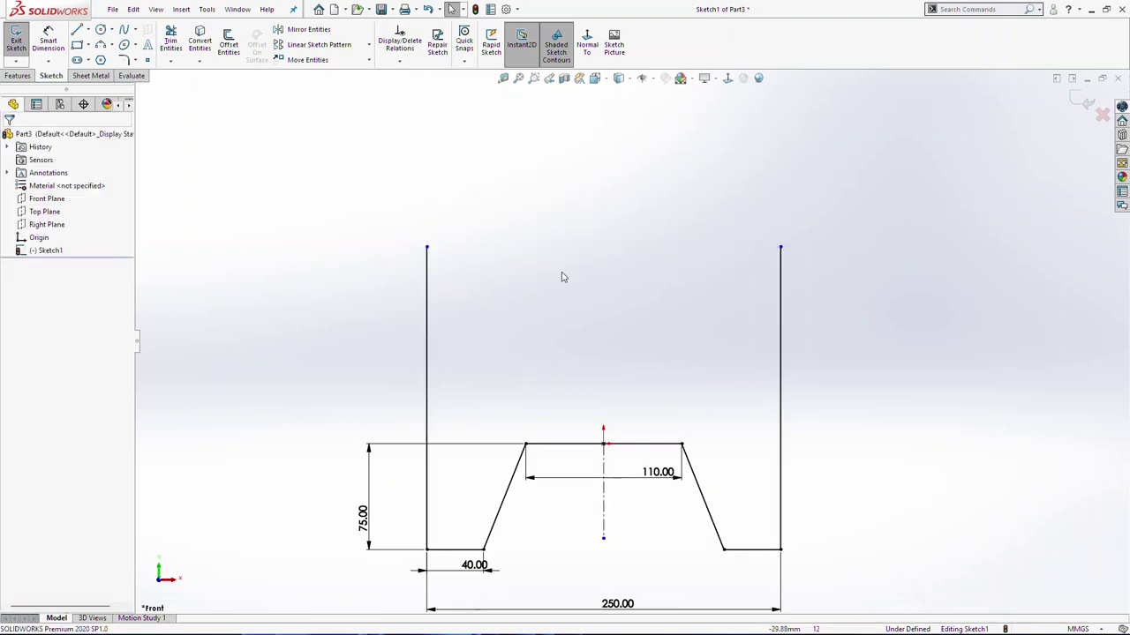
pyautogui.click(48, 42)
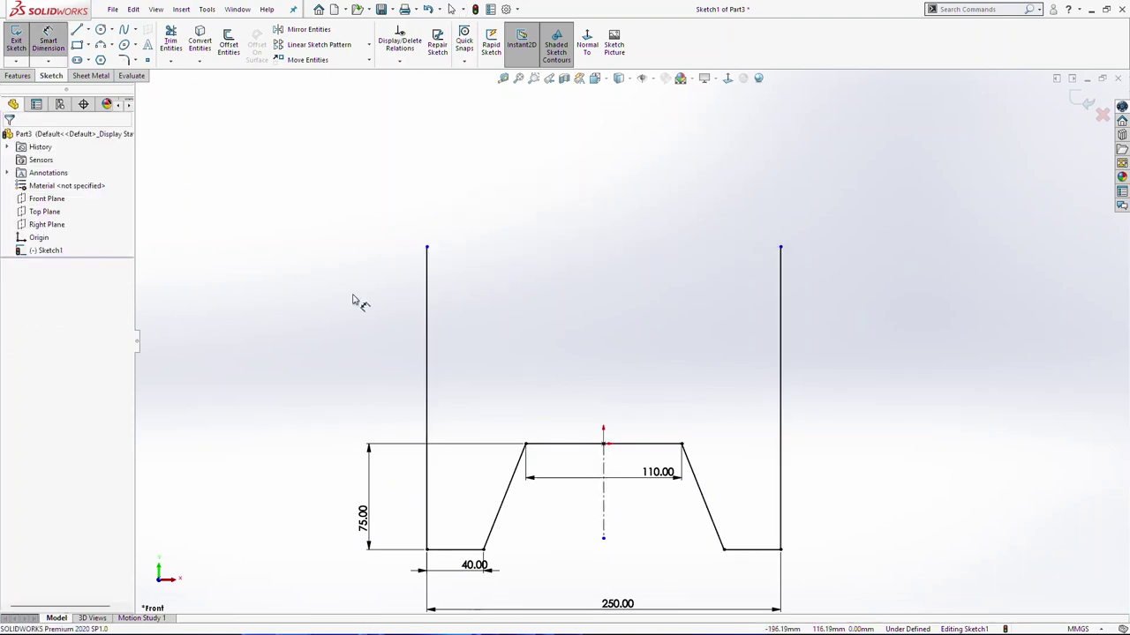
pyautogui.click(427, 344)
pyautogui.click(357, 328)
pyautogui.write('200')
pyautogui.press('Return')
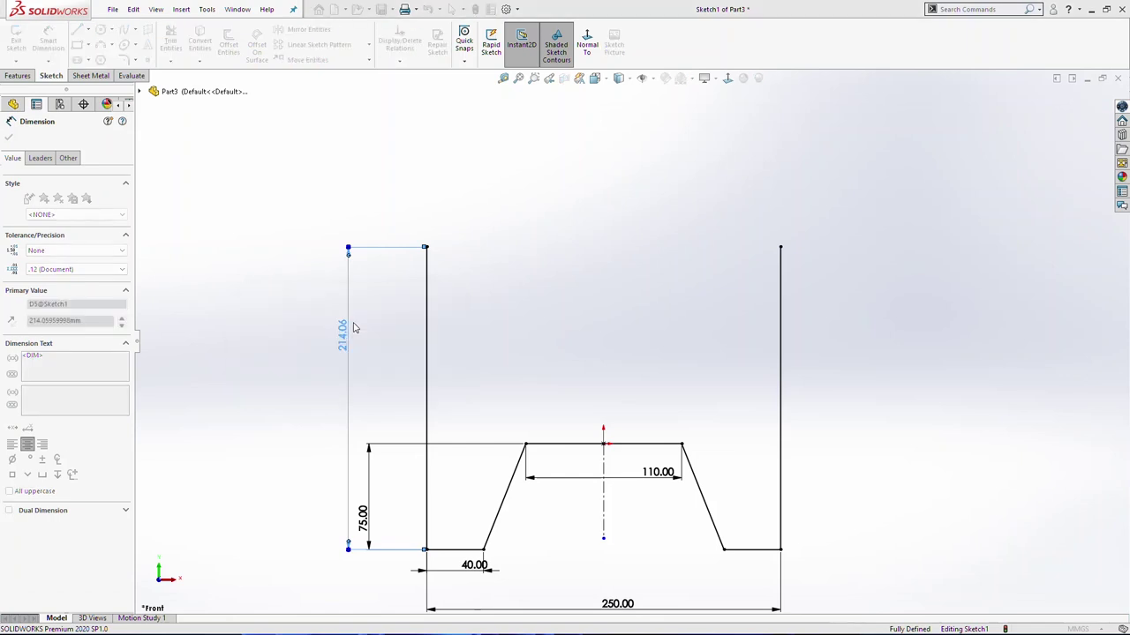
pyautogui.press('Escape')
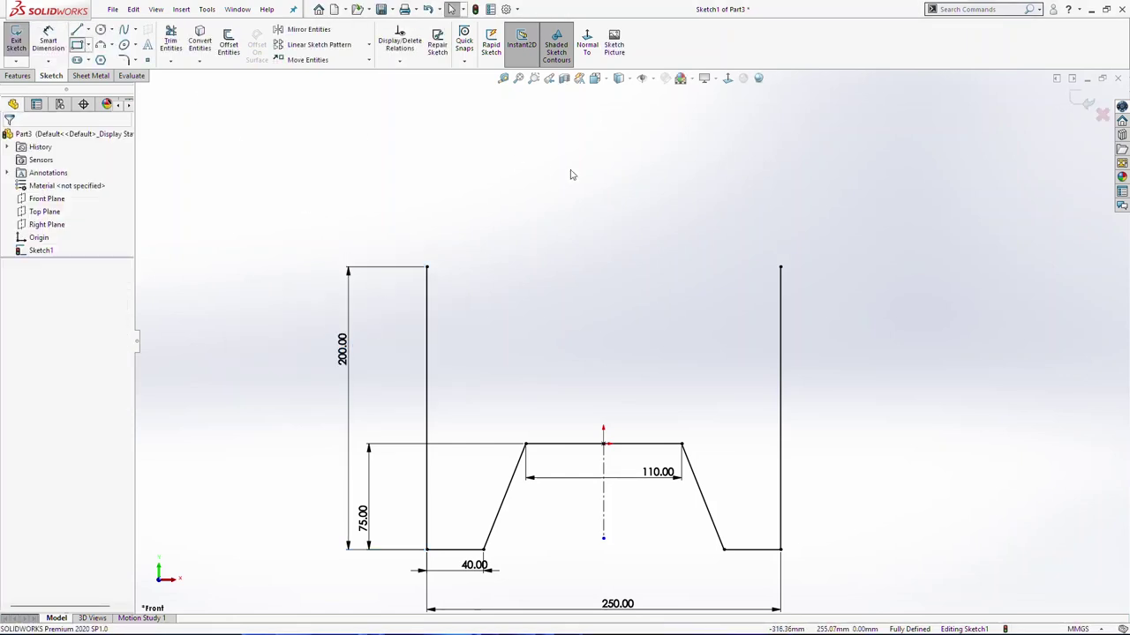
# Draw a horizontal shoulder line from the left vertical's upper end, a line sloping up, and a short horizontal line ending above the origin.
pyautogui.press('r')
pyautogui.press('Escape')
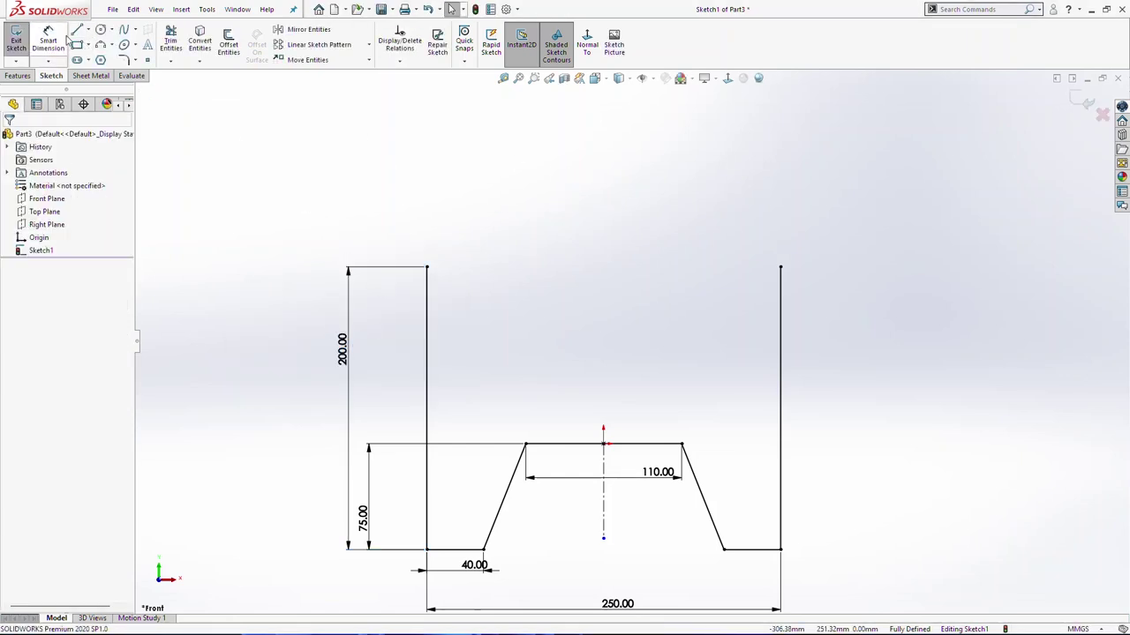
pyautogui.press('l')
pyautogui.click(428, 268)
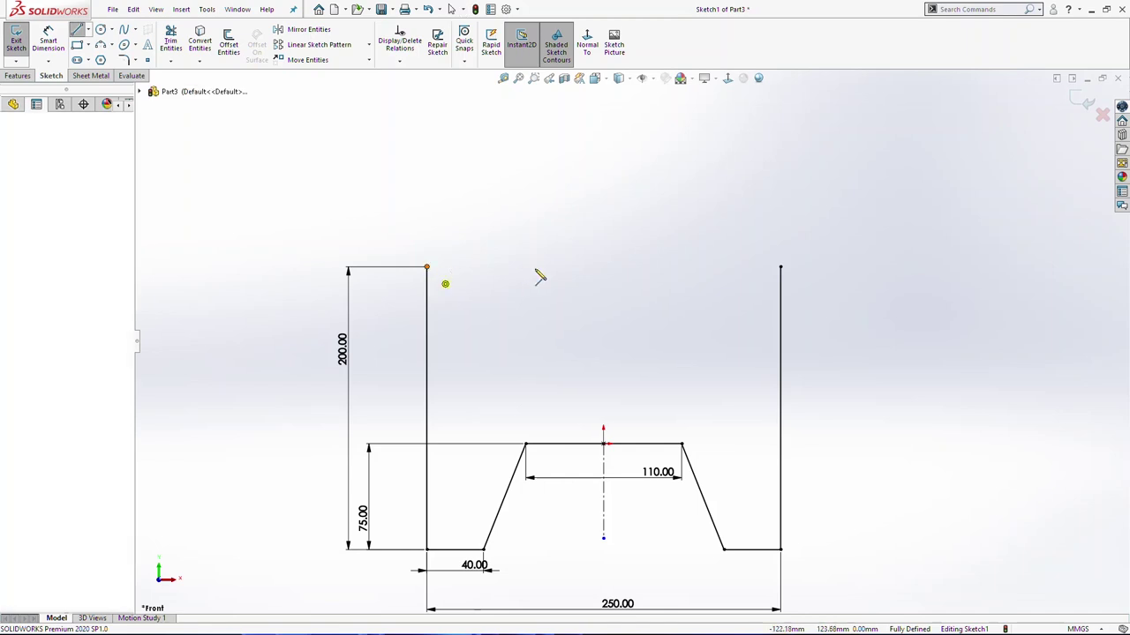
pyautogui.click(525, 267)
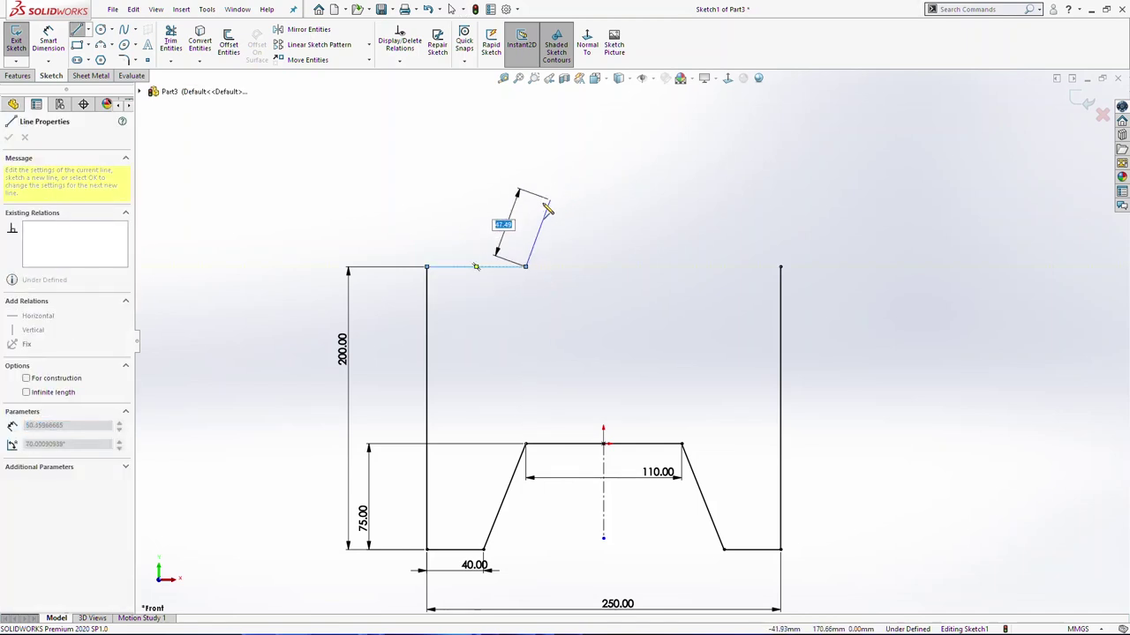
pyautogui.click(543, 202)
pyautogui.click(604, 204)
pyautogui.press('Escape')
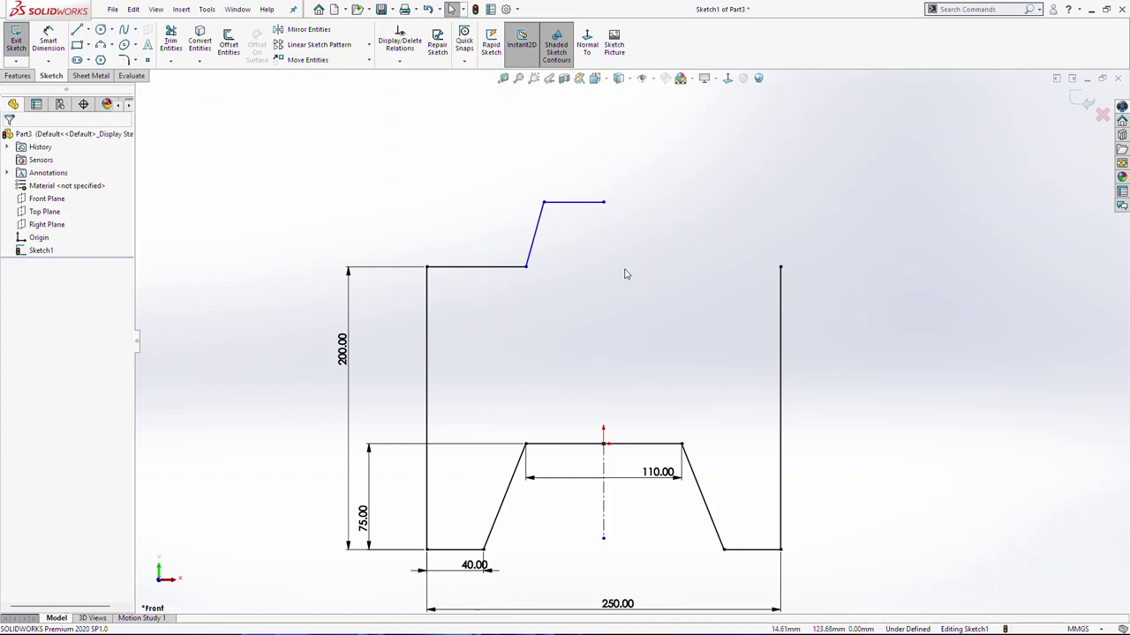
# Dimension the vertical distance between the shoulder line and the raised short line as 45 mm, placing the dimension left of the profile.
pyautogui.click(48, 41)
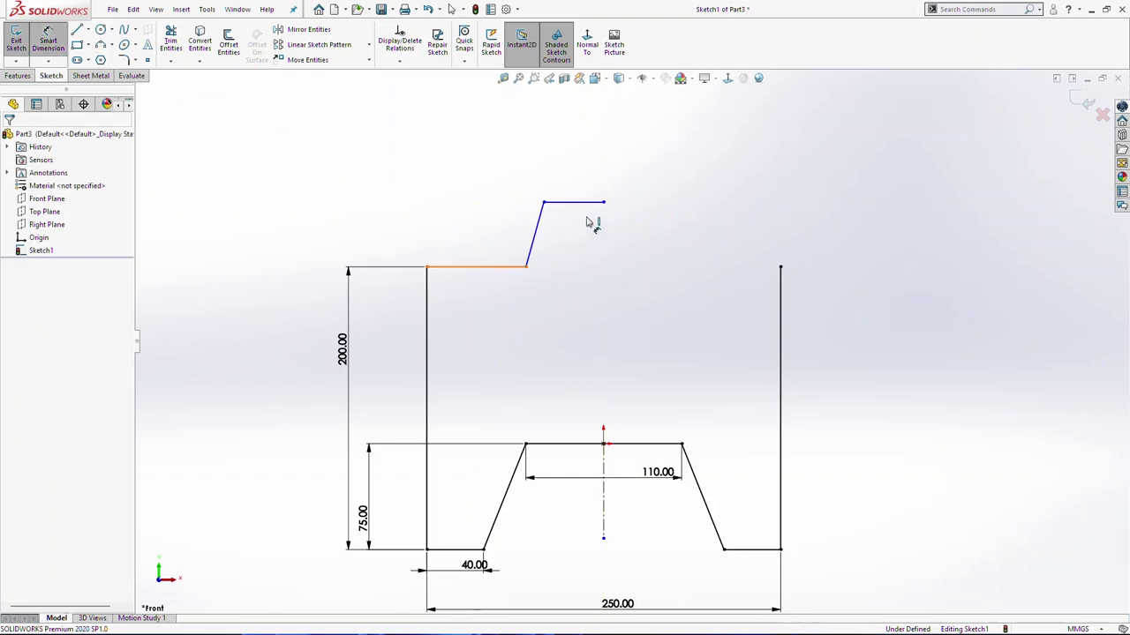
pyautogui.click(498, 266)
pyautogui.click(579, 202)
pyautogui.click(488, 232)
pyautogui.write('45')
pyautogui.press('Return')
pyautogui.press('Escape')
pyautogui.moveTo(408, 224); pyautogui.dragTo(405, 224)
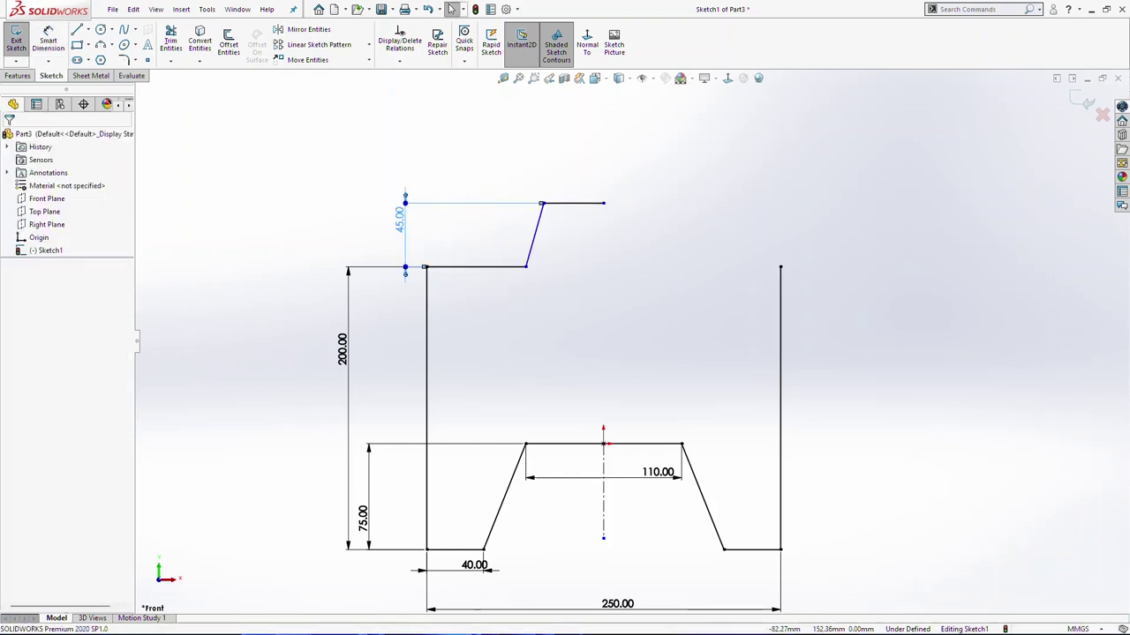
# Dimension the horizontal distance from the shoulder line's inner end to the centreline as 62.5 mm.
pyautogui.click(55, 35)
pyautogui.click(603, 512)
pyautogui.click(526, 267)
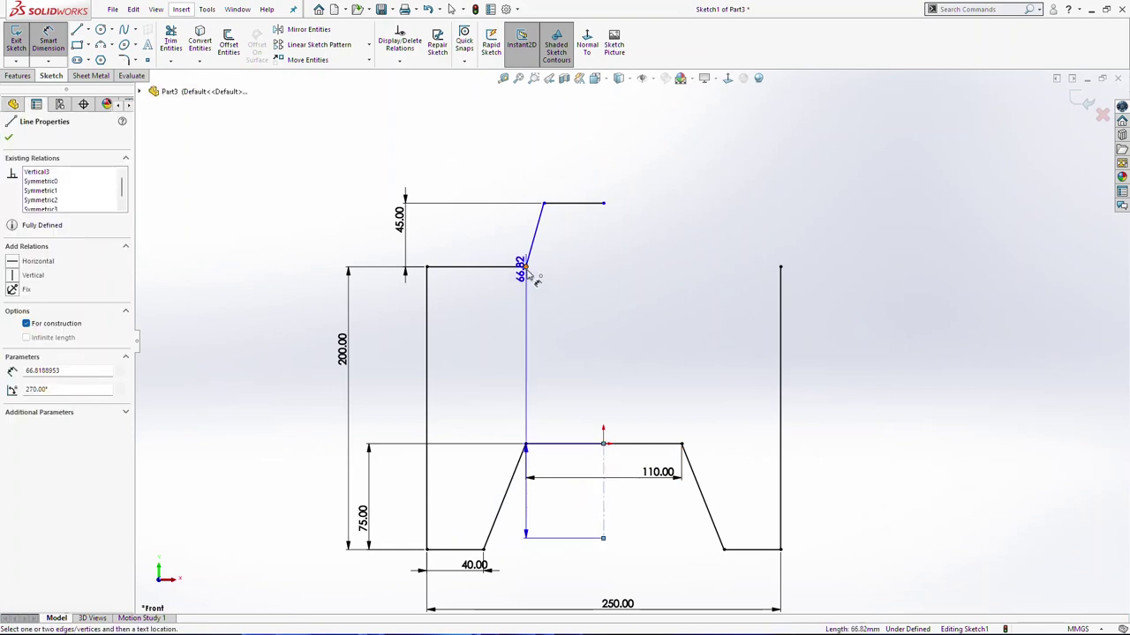
pyautogui.click(631, 343)
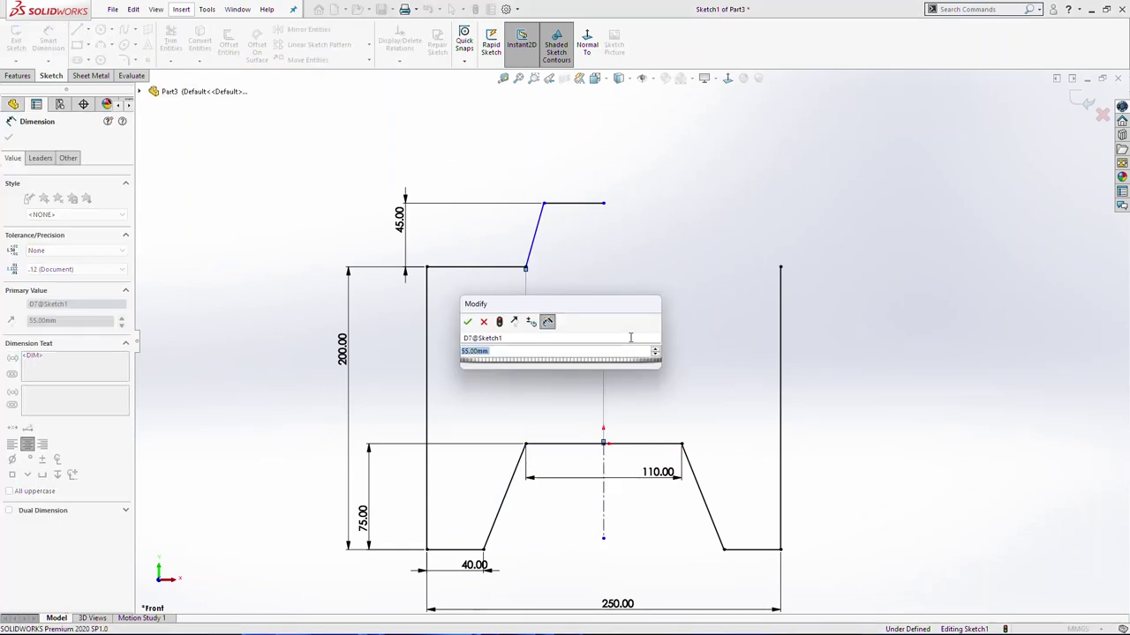
pyautogui.press('Return')
pyautogui.click(634, 343)
pyautogui.scroll(-1, 625, 248)
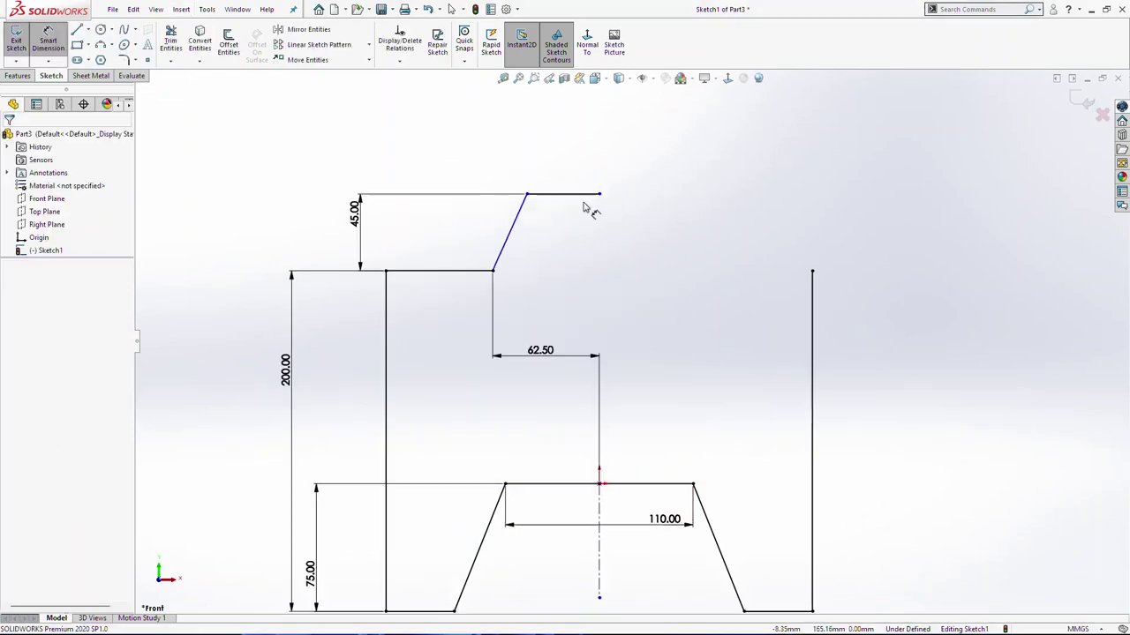
# Dimension the raised line's outer corner across the centreline as a 75 mm full width.
pyautogui.click(527, 194)
pyautogui.click(599, 499)
pyautogui.click(675, 153)
pyautogui.write('75')
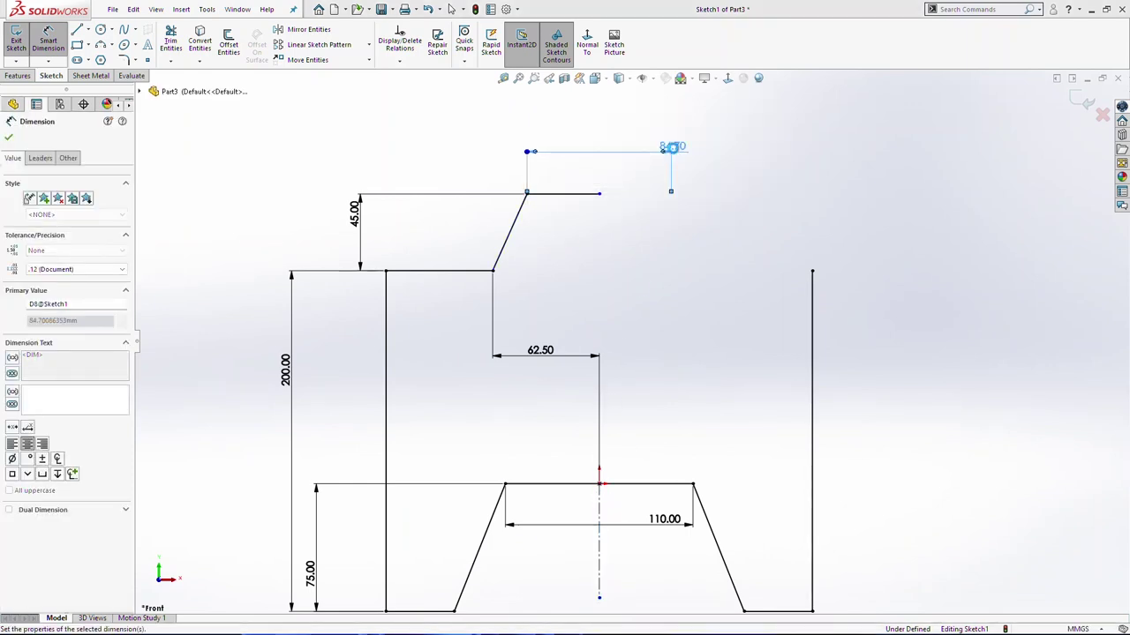
pyautogui.press('Return')
pyautogui.press('Escape')
# Constrain the raised line's free end to be coincident with the centreline.
pyautogui.moveTo(600, 601); pyautogui.dragTo(603, 384)
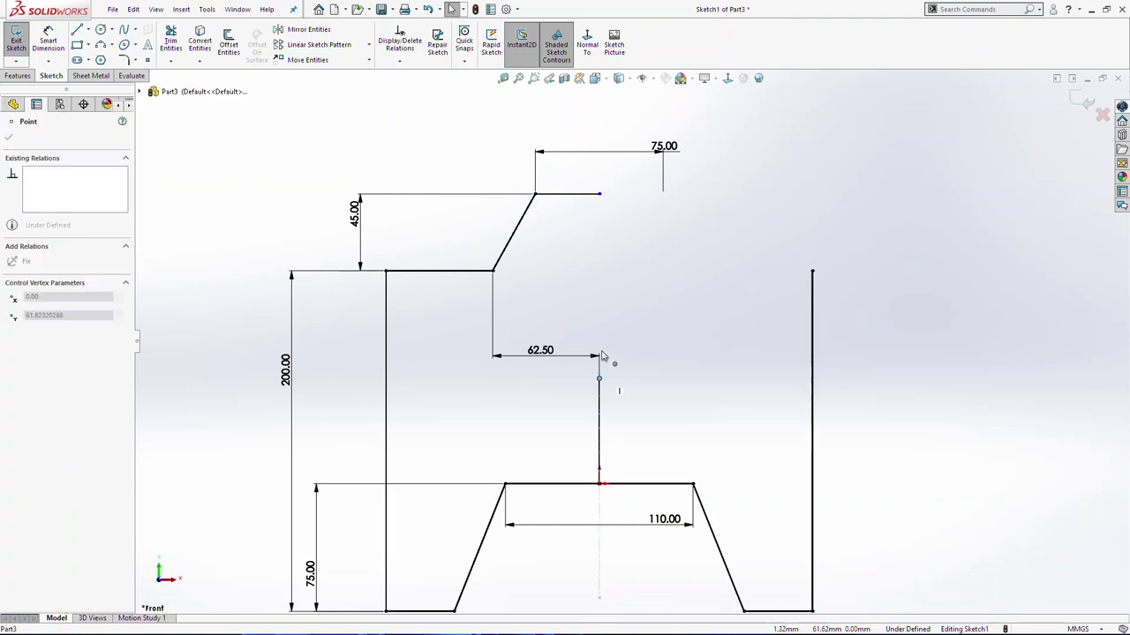
pyautogui.moveTo(599, 228); pyautogui.dragTo(599, 194)
pyautogui.click(600, 195)
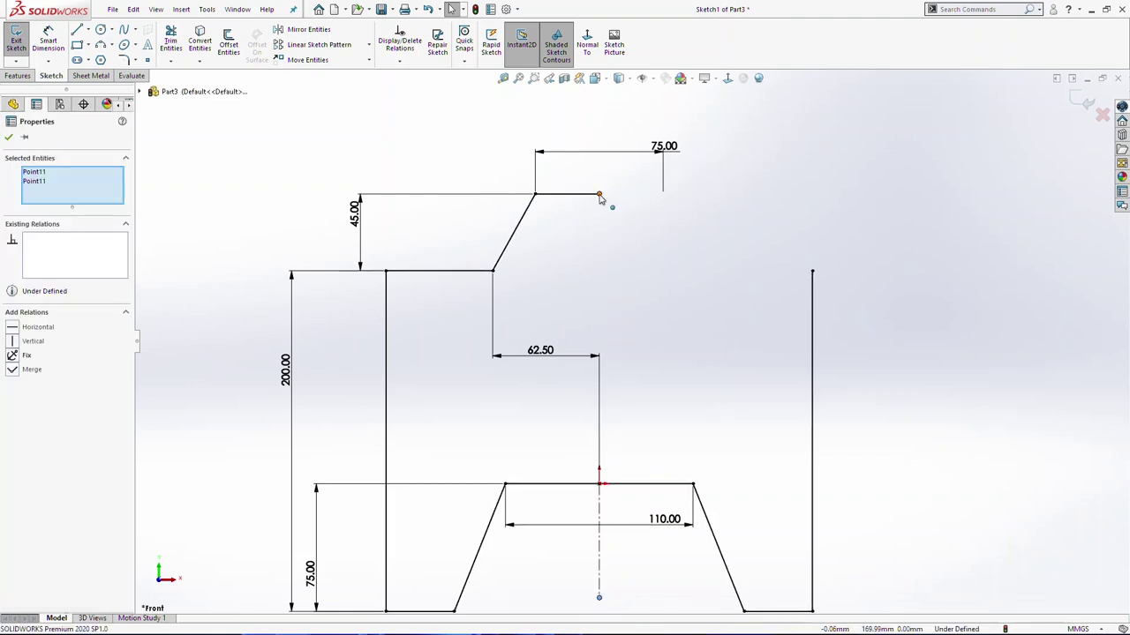
pyautogui.keyDown('ctrl'); pyautogui.click(599, 534); pyautogui.keyUp('ctrl')
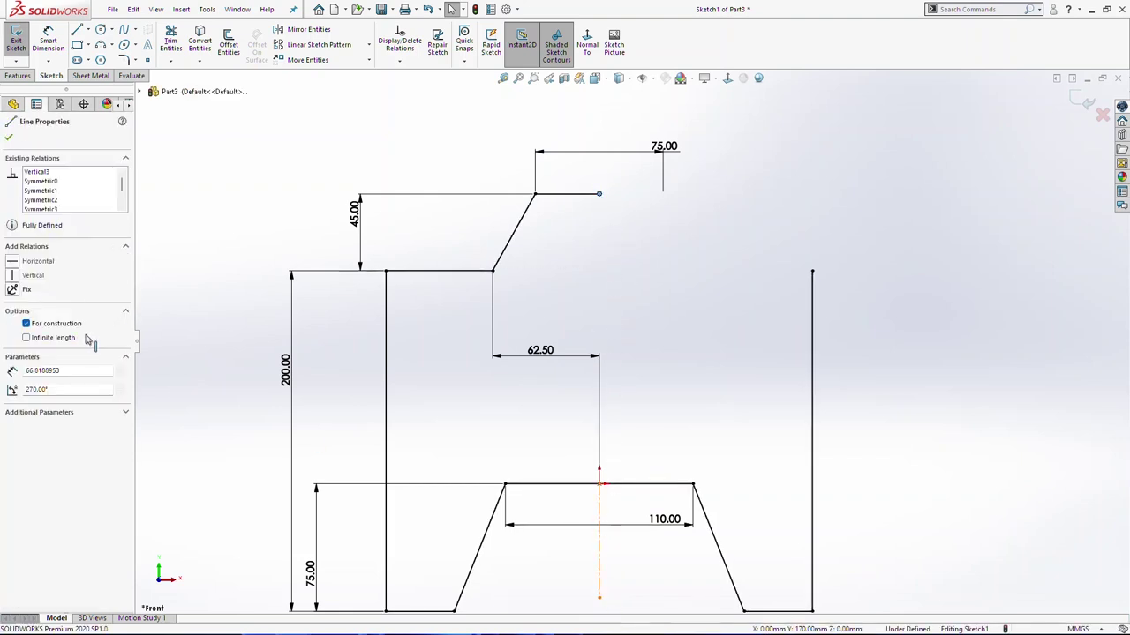
pyautogui.click(38, 342)
pyautogui.click(608, 207)
# Mirror the shoulder, sloped and raised top lines about the centreline to close the panel profile.
pyautogui.scroll(1, 683, 245)
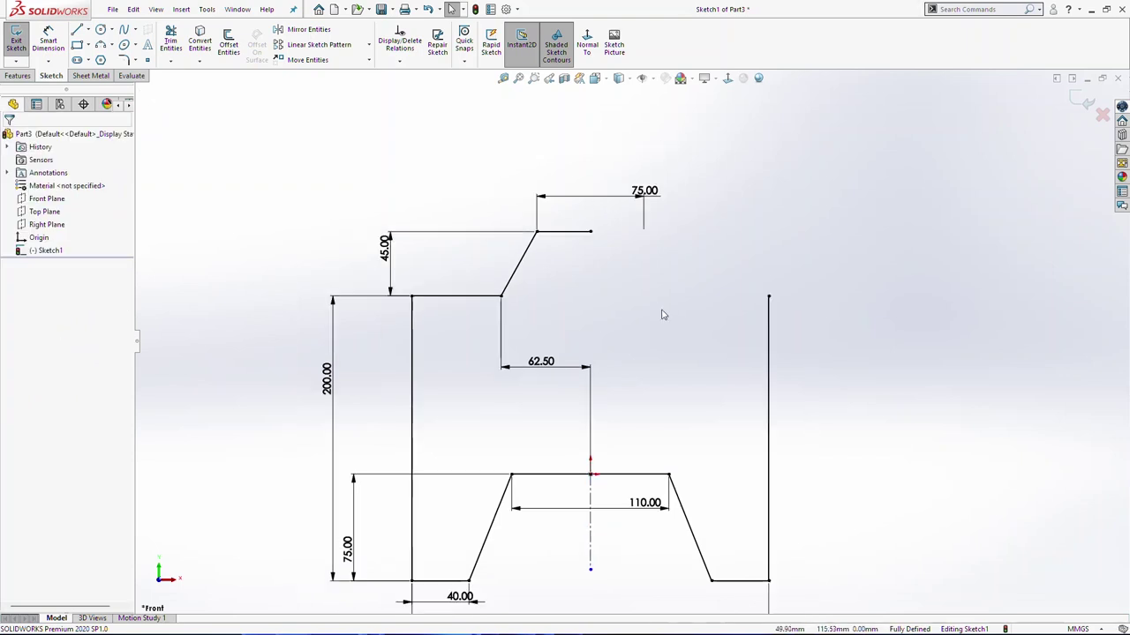
pyautogui.scroll(1, 601, 462)
pyautogui.click(598, 489)
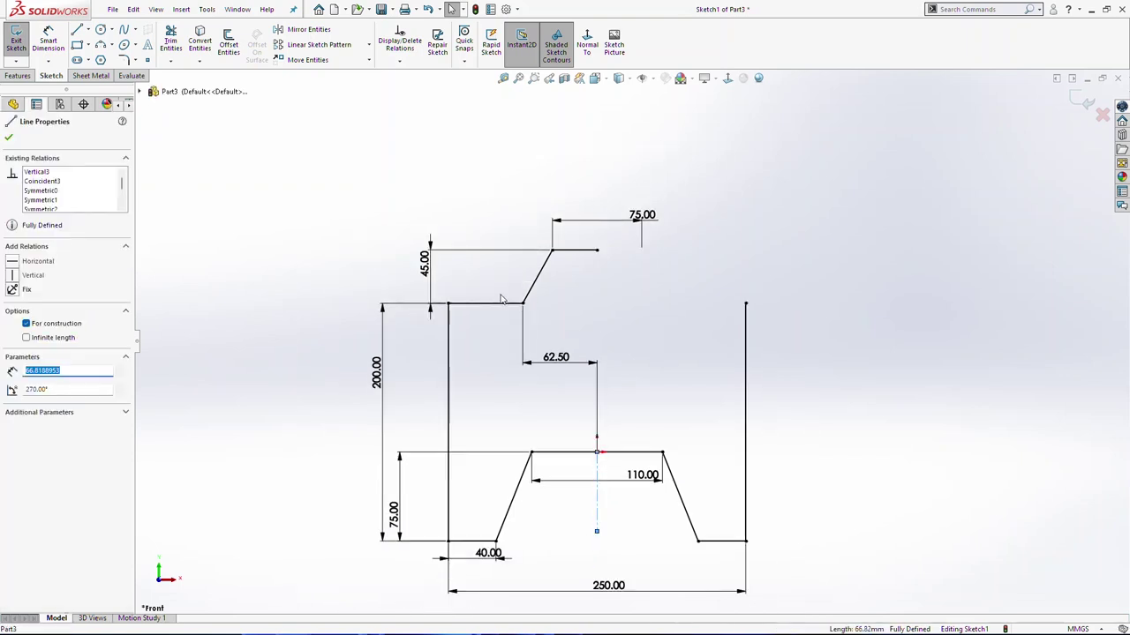
pyautogui.keyDown('ctrl'); pyautogui.click(504, 304); pyautogui.keyUp('ctrl')
pyautogui.keyDown('ctrl'); pyautogui.click(570, 252); pyautogui.keyUp('ctrl')
pyautogui.keyDown('ctrl'); pyautogui.click(537, 277); pyautogui.keyUp('ctrl')
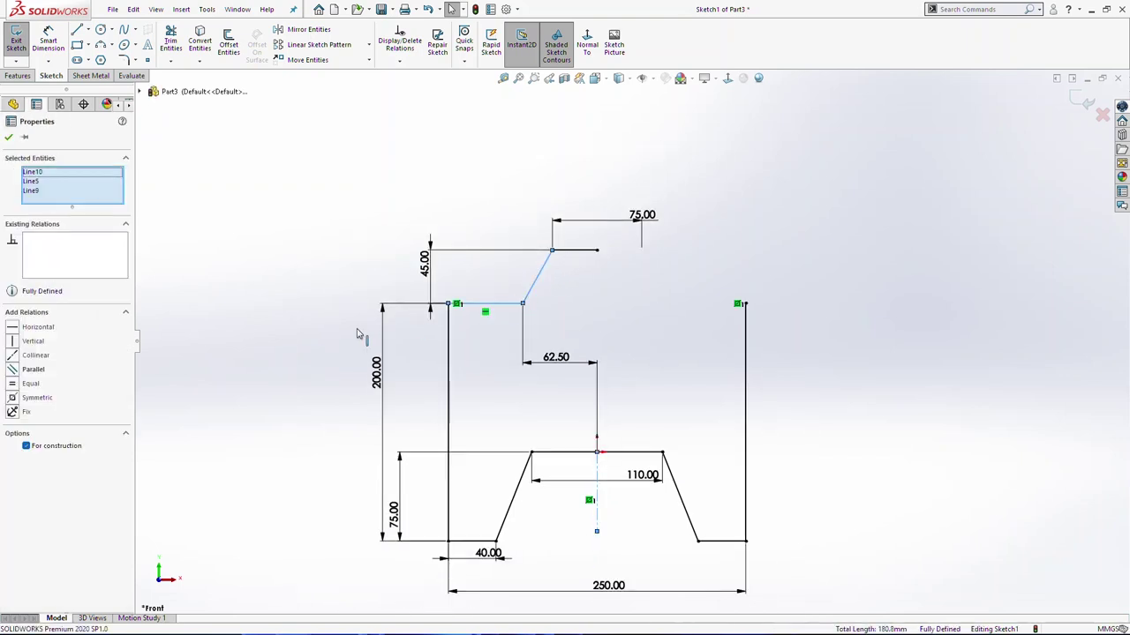
pyautogui.click(308, 29)
# Draw a closed trapezoid inside the raised top section, with a top line about 43 mm long and a right side about 27 mm long.
pyautogui.scroll(-1, 779, 301)
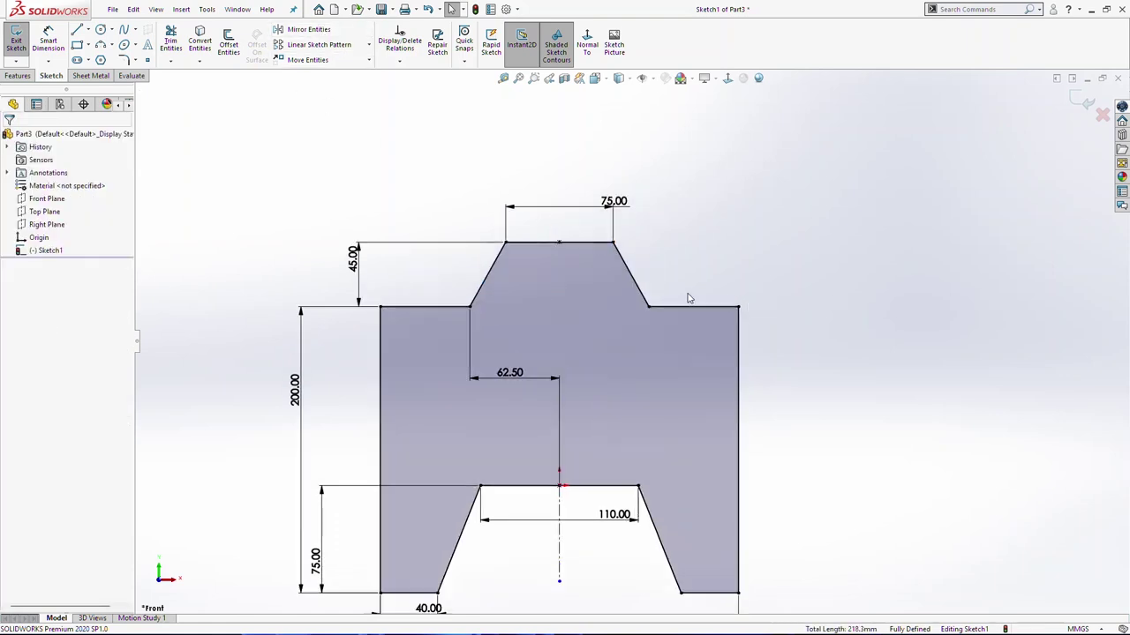
pyautogui.scroll(-1, 609, 319)
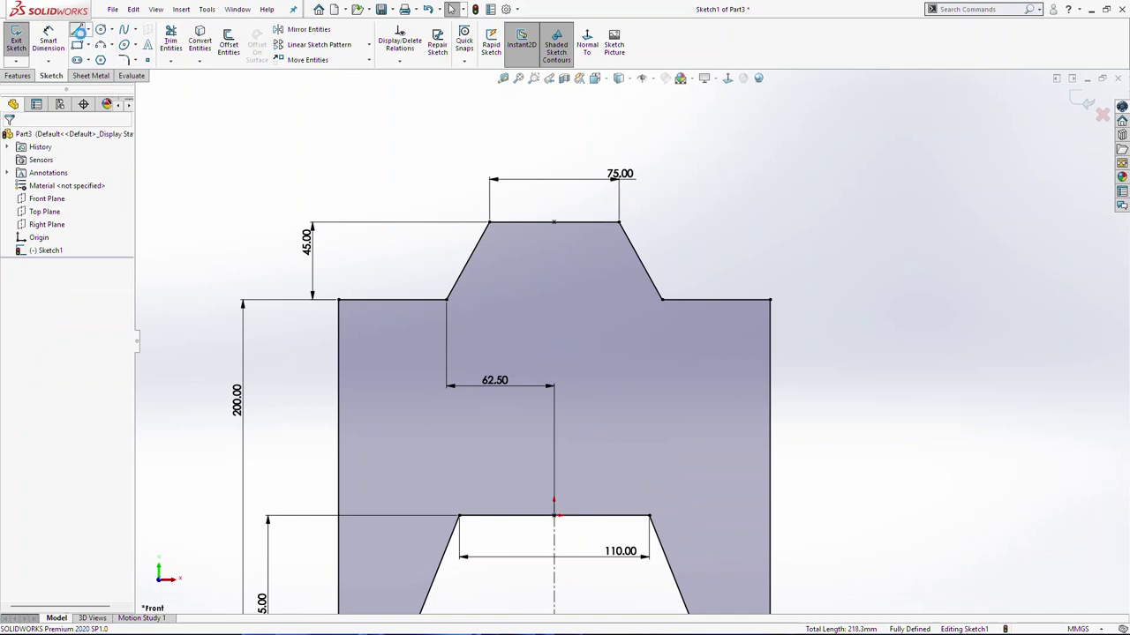
pyautogui.click(77, 29)
pyautogui.scroll(-2, 574, 273)
pyautogui.click(478, 234)
pyautogui.click(587, 234)
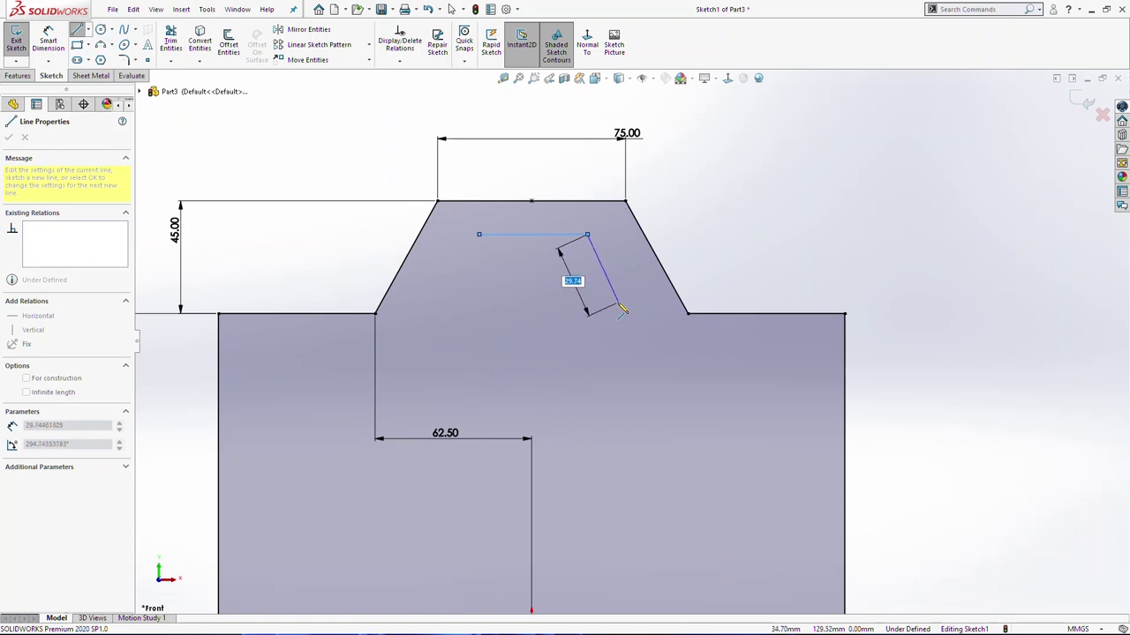
pyautogui.click(616, 296)
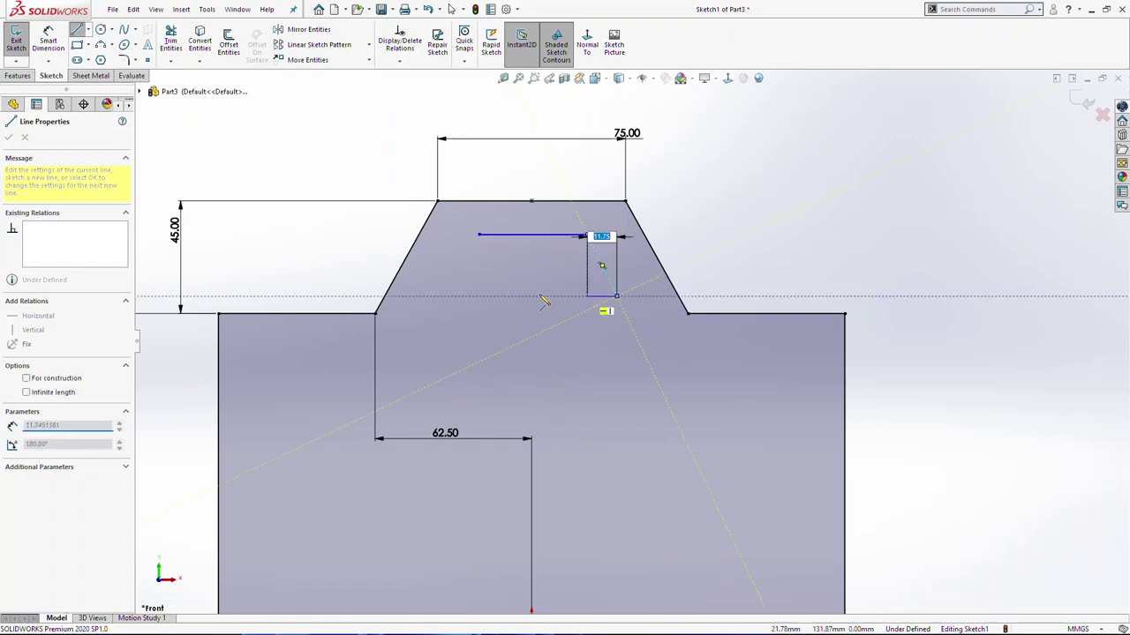
pyautogui.click(430, 295)
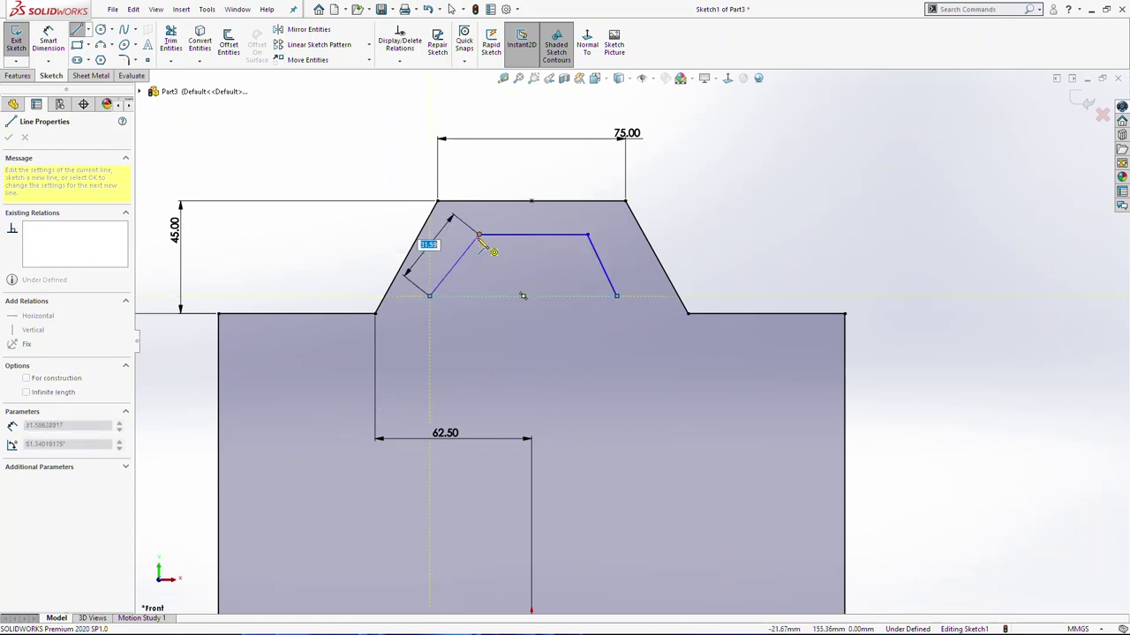
pyautogui.click(478, 234)
pyautogui.press('Escape')
# Make the inner trapezoid's right and left sides parallel to the adjacent sloped edges of the raised section.
pyautogui.click(600, 267)
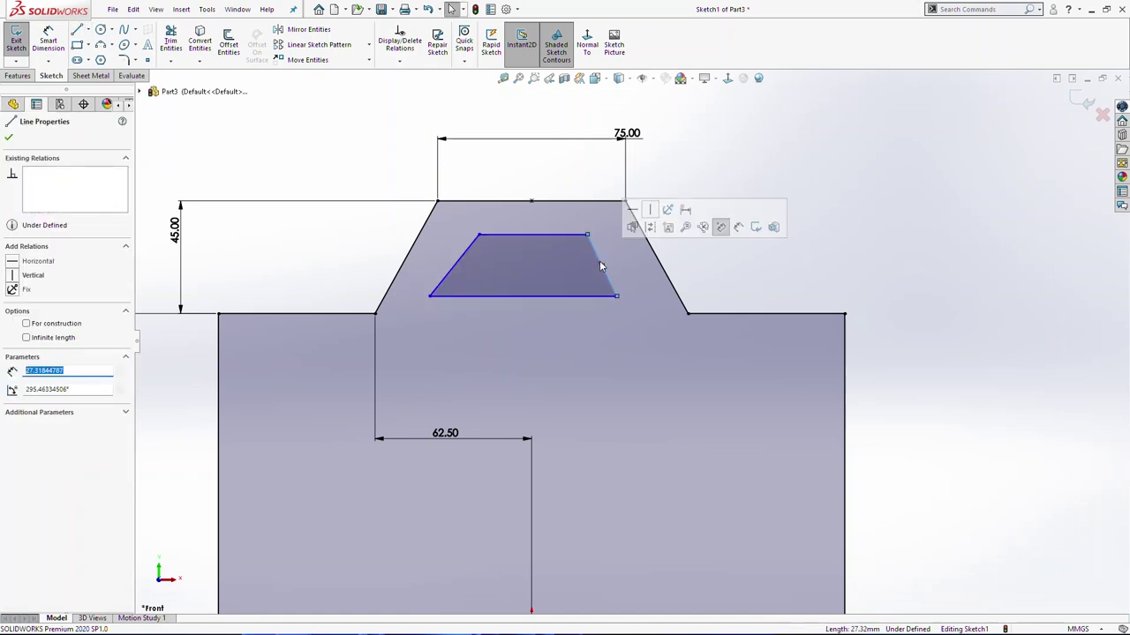
pyautogui.keyDown('ctrl'); pyautogui.click(656, 264); pyautogui.keyUp('ctrl')
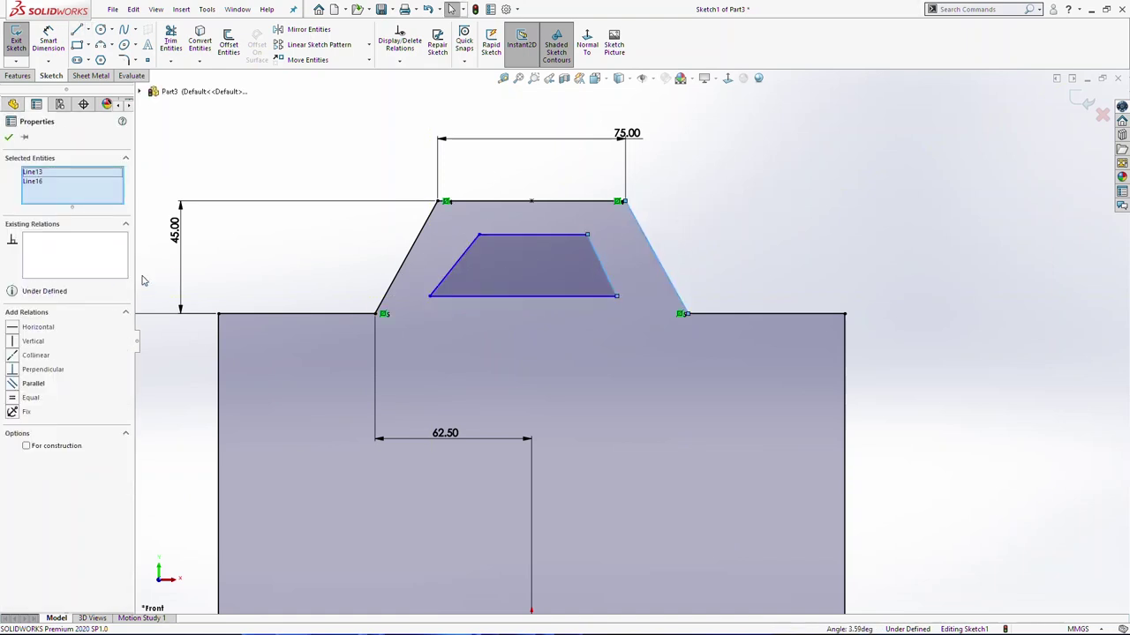
pyautogui.click(38, 385)
pyautogui.press('Escape')
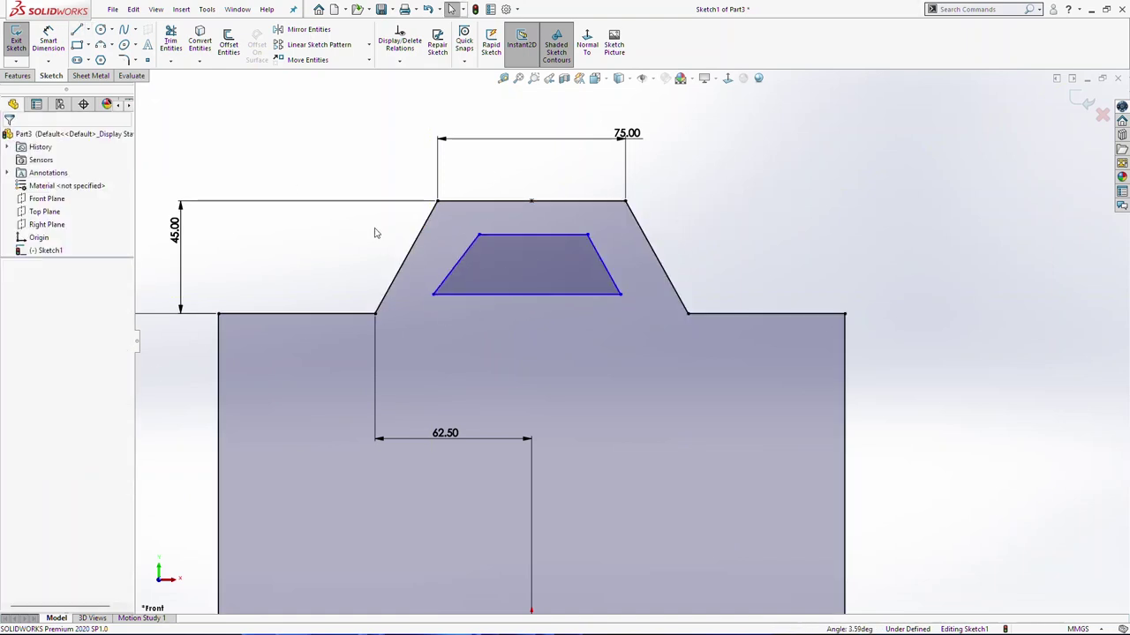
pyautogui.click(466, 252)
pyautogui.keyDown('ctrl'); pyautogui.click(405, 257); pyautogui.keyUp('ctrl')
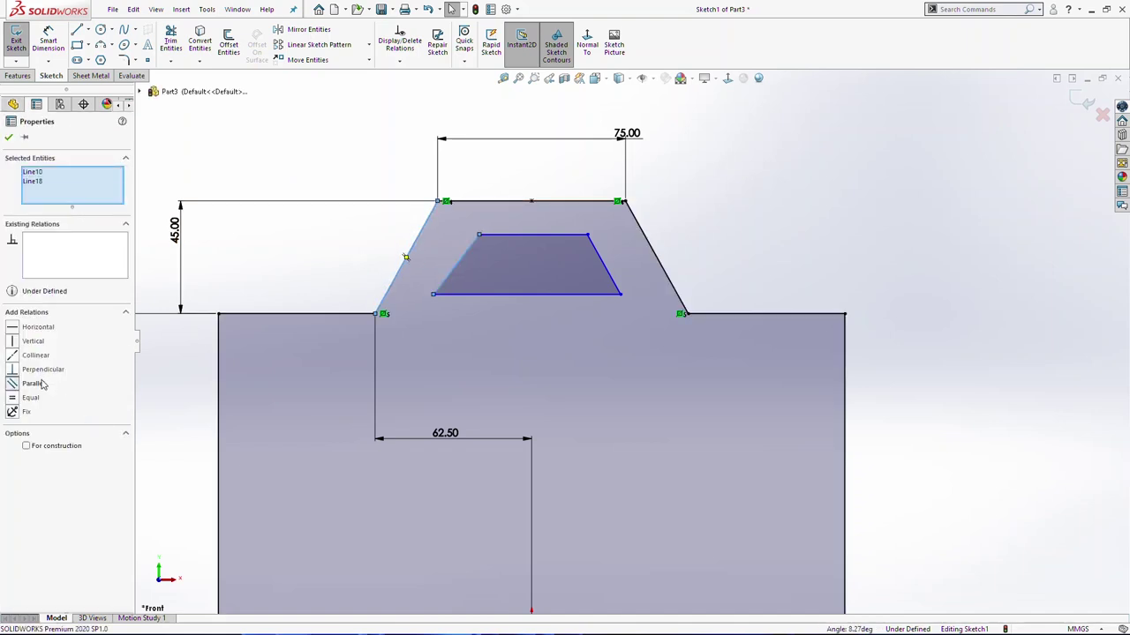
pyautogui.click(38, 384)
pyautogui.press('Escape')
# Make the trapezoid's top line parallel to the profile's top edge and pull its lower-right corner outward to widen the opening.
pyautogui.click(512, 231)
pyautogui.keyDown('ctrl'); pyautogui.click(520, 202); pyautogui.keyUp('ctrl')
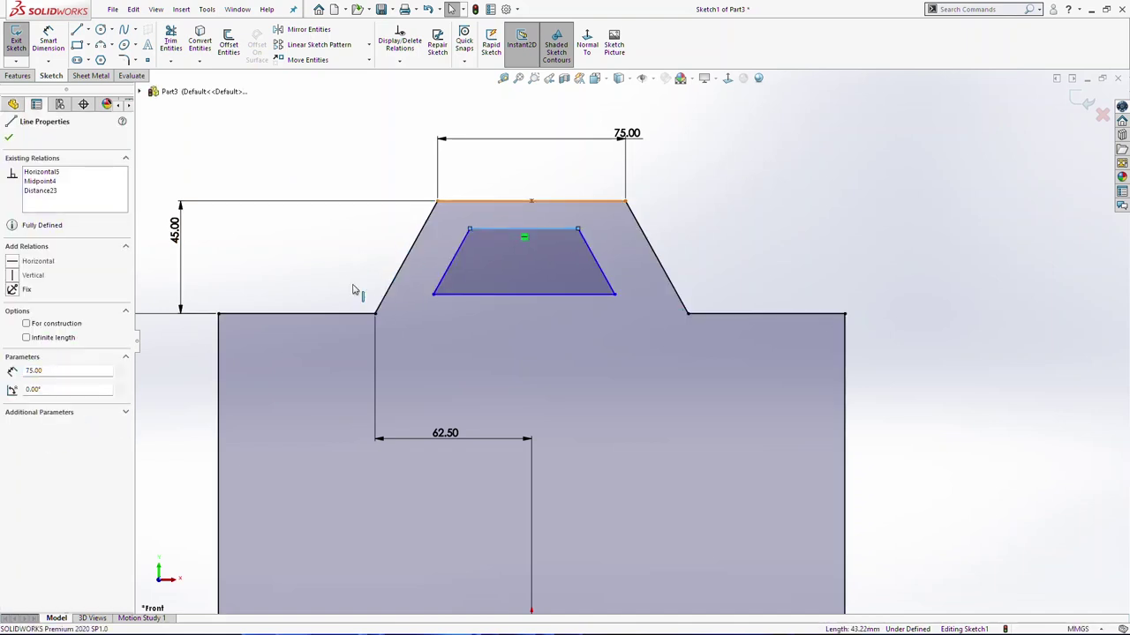
pyautogui.click(32, 383)
pyautogui.press('Escape')
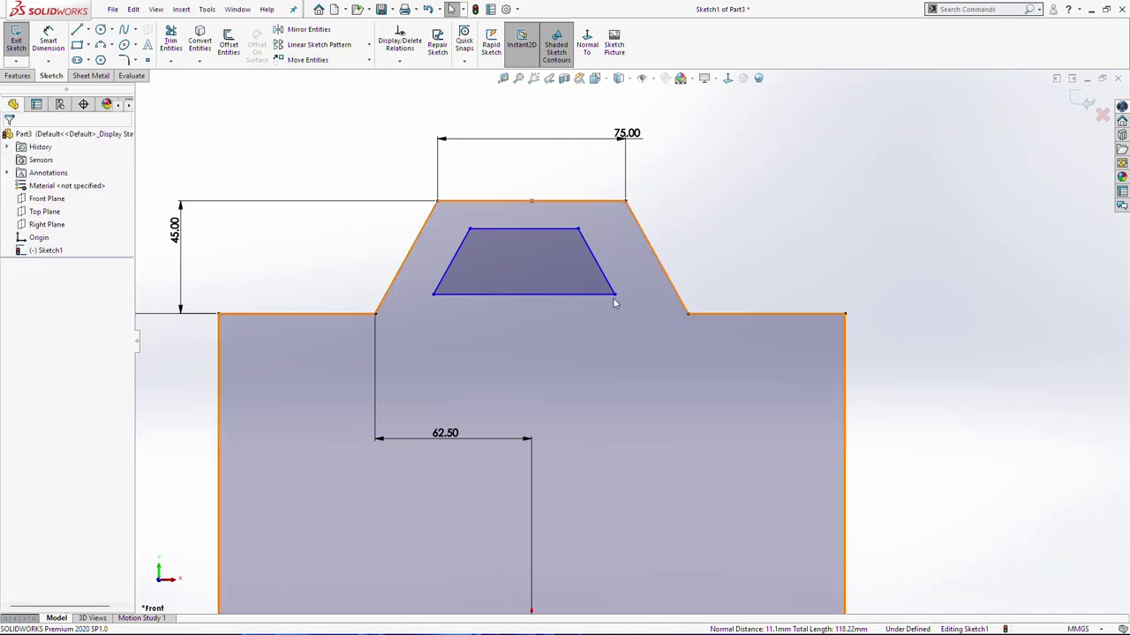
pyautogui.moveTo(615, 294); pyautogui.dragTo(653, 307)
pyautogui.click(716, 292)
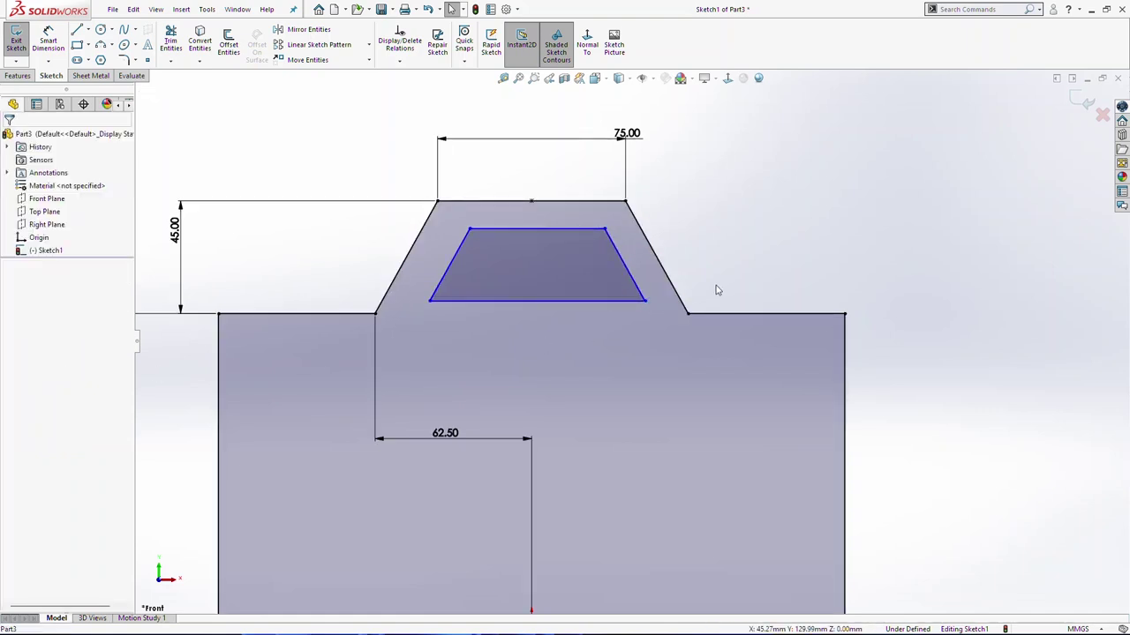
# Dimension the inner trapezoid's right side 12 mm from the adjacent sloped edge of the raised section.
pyautogui.click(47, 42)
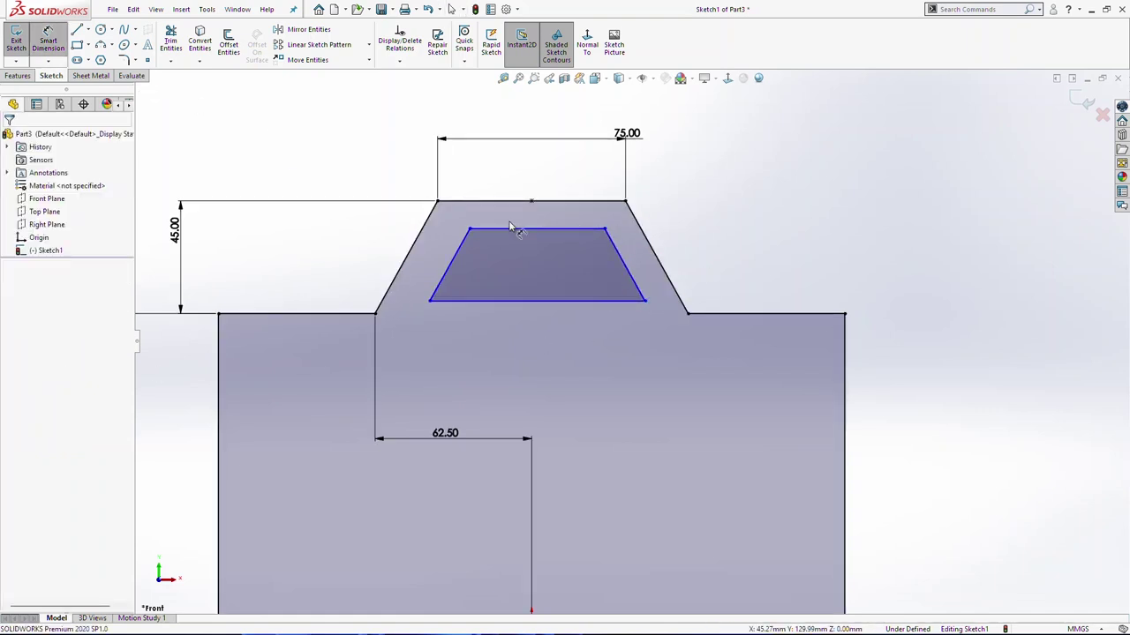
pyautogui.click(658, 279)
pyautogui.click(691, 258)
pyautogui.press('Return')
pyautogui.click(451, 9)
# Dimension the inner trapezoid's left side 12 mm from the sloped edge beside it.
pyautogui.click(45, 40)
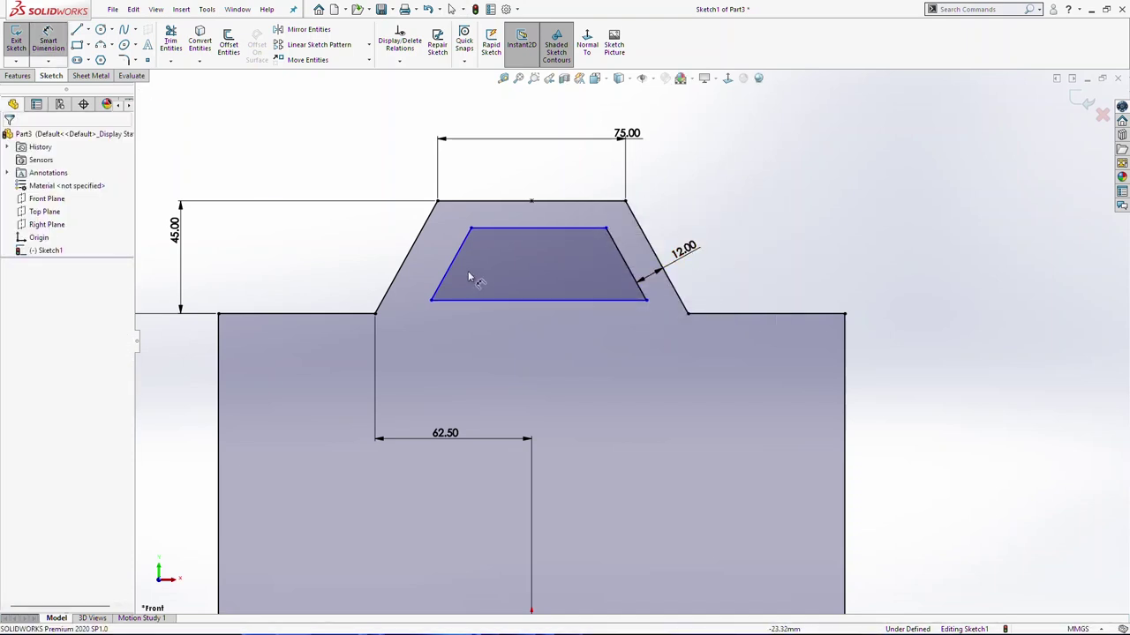
pyautogui.click(450, 274)
pyautogui.click(402, 276)
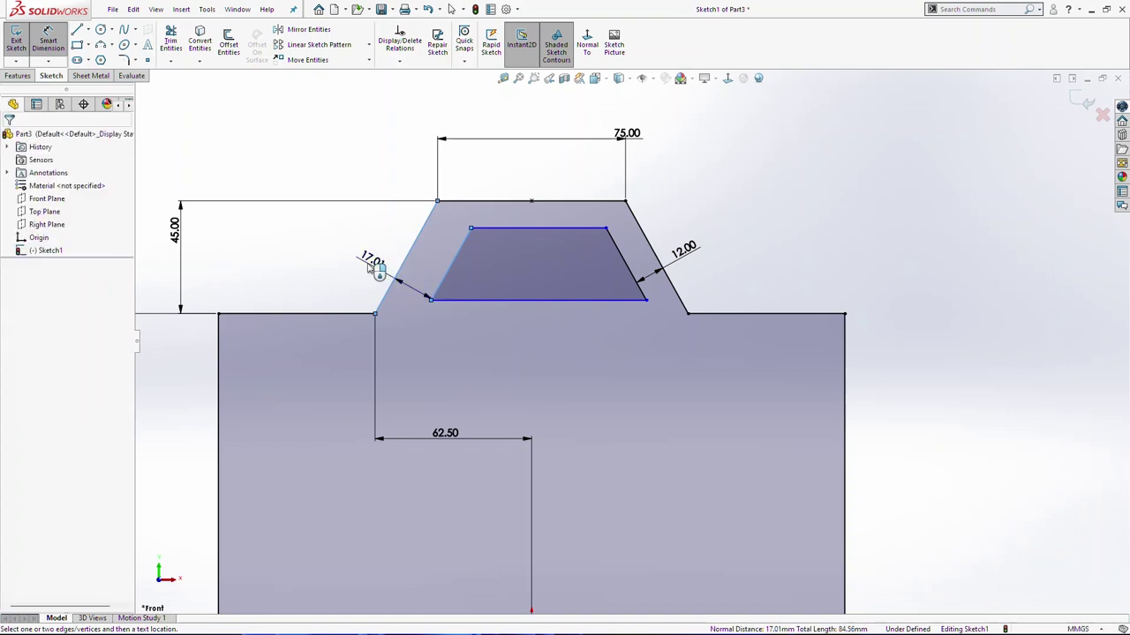
pyautogui.click(371, 263)
pyautogui.write('12')
pyautogui.press('Return')
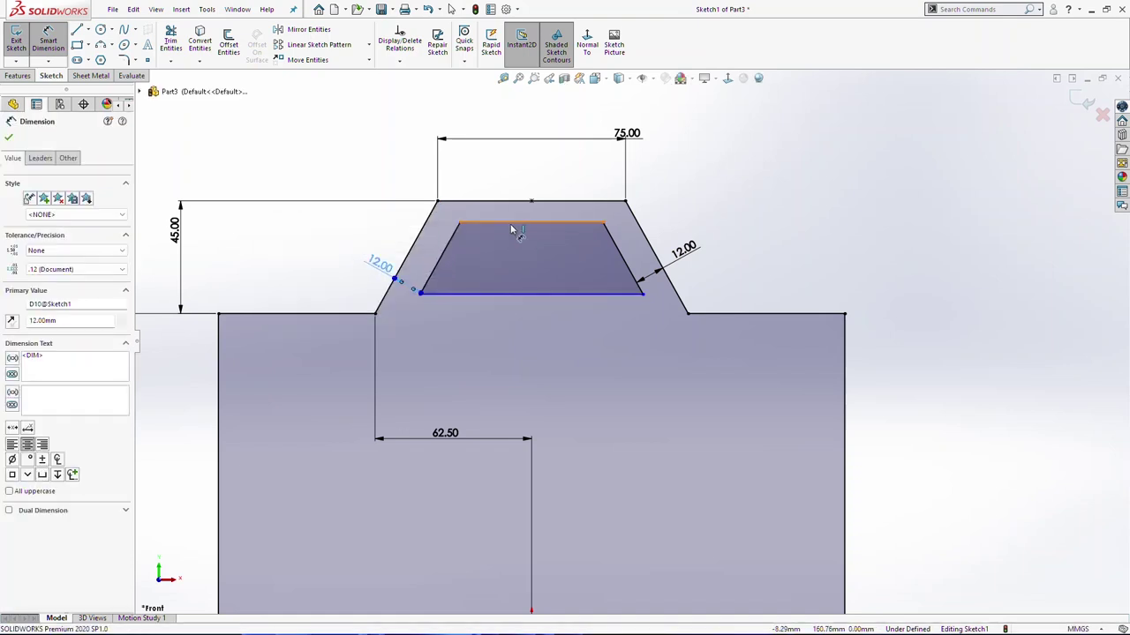
# Dimension the trapezoid's top line 12 mm below the profile's top edge.
pyautogui.click(512, 222)
pyautogui.click(528, 201)
pyautogui.click(501, 172)
pyautogui.write('12')
pyautogui.press('Return')
# Dimension the trapezoid's bottom line 5 mm above the right shoulder line.
pyautogui.click(54, 40)
pyautogui.click(751, 314)
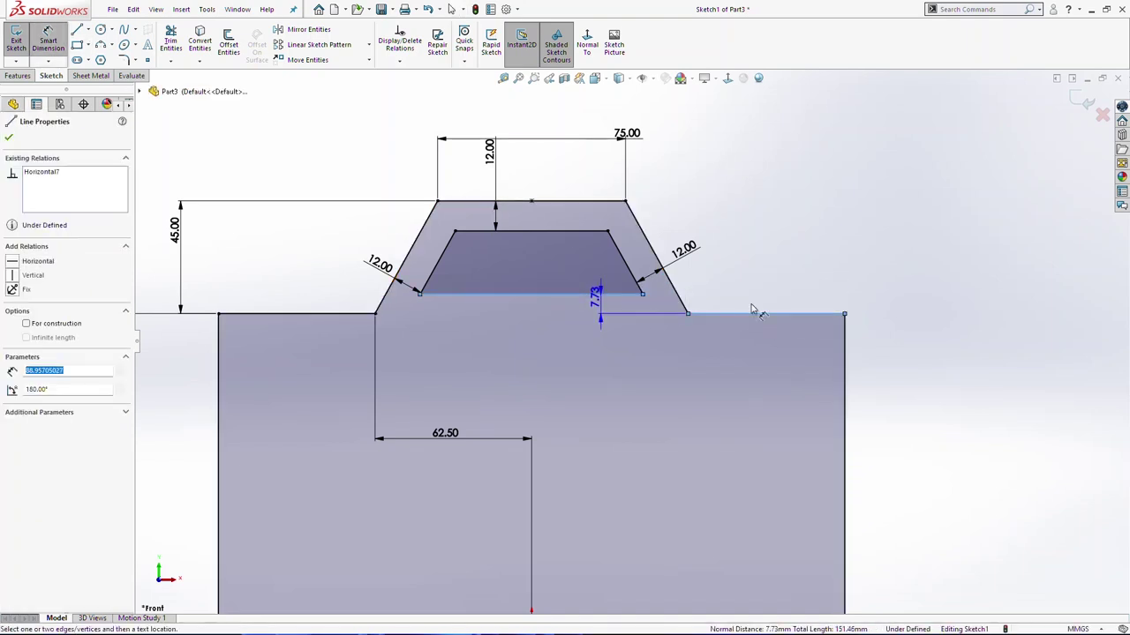
pyautogui.click(822, 296)
pyautogui.write('5')
pyautogui.press('Return')
pyautogui.press('Escape')
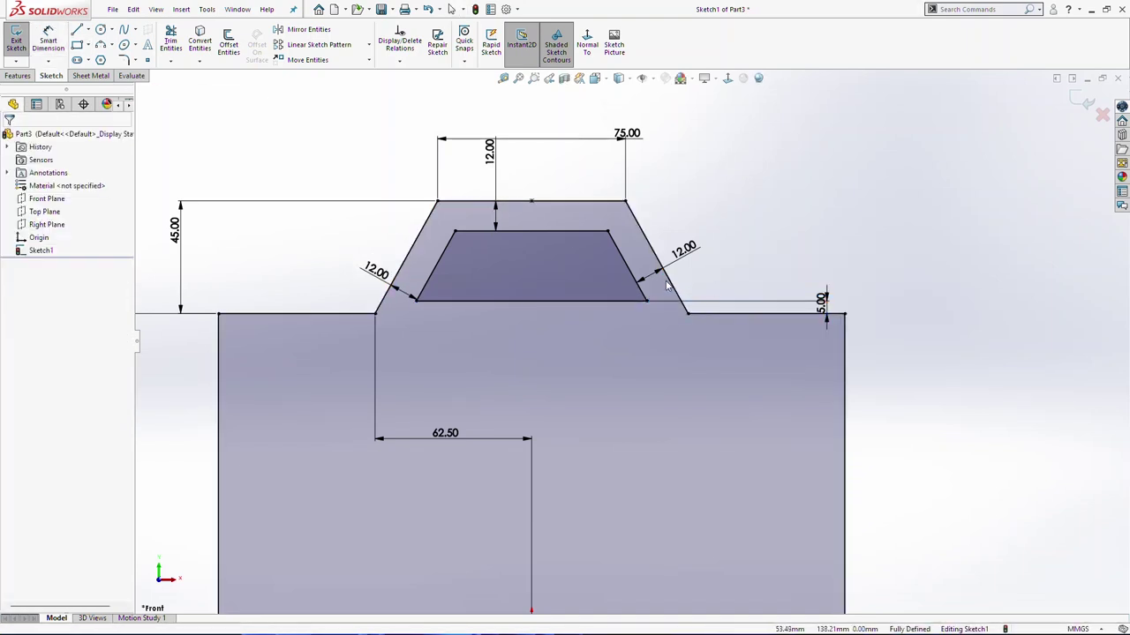
# Start a 10 mm sketch fillet and include all four corners of the inner trapezoidal opening.
pyautogui.scroll(4, 660, 273)
pyautogui.scroll(-2, 658, 275)
pyautogui.scroll(-3, 573, 310)
pyautogui.scroll(5, 579, 331)
pyautogui.scroll(1, 617, 456)
pyautogui.scroll(-1, 624, 459)
pyautogui.scroll(1, 639, 473)
pyautogui.scroll(-1, 638, 478)
pyautogui.scroll(-1, 635, 465)
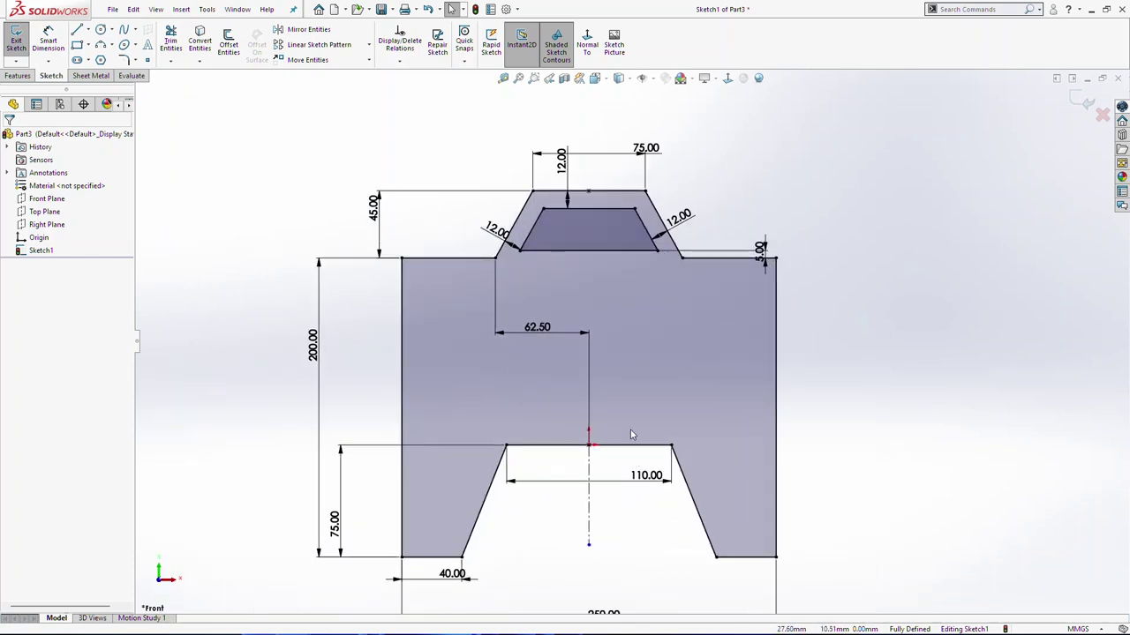
pyautogui.click(130, 62)
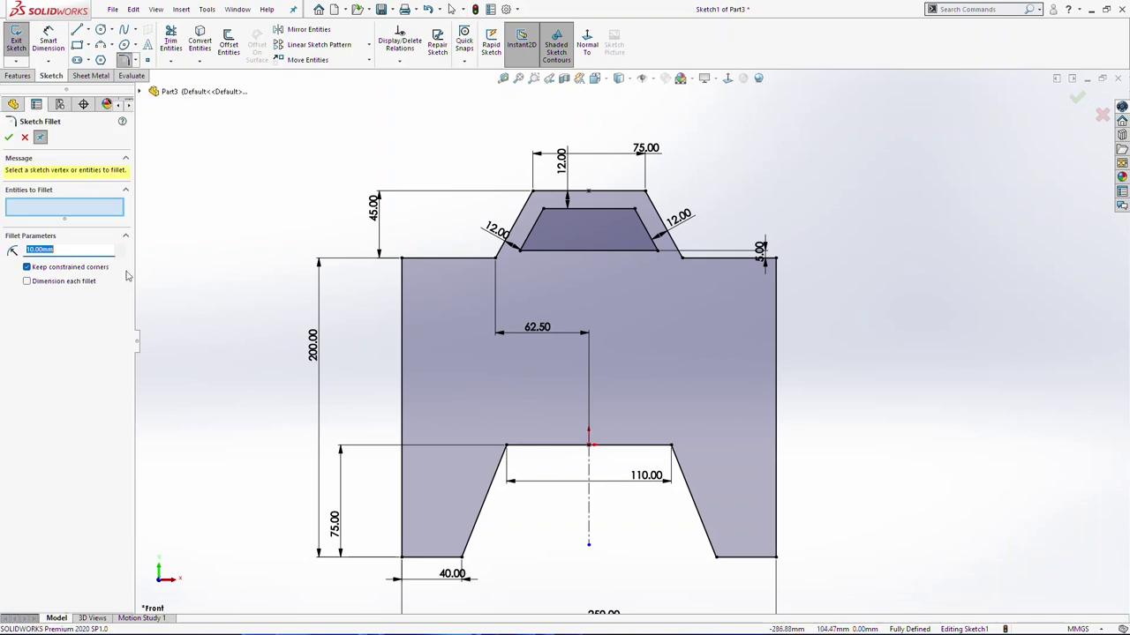
pyautogui.click(544, 209)
pyautogui.click(635, 210)
pyautogui.click(658, 249)
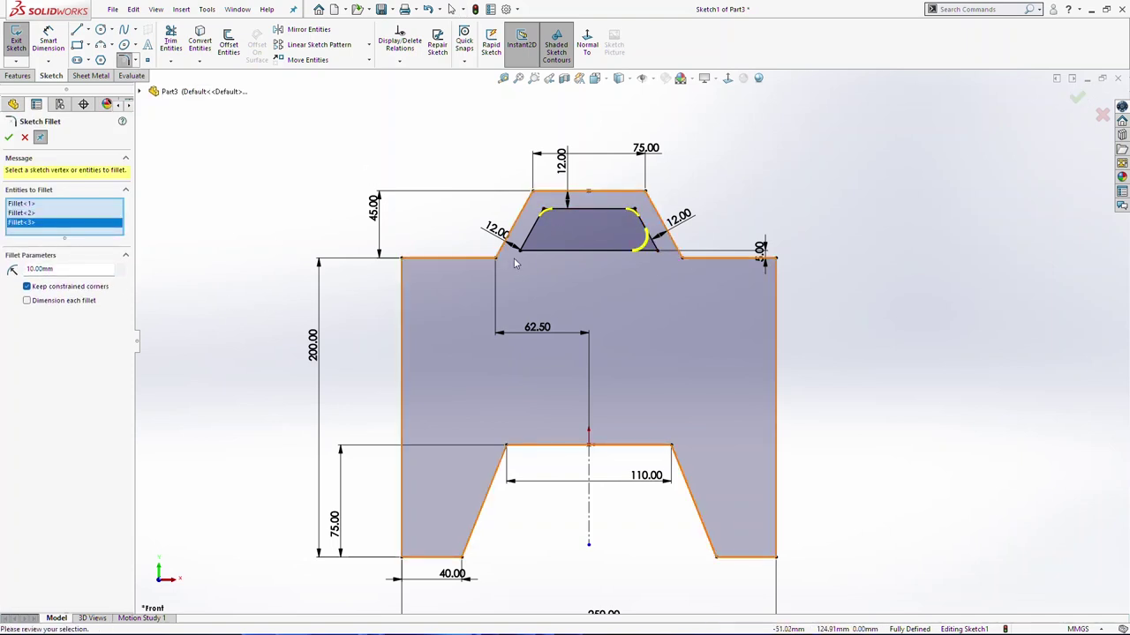
pyautogui.click(531, 241)
# Add the raised section's top and base corners and both outer shoulder corners to the 10 mm sketch fillet.
pyautogui.click(532, 191)
pyautogui.press('Return')
pyautogui.click(646, 191)
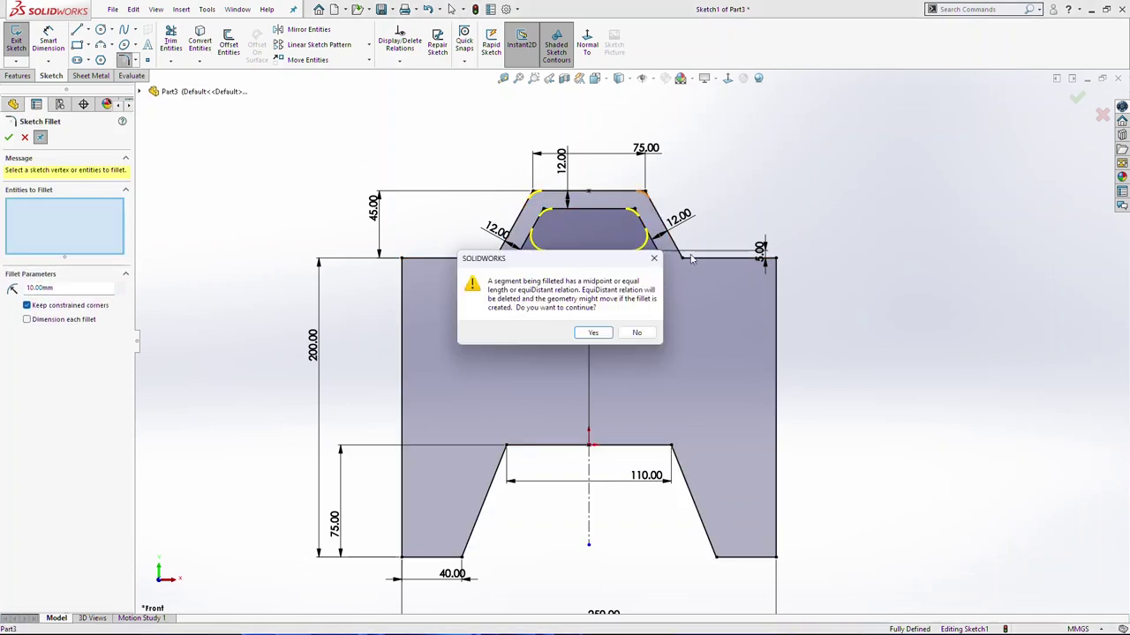
pyautogui.press('Return')
pyautogui.click(683, 258)
pyautogui.click(776, 259)
pyautogui.click(496, 257)
pyautogui.click(403, 258)
# Add the corners of both feet and of the cutout between them to the 10 mm sketch fillet and apply it.
pyautogui.click(403, 556)
pyautogui.click(462, 557)
pyautogui.click(507, 445)
pyautogui.press('Return')
pyautogui.click(672, 445)
pyautogui.press('Return')
pyautogui.click(717, 558)
pyautogui.click(773, 557)
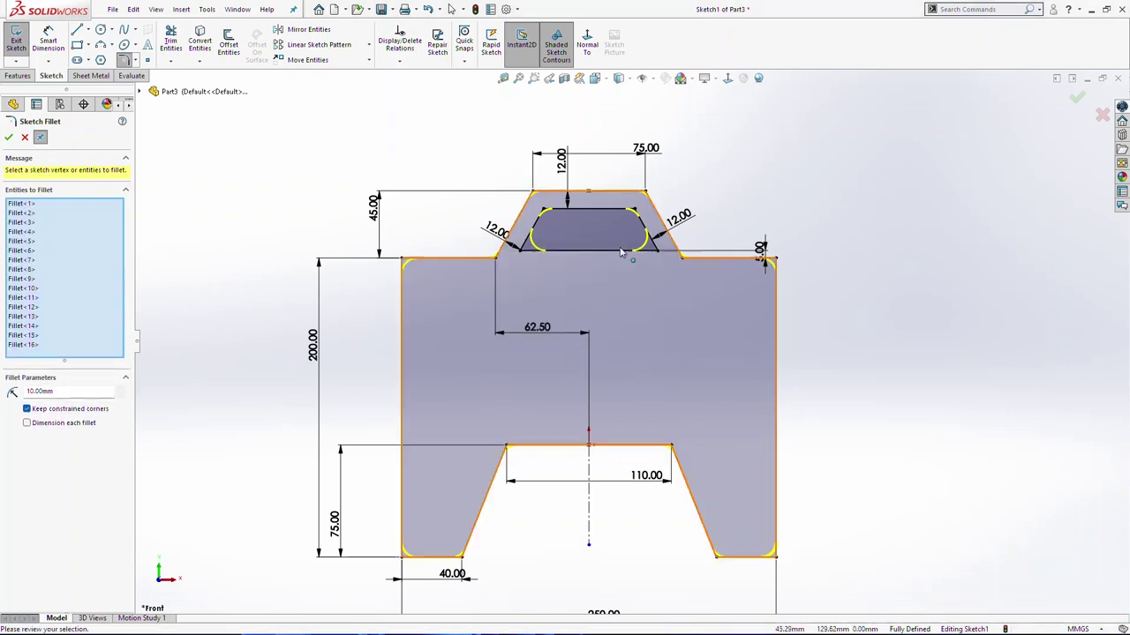
pyautogui.click(8, 136)
# Save the part as Side Part.
pyautogui.press('f')
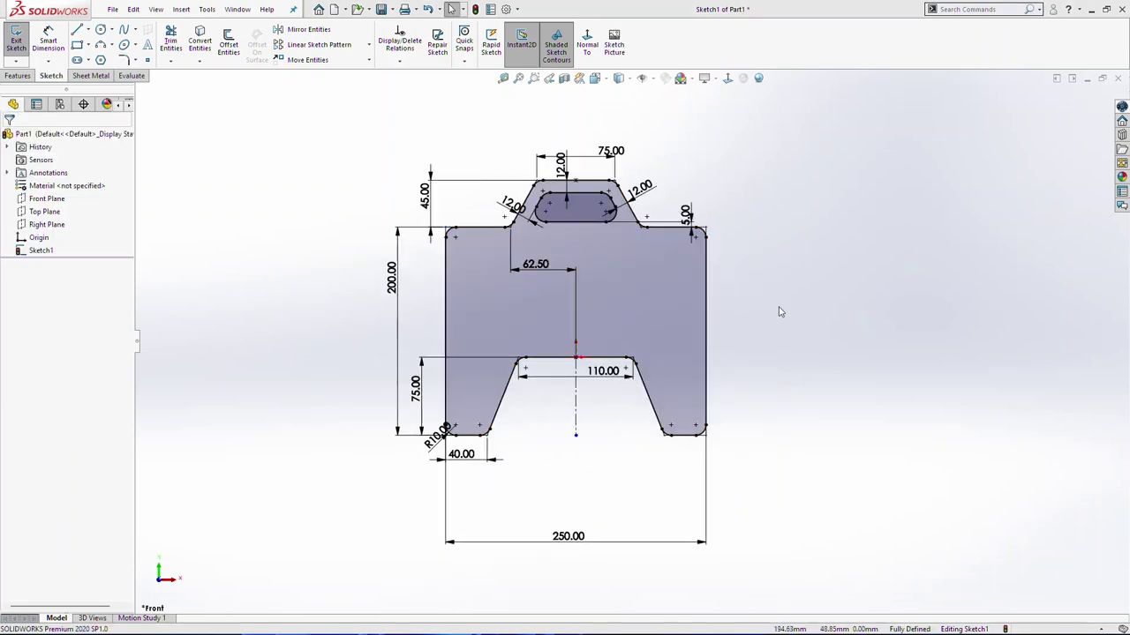
pyautogui.hotkey('ctrl', 's')
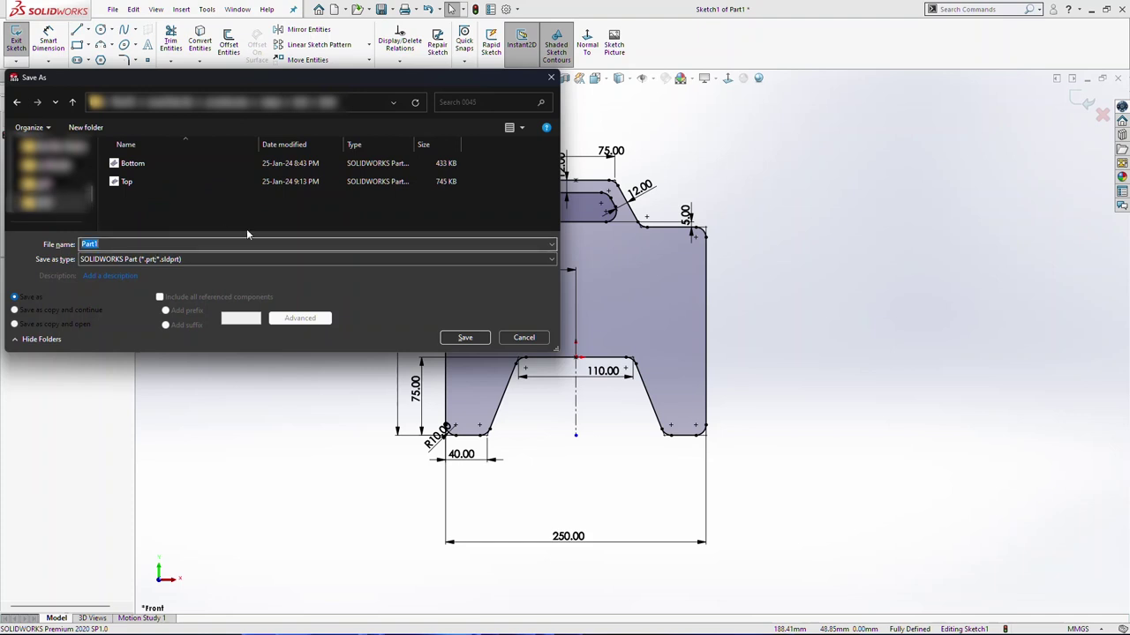
pyautogui.write('Sl')
pyautogui.press('Return')
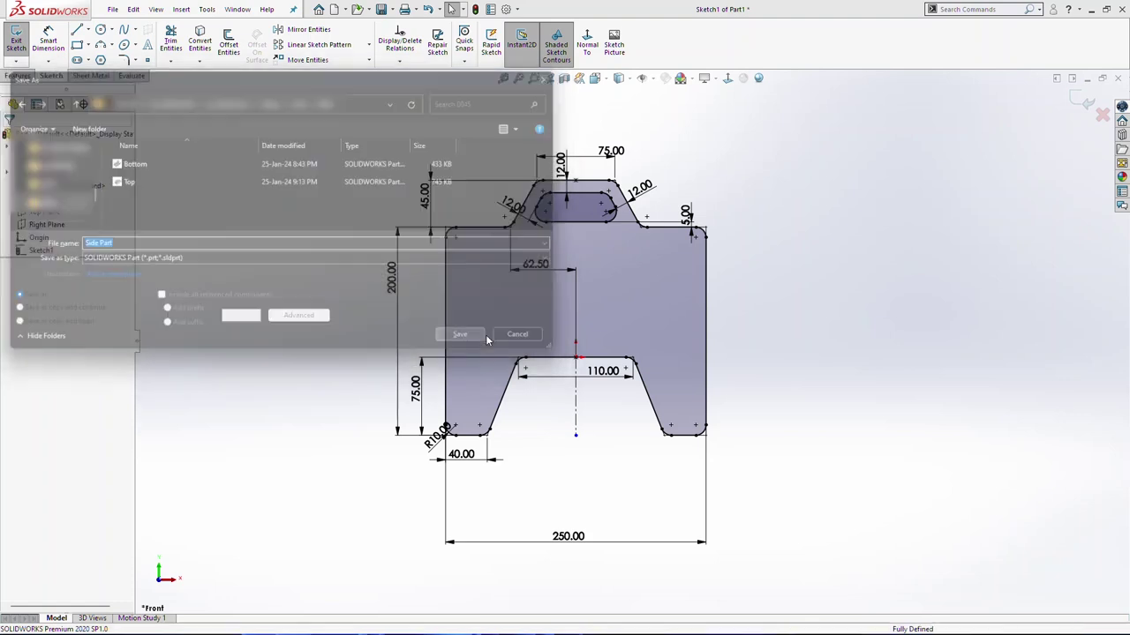
# Exit the profile sketch and turn it into a sheet metal Base Flange 2 mm thick.
pyautogui.scroll(-1, 731, 250)
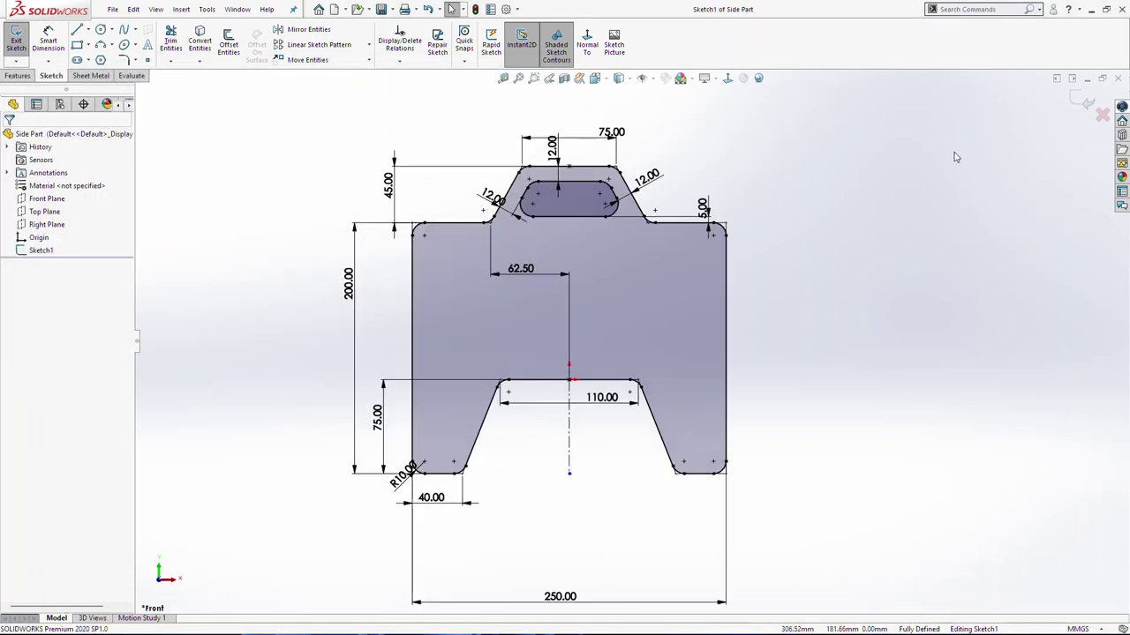
pyautogui.click(1086, 103)
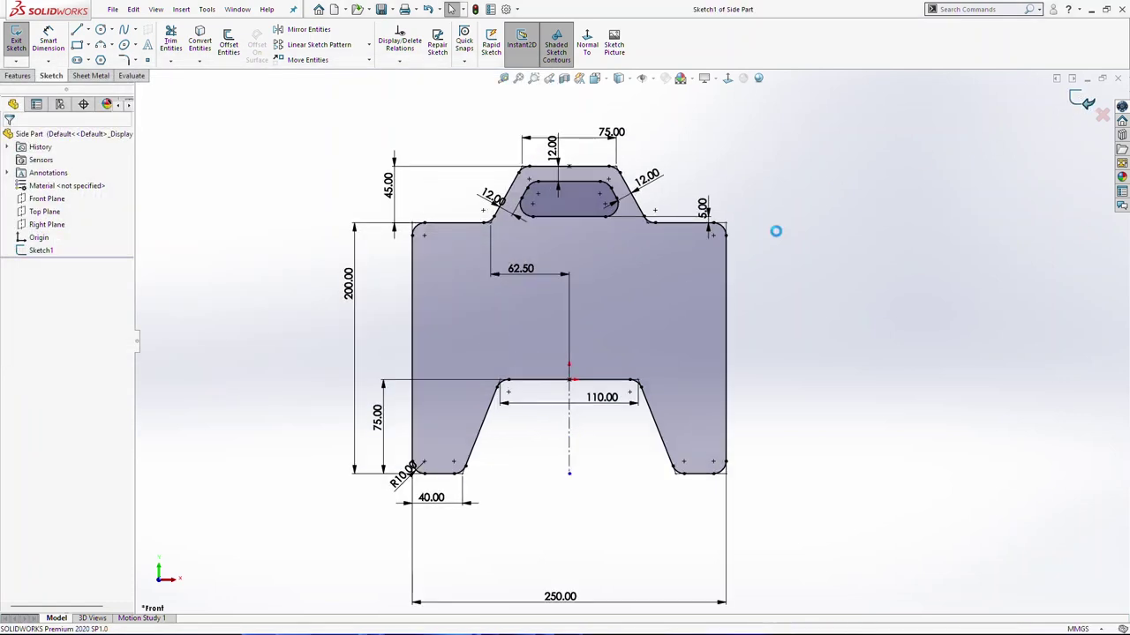
pyautogui.click(30, 53)
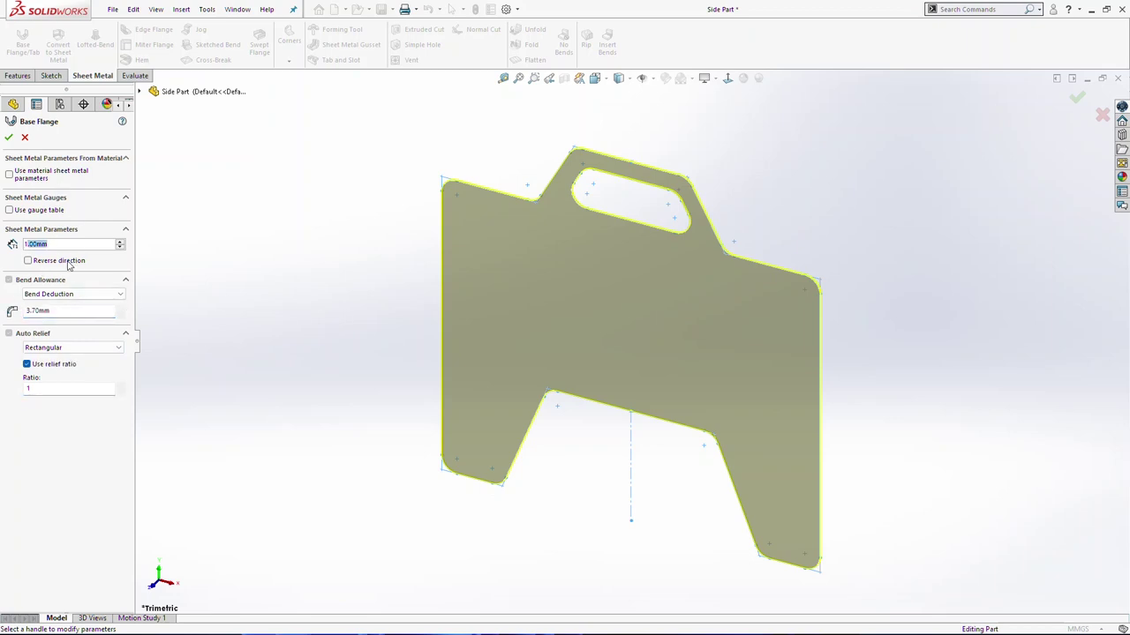
pyautogui.click(70, 265)
pyautogui.click(68, 265)
pyautogui.write('2')
pyautogui.press('Return')
pyautogui.click(9, 137)
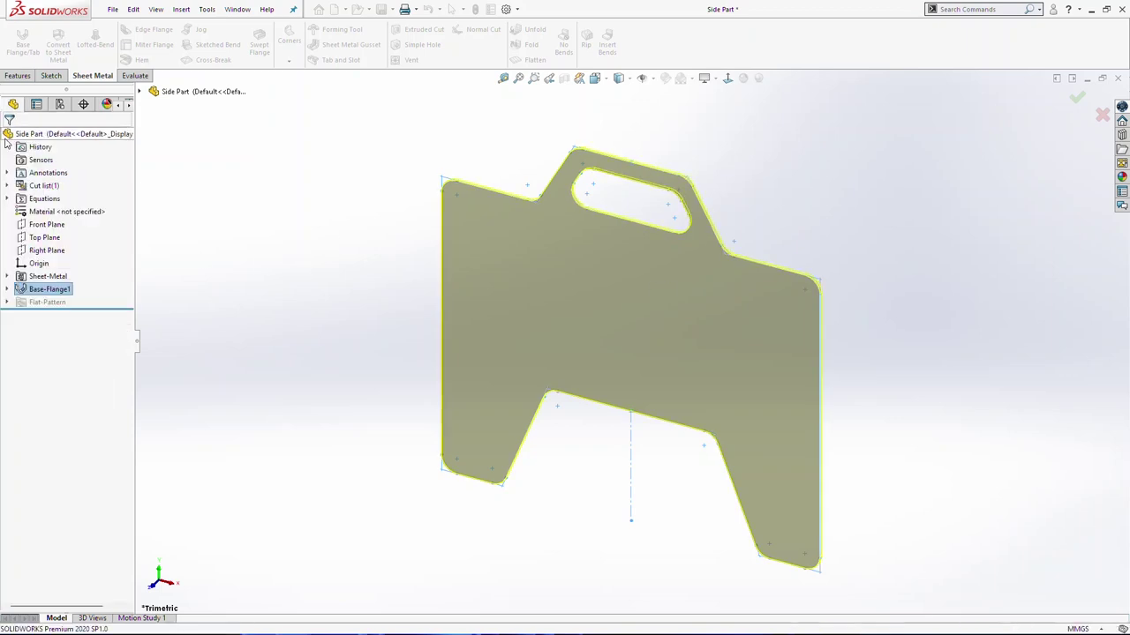
# Open a sketch on the panel's front face and draw a rectangle about 26 mm wide down from the left shoulder's top edge.
pyautogui.moveTo(731, 343); pyautogui.dragTo(719, 323, button='middle')
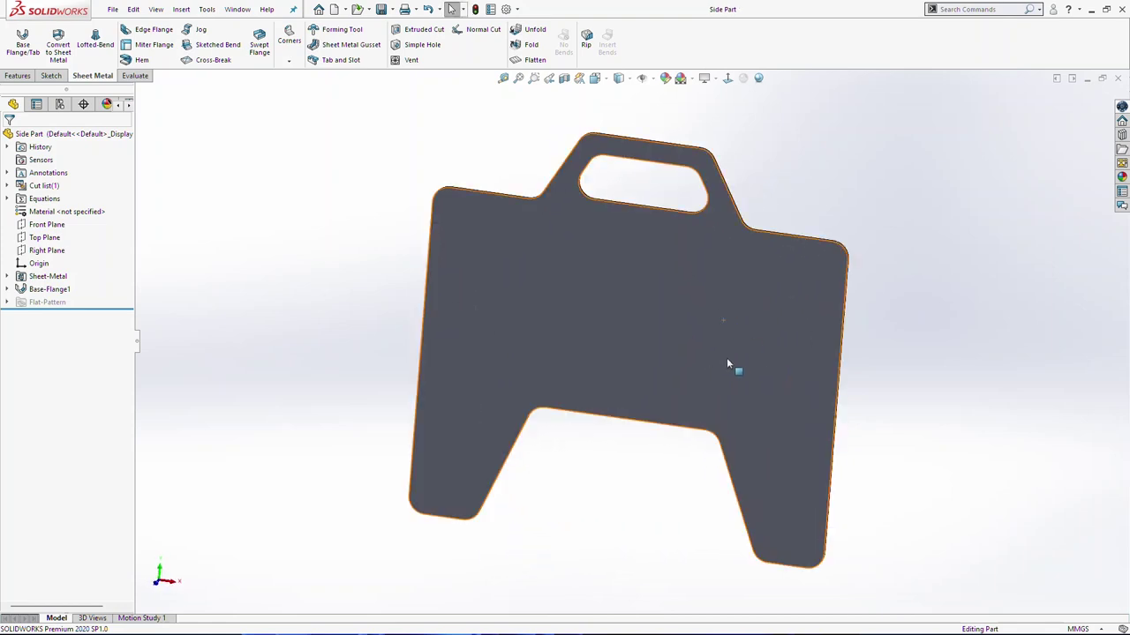
pyautogui.press('space')
pyautogui.click(520, 423)
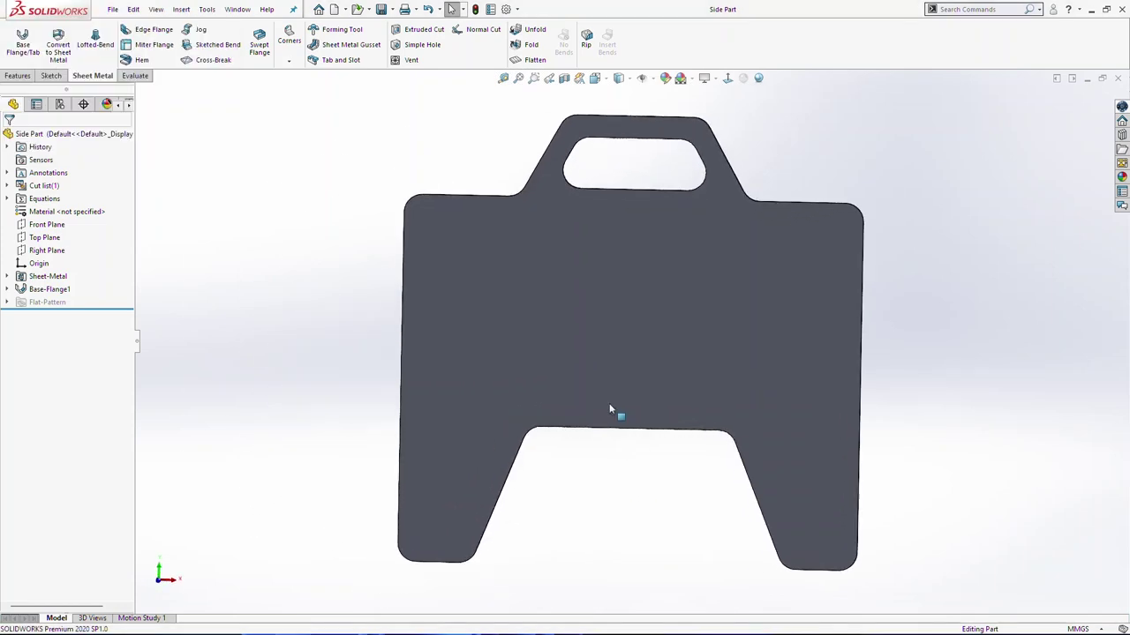
pyautogui.click(571, 355)
pyautogui.click(50, 76)
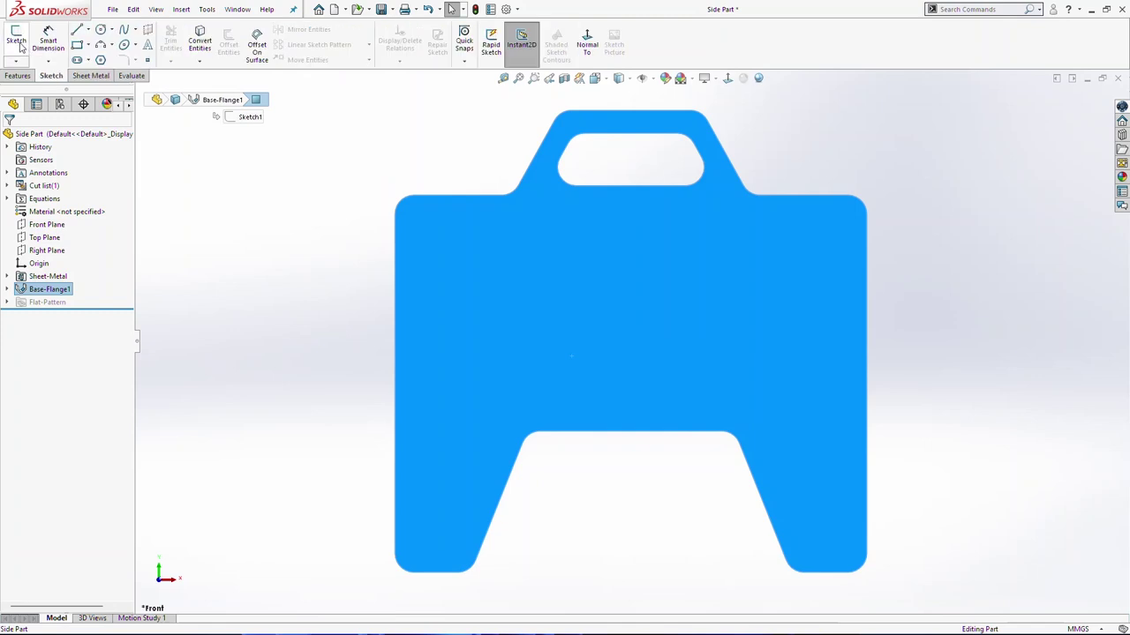
pyautogui.click(15, 38)
pyautogui.click(78, 45)
pyautogui.click(450, 195)
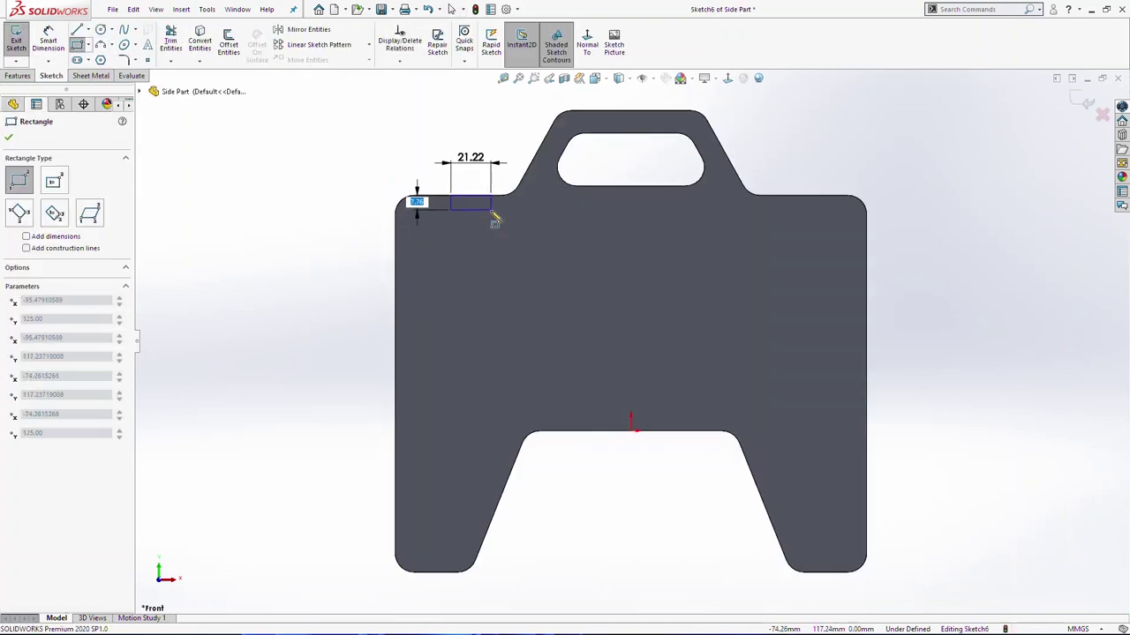
pyautogui.click(500, 208)
pyautogui.click(502, 209)
pyautogui.press('Escape')
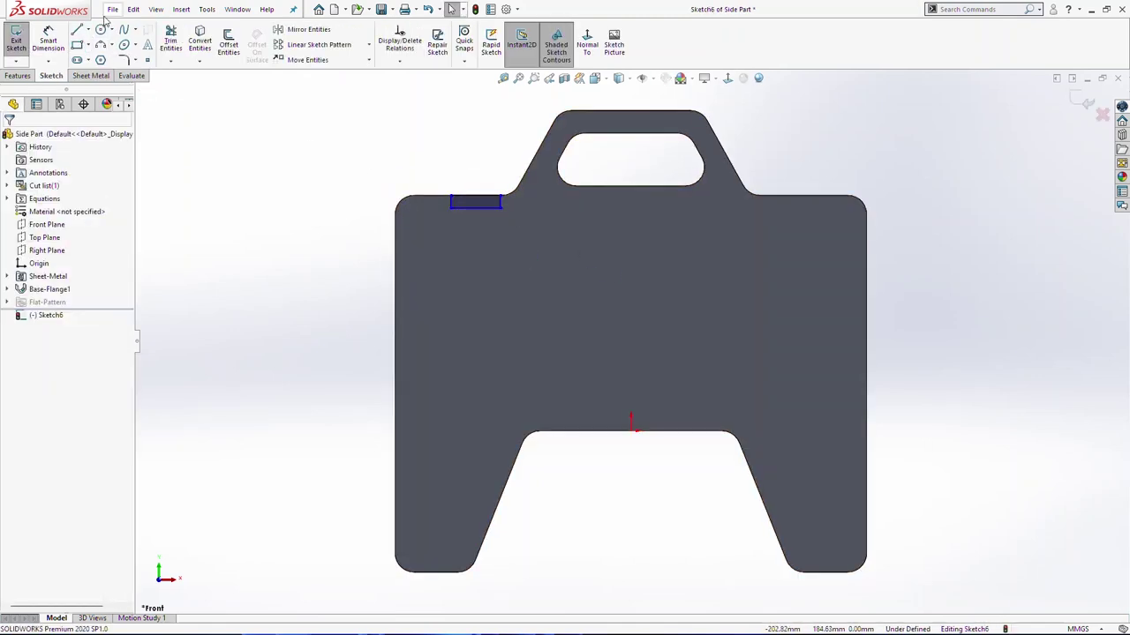
# Dimension the shoulder rectangle to 4 mm high and 25 mm wide.
pyautogui.click(48, 41)
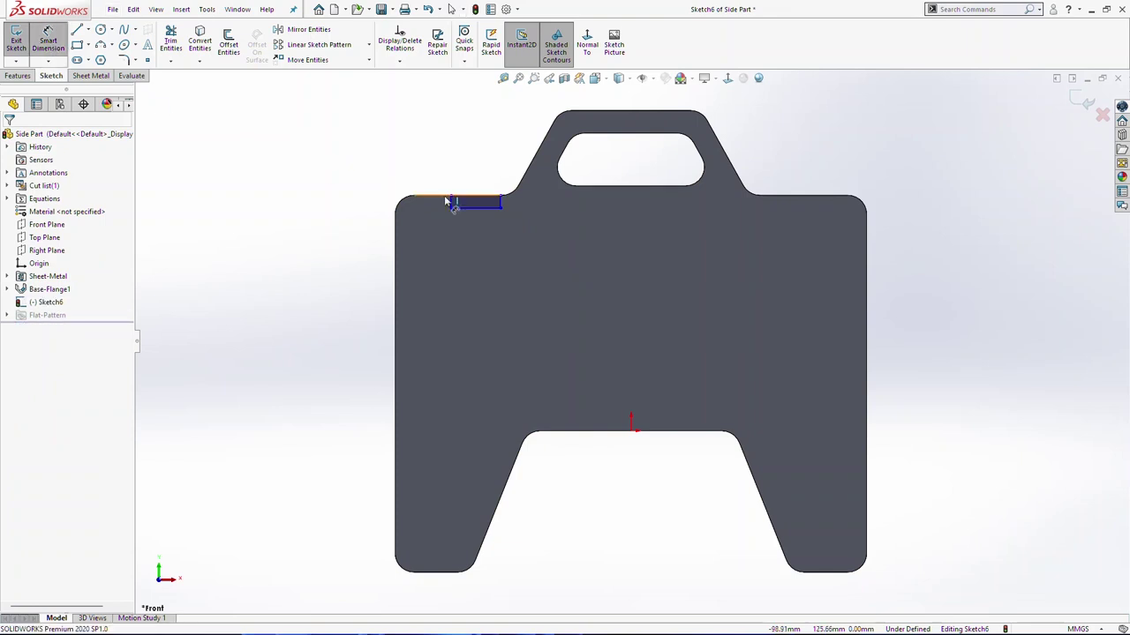
pyautogui.click(354, 180)
pyautogui.write('4.00mm')
pyautogui.press('Return')
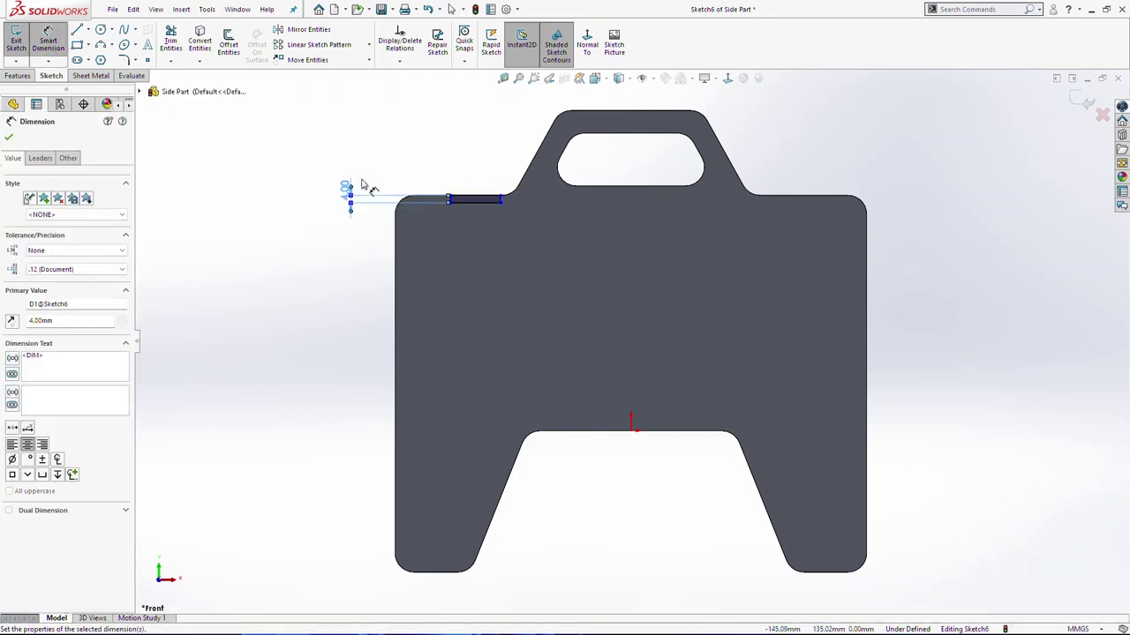
pyautogui.click(485, 209)
pyautogui.click(481, 161)
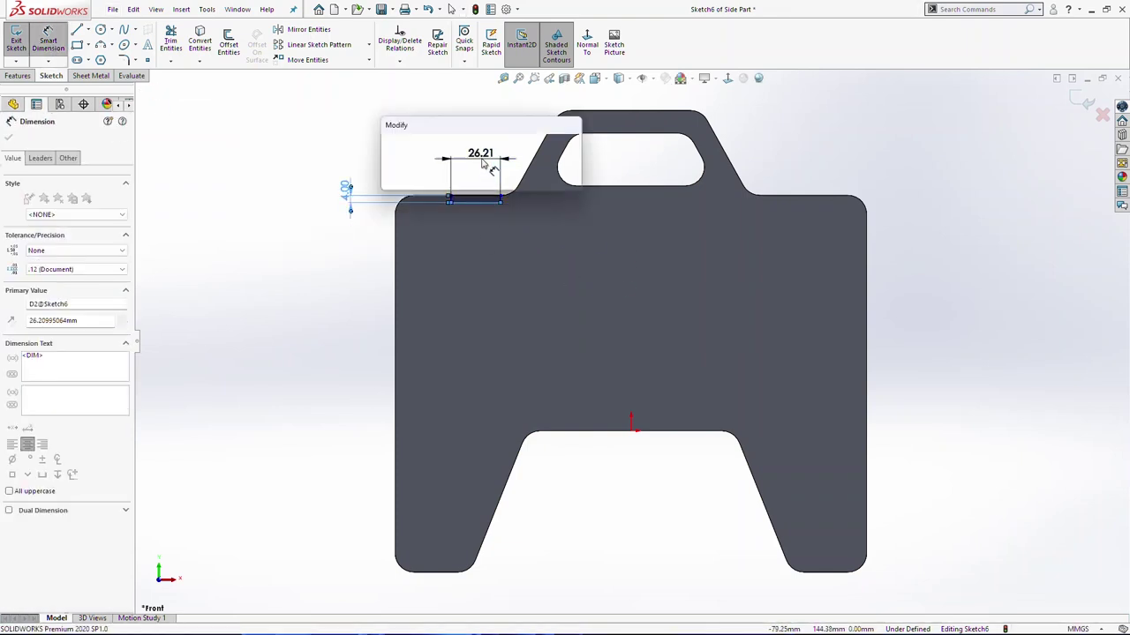
pyautogui.press('Return')
# Dimension the rectangle's inner side 69 mm horizontally from the origin.
pyautogui.click(630, 434)
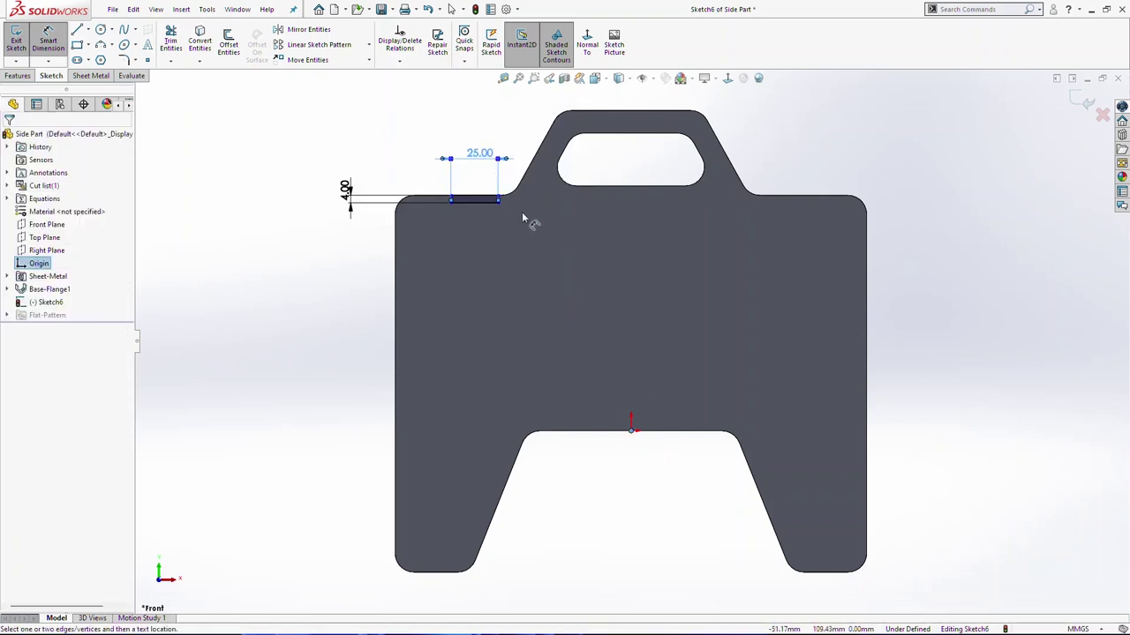
pyautogui.scroll(-8, 500, 204)
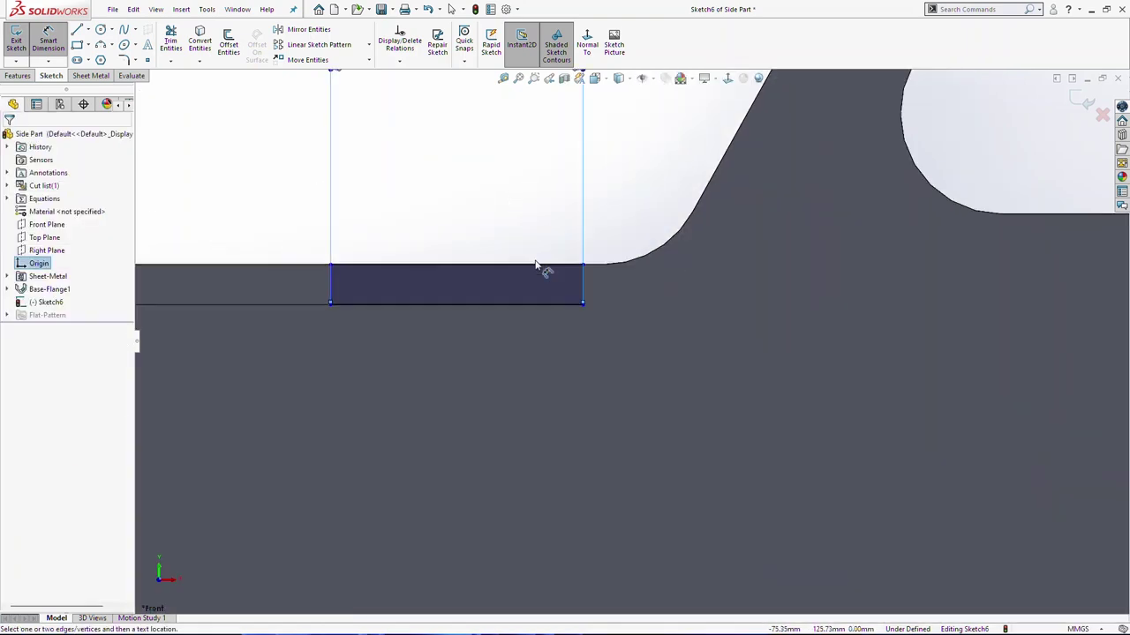
pyautogui.click(591, 308)
pyautogui.scroll(8, 724, 418)
pyautogui.click(688, 488)
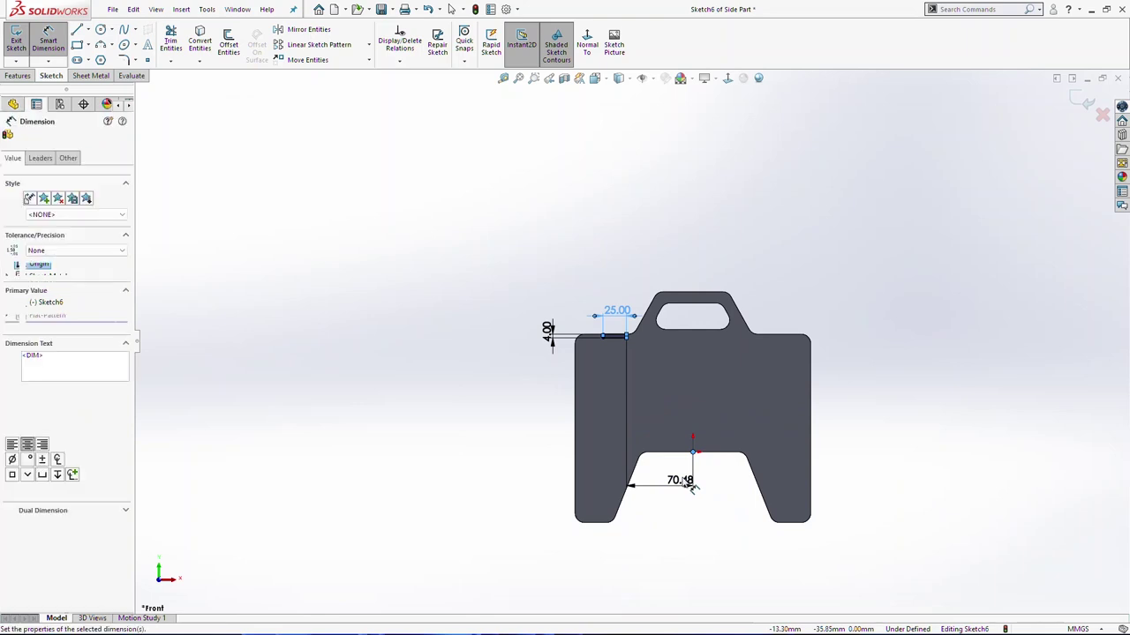
pyautogui.write('69')
pyautogui.press('Return')
pyautogui.press('Escape')
# Draw a vertical centreline up from the origin past the panel's top and mirror the rectangle about it onto the right shoulder.
pyautogui.scroll(-3, 744, 355)
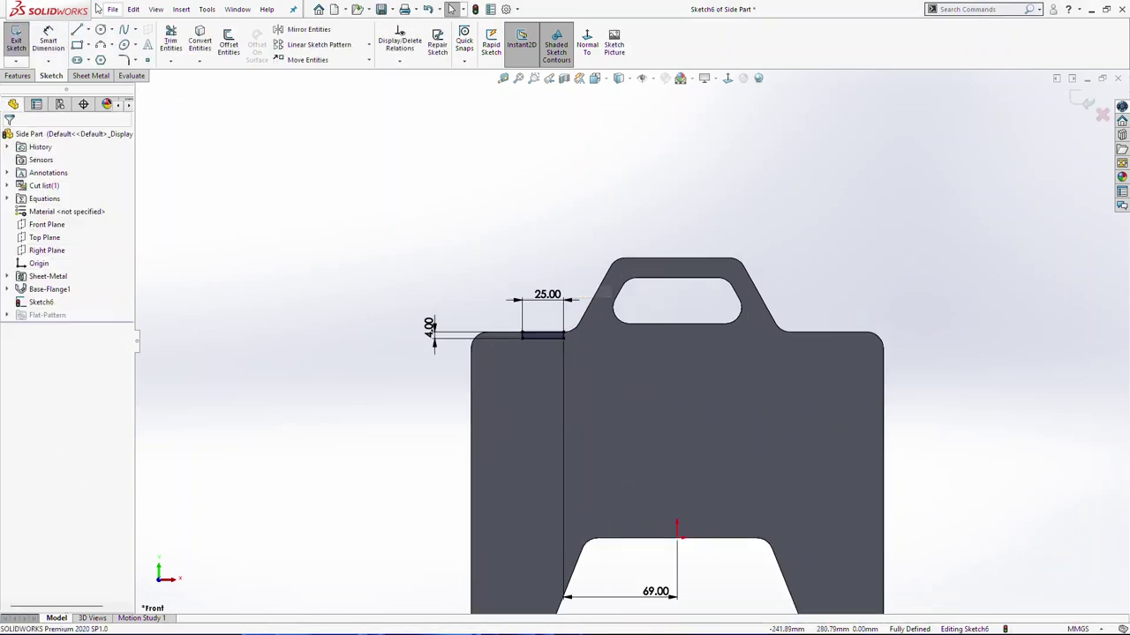
pyautogui.click(88, 30)
pyautogui.click(110, 56)
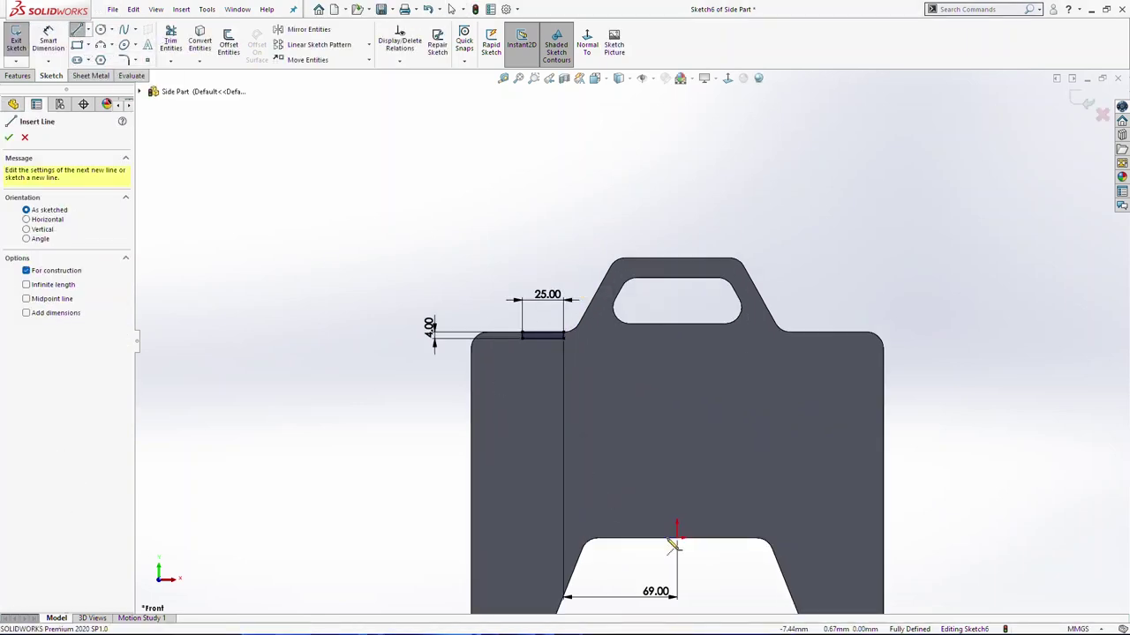
pyautogui.click(677, 538)
pyautogui.click(677, 189)
pyautogui.press('Escape')
pyautogui.moveTo(791, 362); pyautogui.dragTo(824, 393)
pyautogui.keyDown('ctrl'); pyautogui.click(677, 378); pyautogui.keyUp('ctrl')
pyautogui.click(306, 30)
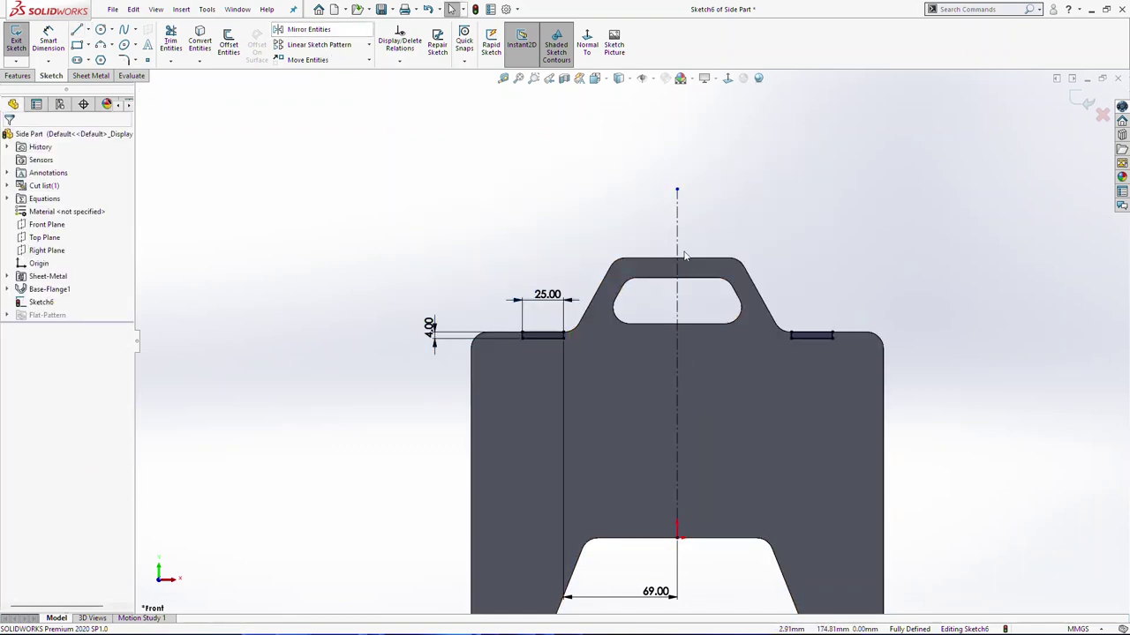
# Cut both shoulder rectangles out of the panel with an Extruded Cut.
pyautogui.click(19, 76)
pyautogui.click(174, 39)
pyautogui.click(7, 137)
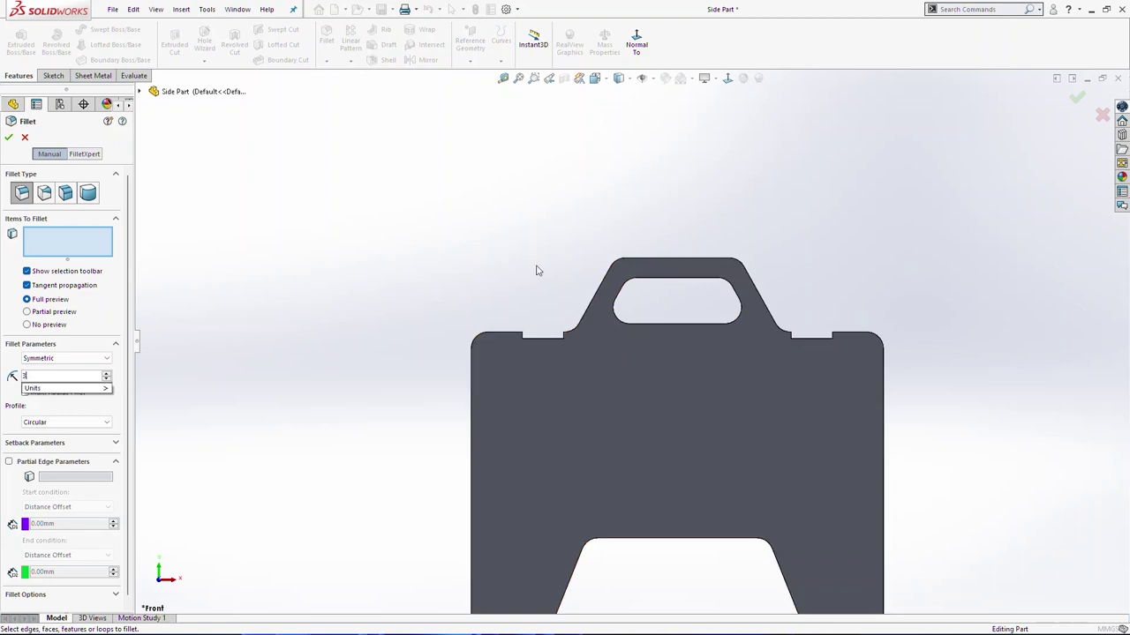
# Fillet the two upper corner edges of each shoulder notch with a 3 mm radius.
pyautogui.scroll(-3, 597, 358)
pyautogui.scroll(-3, 597, 357)
pyautogui.moveTo(504, 305); pyautogui.dragTo(258, 353, button='middle')
pyautogui.click(561, 300)
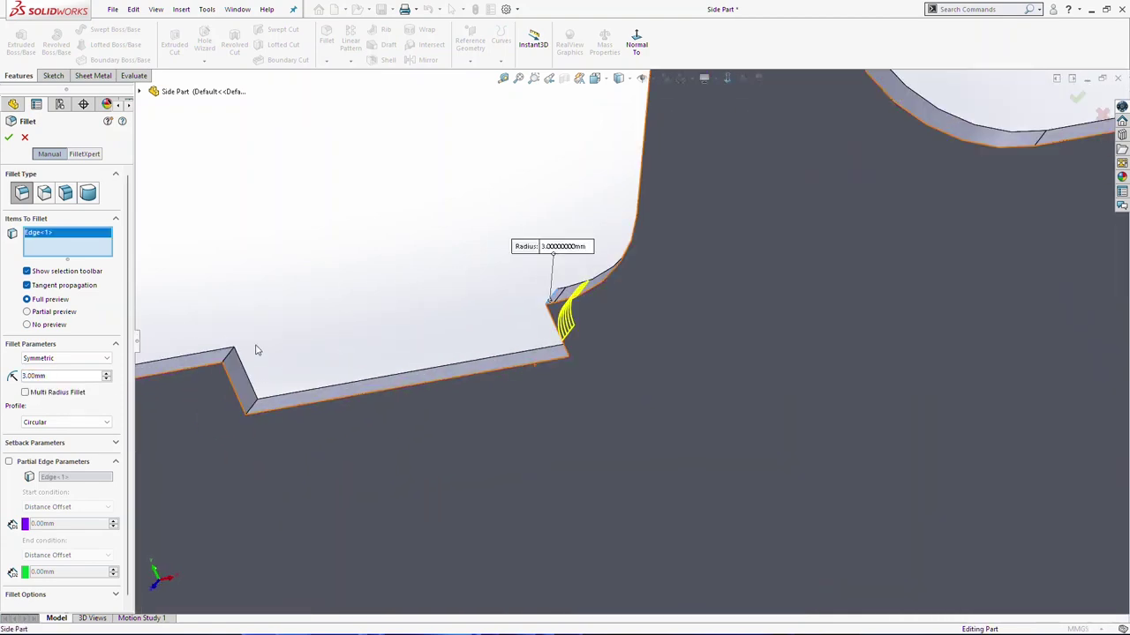
pyautogui.click(235, 354)
pyautogui.scroll(6, 671, 314)
pyautogui.scroll(-7, 917, 290)
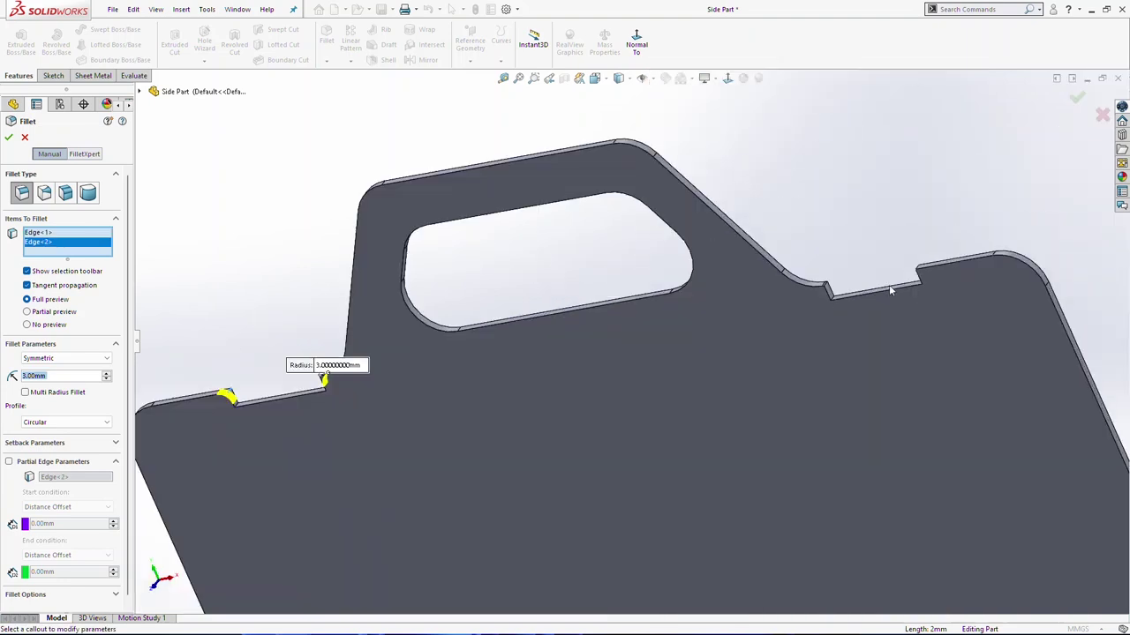
pyautogui.click(647, 325)
pyautogui.scroll(3, 647, 326)
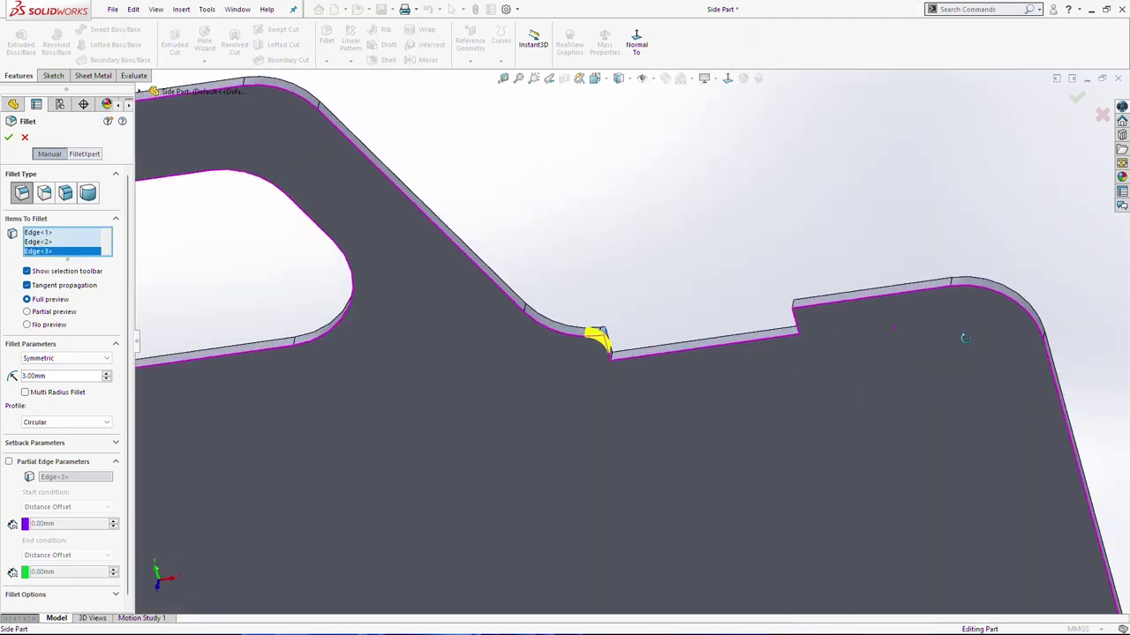
pyautogui.scroll(-5, 809, 310)
pyautogui.click(745, 323)
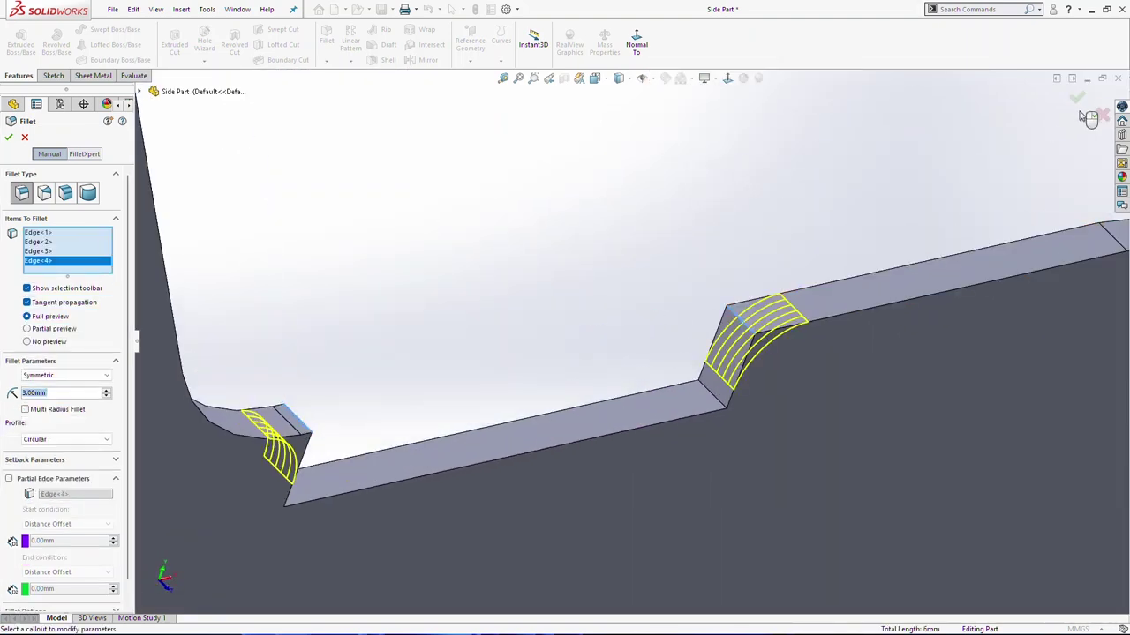
pyautogui.click(1080, 101)
pyautogui.scroll(5, 715, 371)
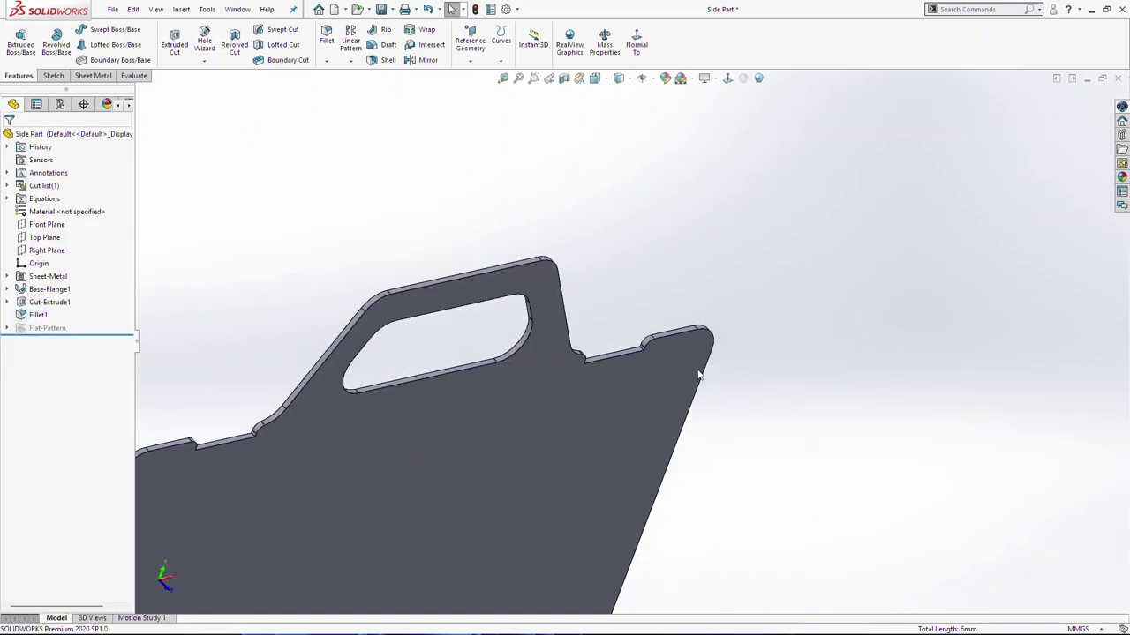
# Start a sketch on the panel's front face and draw a vertical centreline about 105 mm long up from the origin.
pyautogui.press('space')
pyautogui.click(422, 363)
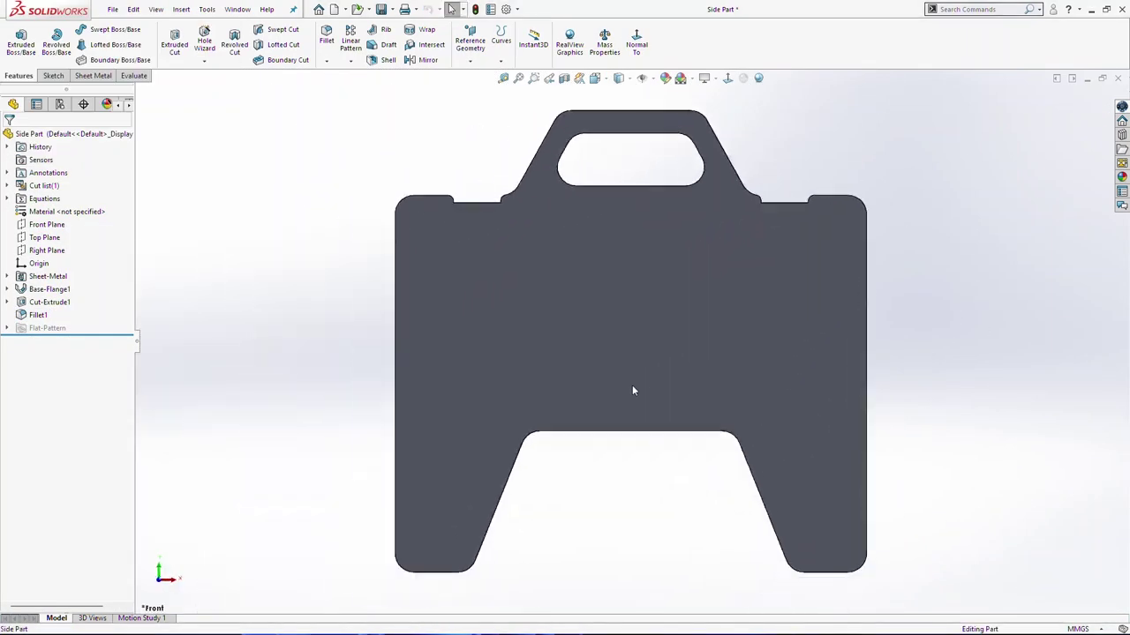
pyautogui.click(530, 293)
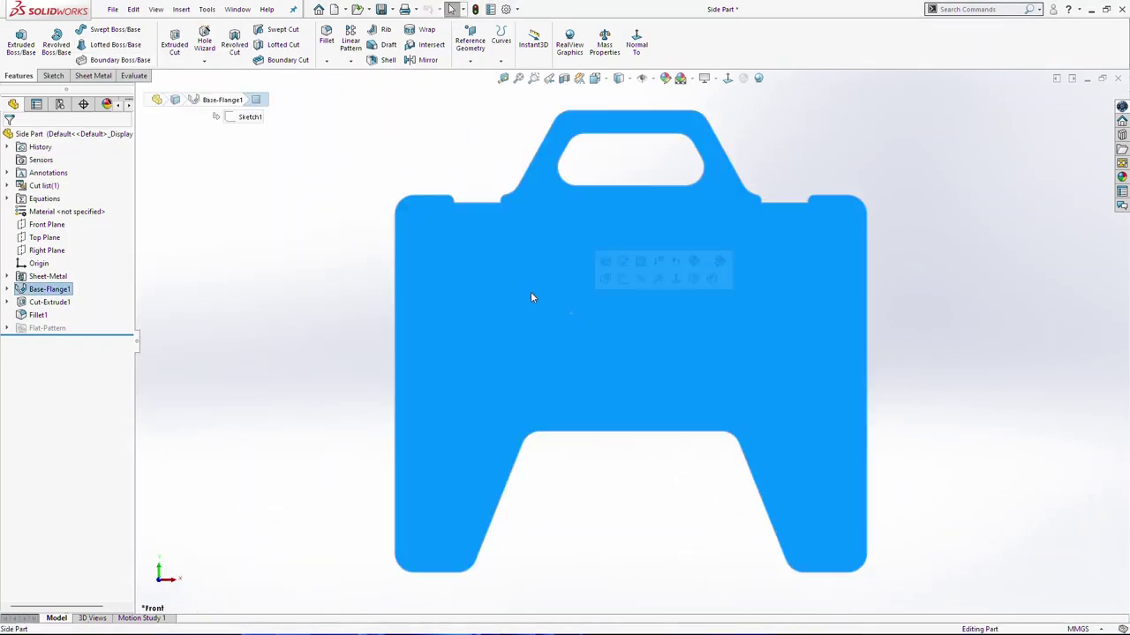
pyautogui.click(52, 75)
pyautogui.click(16, 39)
pyautogui.click(88, 30)
pyautogui.click(111, 55)
pyautogui.click(631, 430)
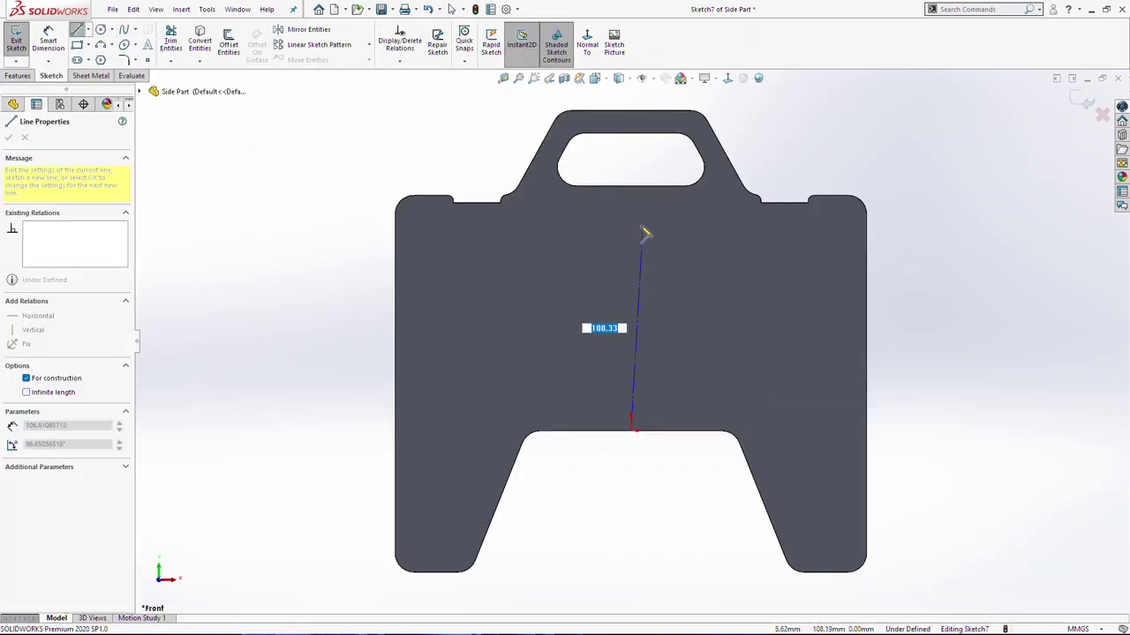
pyautogui.click(631, 234)
pyautogui.press('Escape')
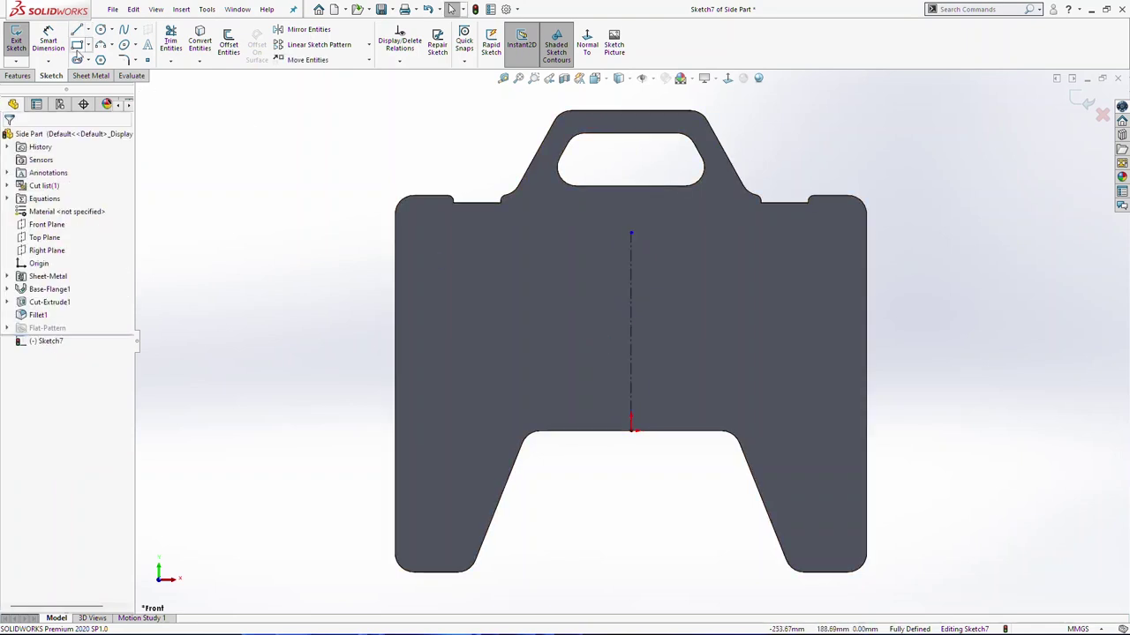
# Sketch a thin rectangle about 65 by 5 mm above the leg opening and make its short sides symmetric about the centreline.
pyautogui.click(570, 389)
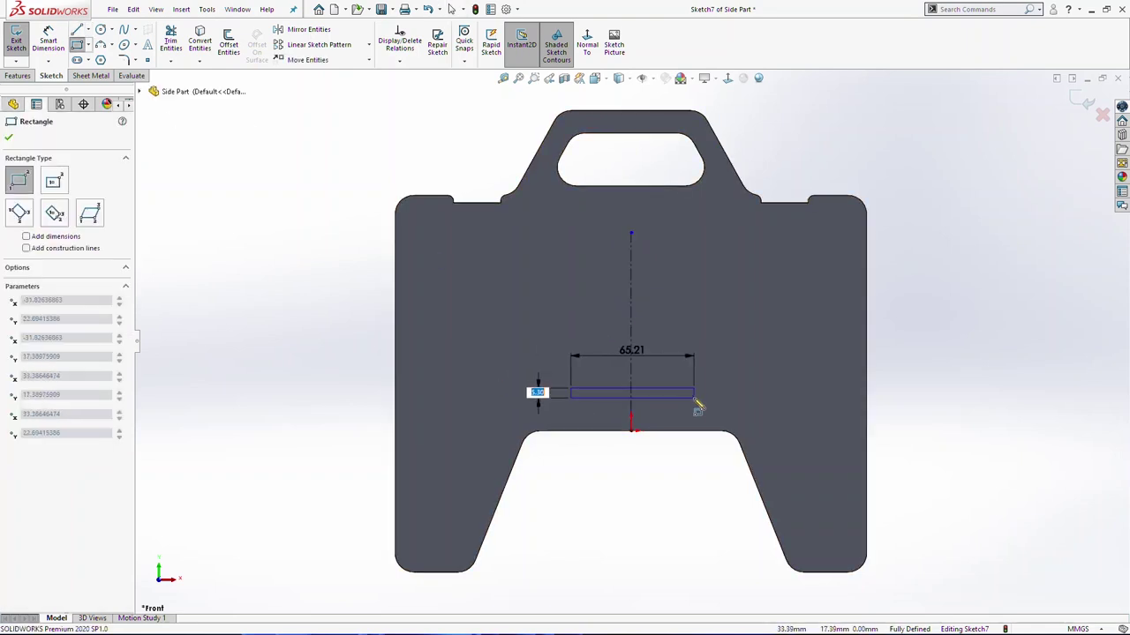
pyautogui.click(696, 399)
pyautogui.press('Escape')
pyautogui.click(696, 395)
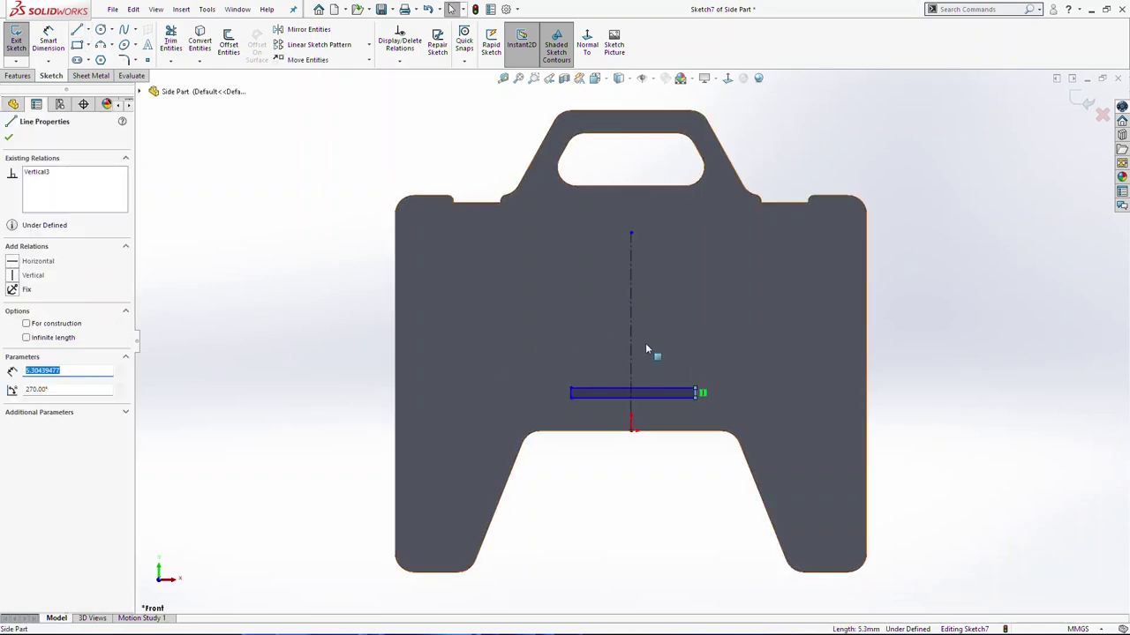
pyautogui.keyDown('ctrl'); pyautogui.click(570, 395); pyautogui.keyUp('ctrl')
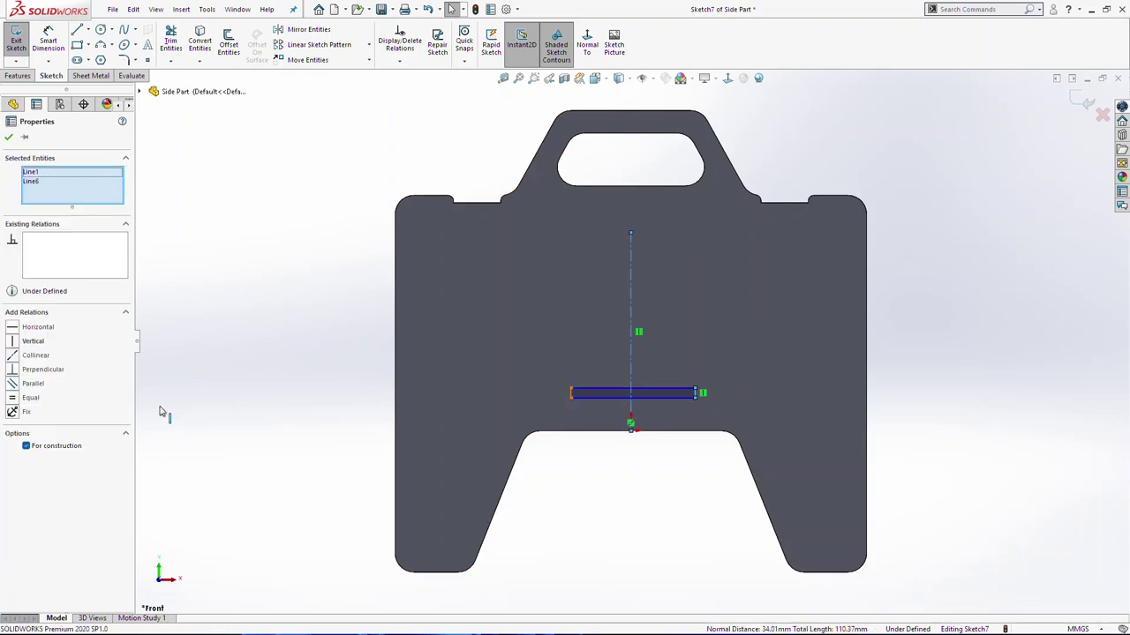
pyautogui.press('Escape')
# Dimension the thin rectangle to 80 mm wide and 3 mm high.
pyautogui.click(48, 40)
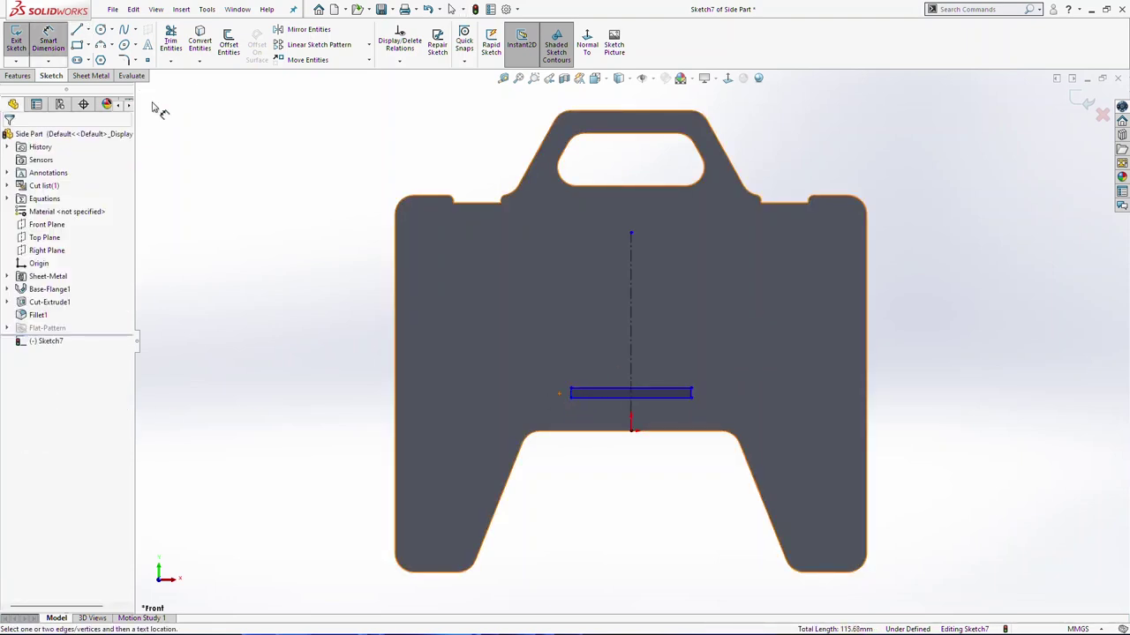
pyautogui.click(676, 394)
pyautogui.click(660, 509)
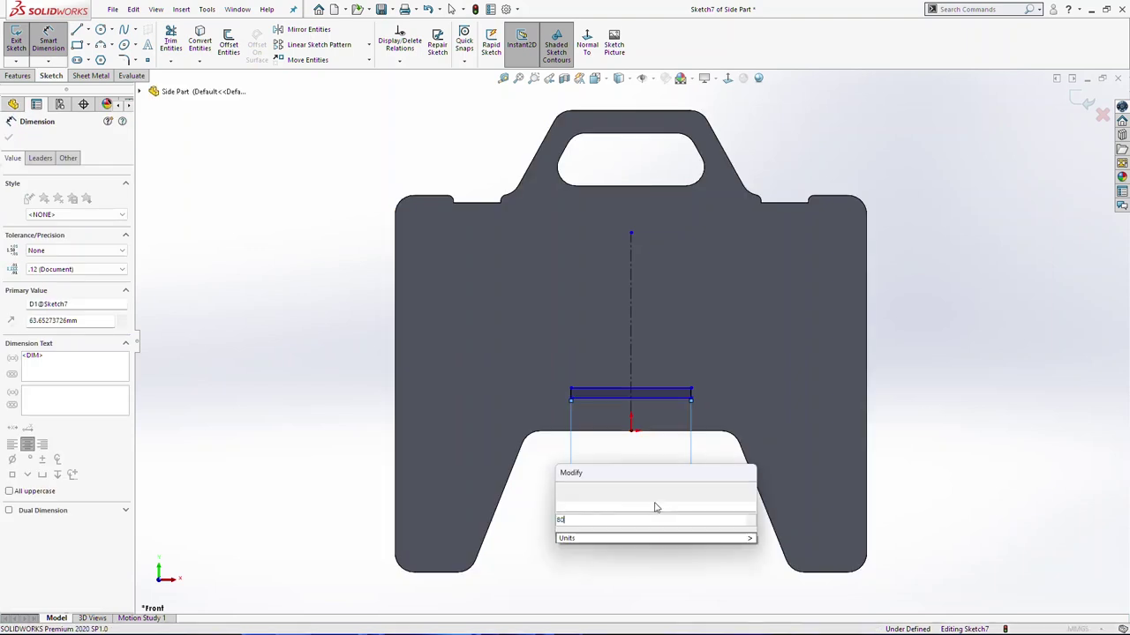
pyautogui.write('80')
pyautogui.press('Return')
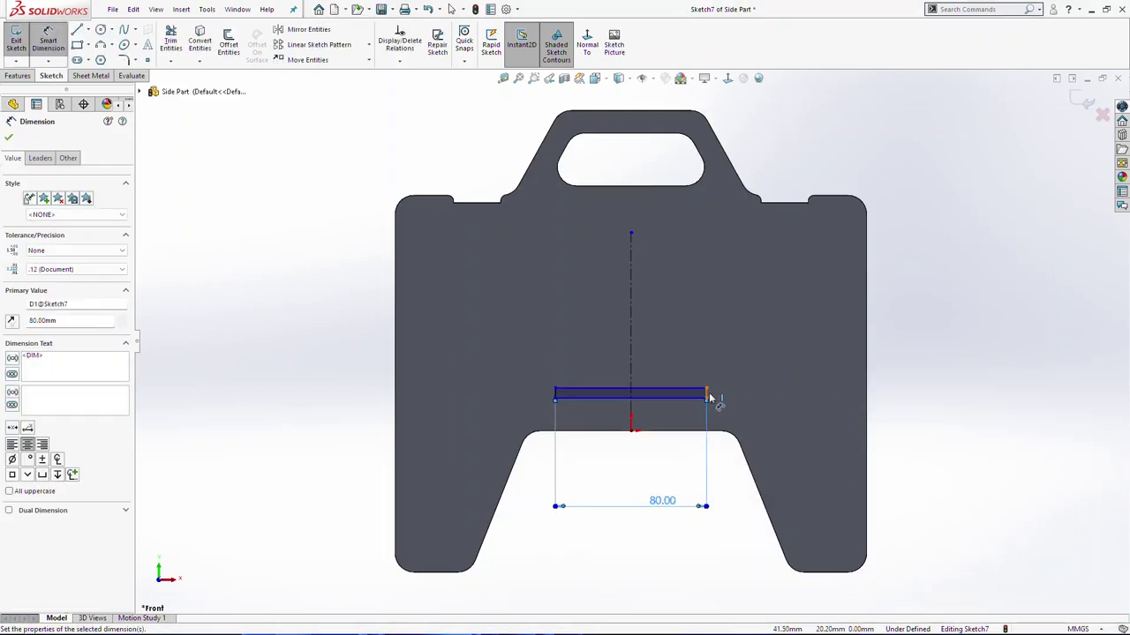
pyautogui.click(708, 397)
pyautogui.click(708, 389)
pyautogui.click(772, 399)
pyautogui.press('Return')
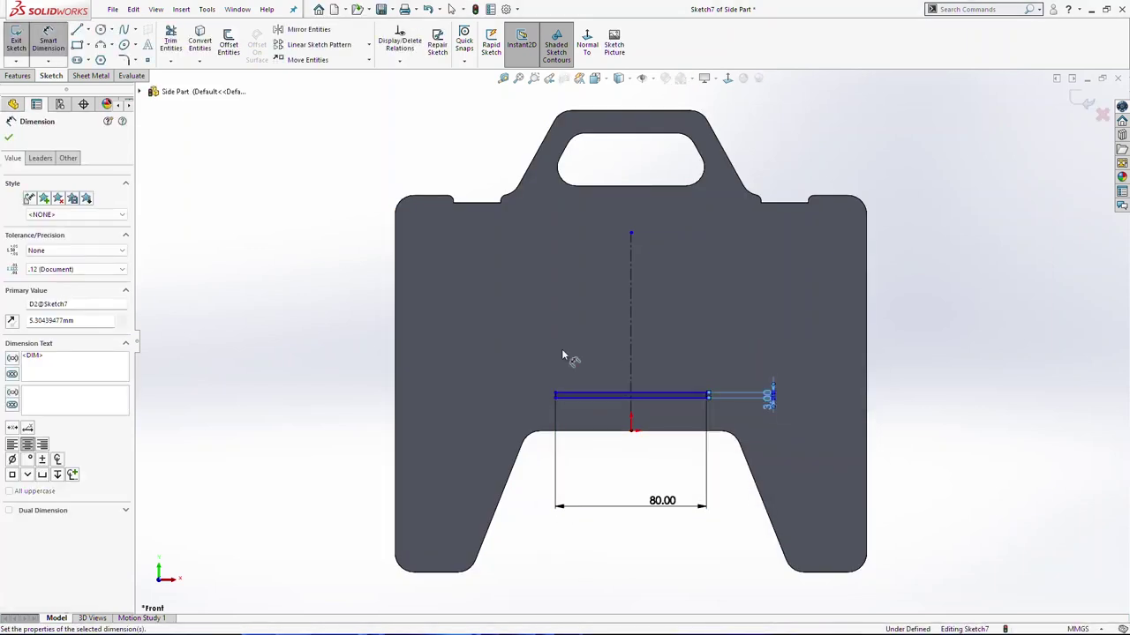
# Dimension the rectangle's upper edge 103.5 mm below the panel's shoulder edge.
pyautogui.click(606, 399)
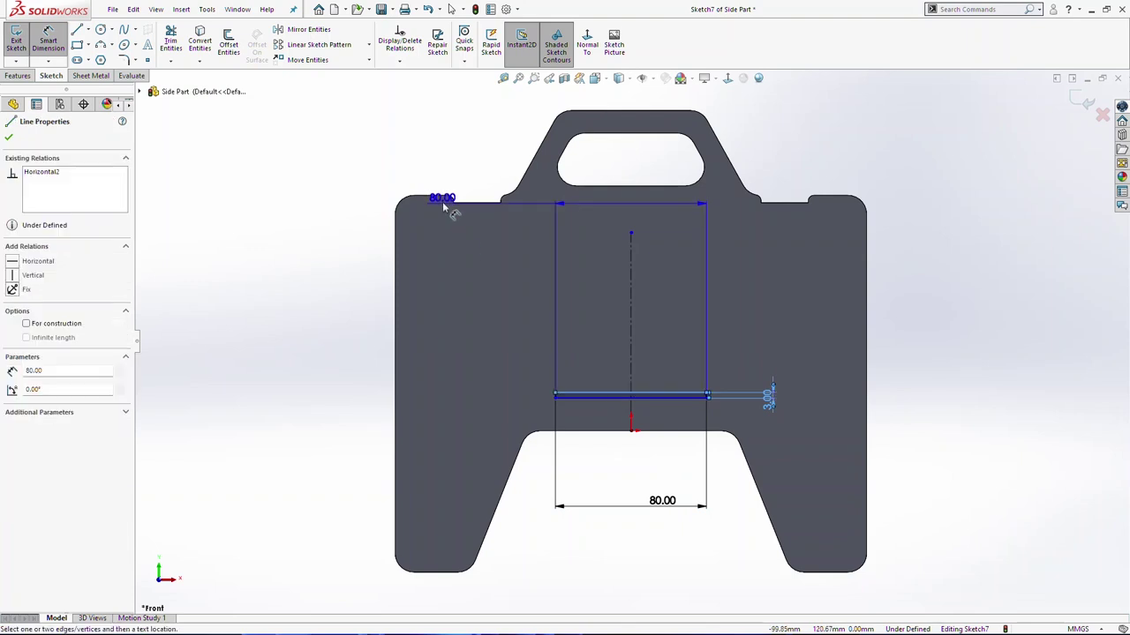
pyautogui.click(437, 202)
pyautogui.click(336, 247)
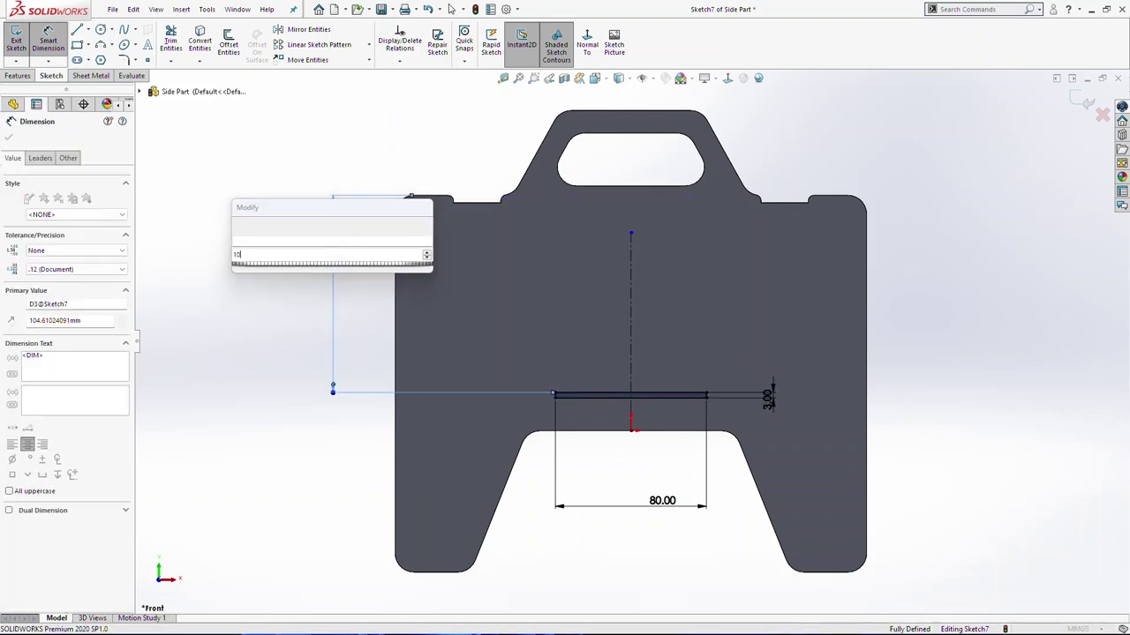
pyautogui.write('103.5')
pyautogui.press('Return')
pyautogui.press('Escape')
# Sketch a slanted closed rectangle about 8 mm wide from beyond the panel's upper left corner down towards the horizontal slot.
pyautogui.press('l')
pyautogui.moveTo(395, 199); pyautogui.dragTo(521, 371)
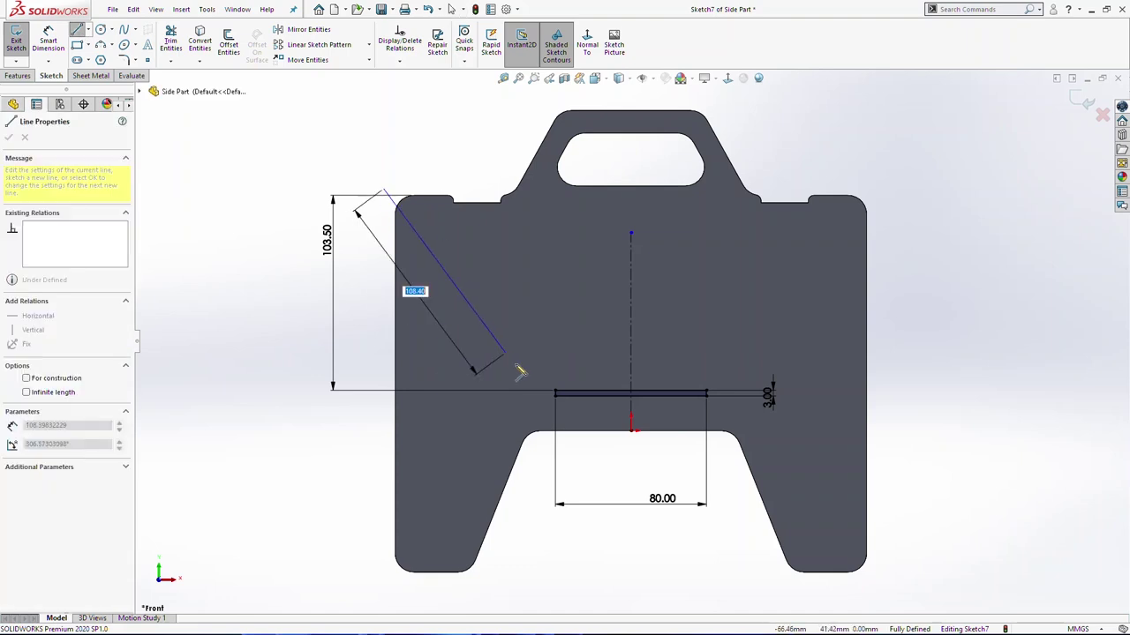
pyautogui.click(522, 371)
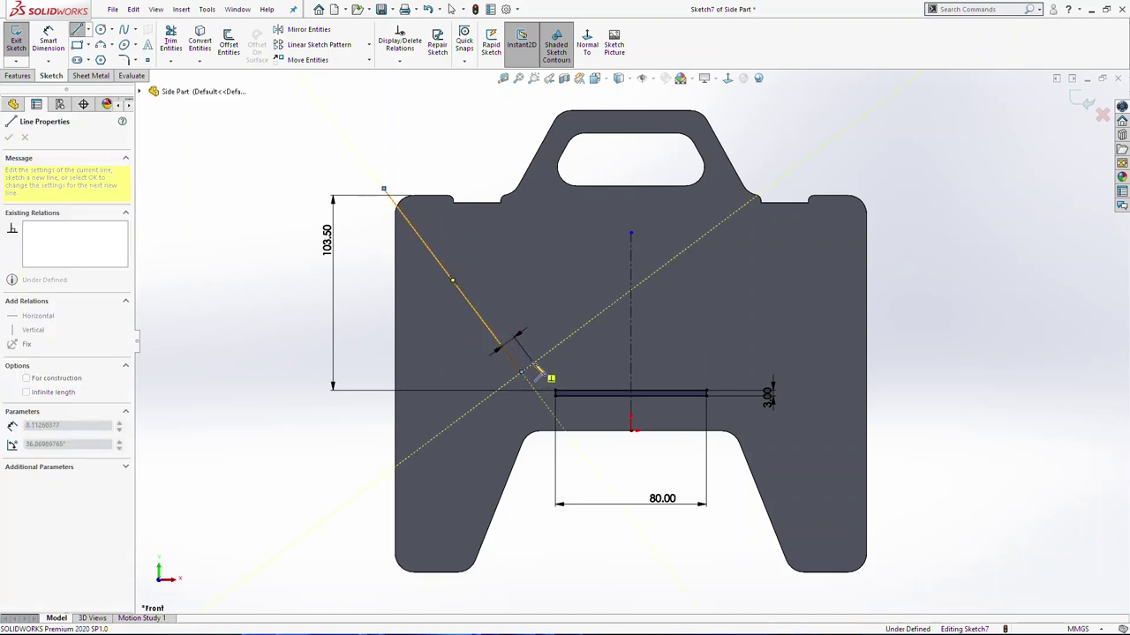
pyautogui.click(396, 180)
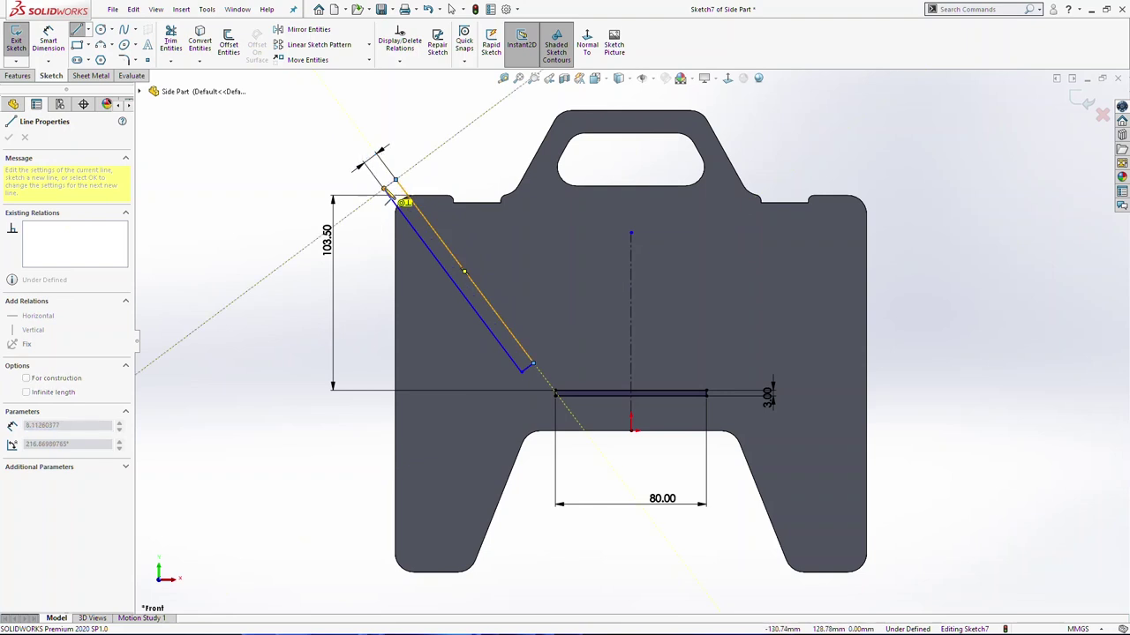
pyautogui.click(384, 188)
pyautogui.press('Escape')
# Make the slanted rectangle's lower short side equal to the horizontal slot's short side.
pyautogui.scroll(-3, 557, 394)
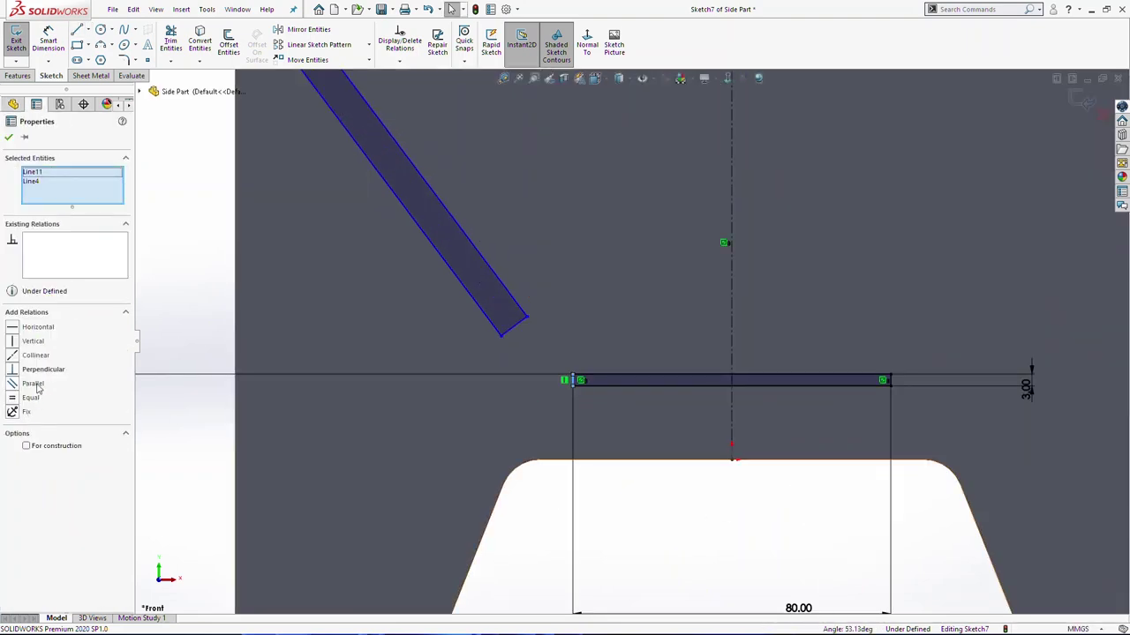
pyautogui.click(32, 398)
pyautogui.click(595, 338)
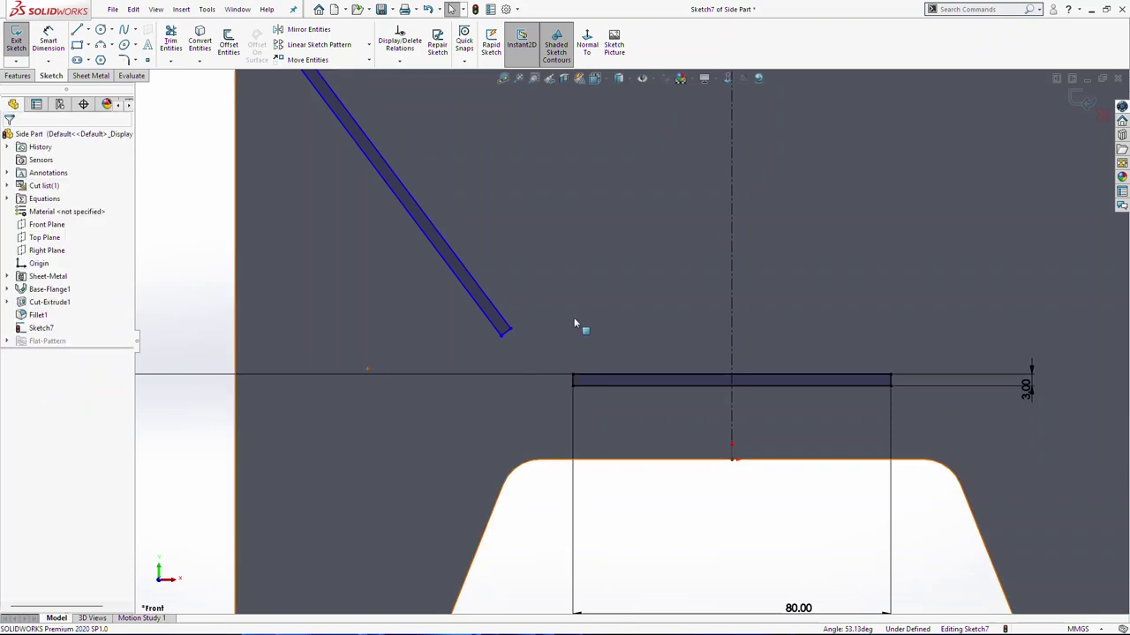
# Set the angle between the slanted rectangle's long side and the horizontal slot to 125 degrees.
pyautogui.click(60, 38)
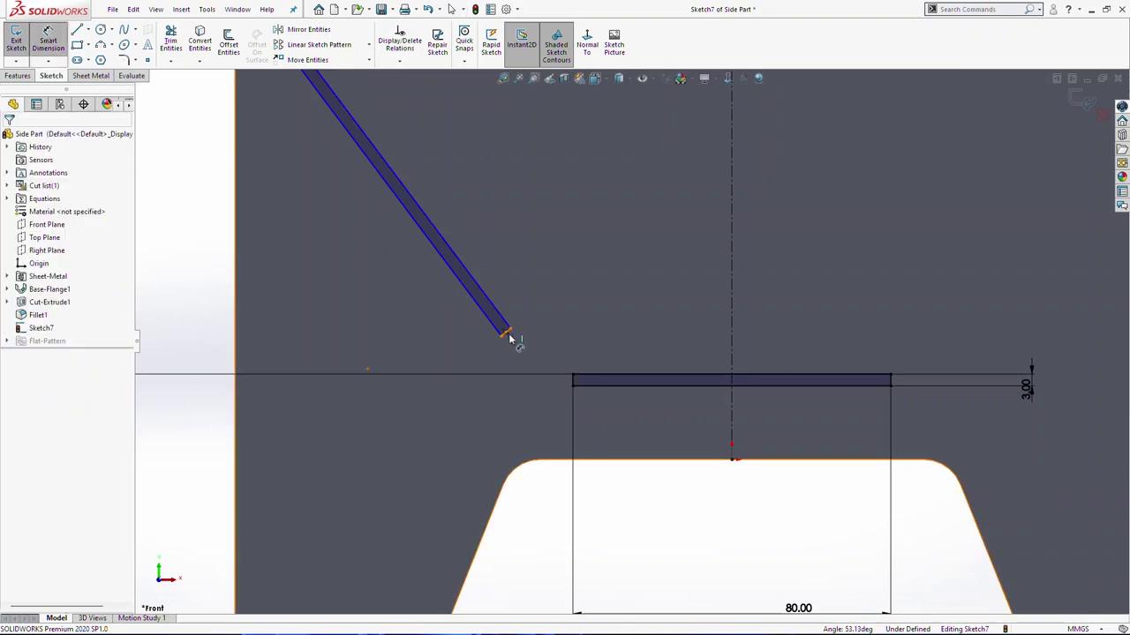
pyautogui.click(579, 381)
pyautogui.click(484, 305)
pyautogui.click(551, 262)
pyautogui.write('125')
pyautogui.press('Return')
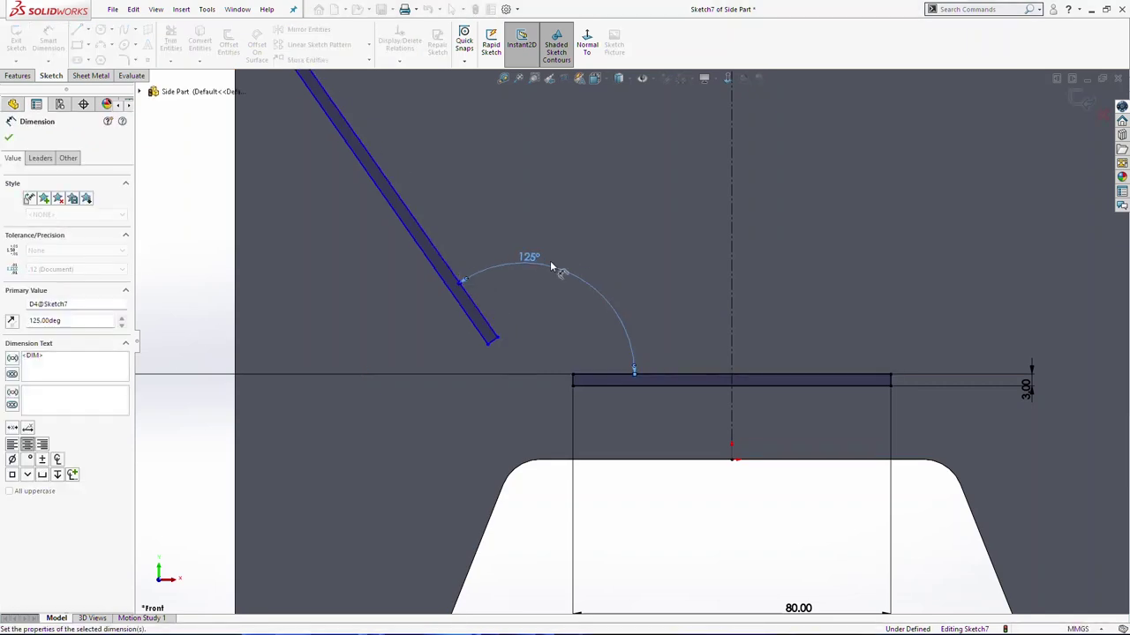
# Dimension the slanted rectangle's lowest corner 88.5 mm below the panel's shoulder edge.
pyautogui.scroll(3, 603, 292)
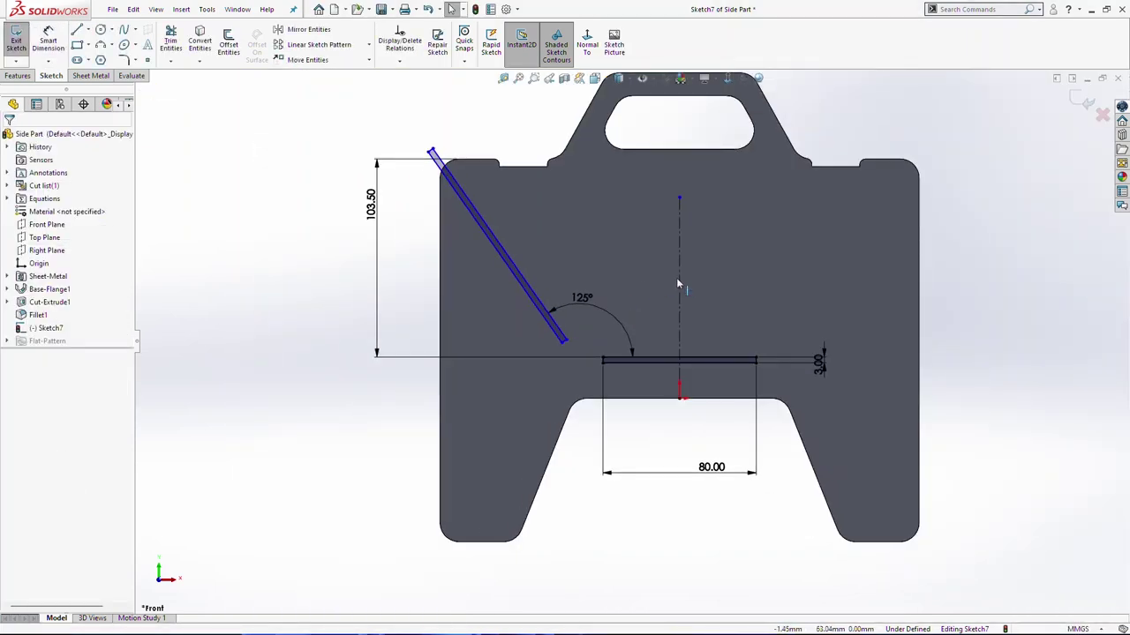
pyautogui.click(446, 142)
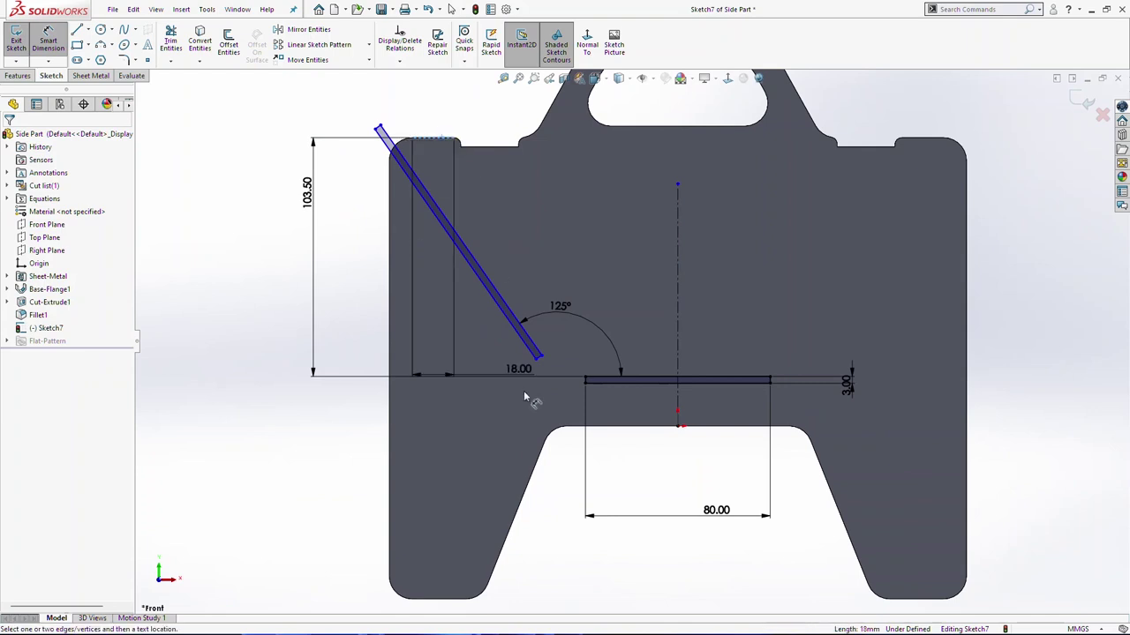
pyautogui.click(535, 357)
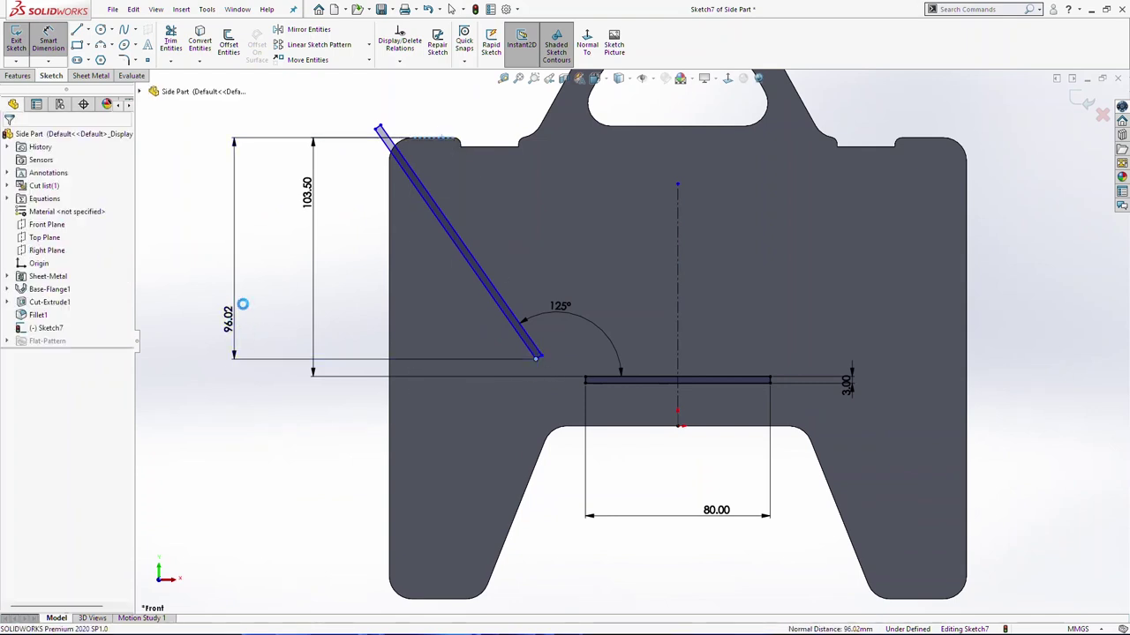
pyautogui.click(237, 311)
pyautogui.write('88.5')
pyautogui.press('Return')
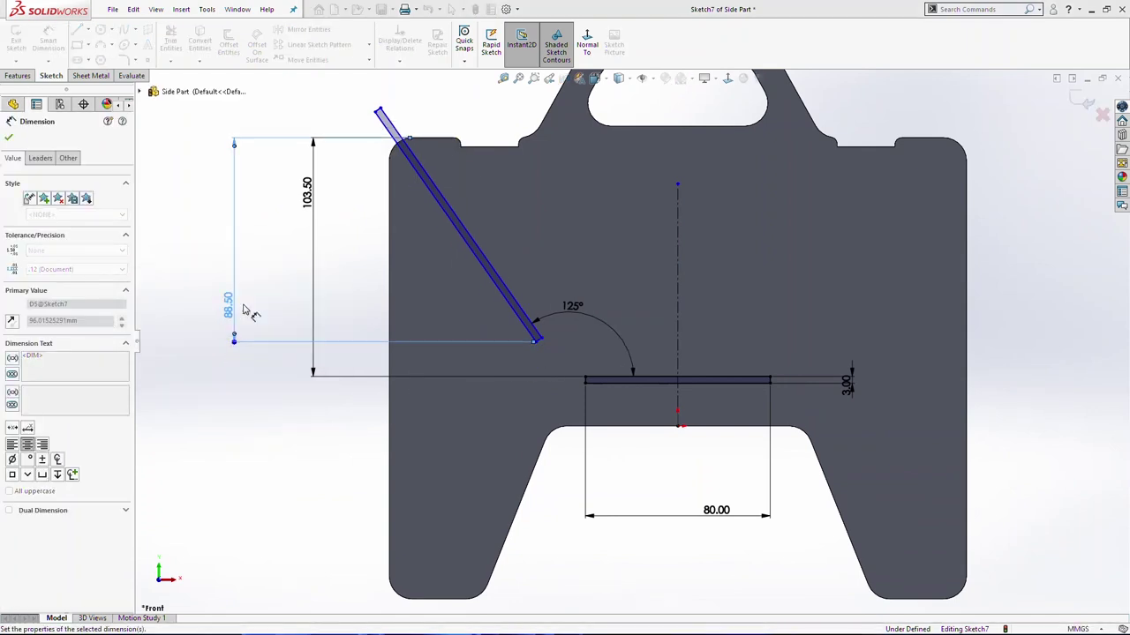
# Dimension the slanted rectangle's lowest corner 60.63 mm horizontally from the vertical centreline.
pyautogui.scroll(1, 690, 389)
pyautogui.click(679, 394)
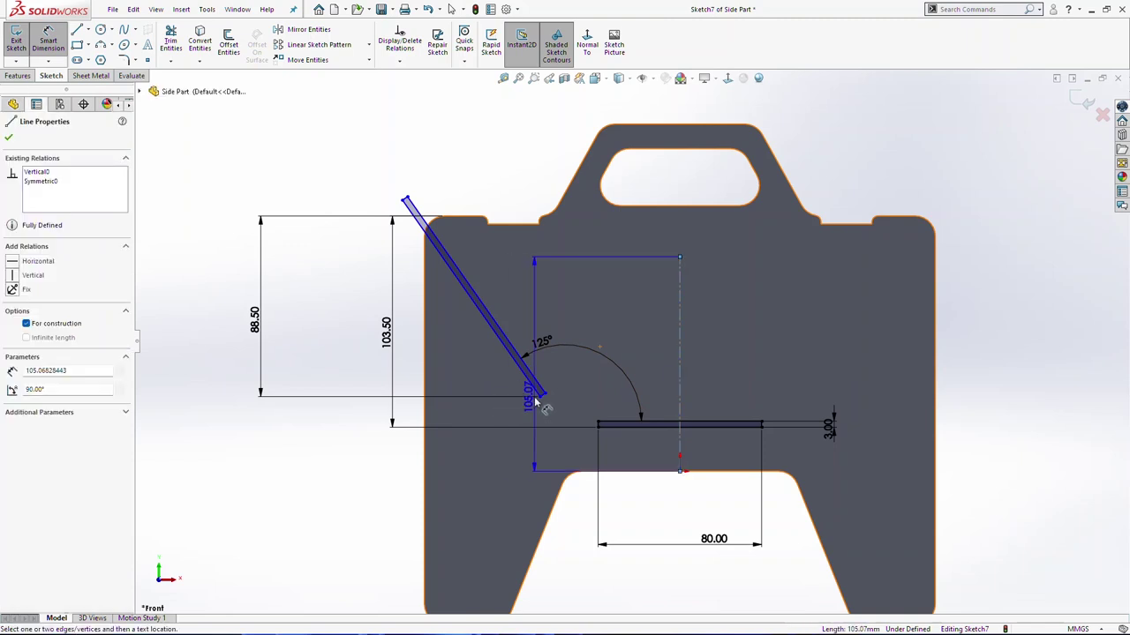
pyautogui.click(541, 395)
pyautogui.click(624, 328)
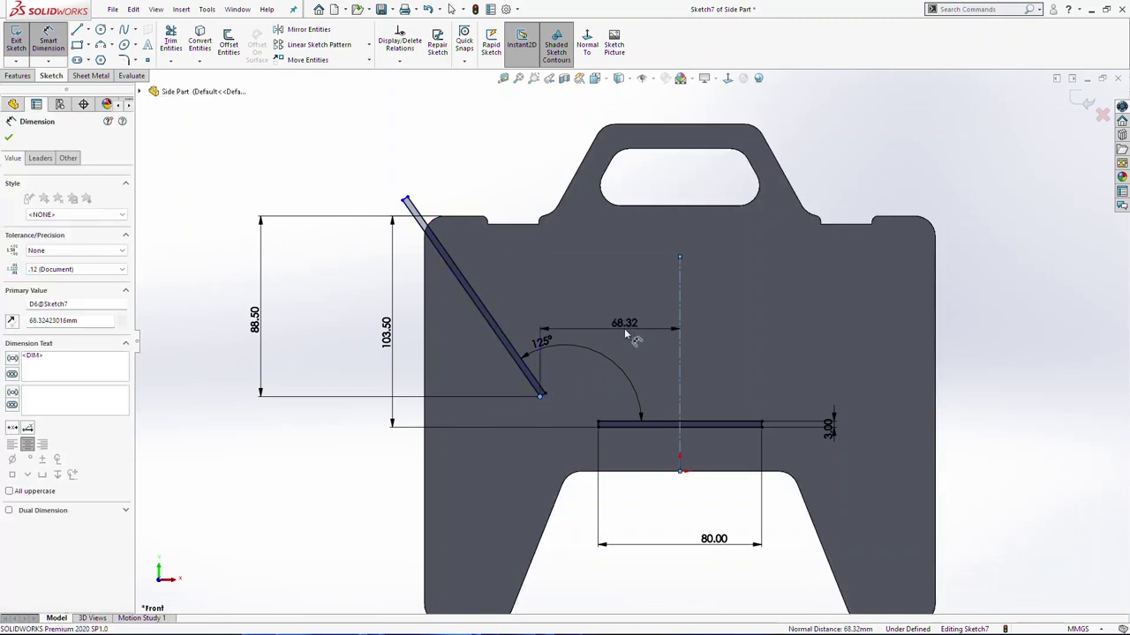
pyautogui.write('60.63')
pyautogui.press('Return')
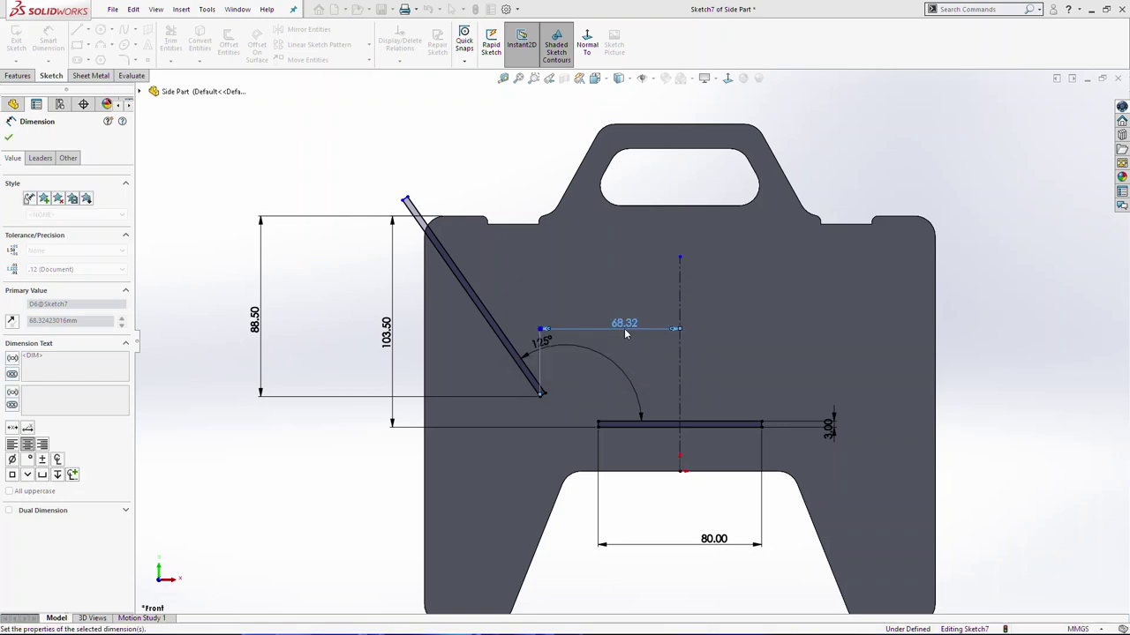
pyautogui.press('Escape')
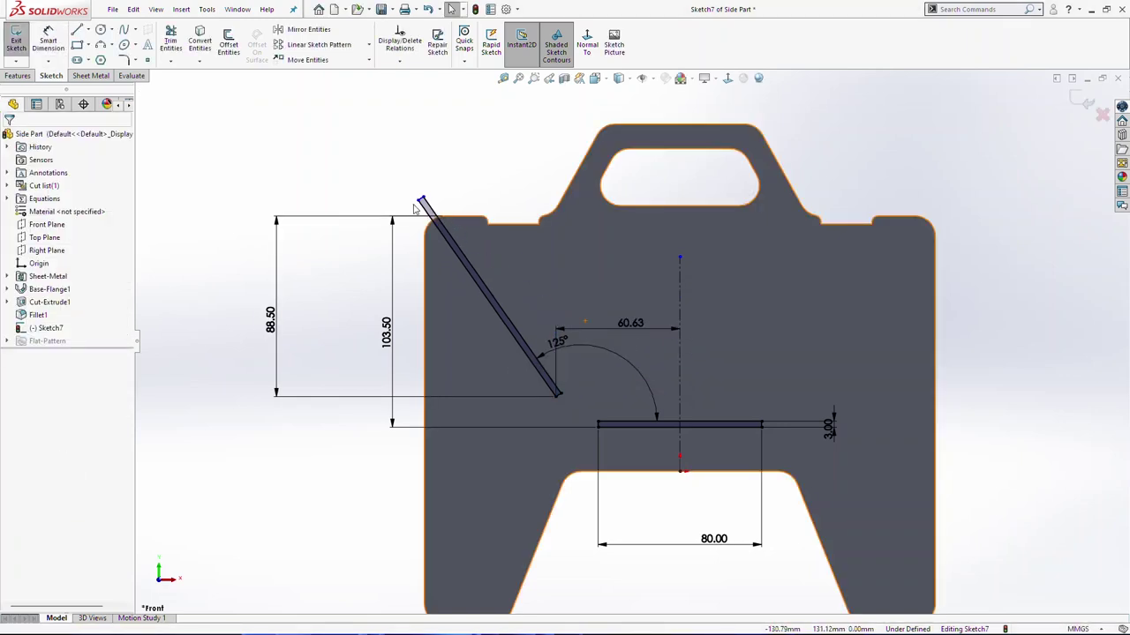
# Mirror the four lines of the slanted rectangle about the vertical centreline onto the panel's other side.
pyautogui.moveTo(406, 197); pyautogui.dragTo(589, 410)
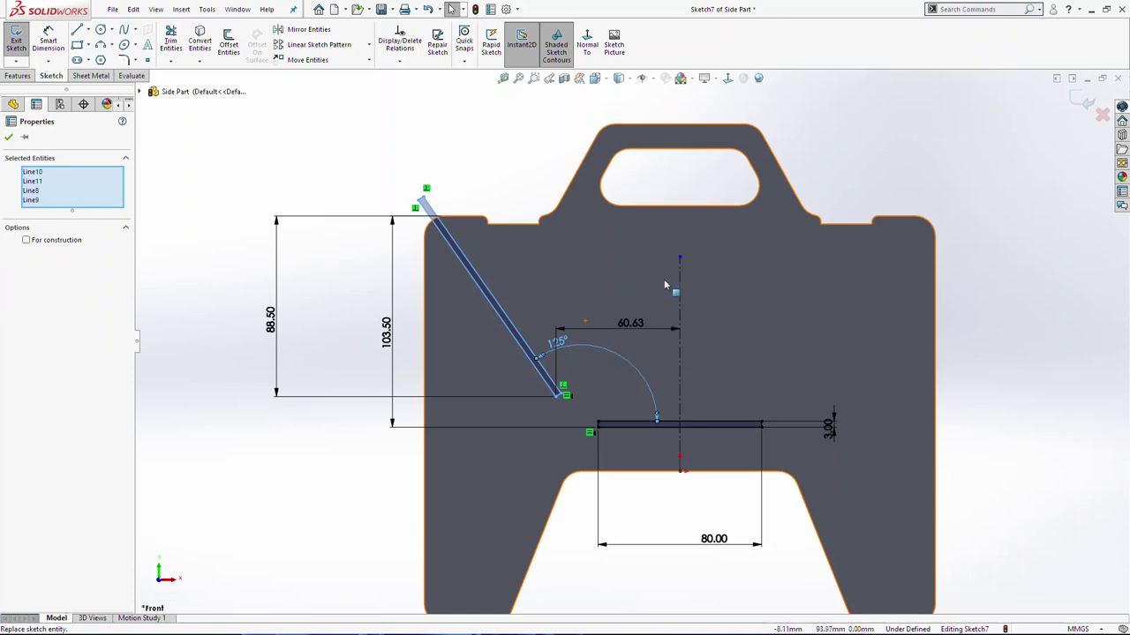
pyautogui.keyDown('ctrl'); pyautogui.click(680, 285); pyautogui.keyUp('ctrl')
pyautogui.click(308, 30)
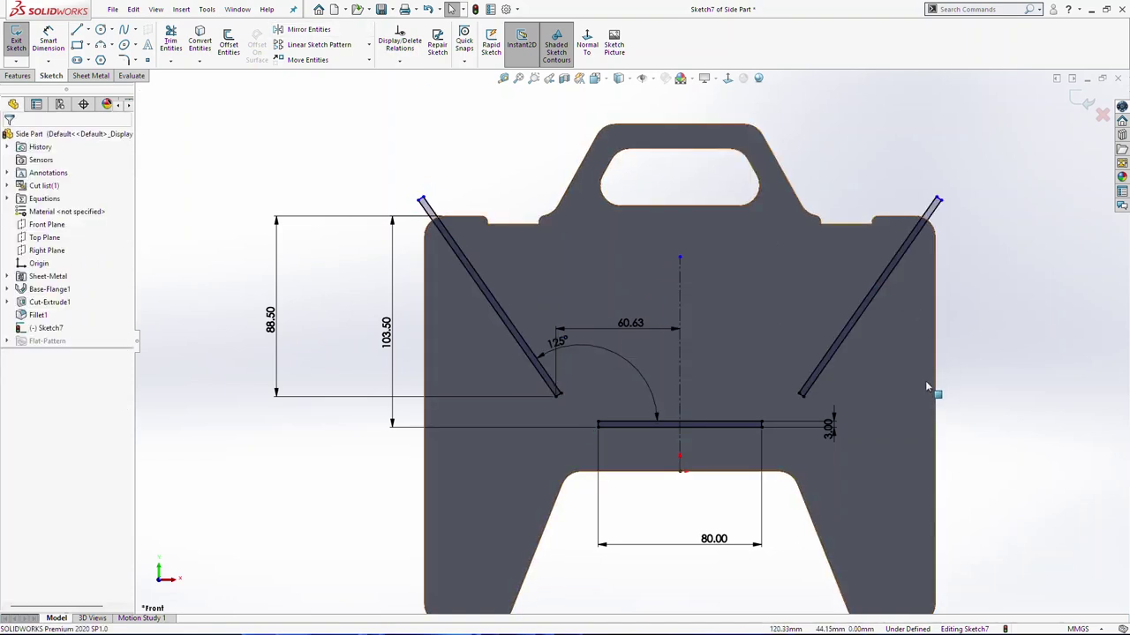
# Move the 60.63 mm dimension below the horizontal slot and cut the slot sketch with a 10 mm blind Extruded Cut.
pyautogui.scroll(-3, 850, 429)
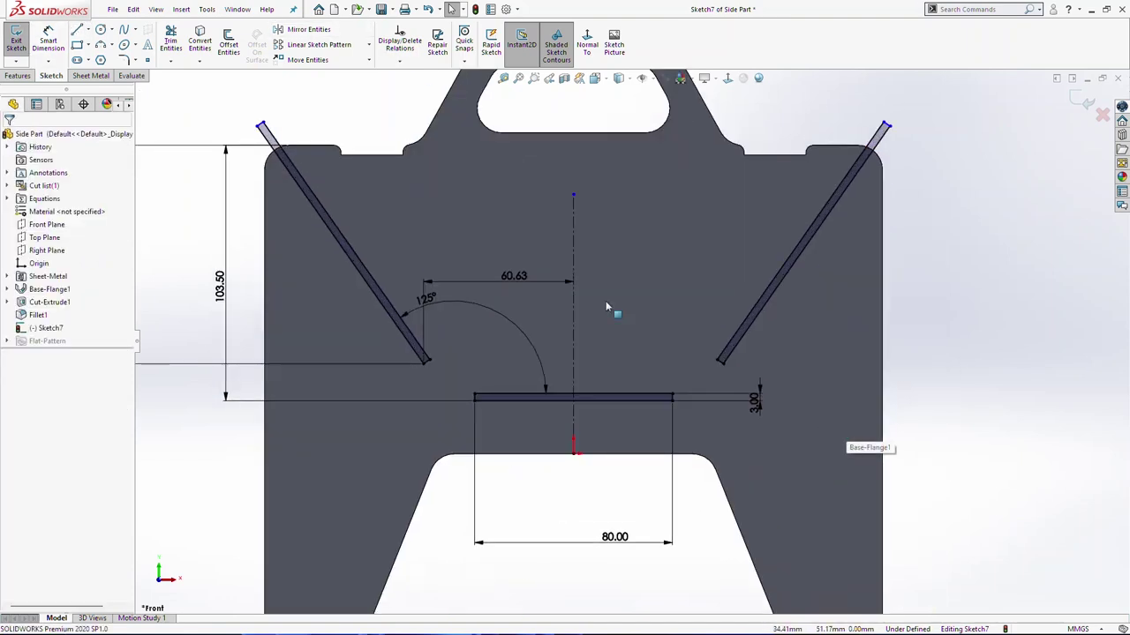
pyautogui.moveTo(522, 279); pyautogui.dragTo(514, 450)
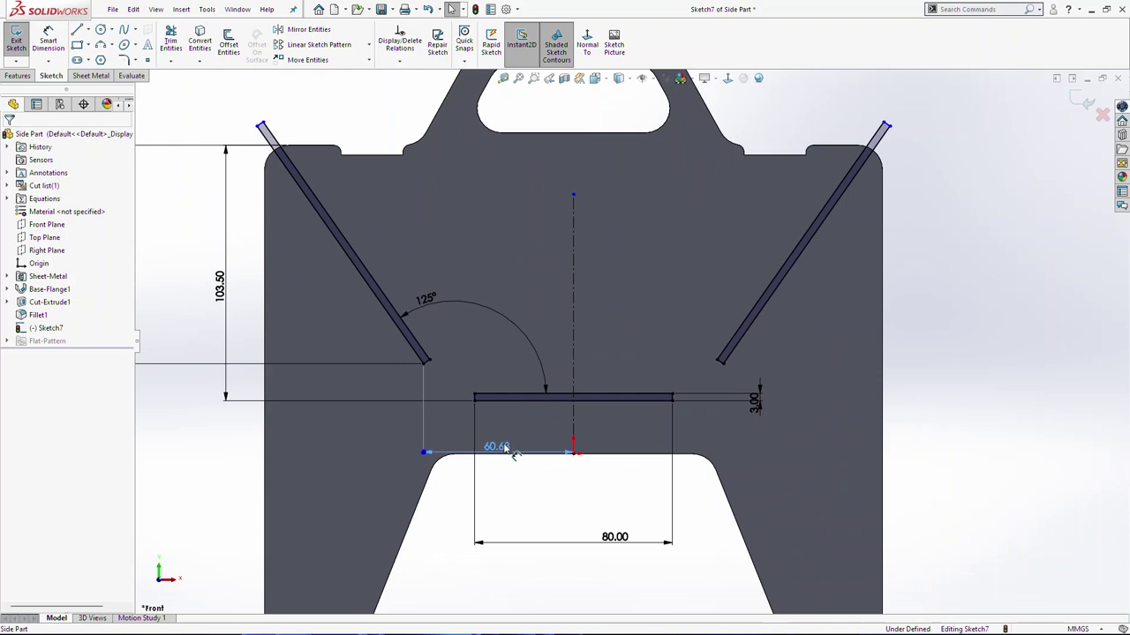
pyautogui.click(18, 75)
pyautogui.click(174, 40)
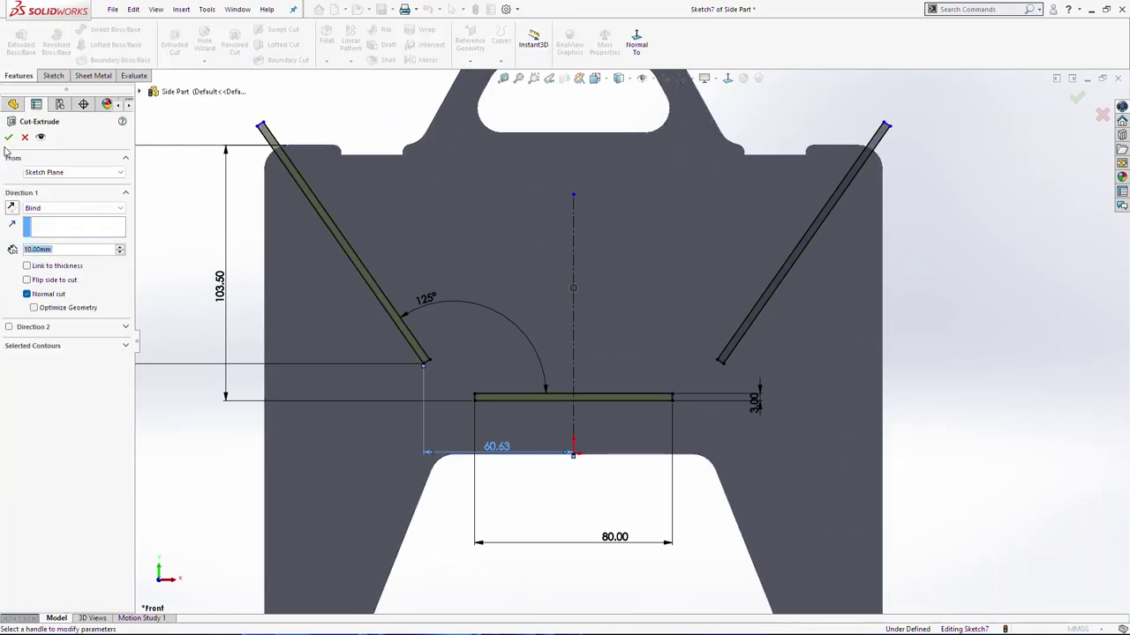
pyautogui.press('Return')
pyautogui.scroll(3, 567, 290)
pyautogui.moveTo(664, 325)
pyautogui.mouseDown(button='middle')
pyautogui.moveTo(813, 356)
pyautogui.moveTo(643, 328)
pyautogui.mouseUp(button='middle')
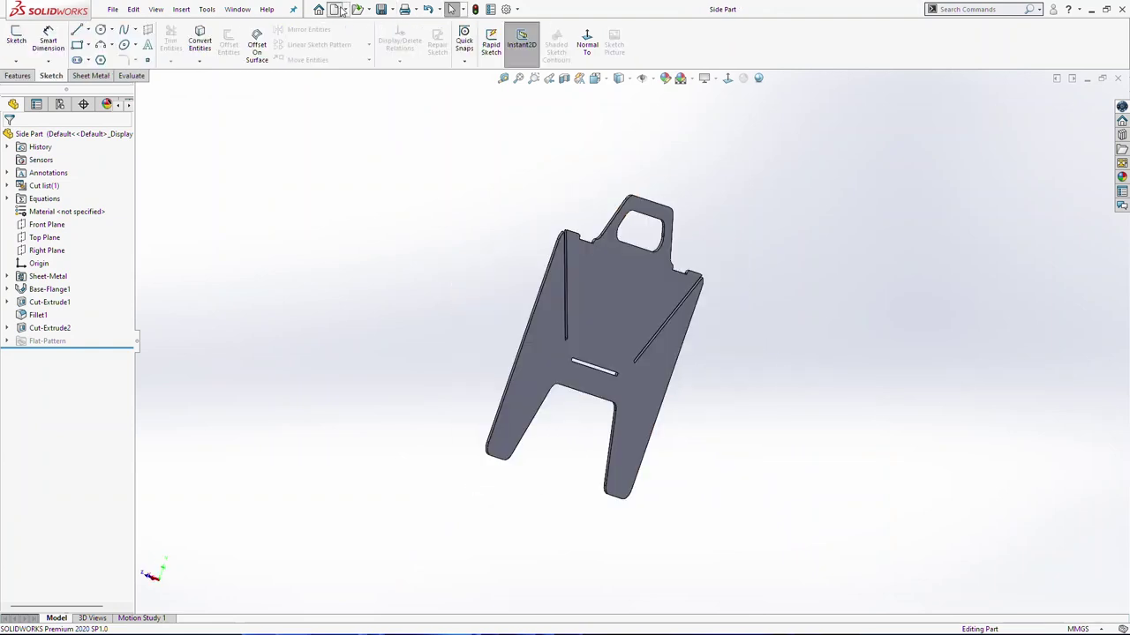
# Create a new part document and open a sketch on its Front Plane.
pyautogui.click(334, 8)
pyautogui.doubleClick(305, 266)
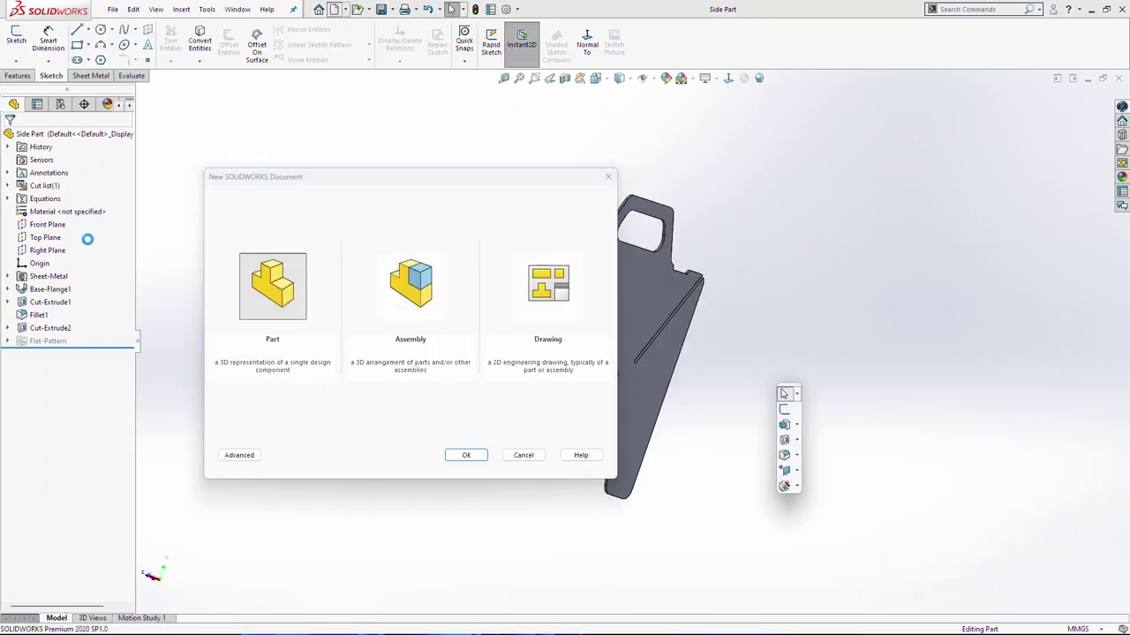
pyautogui.rightClick(53, 227)
pyautogui.rightClick(40, 201)
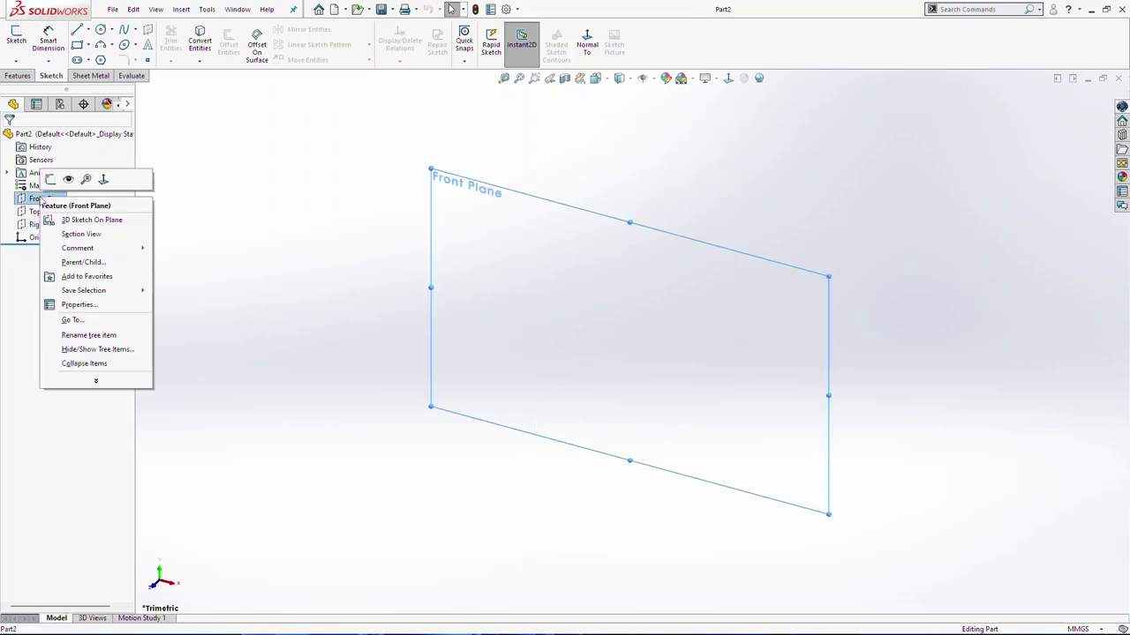
pyautogui.click(51, 180)
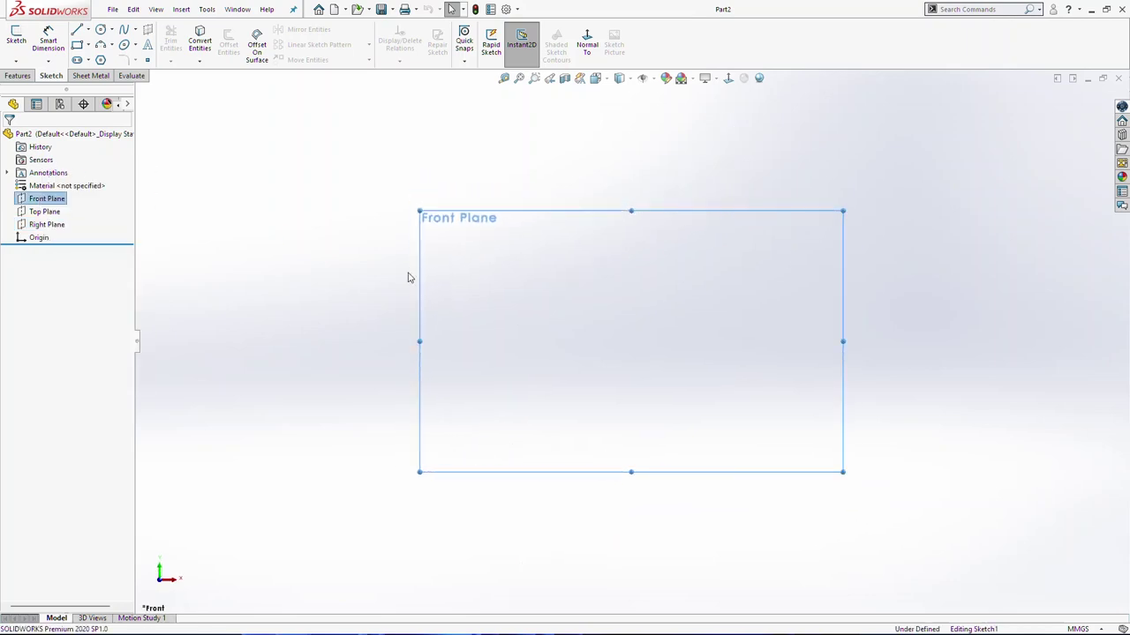
# Sketch an L profile at the origin with a short horizontal line and a downward line about 42 mm long, constrained vertical.
pyautogui.click(77, 29)
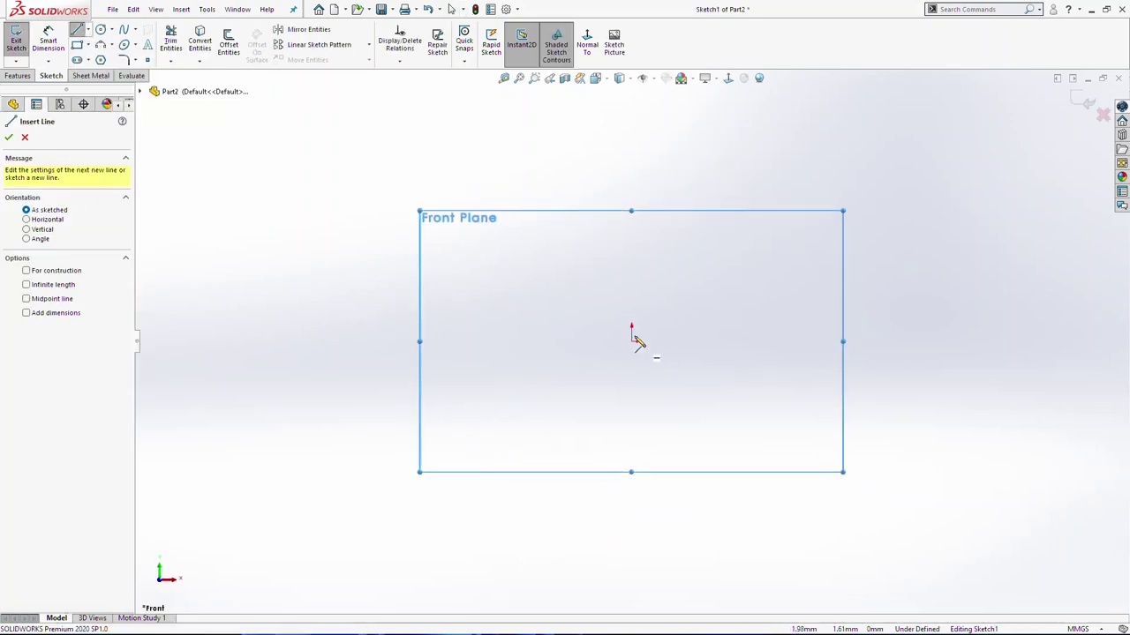
pyautogui.moveTo(632, 341)
pyautogui.mouseDown()
pyautogui.moveTo(677, 341)
pyautogui.moveTo(631, 406)
pyautogui.moveTo(626, 441)
pyautogui.mouseUp()
pyautogui.press('Escape')
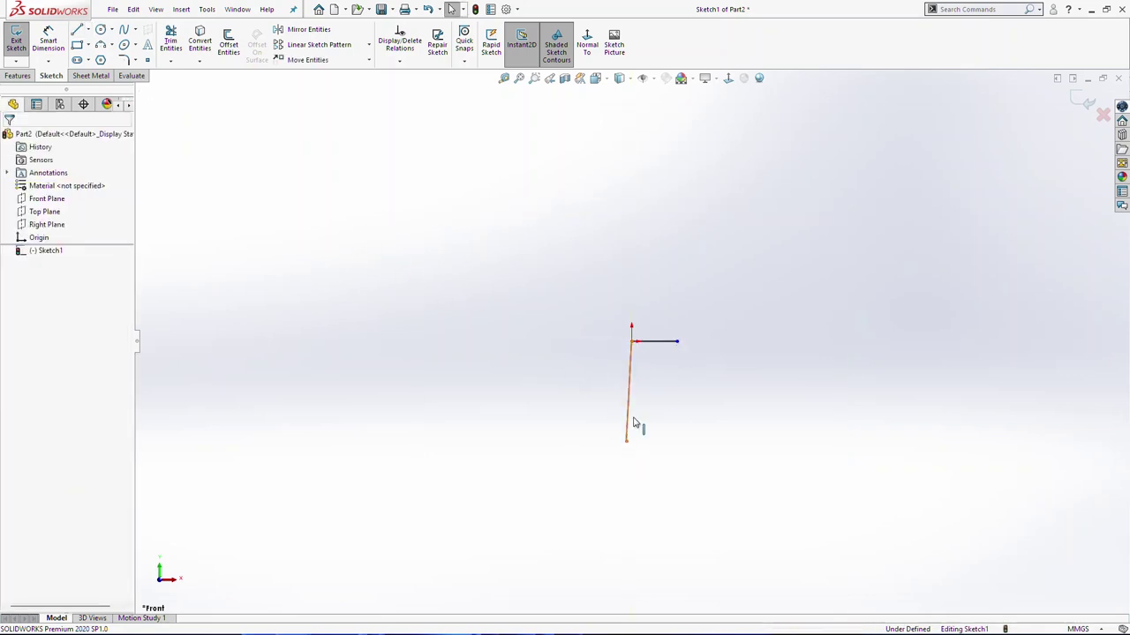
pyautogui.click(628, 428)
pyautogui.click(33, 275)
pyautogui.press('Escape')
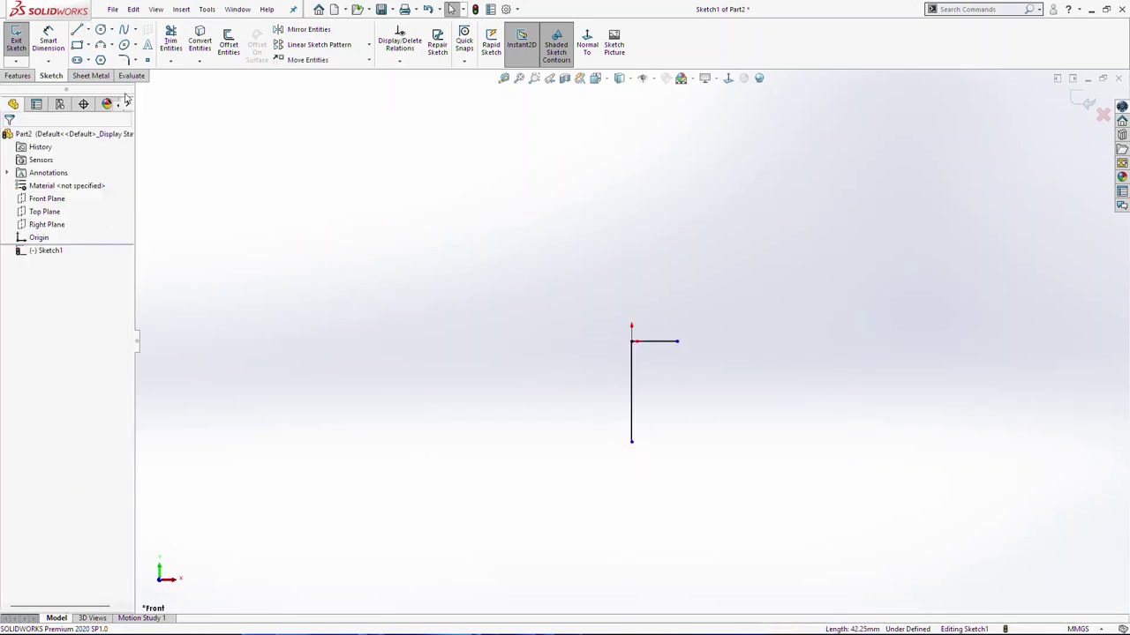
# Dimension the vertical line of the L profile to 50 mm.
pyautogui.click(55, 49)
pyautogui.click(634, 371)
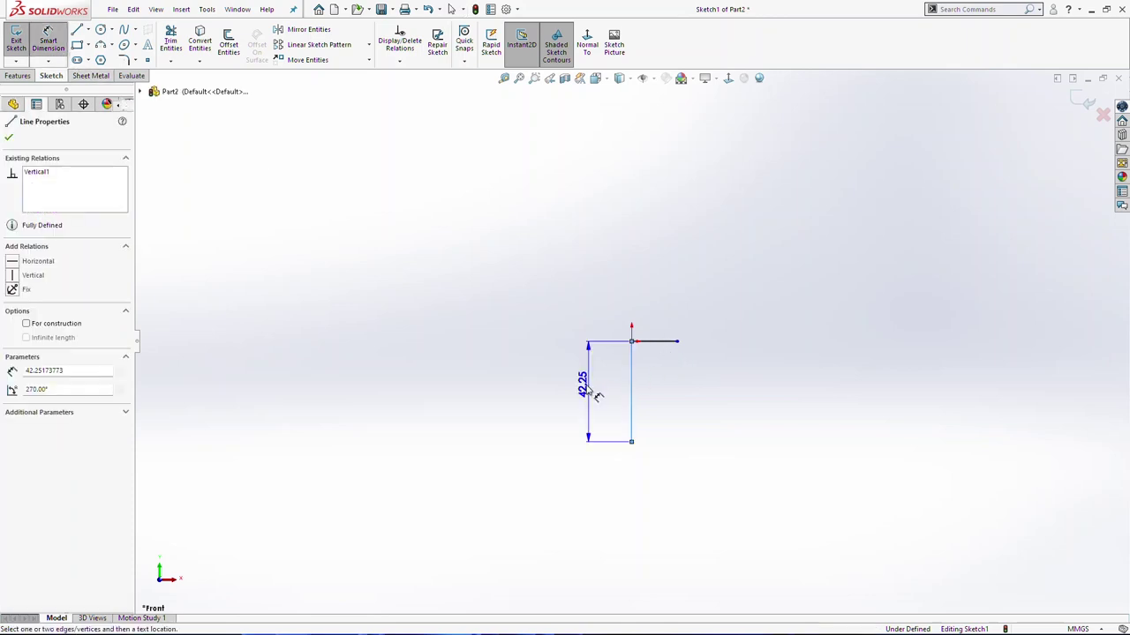
pyautogui.click(595, 379)
pyautogui.write('50')
pyautogui.press('Return')
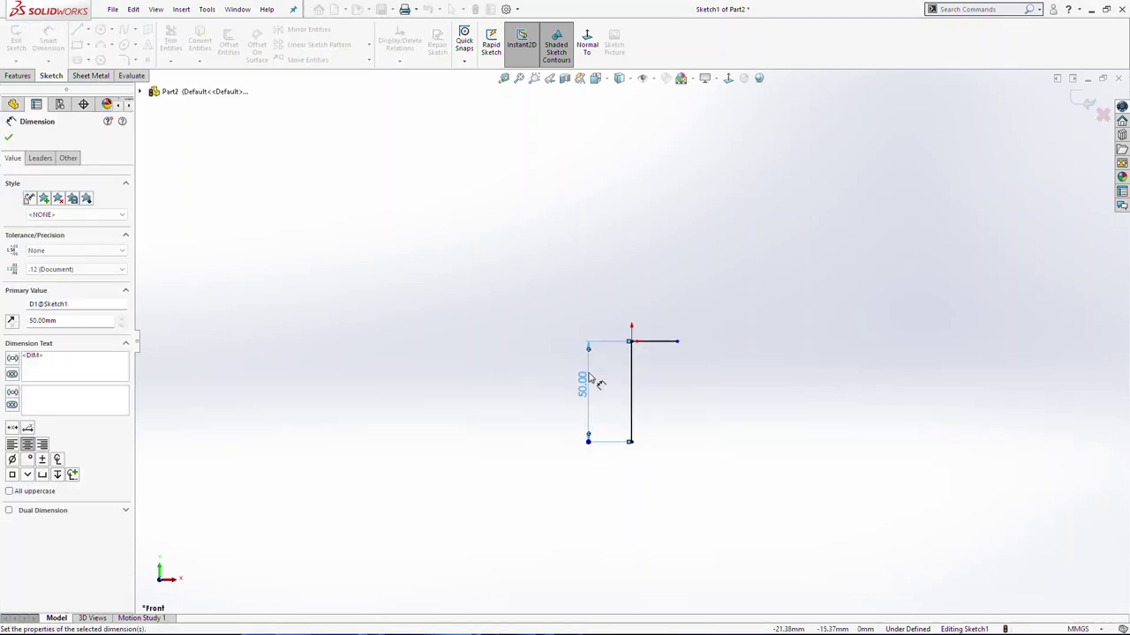
# Dimension the horizontal line of the L profile to 20 mm.
pyautogui.click(660, 323)
pyautogui.click(663, 316)
pyautogui.write('20')
pyautogui.press('Return')
pyautogui.press('Escape')
pyautogui.scroll(1, 693, 389)
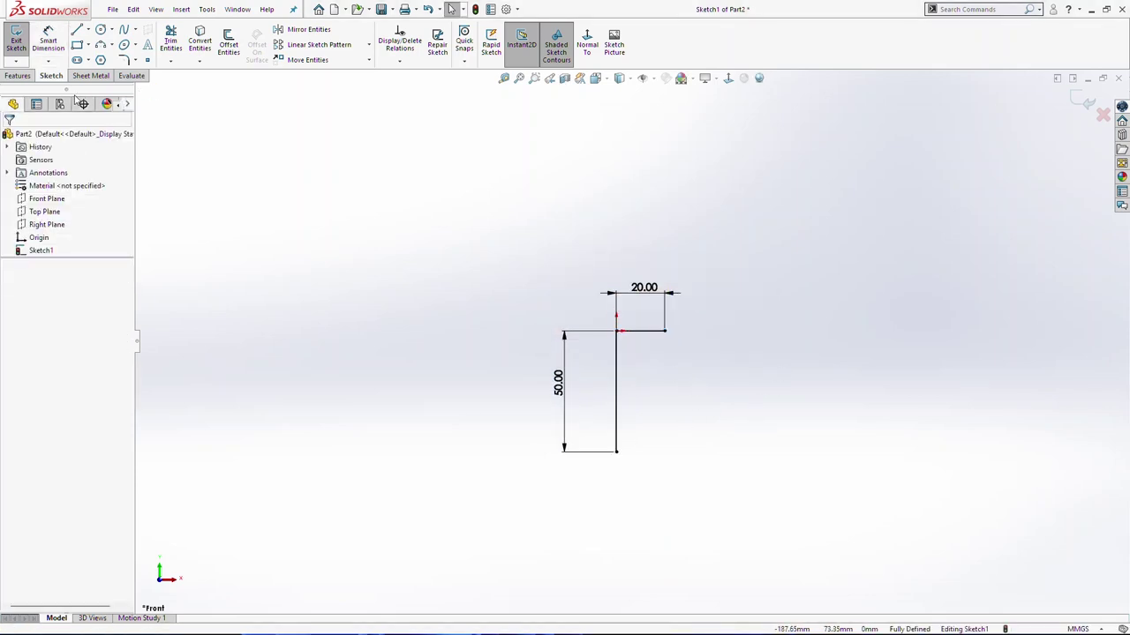
# Start a sheet metal Base Flange from the L profile with its bend allowance set to a K-Factor of 0.3.
pyautogui.click(91, 75)
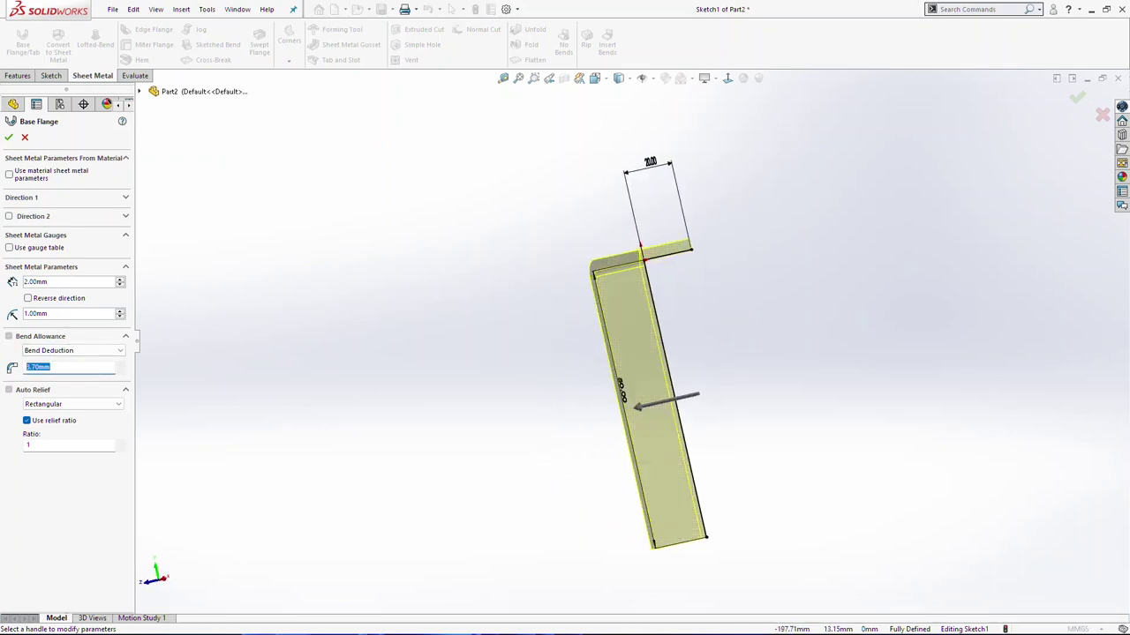
pyautogui.click(89, 352)
pyautogui.click(78, 371)
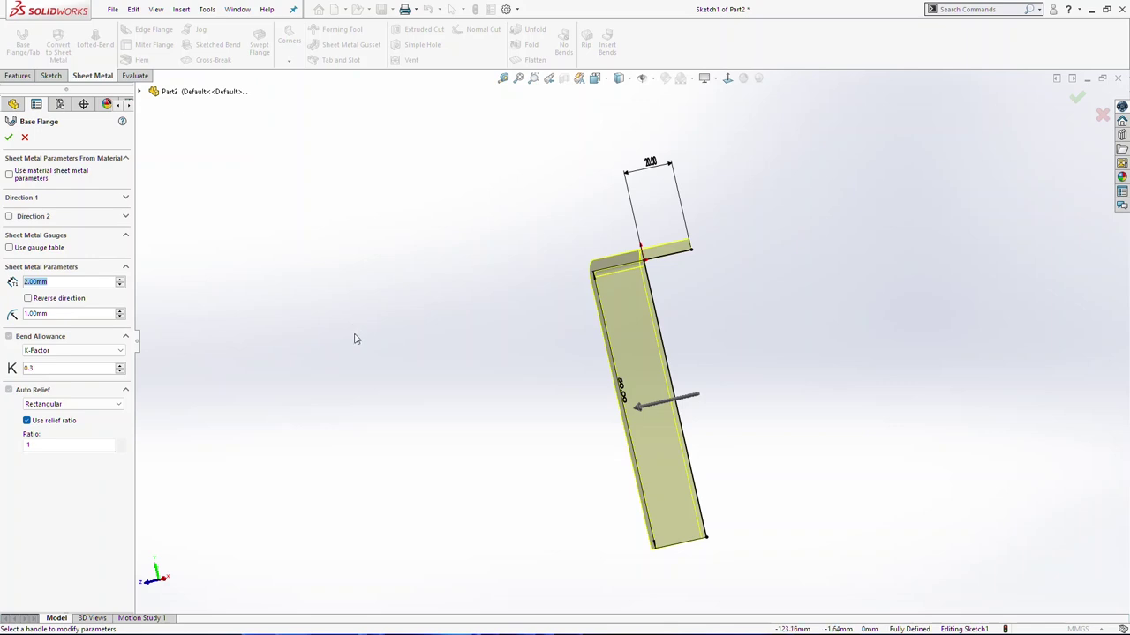
# Create the base flange in both directions with a blind depth of 13 mm each (26/2).
pyautogui.click(9, 216)
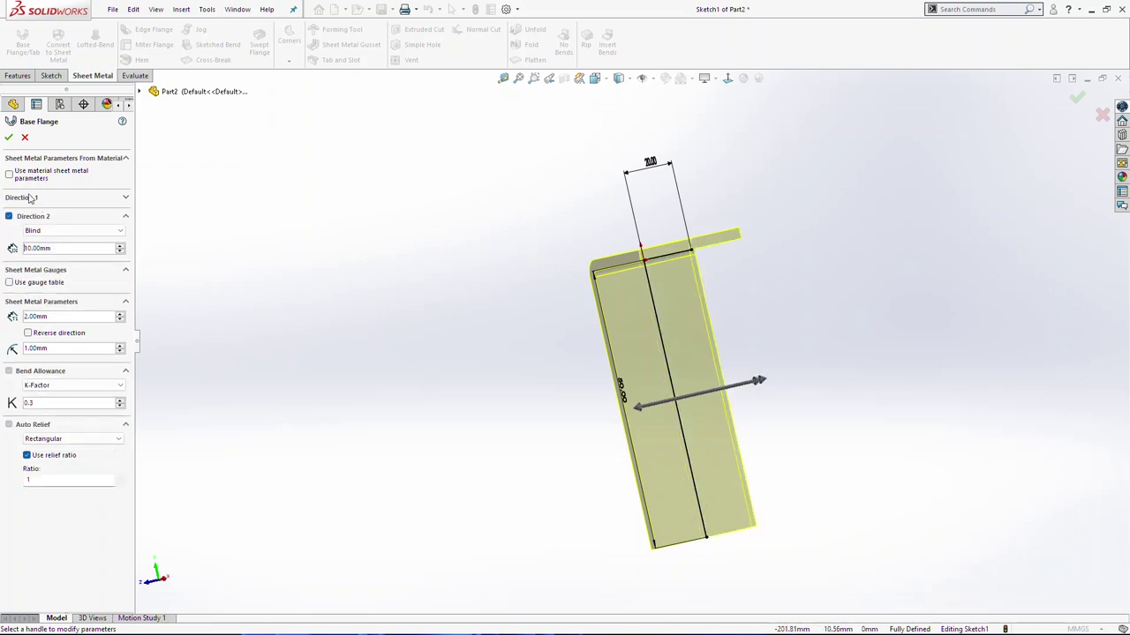
pyautogui.click(108, 200)
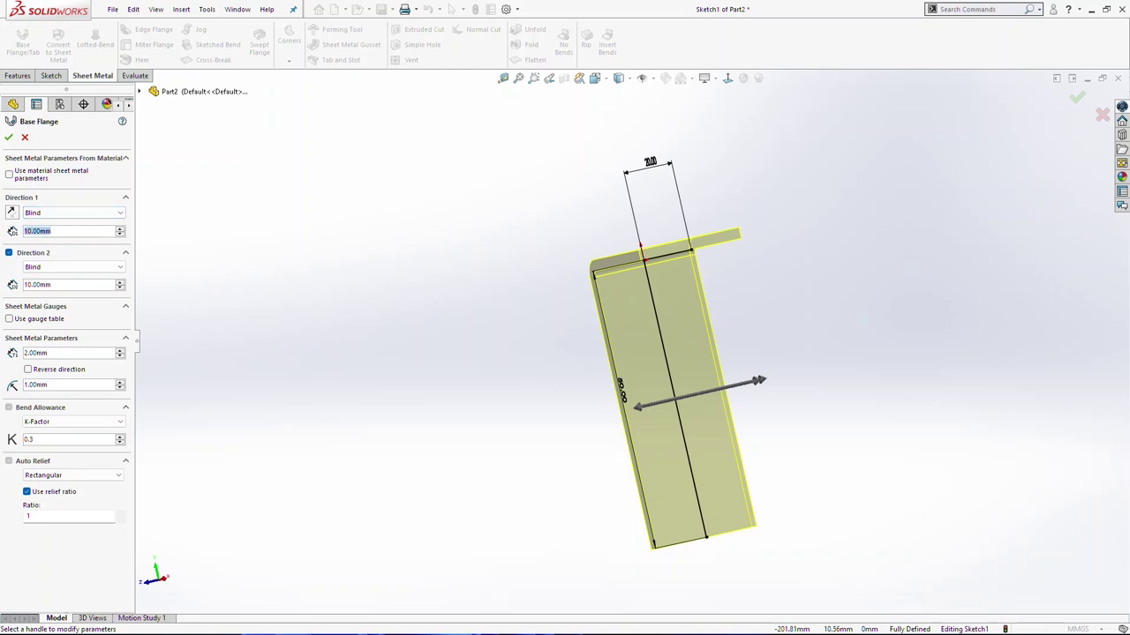
pyautogui.write('26/')
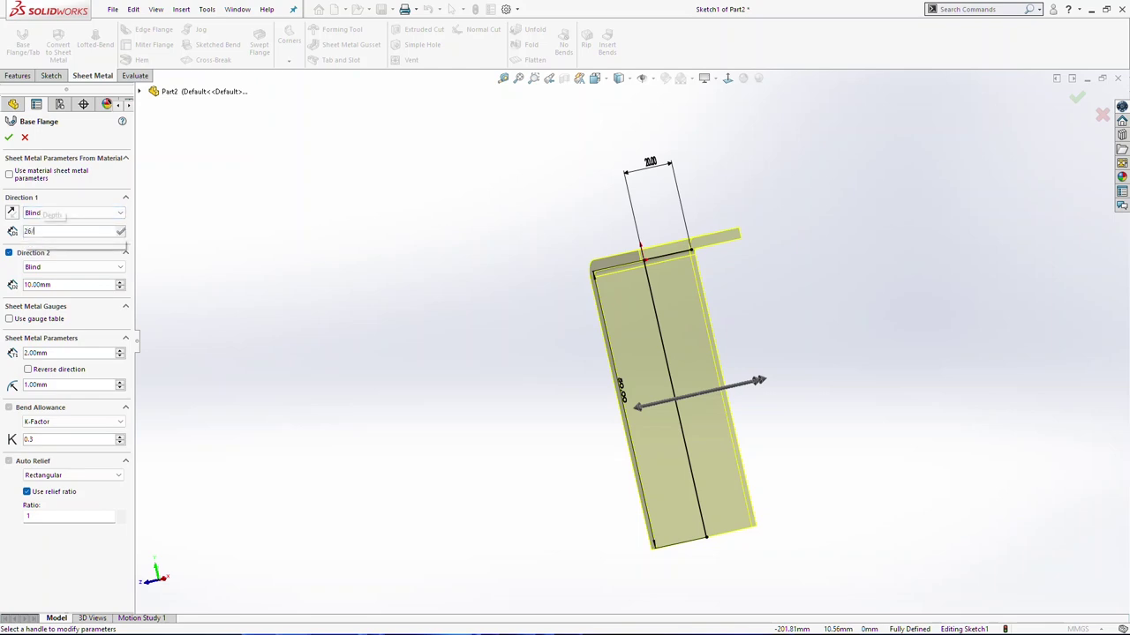
pyautogui.write('2')
pyautogui.press('Return')
pyautogui.hotkey('ctrl', 'c')
pyautogui.click(75, 285)
pyautogui.hotkey('ctrl', 'v')
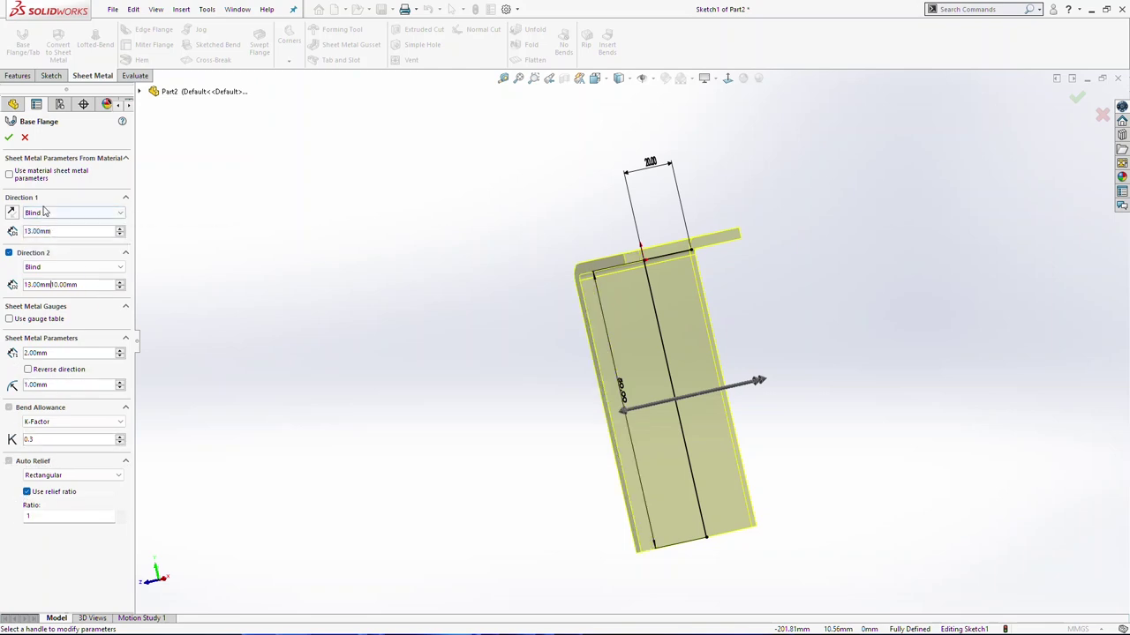
pyautogui.click(8, 137)
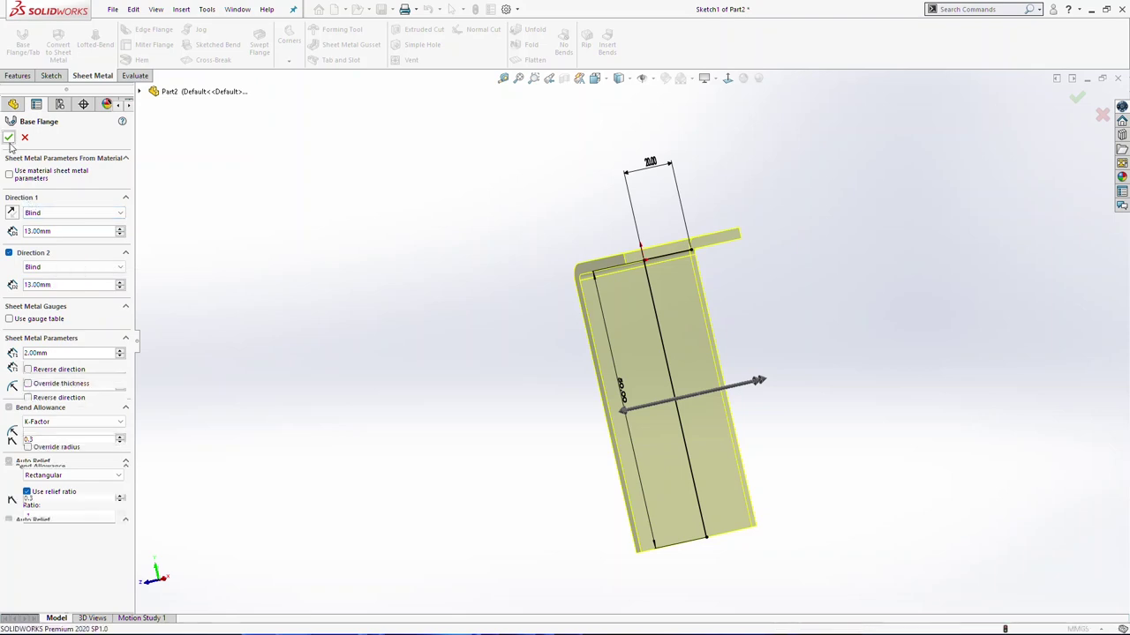
# View the bracket from the left and open a sketch on its tall flat face.
pyautogui.moveTo(872, 418); pyautogui.dragTo(882, 485, button='middle')
pyautogui.press('space')
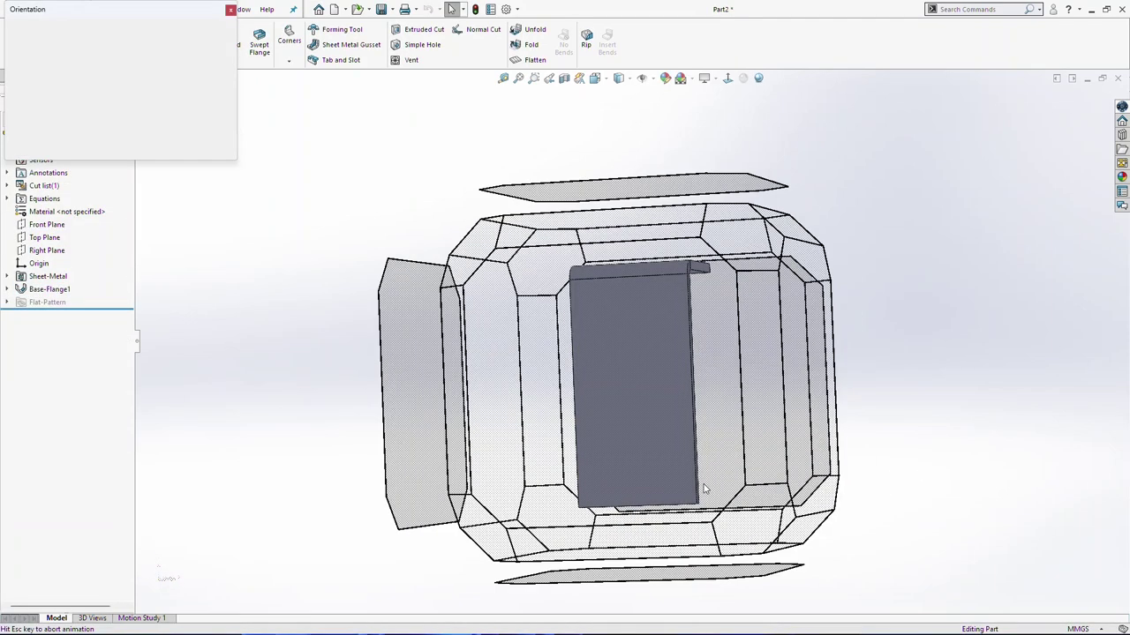
pyautogui.click(548, 449)
pyautogui.click(642, 406)
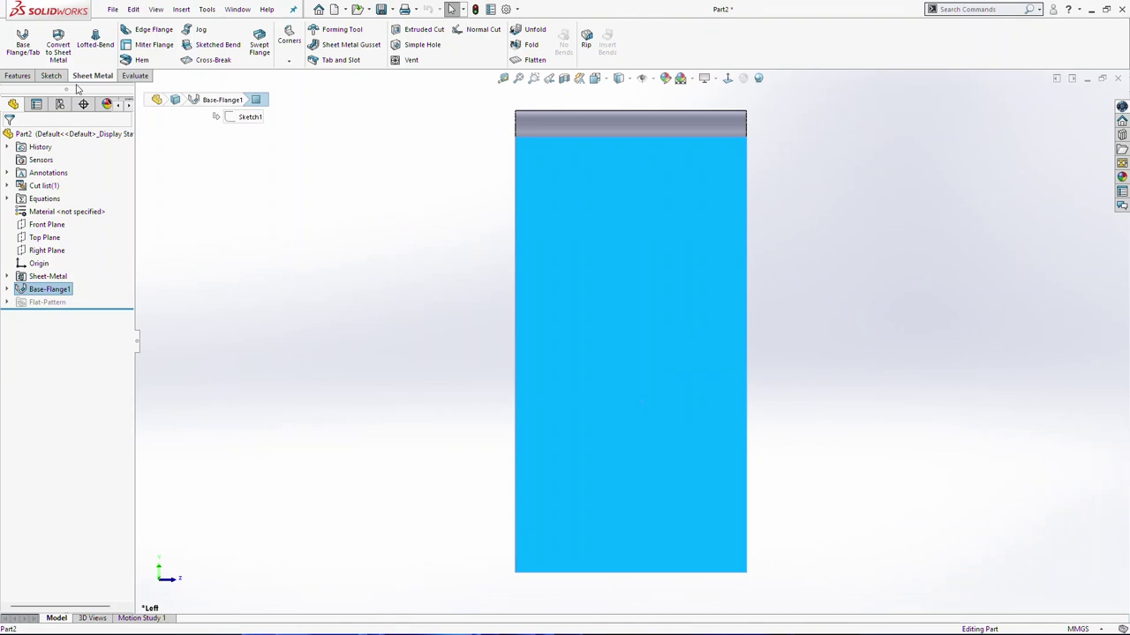
pyautogui.click(51, 76)
pyautogui.click(16, 41)
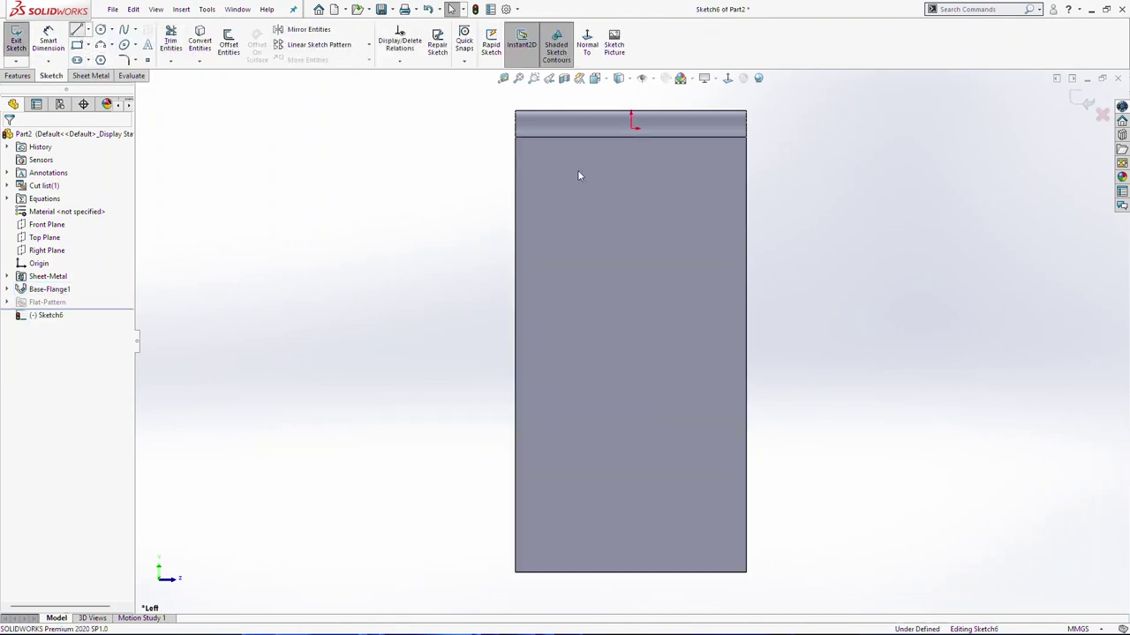
# Sketch a taper on the face from one upper corner down to the bottom edge, about 19 mm along it, and up to the other corner.
pyautogui.press('l')
pyautogui.click(518, 140)
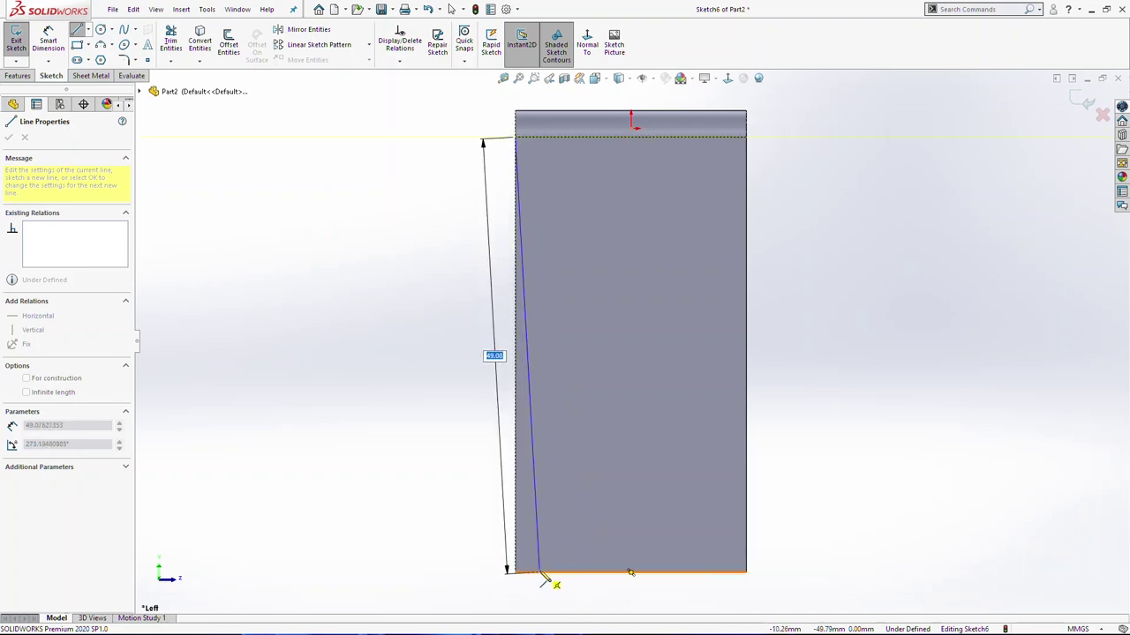
pyautogui.click(540, 573)
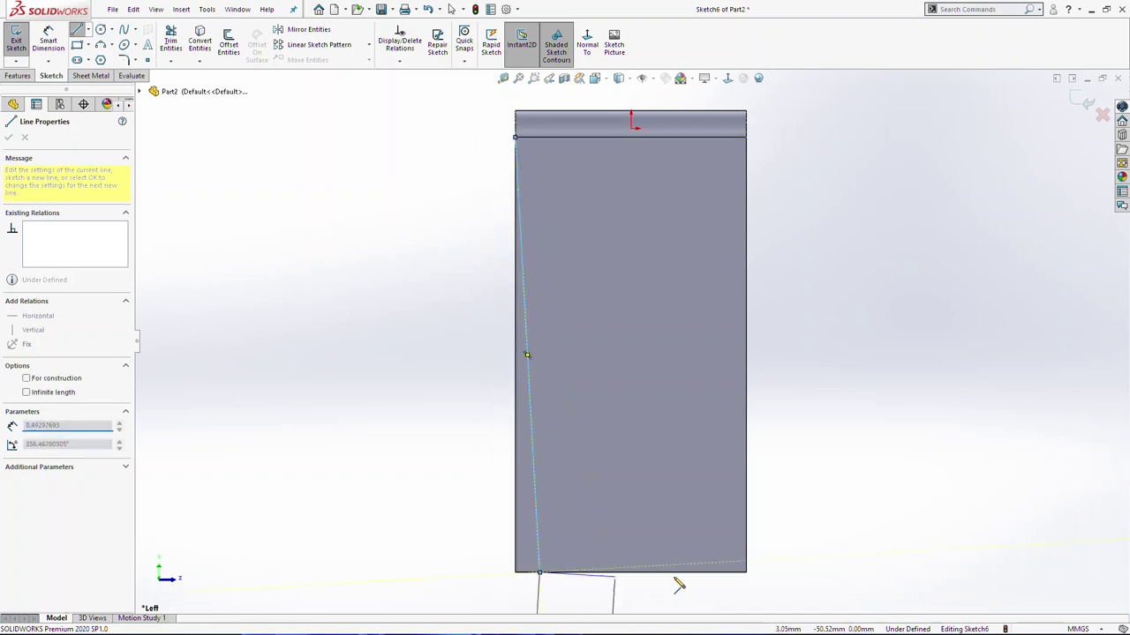
pyautogui.click(711, 572)
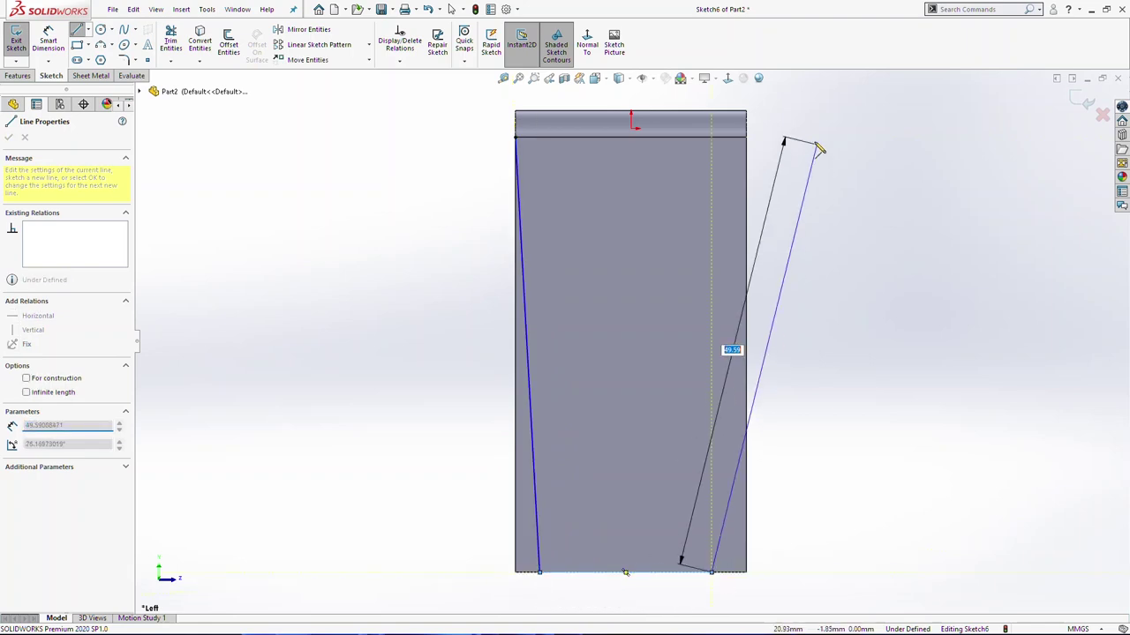
pyautogui.click(745, 138)
pyautogui.press('Escape')
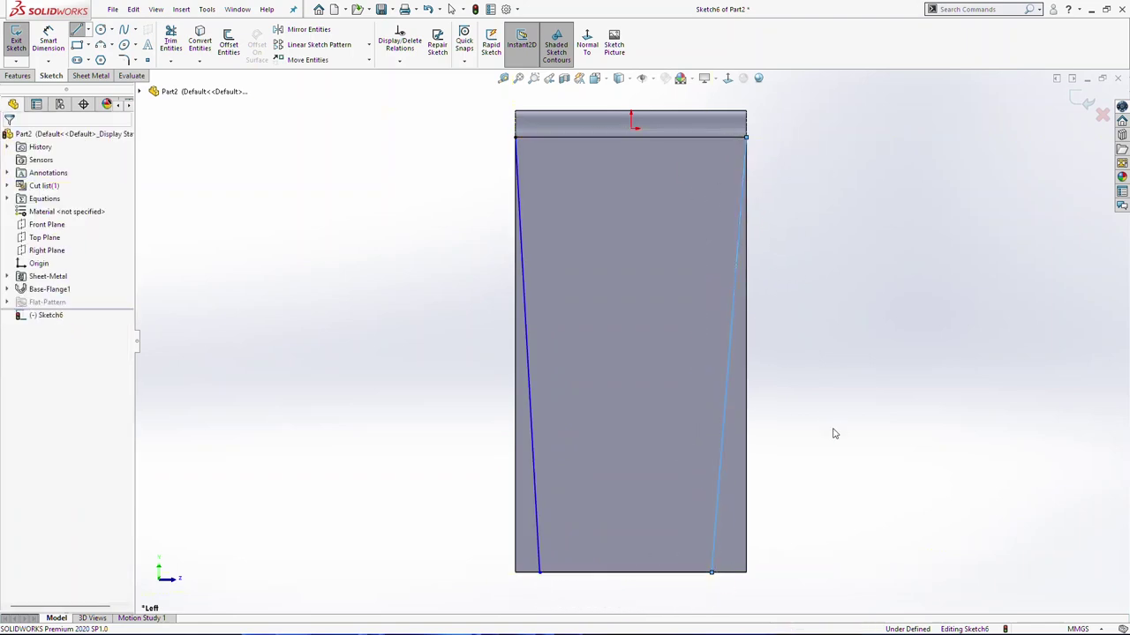
# Dimension the bottom line of the tapered outline to 23 mm.
pyautogui.click(697, 574)
pyautogui.click(680, 590)
pyautogui.press('Return')
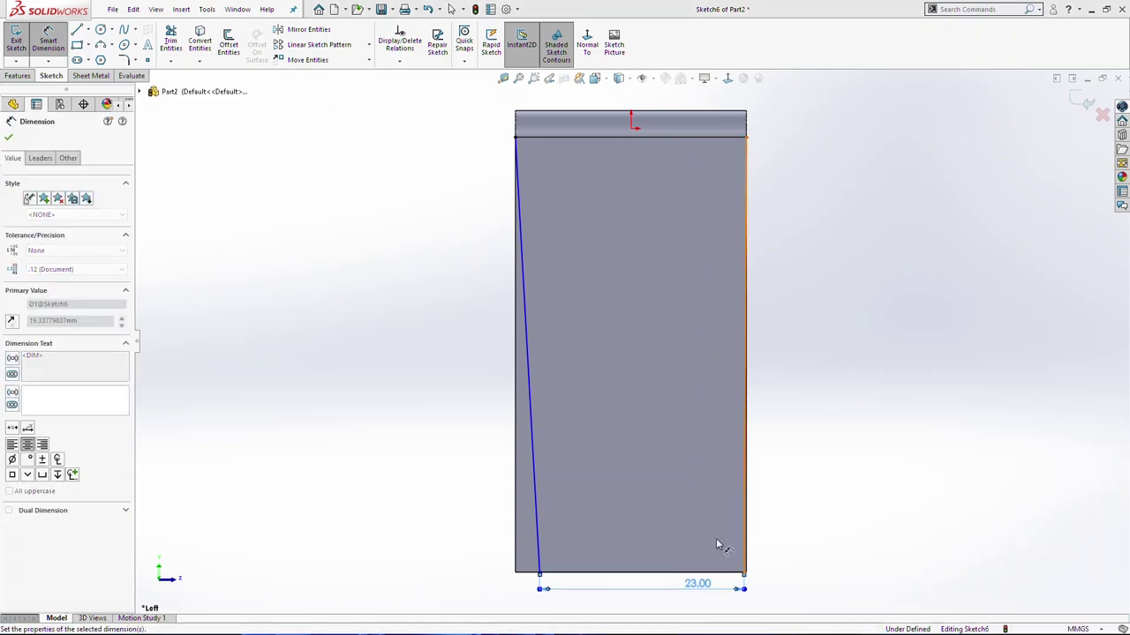
pyautogui.press('Escape')
# Draw a vertical centreline about 31 mm long downward from the origin.
pyautogui.click(88, 29)
pyautogui.click(102, 42)
pyautogui.click(630, 135)
pyautogui.click(630, 405)
pyautogui.press('Escape')
# Make the two lower endpoints of the tapered outline symmetric about the vertical centreline.
pyautogui.click(631, 383)
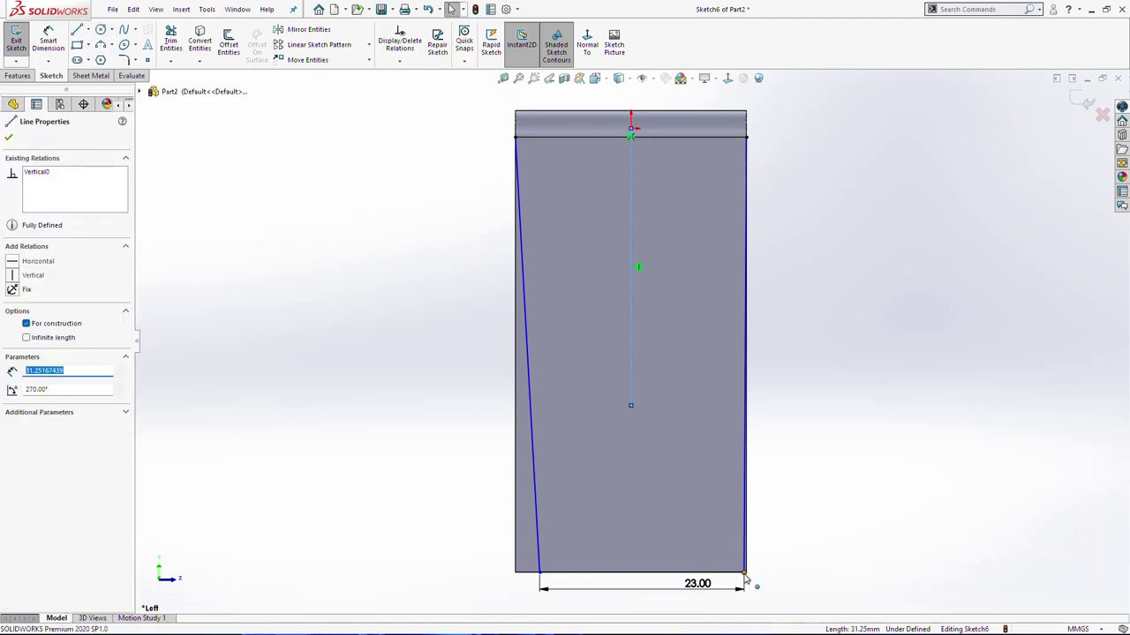
pyautogui.keyDown('ctrl'); pyautogui.click(539, 572); pyautogui.keyUp('ctrl')
pyautogui.keyDown('ctrl'); pyautogui.click(744, 572); pyautogui.keyUp('ctrl')
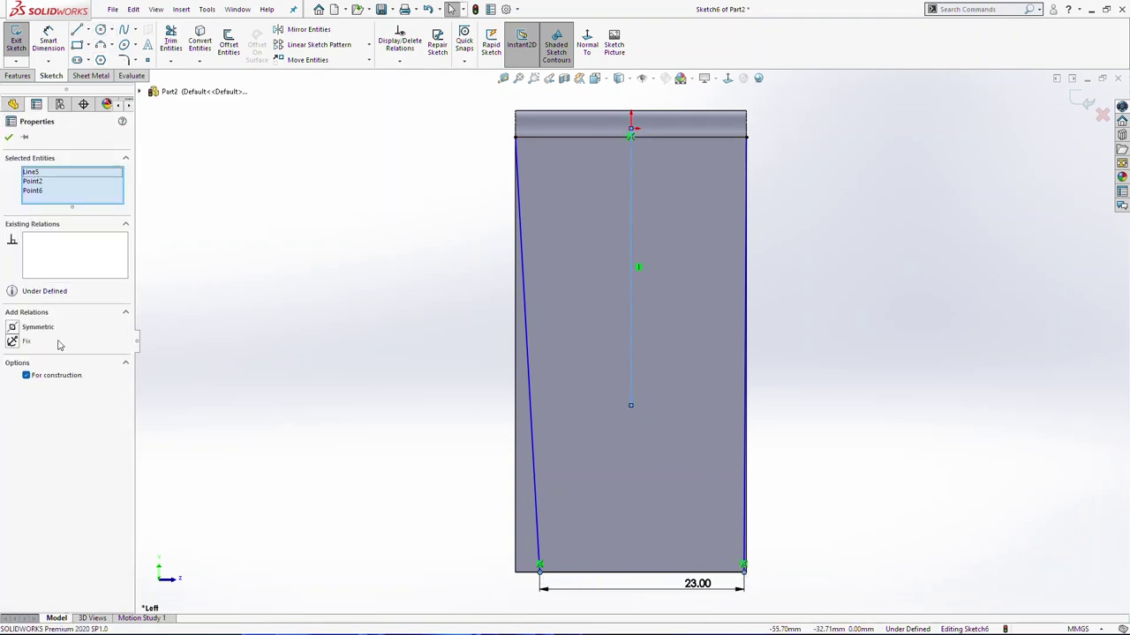
pyautogui.click(40, 328)
pyautogui.press('Escape')
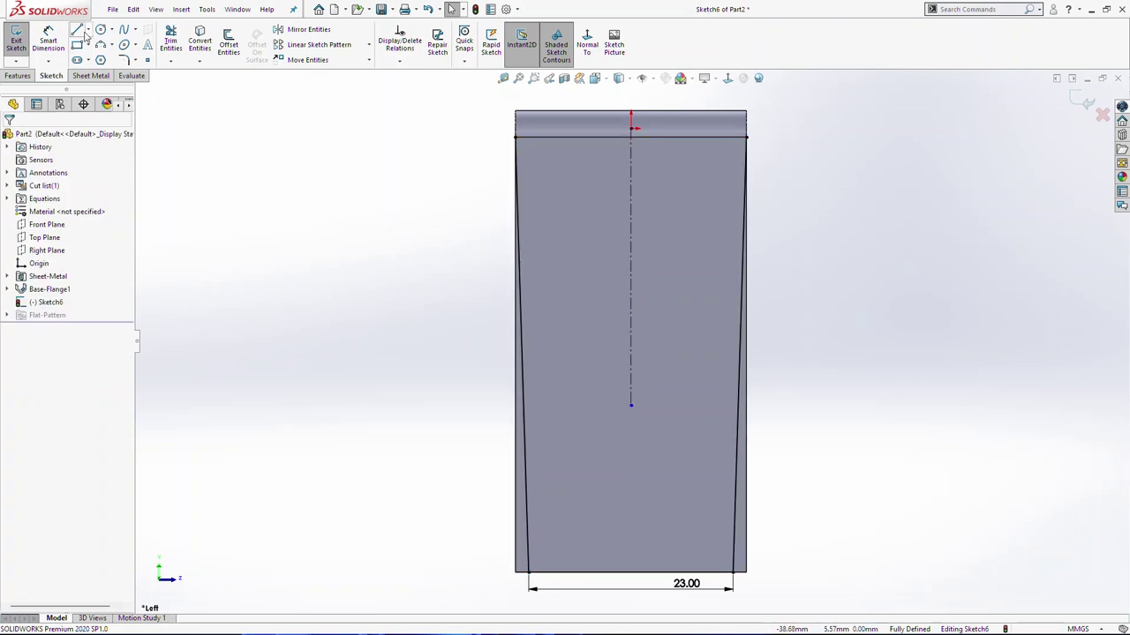
# Sketch an outer outline about 53 mm tall around the flange, from one upper corner around below to the other.
pyautogui.click(77, 29)
pyautogui.click(515, 137)
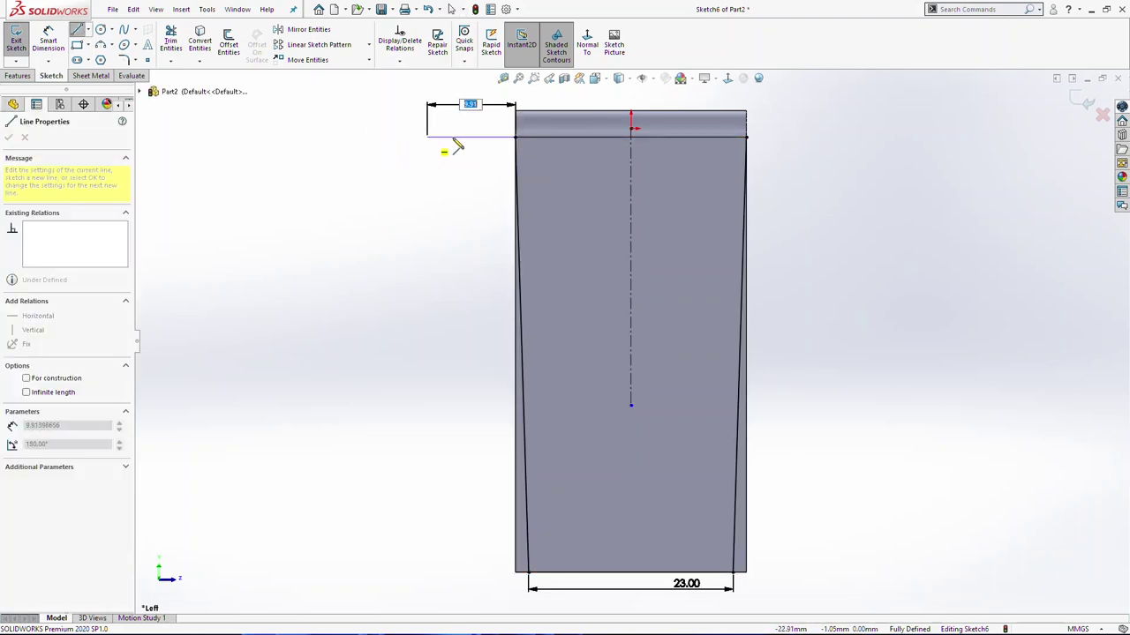
pyautogui.click(465, 137)
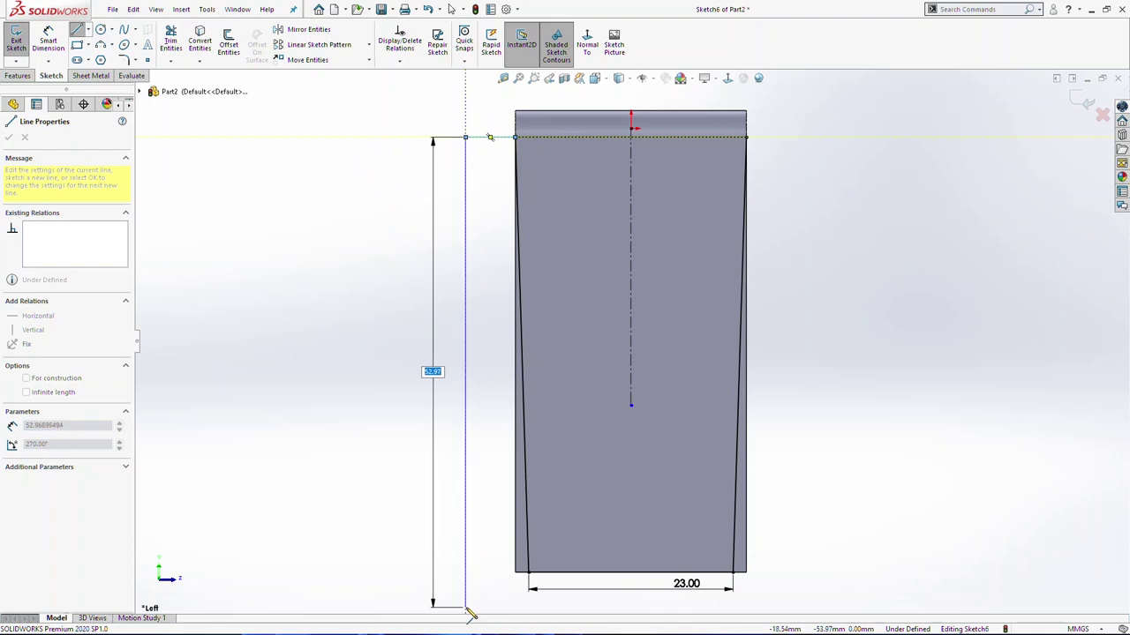
pyautogui.click(836, 608)
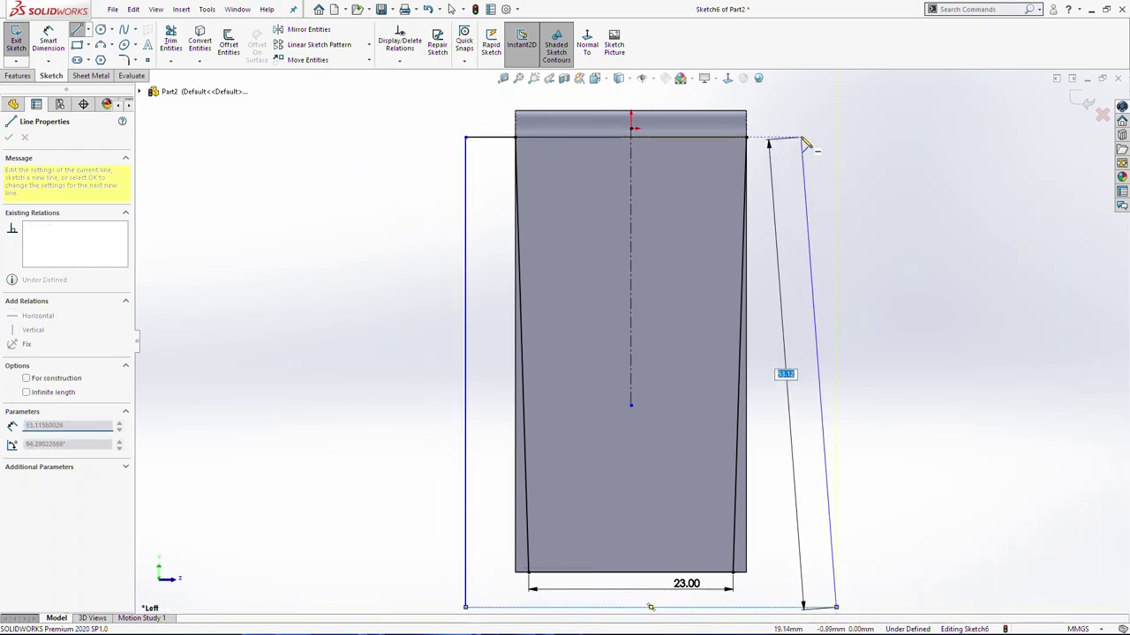
pyautogui.click(836, 137)
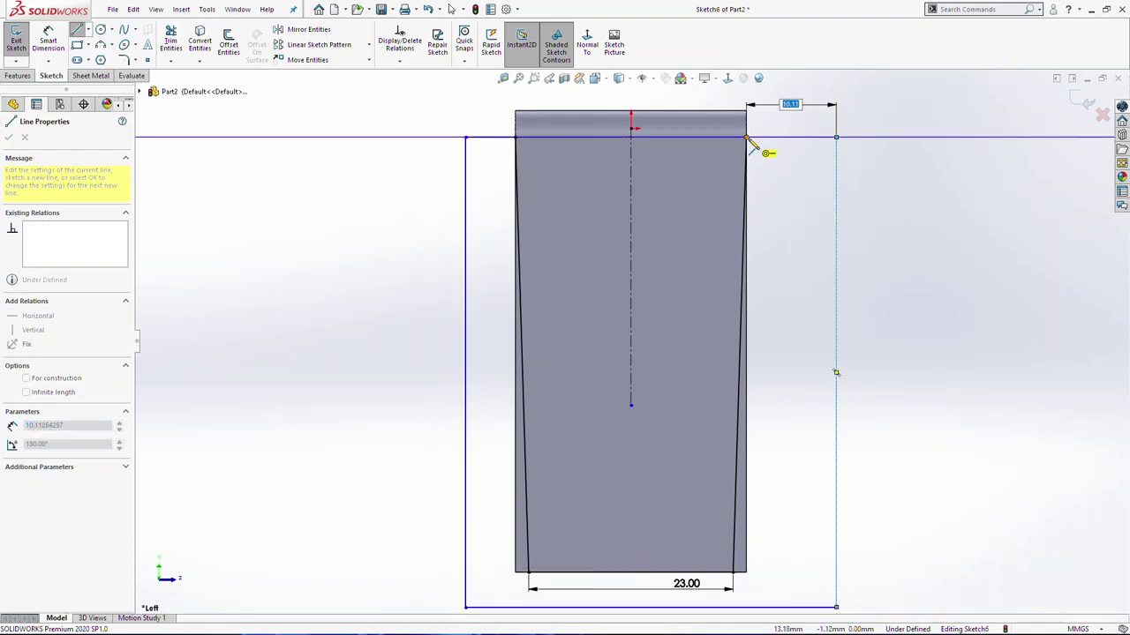
pyautogui.click(745, 137)
pyautogui.press('Escape')
pyautogui.moveTo(465, 139); pyautogui.dragTo(443, 138)
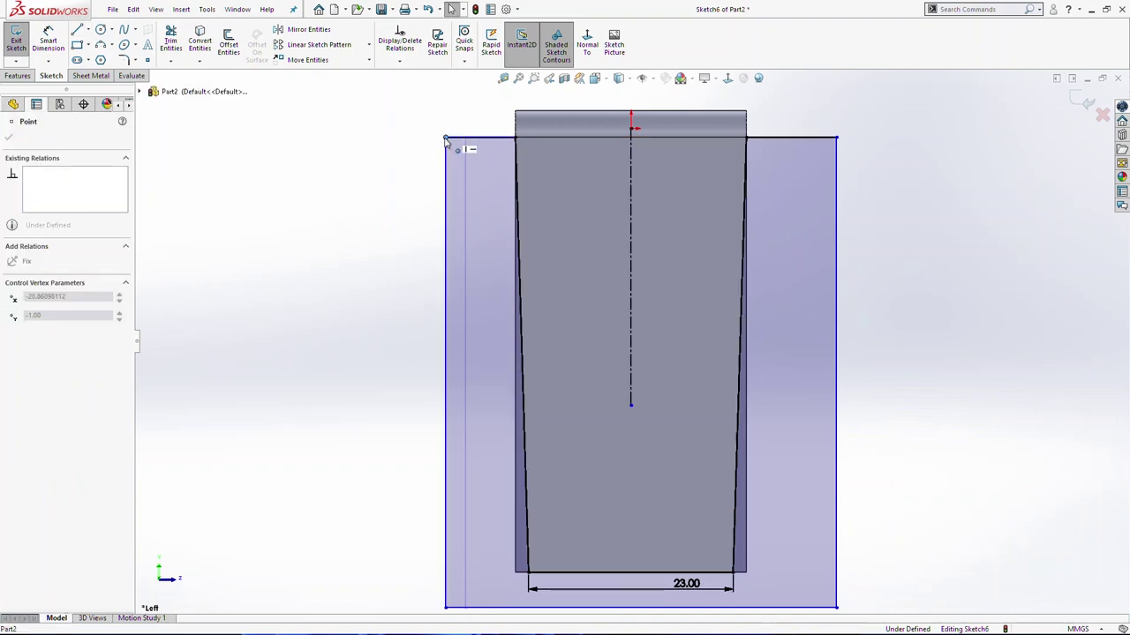
pyautogui.press('Escape')
# Cut away the material outside the tapered outline with a 10 mm blind extruded cut, keeping Normal cut on.
pyautogui.click(18, 76)
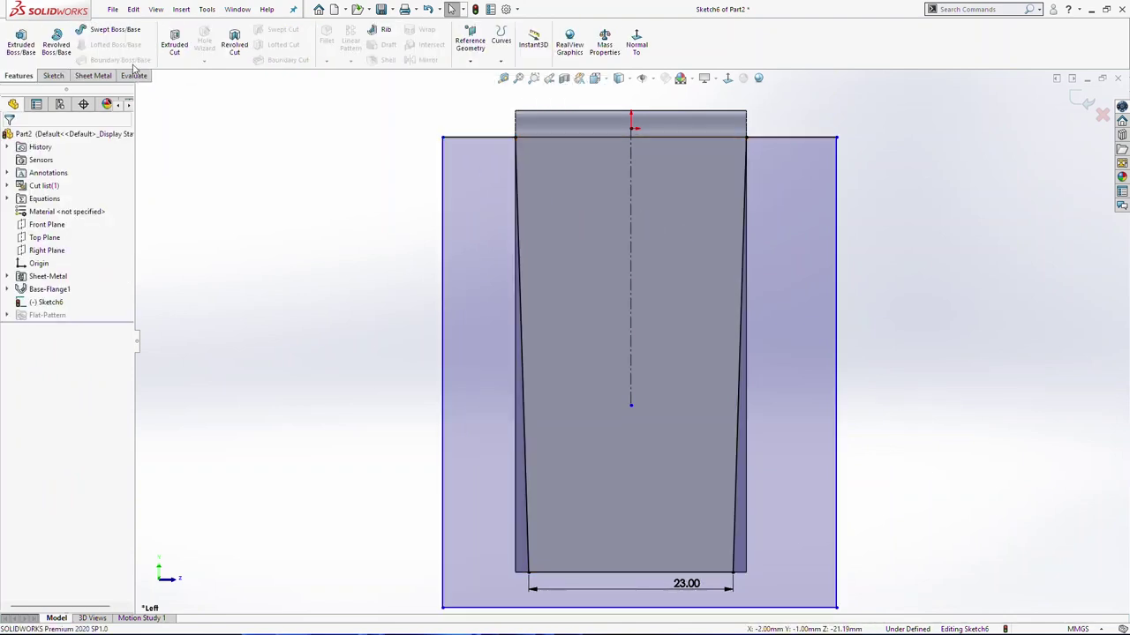
pyautogui.click(175, 45)
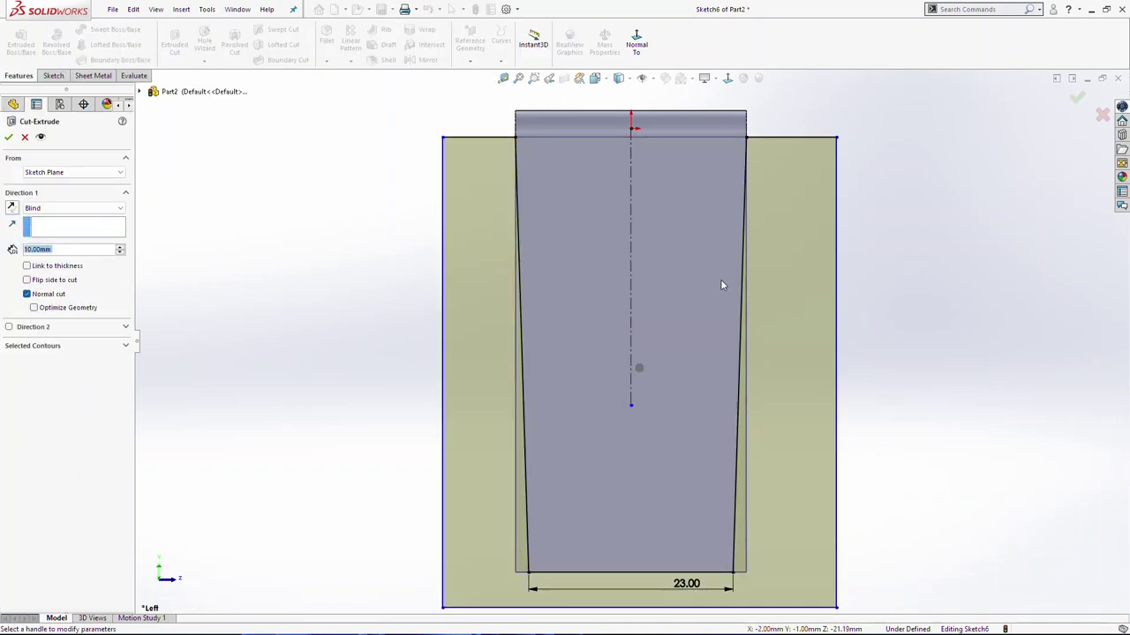
pyautogui.click(9, 136)
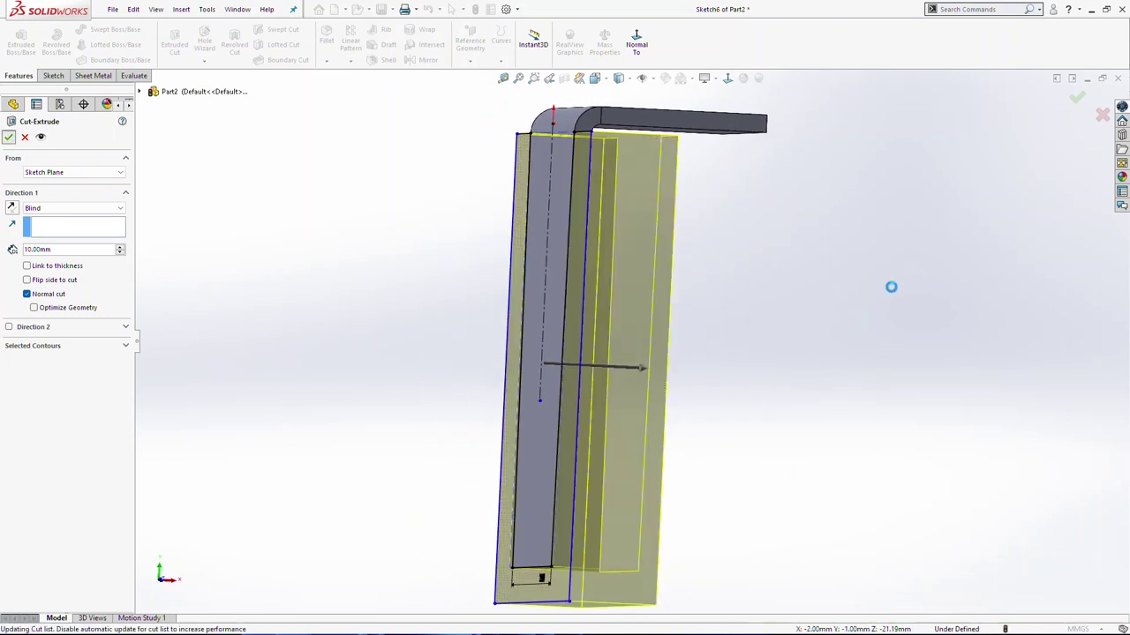
pyautogui.moveTo(823, 247); pyautogui.dragTo(802, 244, button='middle')
pyautogui.scroll(3, 802, 244)
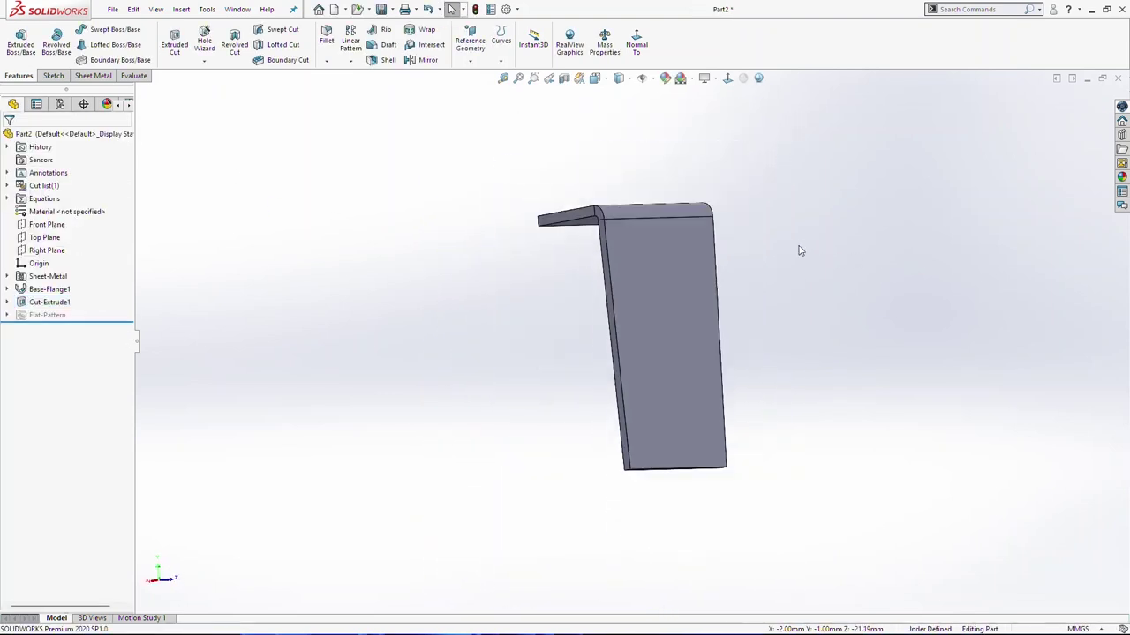
# Save the bracket as a SOLIDWORKS part named HookSet in folder 0045.
pyautogui.hotkey('ctrl', 's')
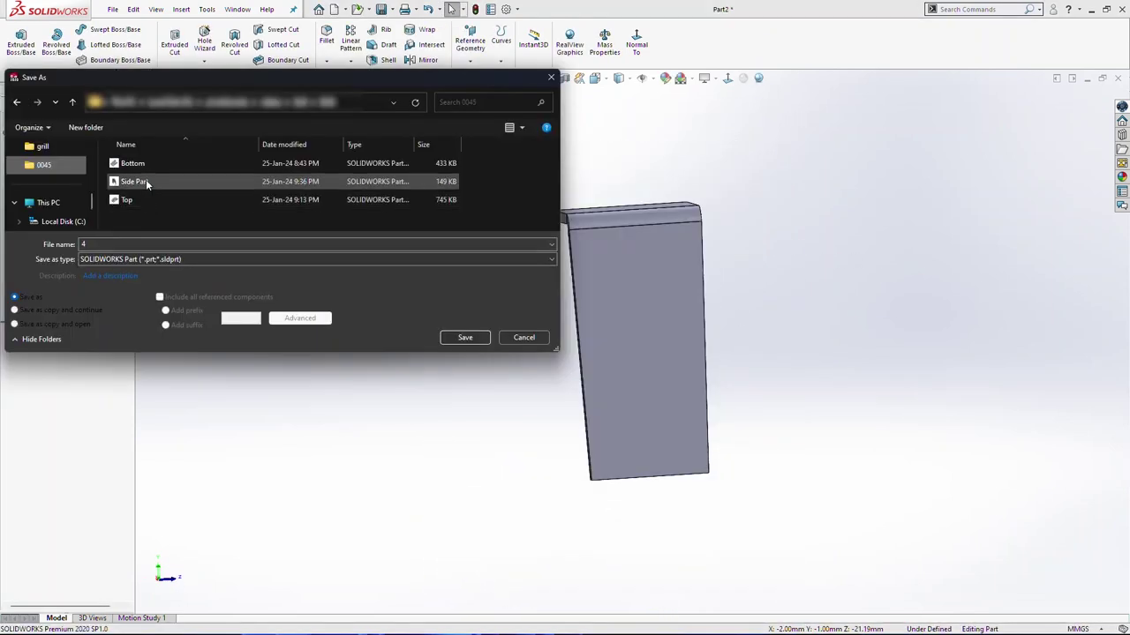
pyautogui.click(128, 199)
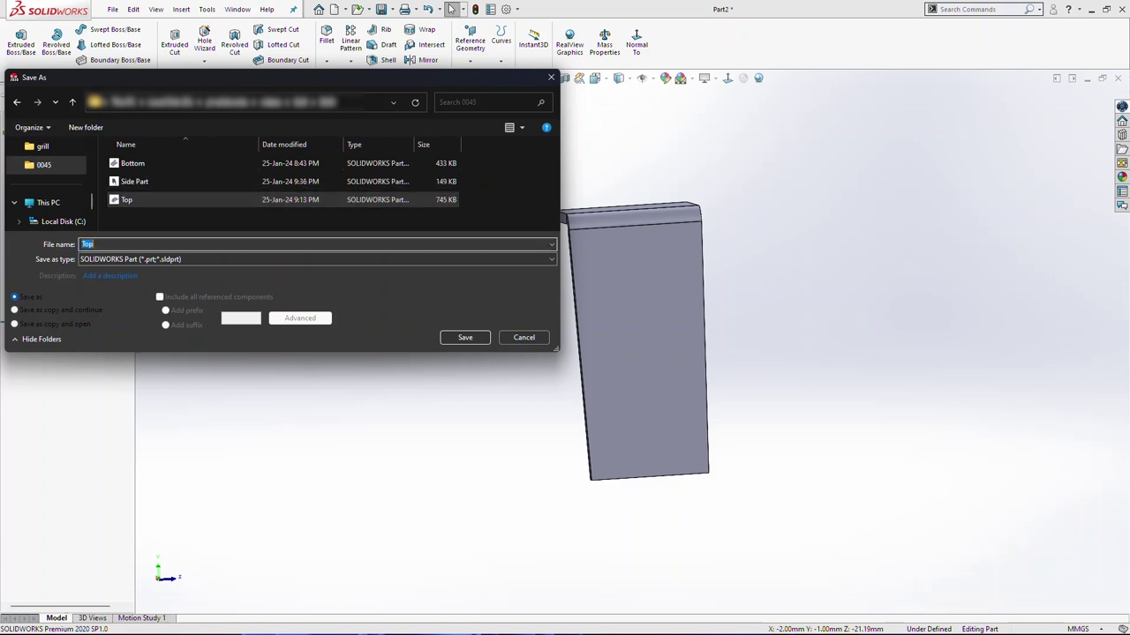
pyautogui.write('HookSet')
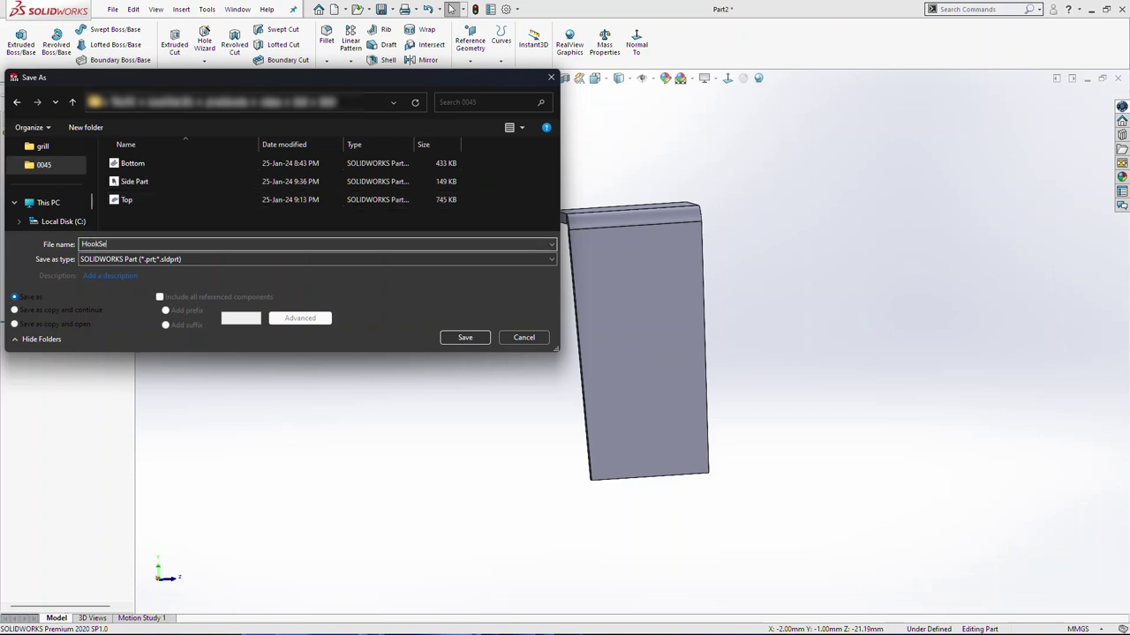
pyautogui.click(466, 338)
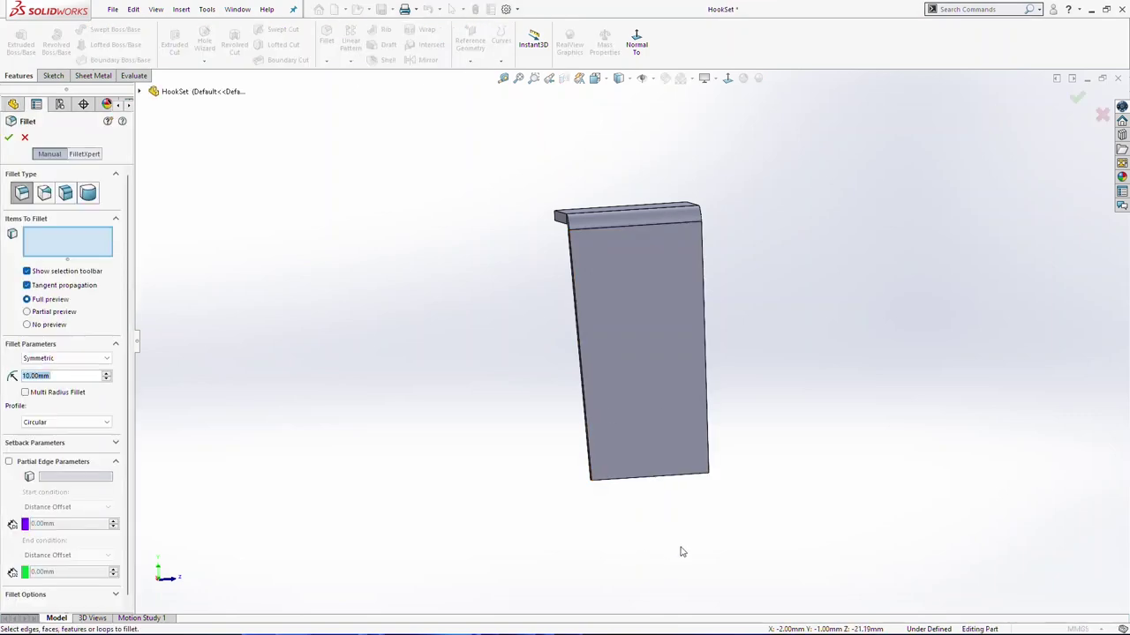
# Choose the two lower corner edges of the tall flange for a 10 mm symmetric fillet.
pyautogui.moveTo(681, 551); pyautogui.dragTo(732, 396, button='middle')
pyautogui.scroll(3, 583, 393)
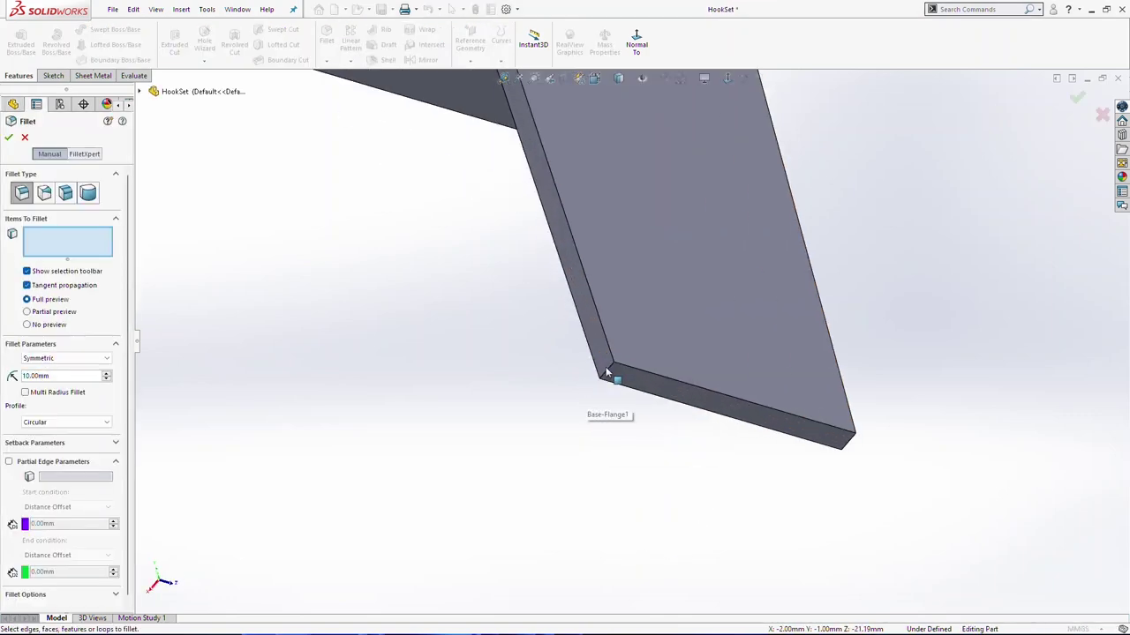
pyautogui.click(607, 373)
pyautogui.moveTo(608, 374); pyautogui.dragTo(857, 453, button='middle')
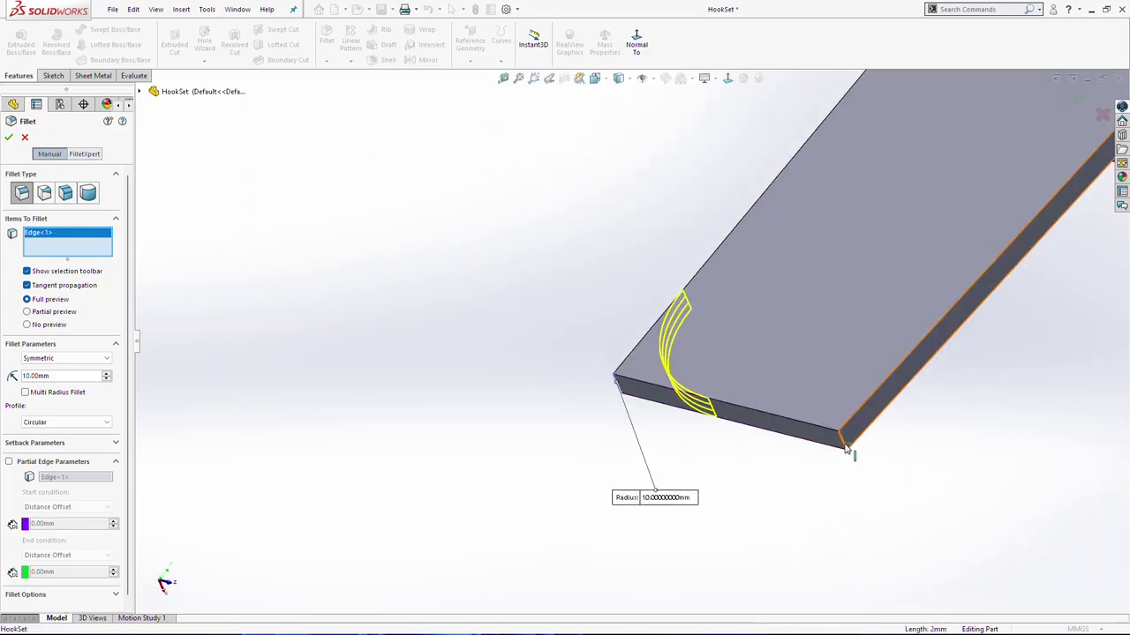
pyautogui.click(846, 450)
pyautogui.moveTo(872, 494); pyautogui.dragTo(698, 311, button='middle')
# Add the free corner edges of the short flange to the 10 mm fillet and apply it.
pyautogui.click(517, 324)
pyautogui.moveTo(517, 325); pyautogui.dragTo(600, 316, button='middle')
pyautogui.click(381, 353)
pyautogui.moveTo(429, 361); pyautogui.dragTo(548, 431, button='middle')
pyautogui.click(478, 345)
pyautogui.click(490, 352)
pyautogui.click(1076, 99)
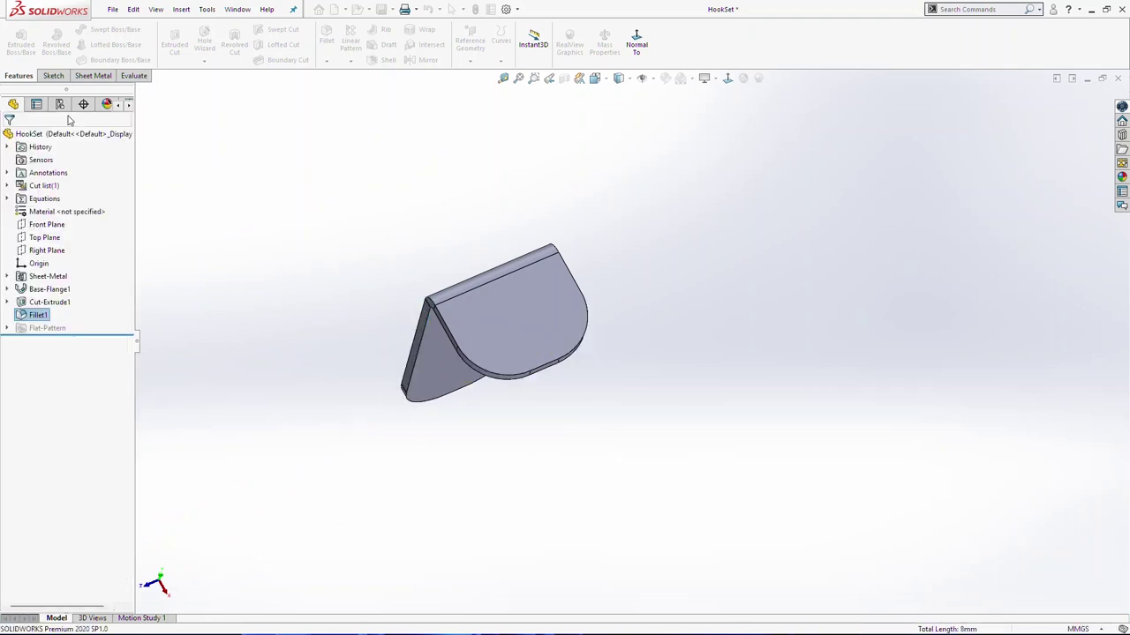
pyautogui.moveTo(446, 356); pyautogui.dragTo(534, 381, button='middle')
pyautogui.moveTo(653, 384); pyautogui.dragTo(830, 350, button='middle')
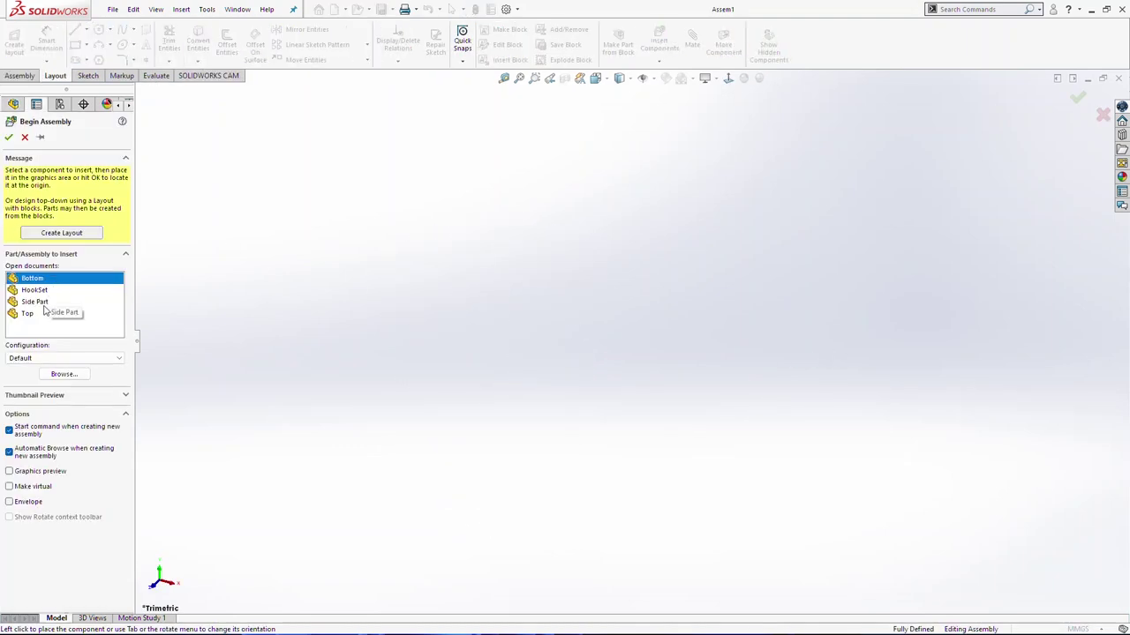
# Insert the open parts Bottom, HookSet, Side Part and Top into the new assembly.
pyautogui.click(42, 302)
pyautogui.click(32, 278)
pyautogui.keyDown('shift'); pyautogui.click(32, 315); pyautogui.keyUp('shift')
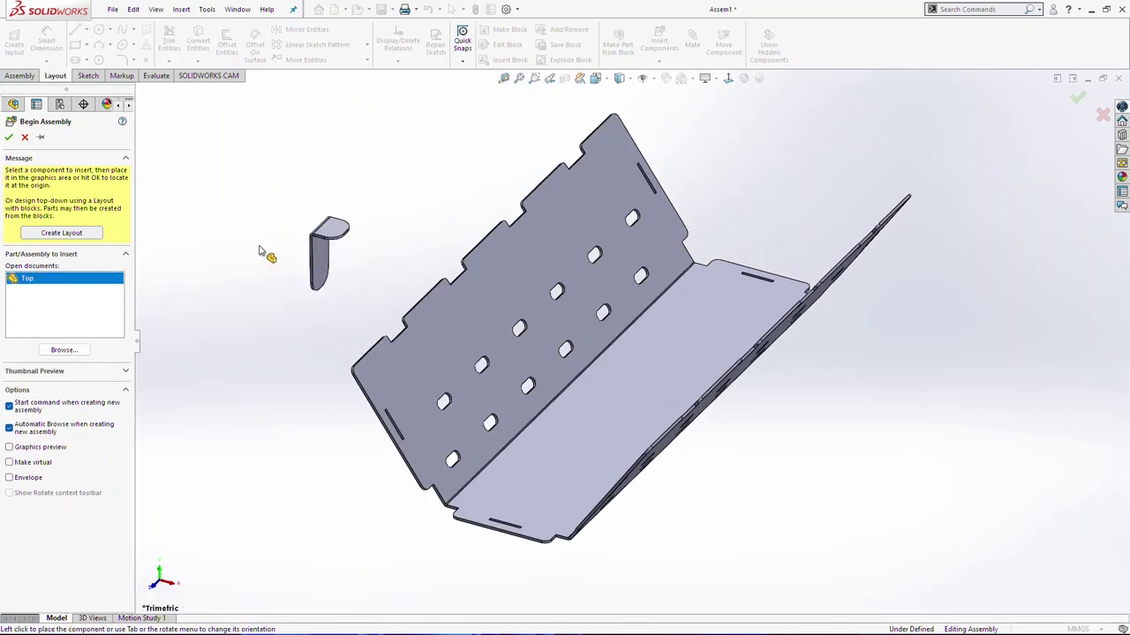
pyautogui.click(323, 382)
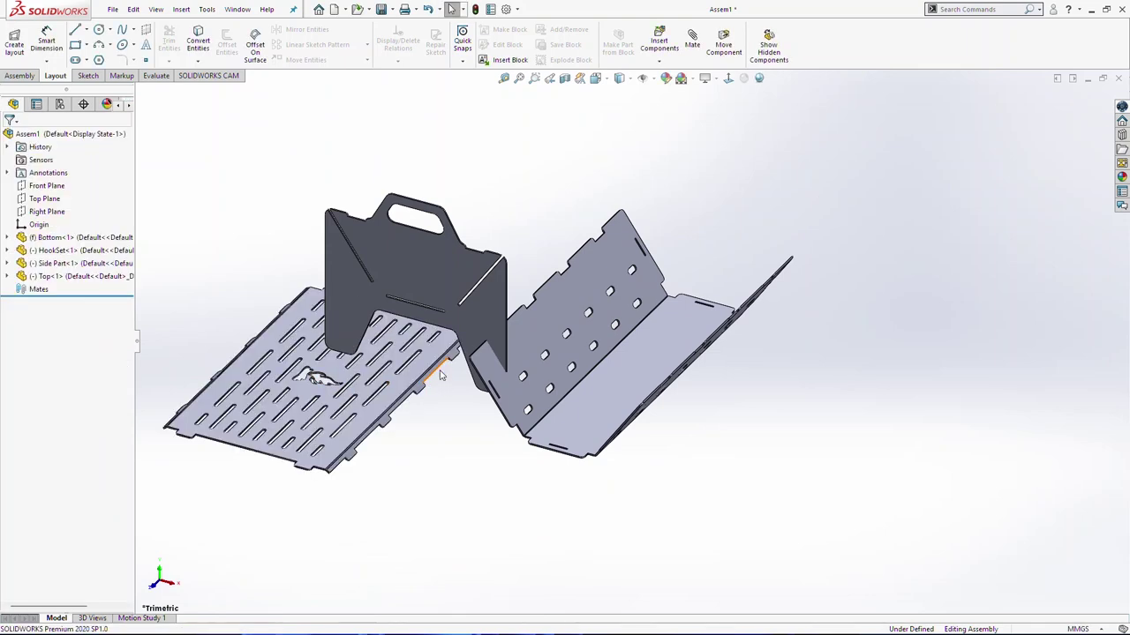
# Move the slotted Top plate away from the Side Part and the Bottom component.
pyautogui.moveTo(623, 406); pyautogui.dragTo(744, 298)
pyautogui.moveTo(640, 353); pyautogui.dragTo(811, 330)
pyautogui.click(716, 411)
pyautogui.click(304, 423)
pyautogui.moveTo(304, 424); pyautogui.dragTo(211, 408)
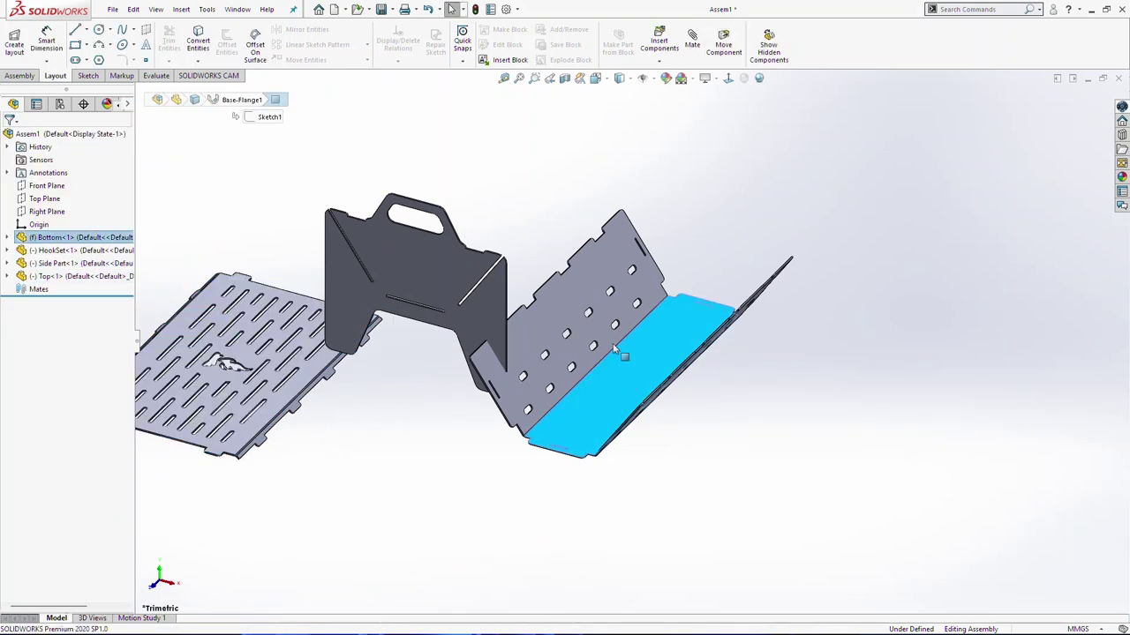
# Float the Bottom component and move it clear of the Side Part.
pyautogui.rightClick(613, 372)
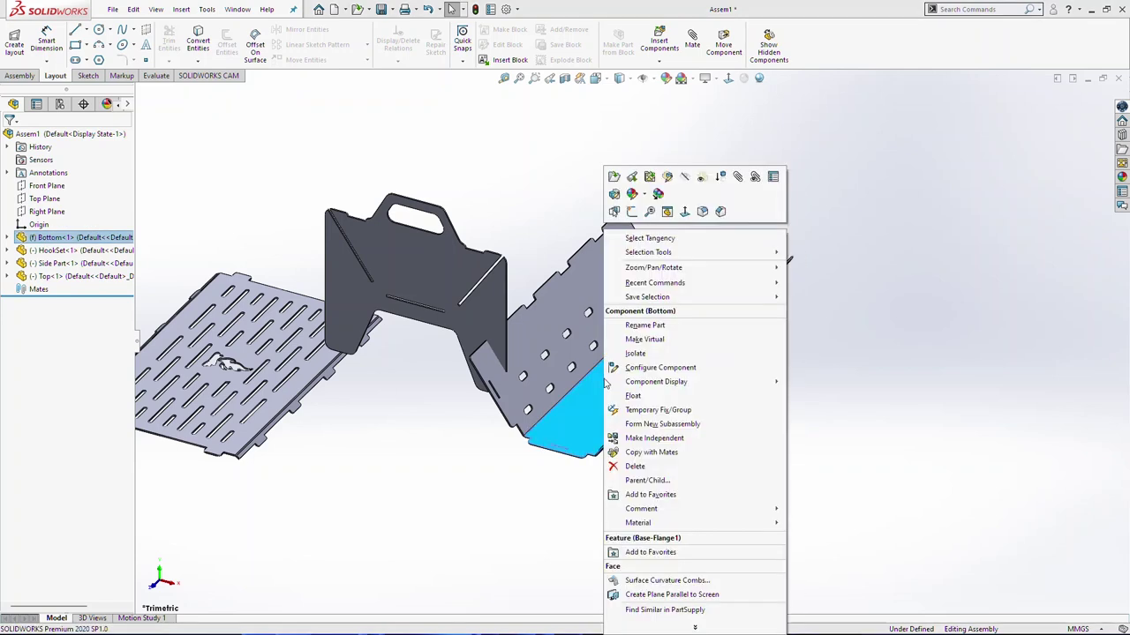
pyautogui.click(724, 395)
pyautogui.moveTo(609, 378); pyautogui.dragTo(679, 362)
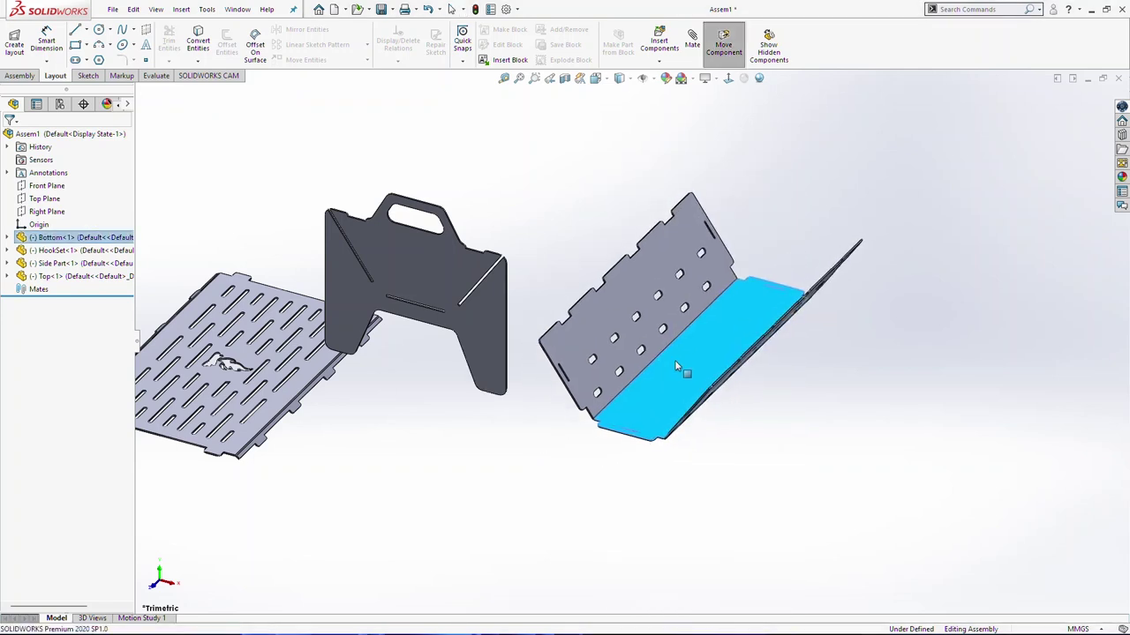
# Select the Front Plane of the Bottom component.
pyautogui.click(7, 238)
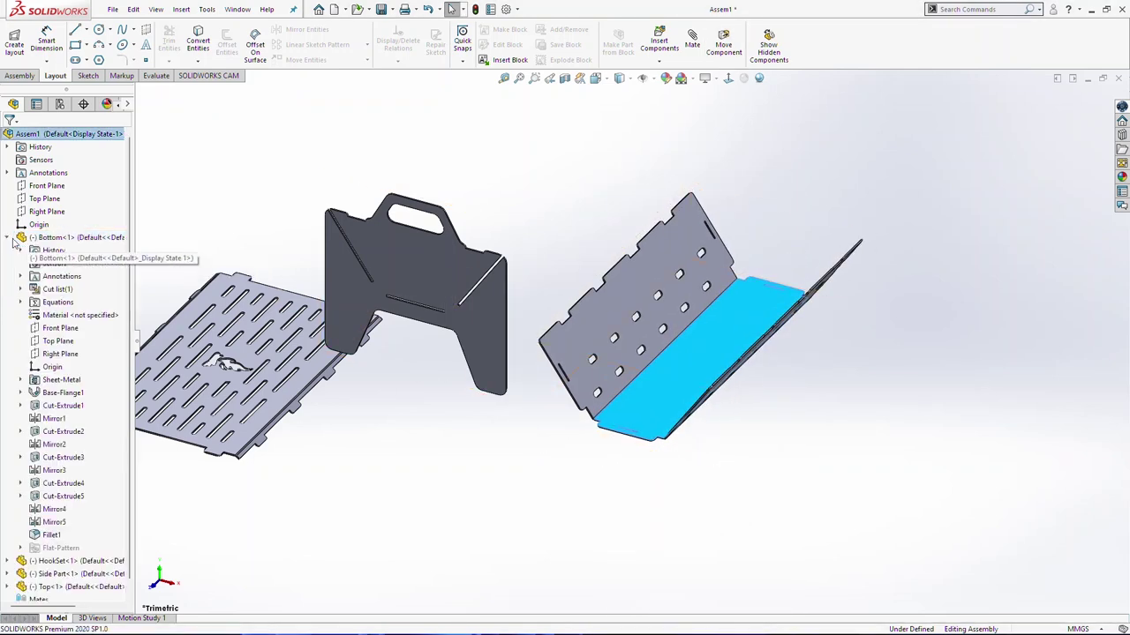
pyautogui.click(61, 327)
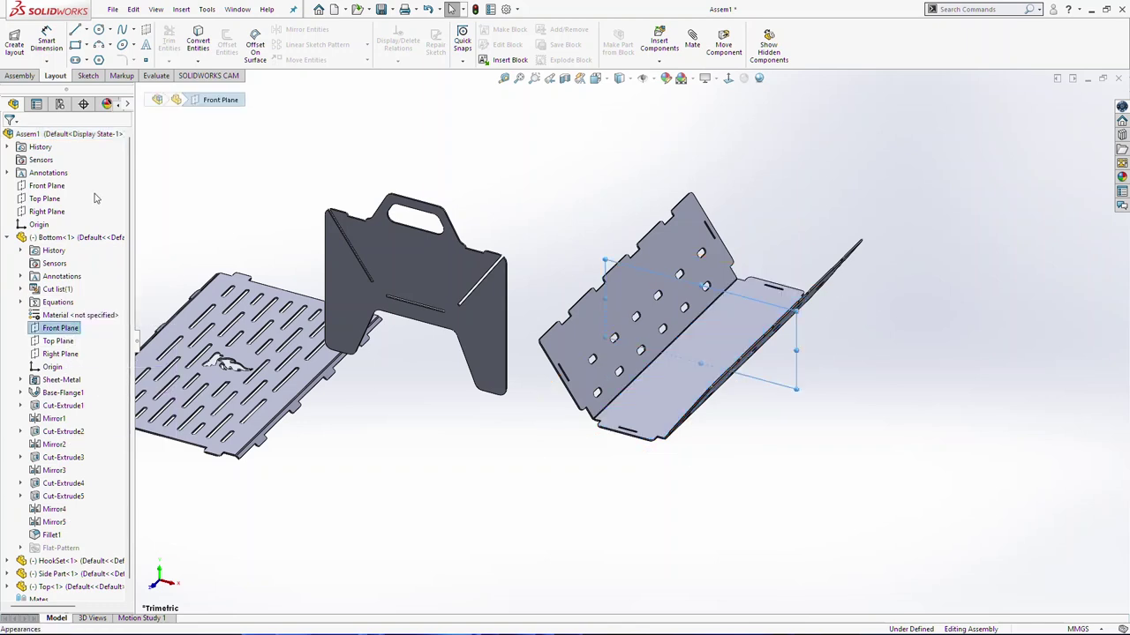